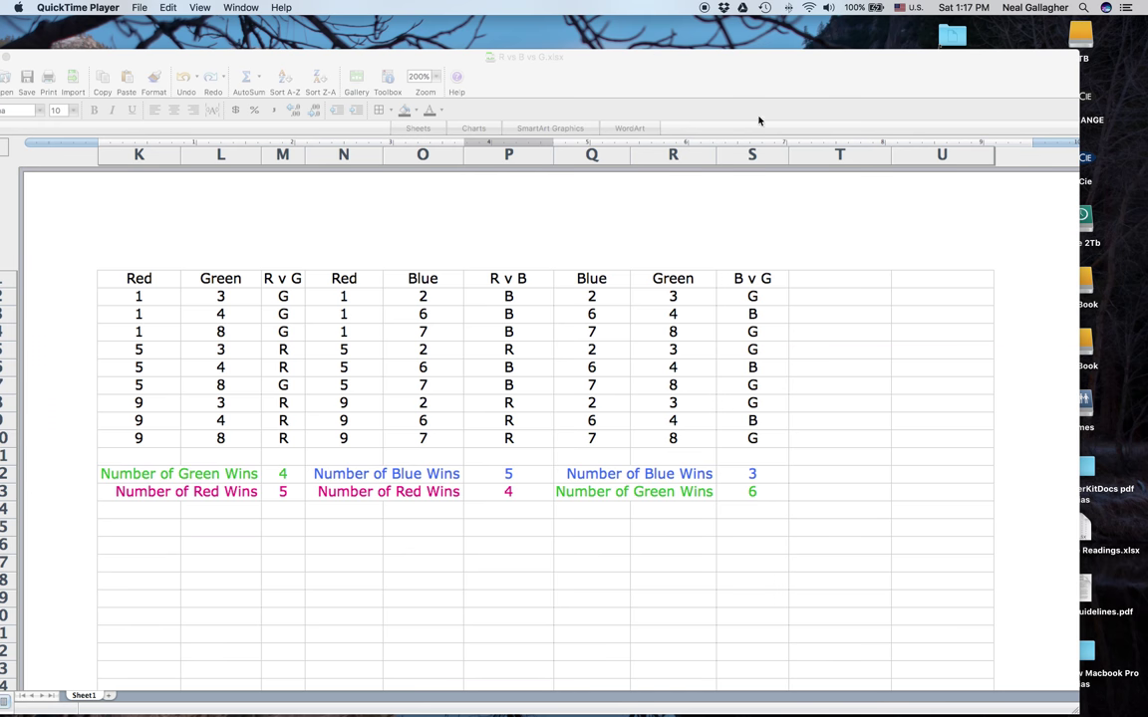
Activate the 'R vs B vs G.xlsx' workbook window and shift it slightly right
{"action": "left_click", "coordinate": [658, 73]}
{"action": "left_click_drag", "start_coordinate": [667, 73], "coordinate": [700, 73]}
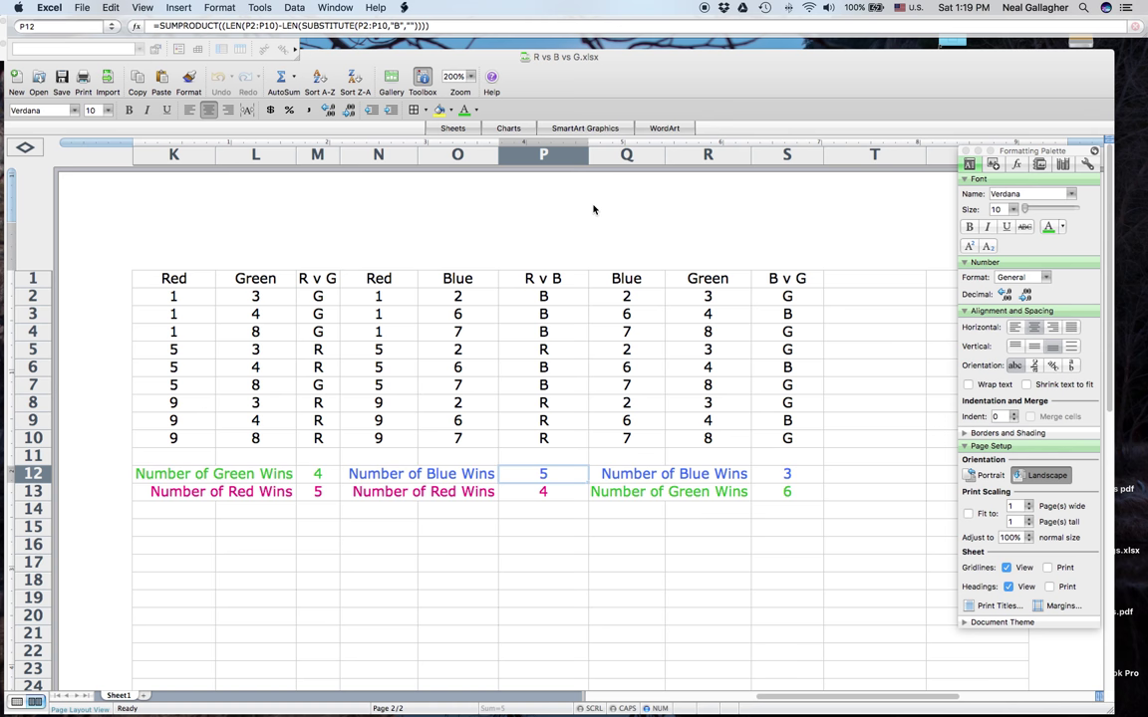
Narrow column O to width 7.00, shrink column P, and narrow column S to 4.57
{"action": "scroll", "coordinate": [593, 209], "scroll_direction": "left", "scroll_amount": 10}
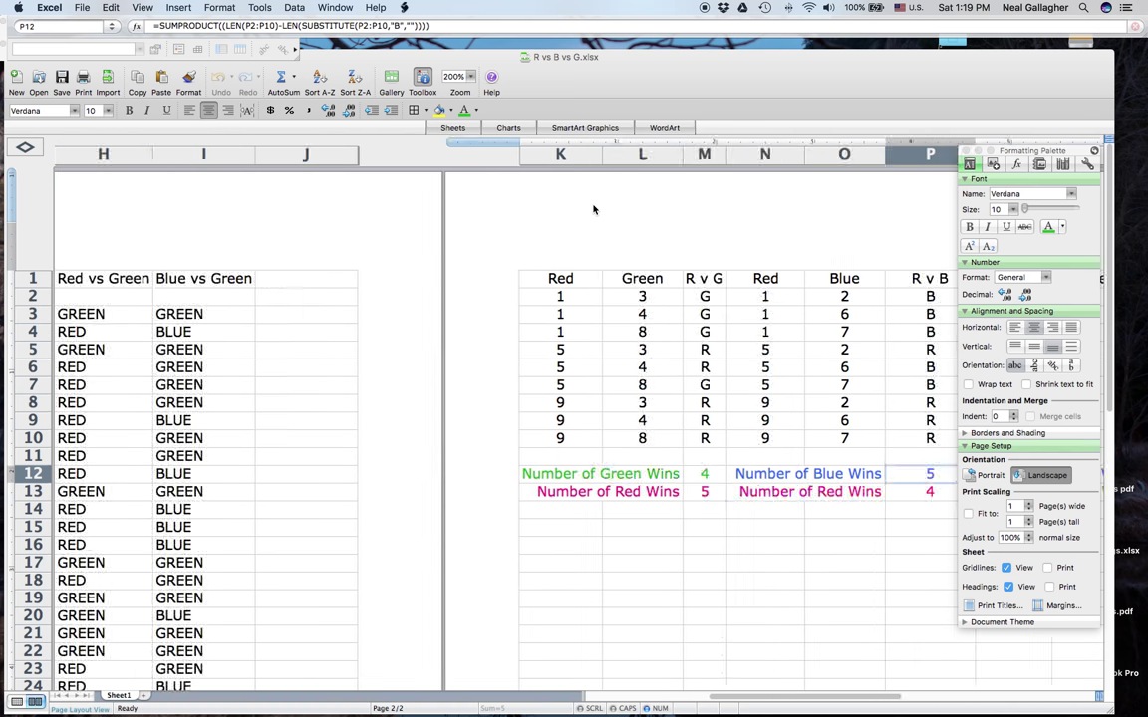
{"action": "scroll", "coordinate": [593, 210], "scroll_direction": "right", "scroll_amount": 6}
{"action": "scroll", "coordinate": [590, 208], "scroll_direction": "right", "scroll_amount": 4}
{"action": "scroll", "coordinate": [590, 208], "scroll_direction": "left", "scroll_amount": 2}
{"action": "scroll", "coordinate": [589, 208], "scroll_direction": "right", "scroll_amount": 2}
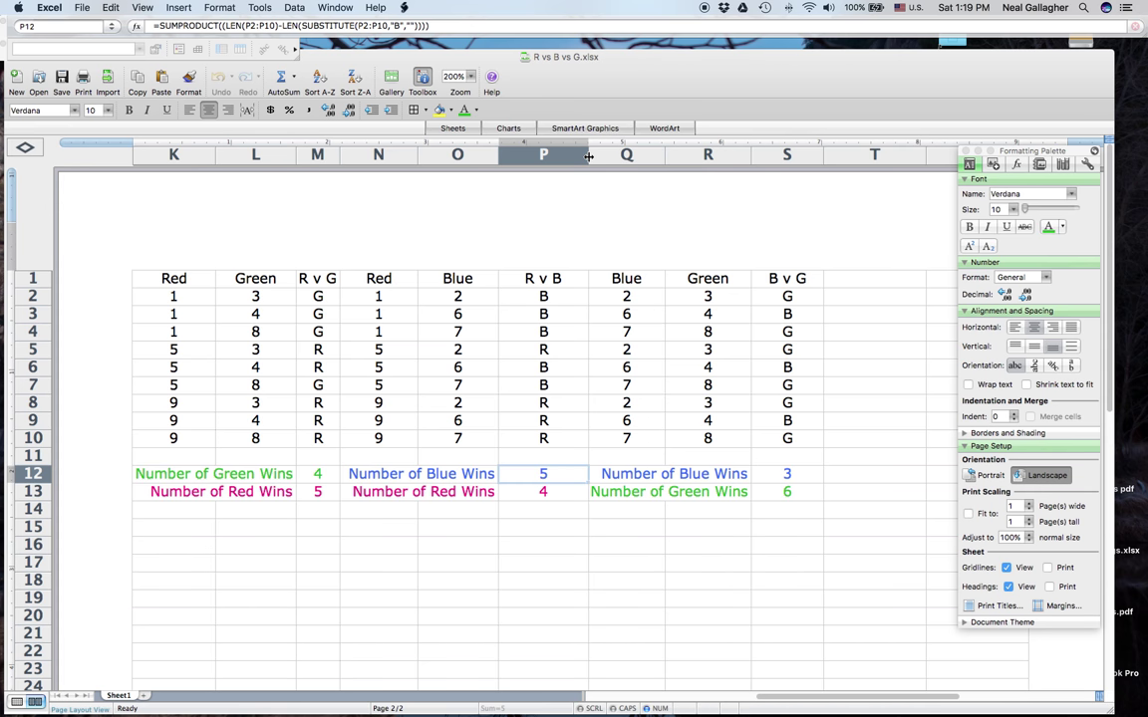
{"action": "left_click_drag", "start_coordinate": [586, 155], "coordinate": [553, 156]}
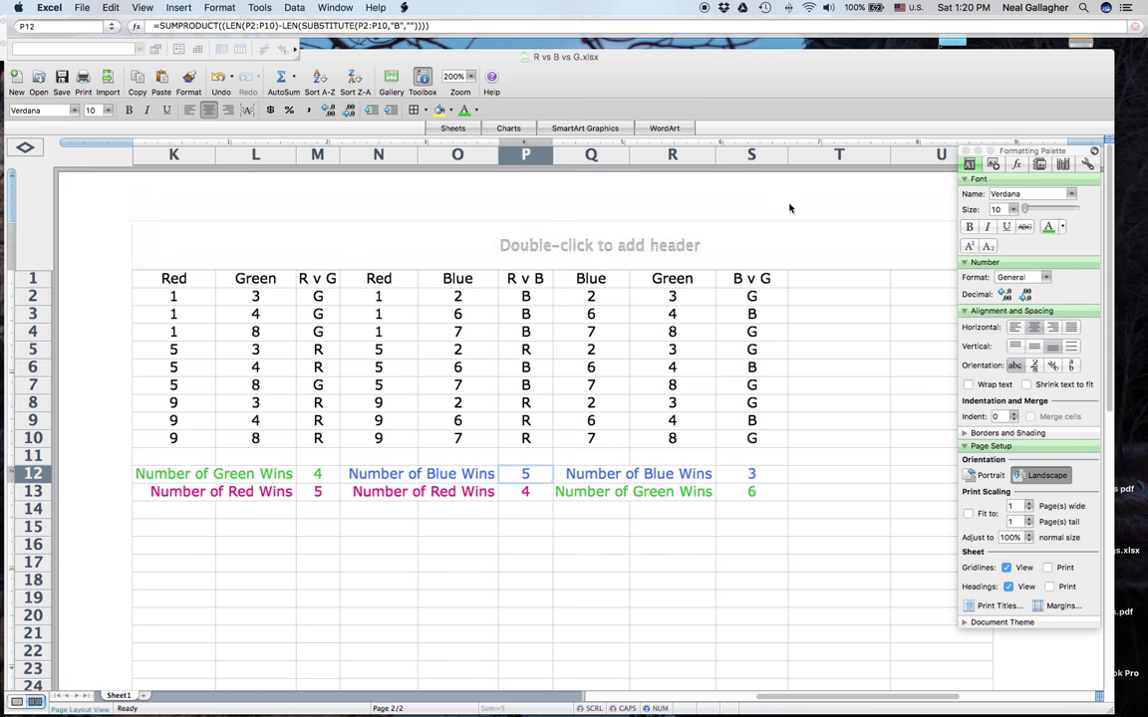
{"action": "left_click_drag", "start_coordinate": [787, 162], "coordinate": [719, 158]}
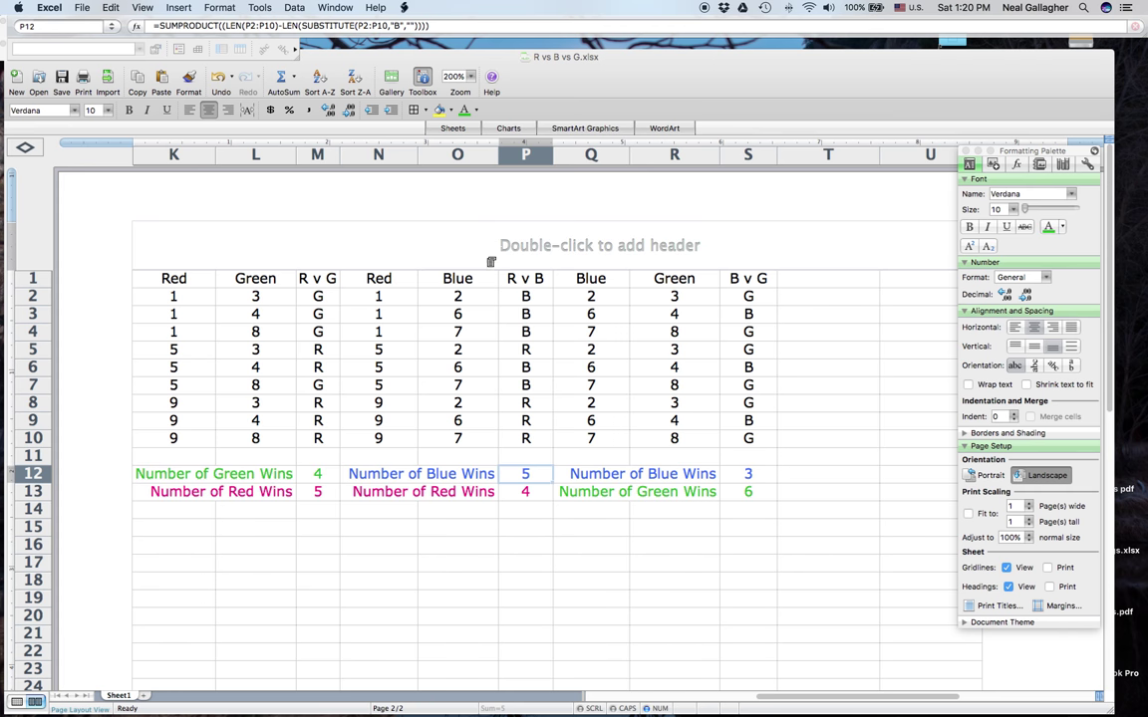
{"action": "left_click_drag", "start_coordinate": [498, 155], "coordinate": [497, 155]}
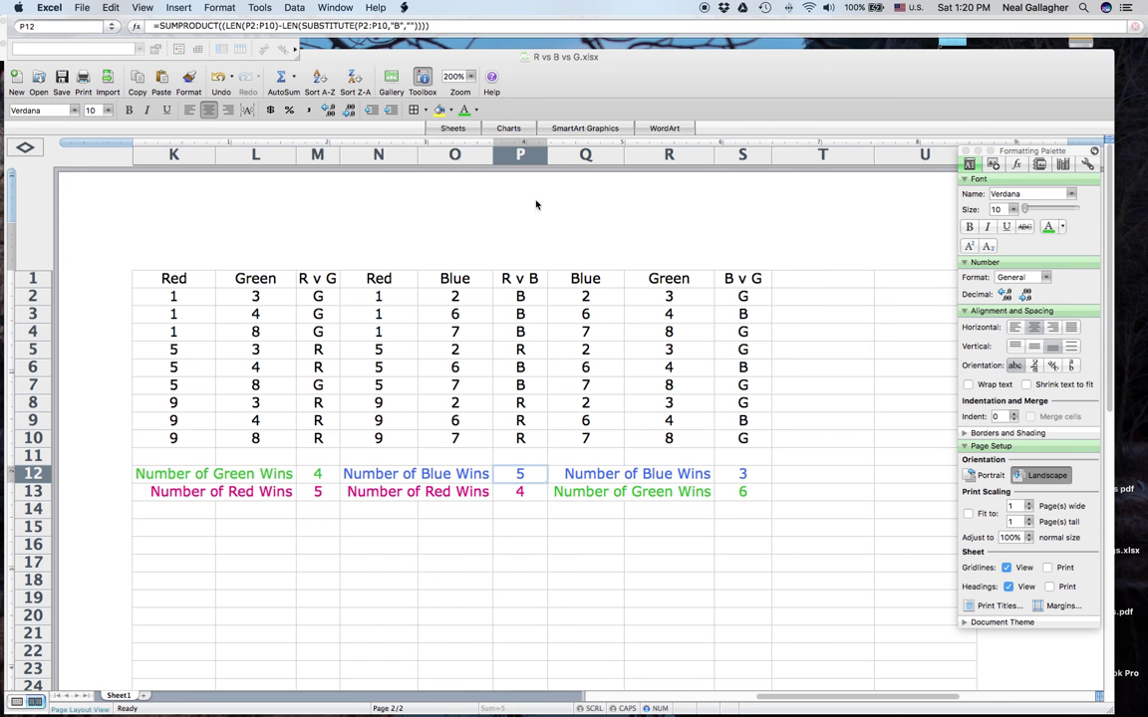
{"action": "mouse_move", "coordinate": [546, 157]}
{"action": "left_mouse_down"}
{"action": "mouse_move", "coordinate": [504, 156]}
{"action": "mouse_move", "coordinate": [535, 157]}
{"action": "left_mouse_up"}
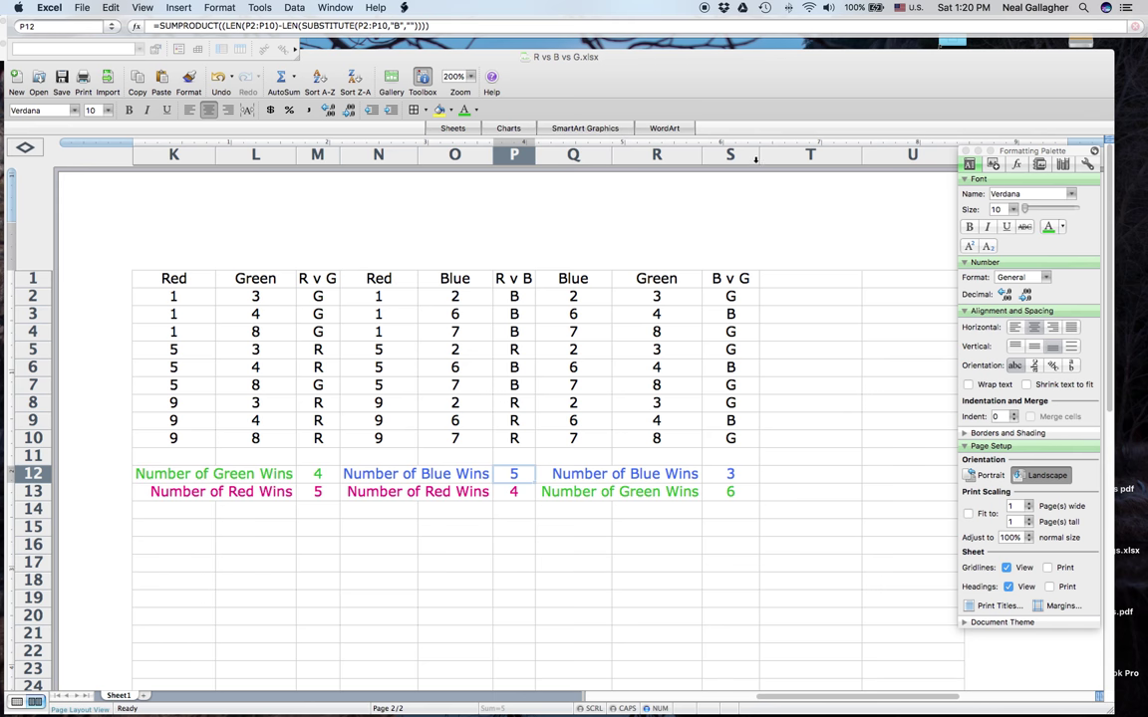
{"action": "left_click_drag", "start_coordinate": [759, 156], "coordinate": [752, 157]}
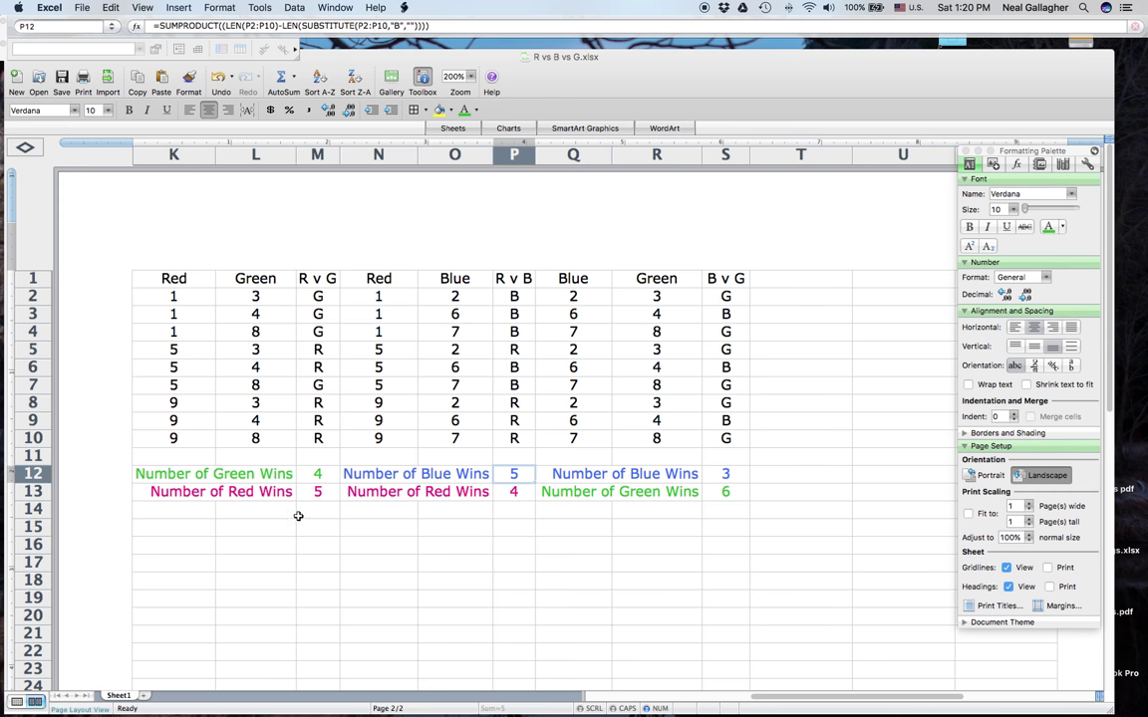
{"action": "left_click", "coordinate": [220, 475]}
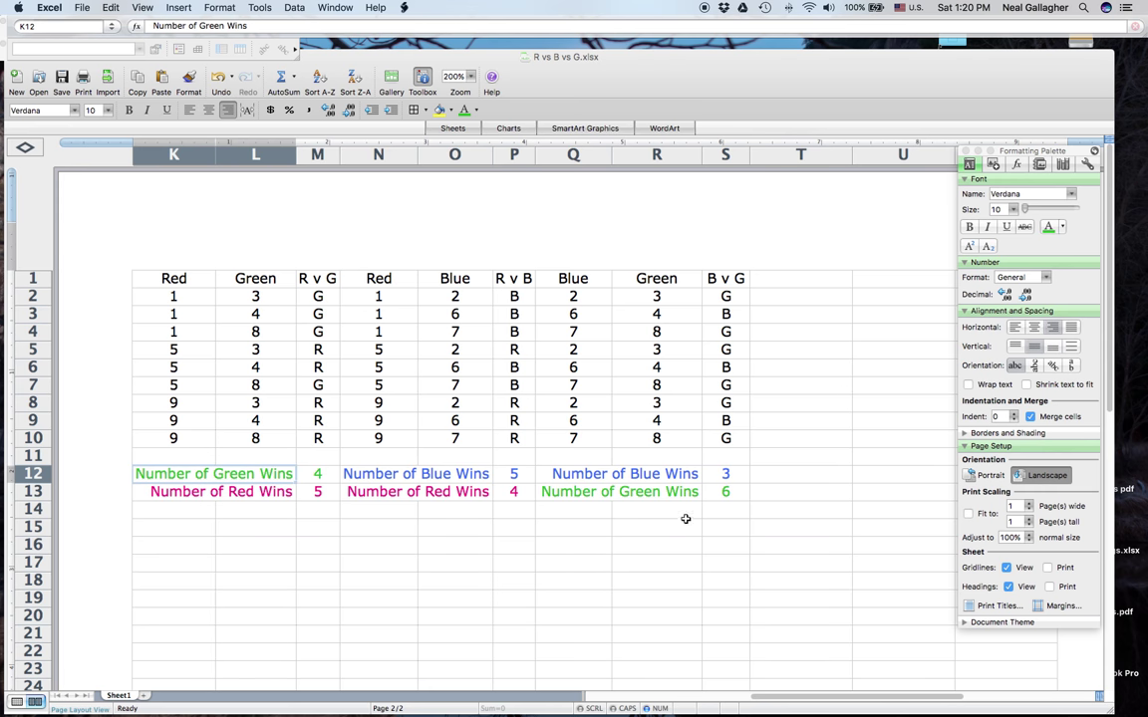
{"action": "left_click", "coordinate": [730, 495], "text": "shift"}
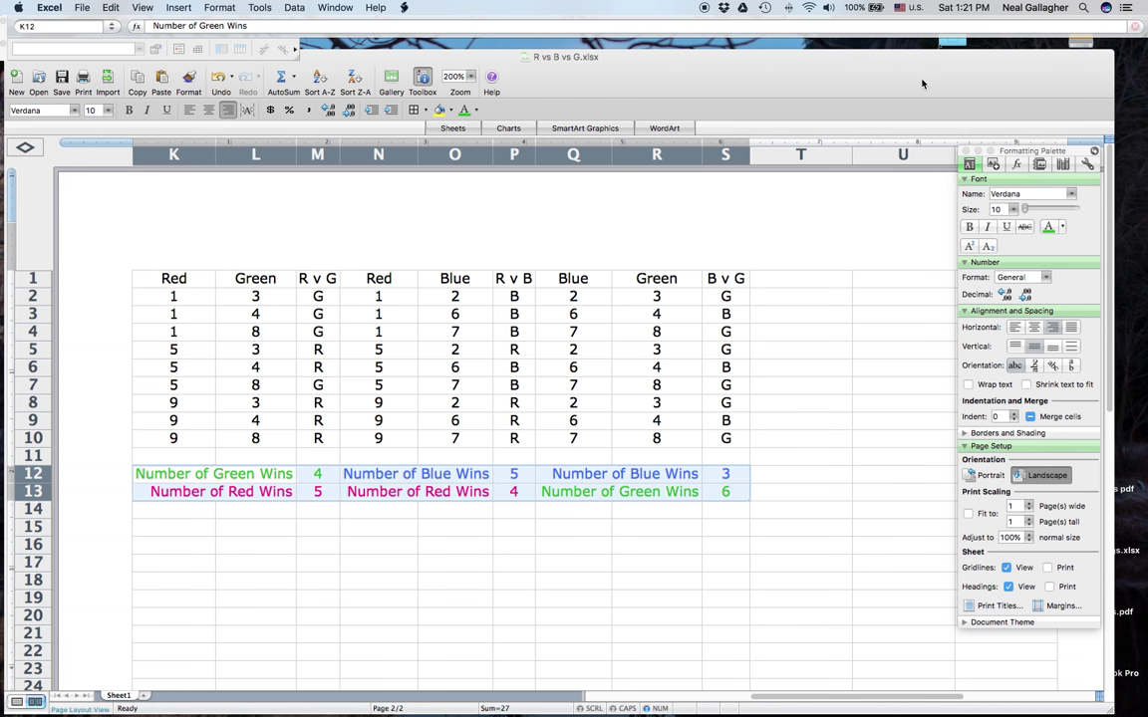
{"action": "key", "text": "super+c"}
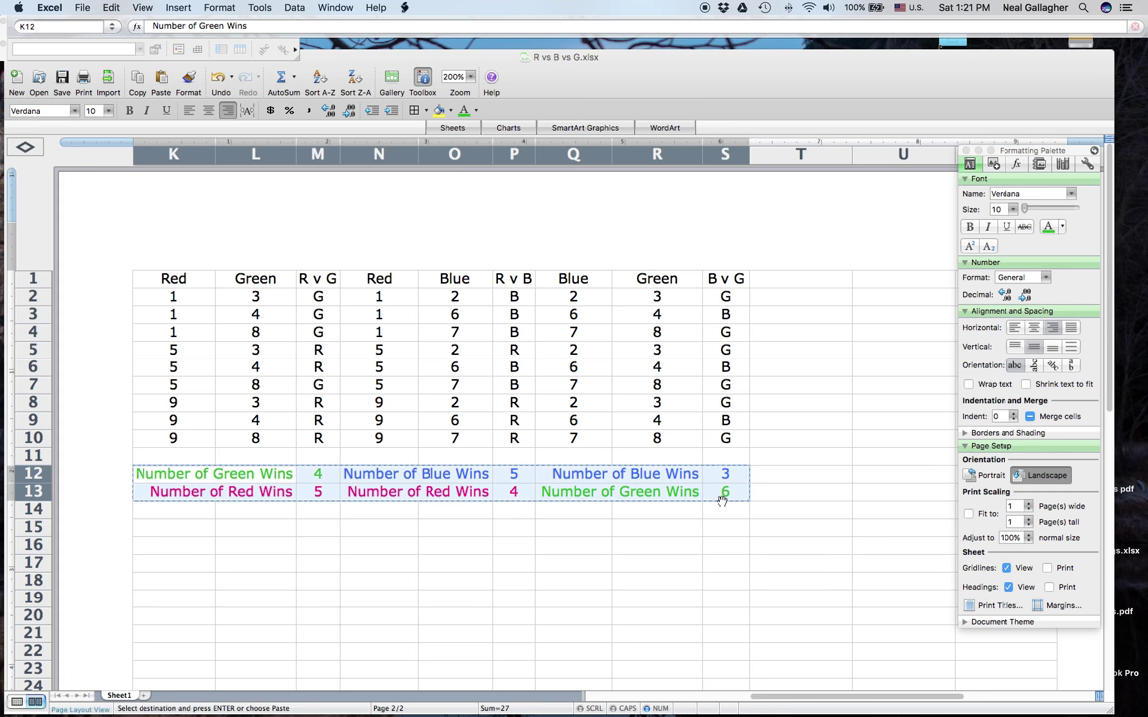
{"action": "left_click", "coordinate": [162, 547]}
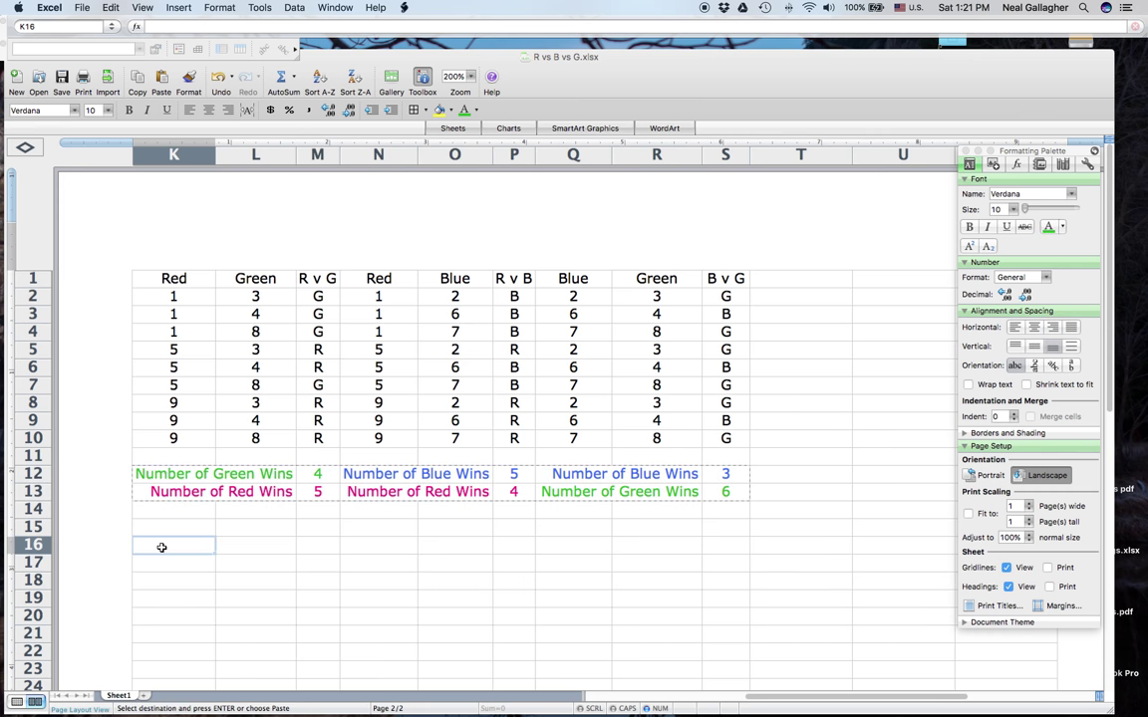
{"action": "key", "text": "Return"}
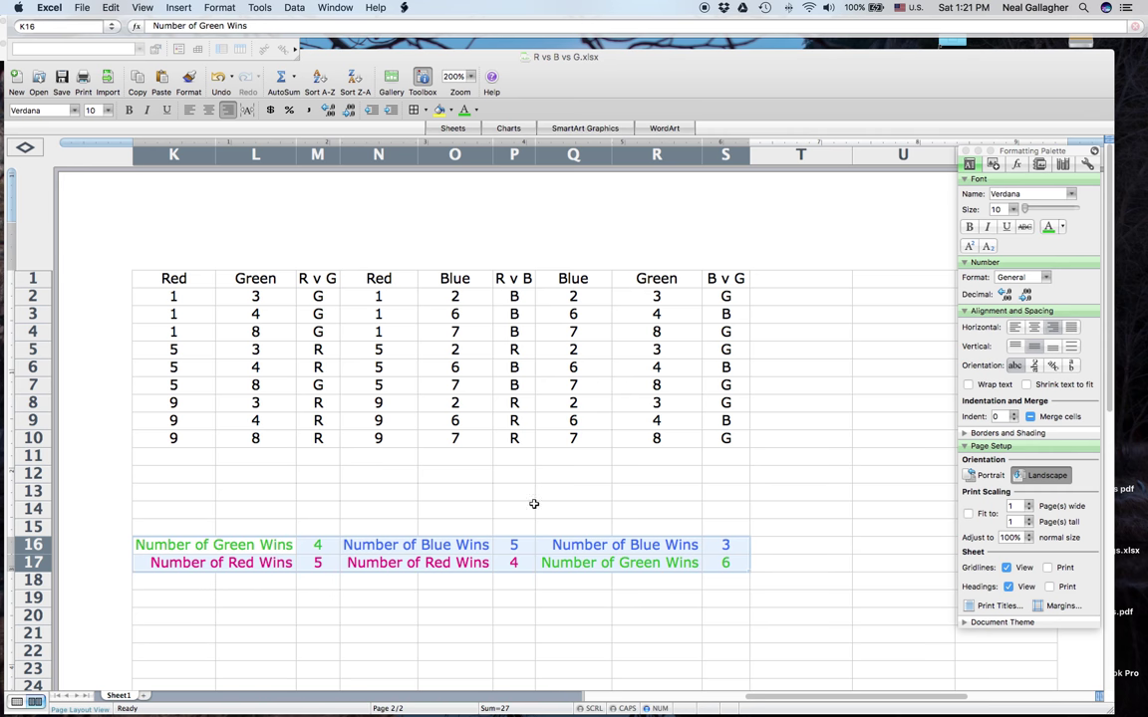
{"action": "left_click", "coordinate": [195, 545]}
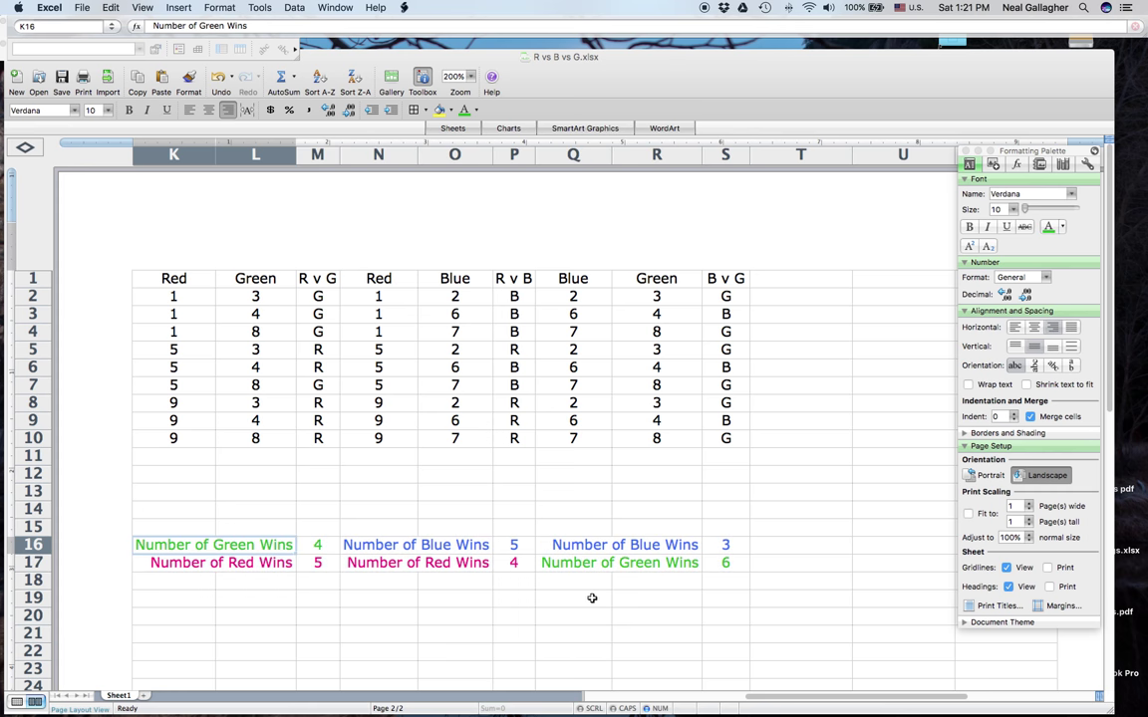
{"action": "left_click", "coordinate": [732, 567], "text": "shift"}
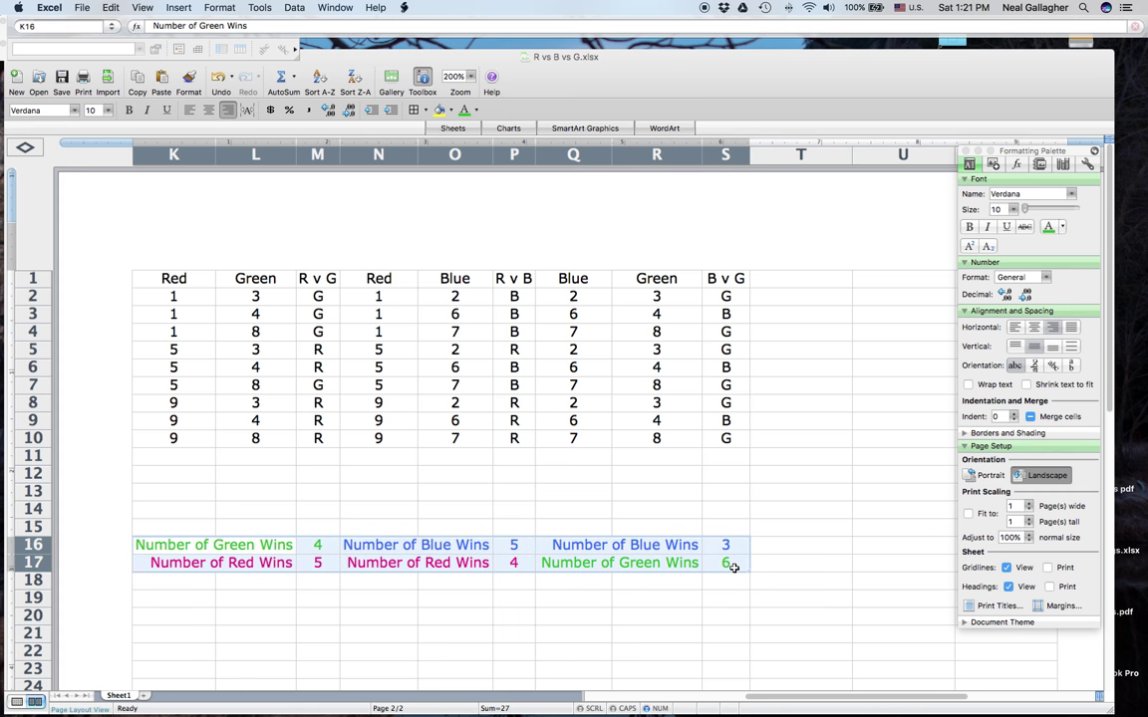
{"action": "key", "text": "super+c"}
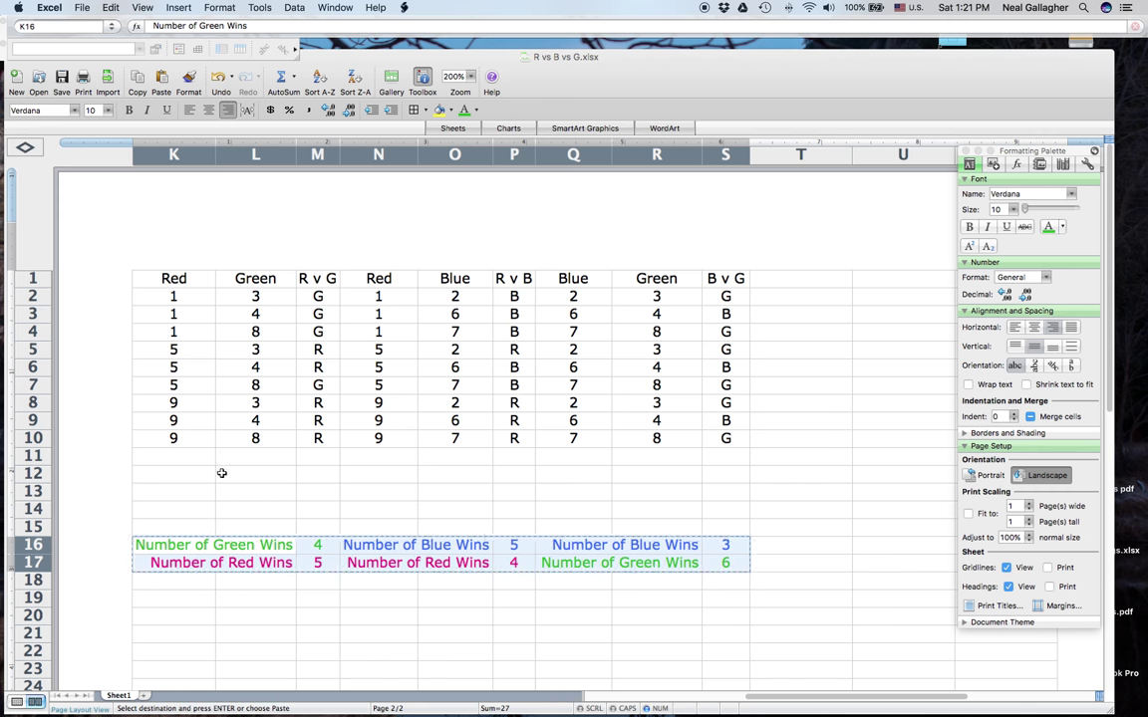
{"action": "left_click", "coordinate": [187, 473]}
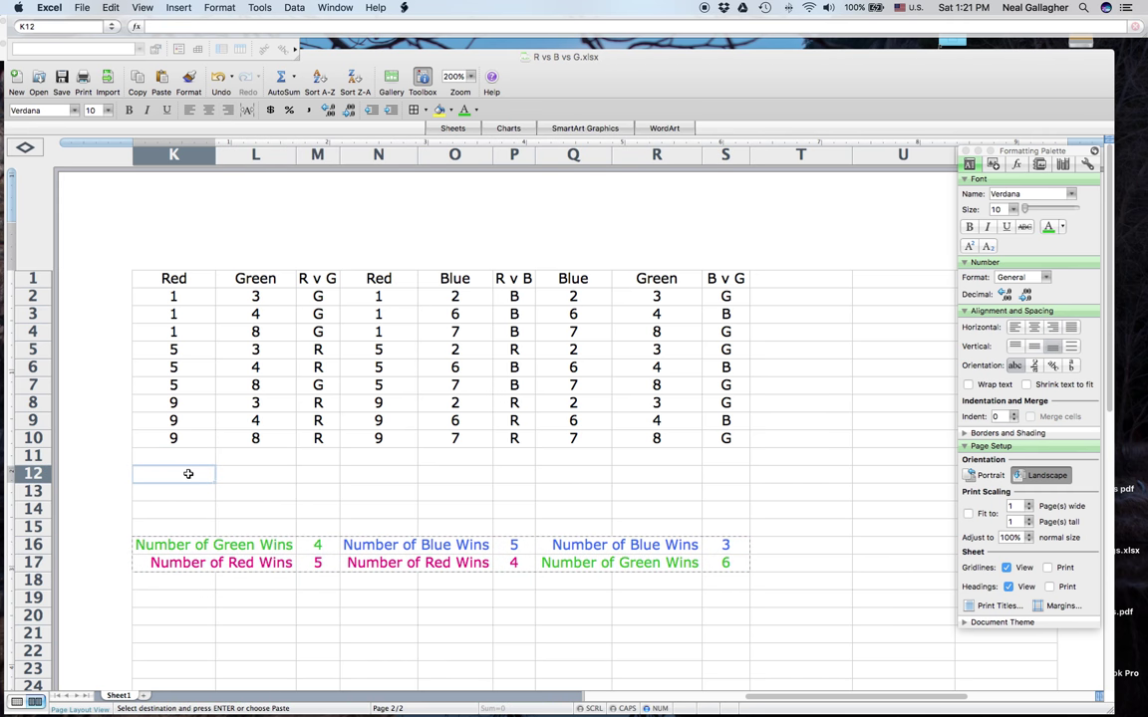
{"action": "key", "text": "super+v"}
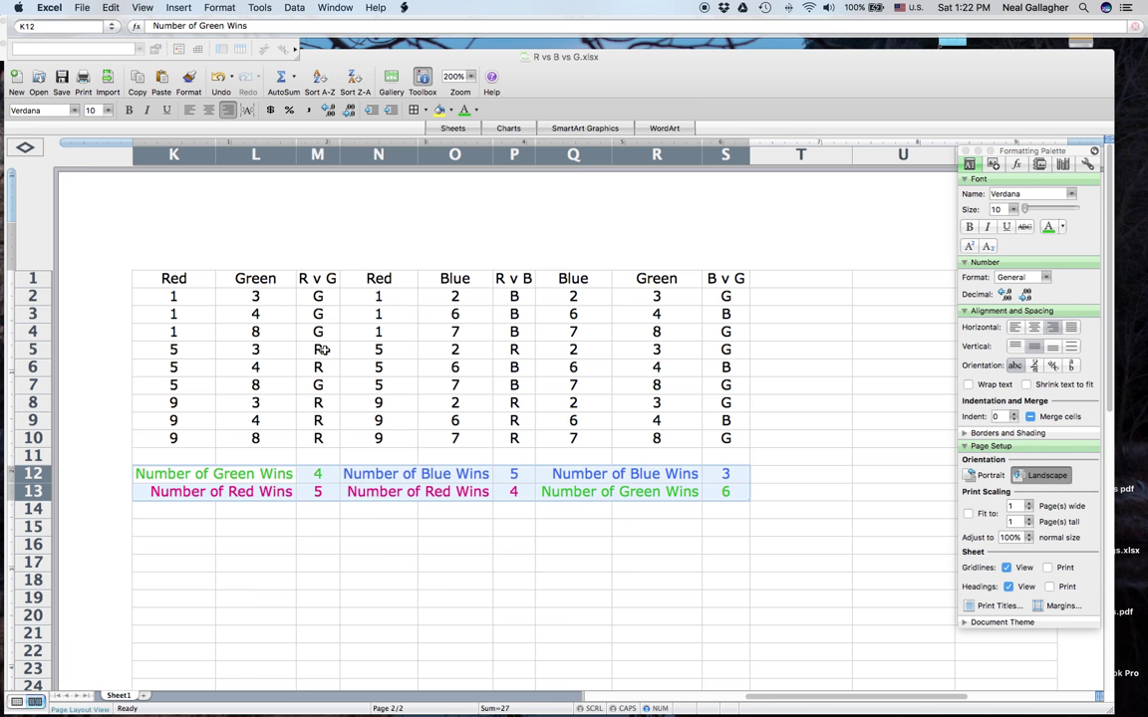
Select M12 to show its SUMPRODUCT formula counting "G" in M2:M10
{"action": "right_click", "coordinate": [325, 516]}
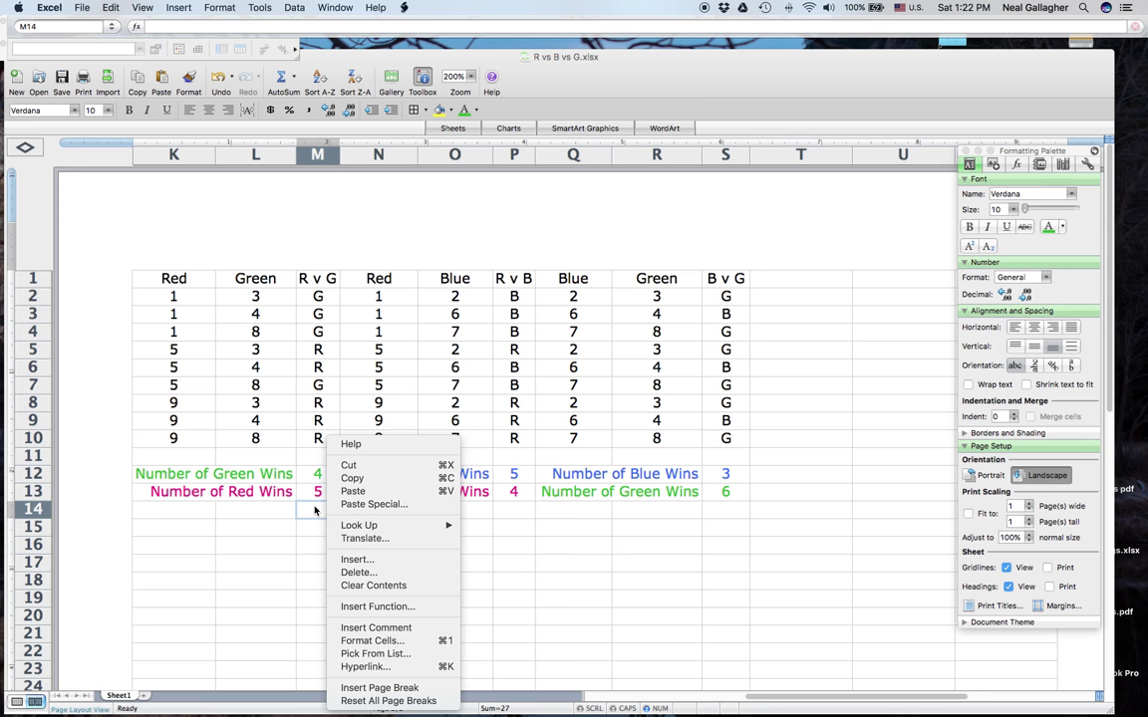
{"action": "left_click", "coordinate": [311, 510]}
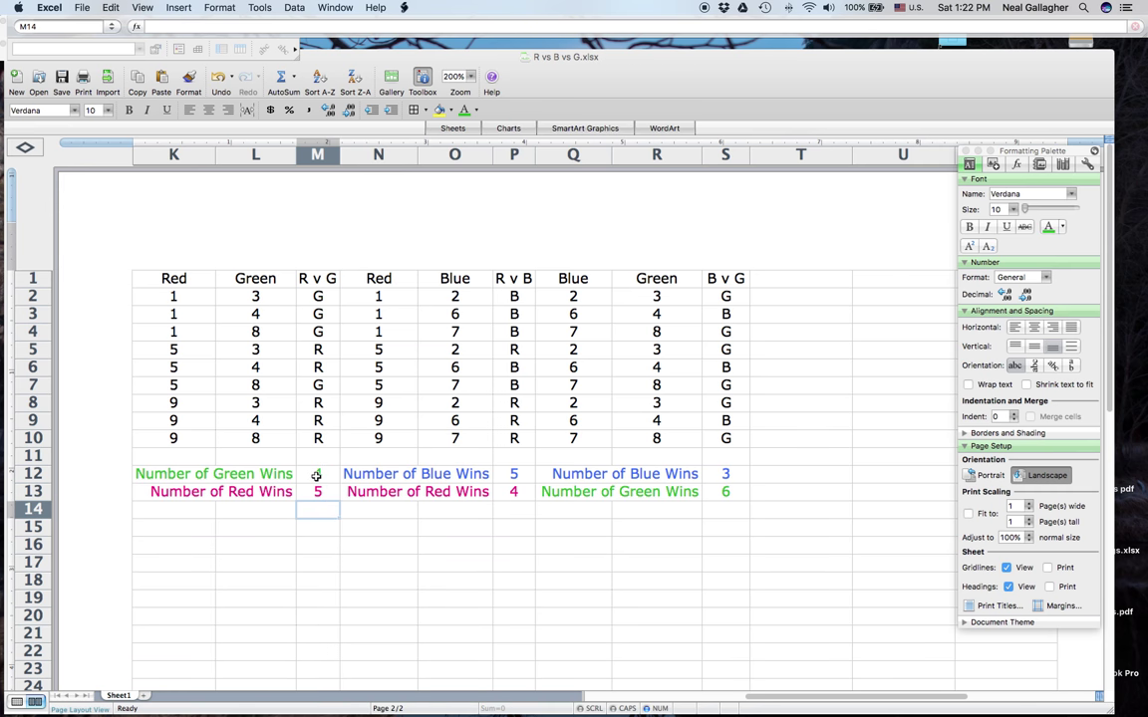
{"action": "left_click", "coordinate": [316, 476]}
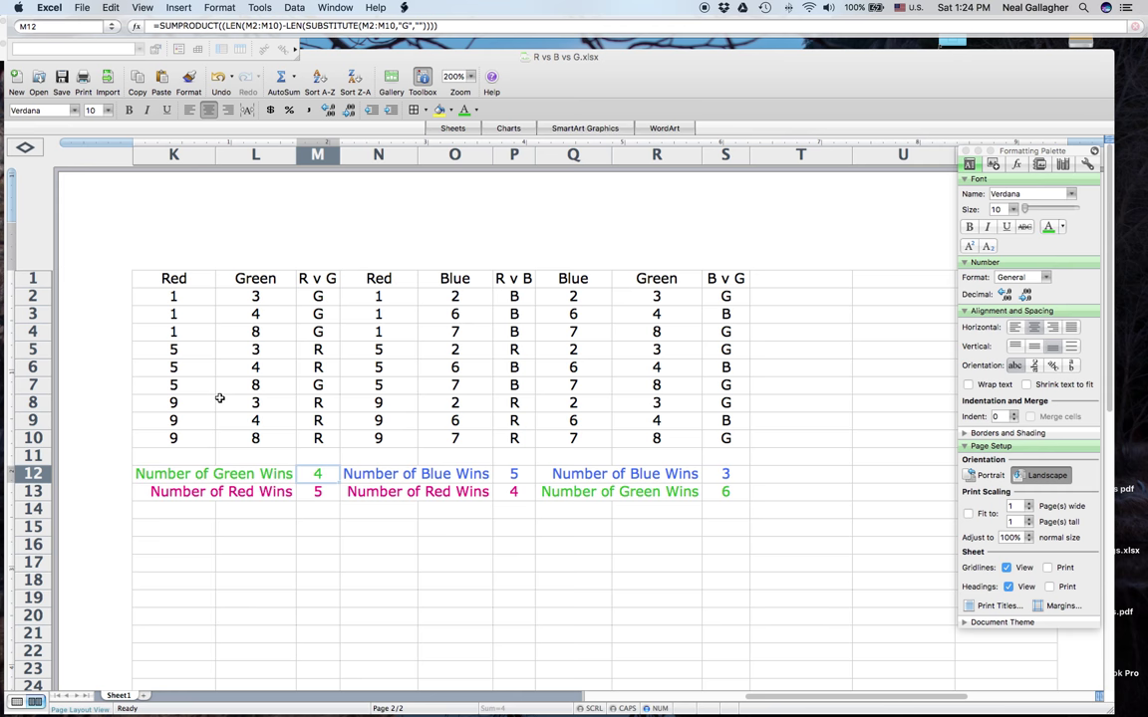
Scroll the sheet left toward the dice-roll columns
{"action": "scroll", "coordinate": [224, 398], "scroll_direction": "left", "scroll_amount": 10}
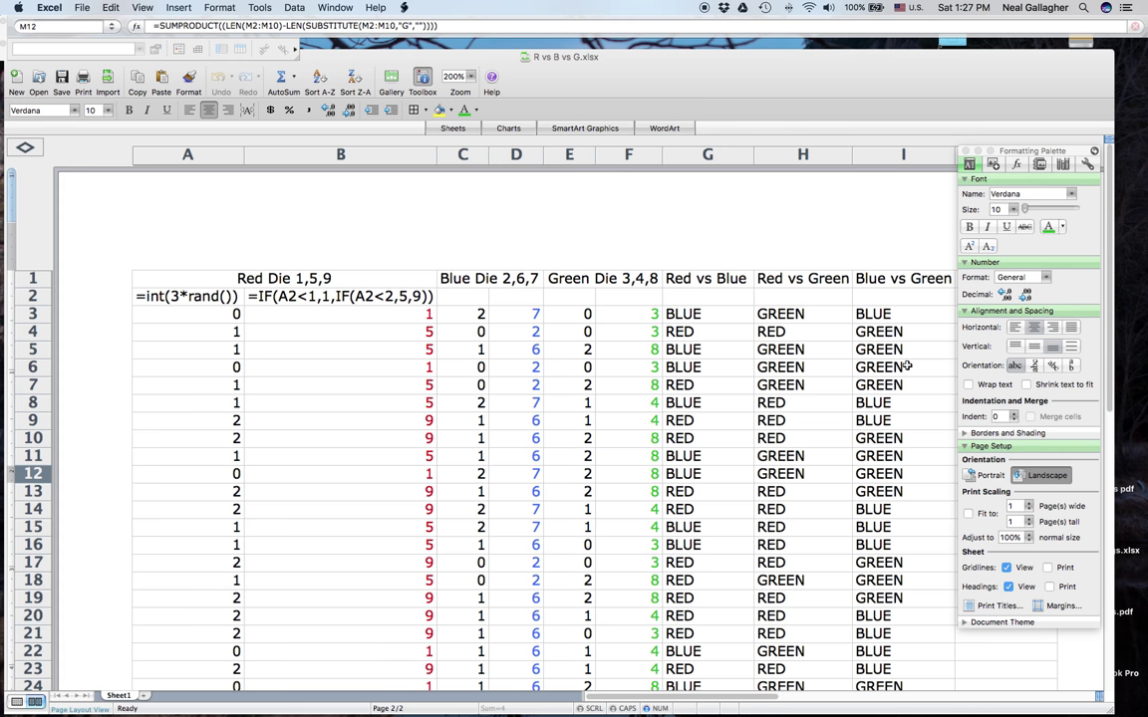
{"action": "left_click_drag", "start_coordinate": [782, 52], "coordinate": [699, 57]}
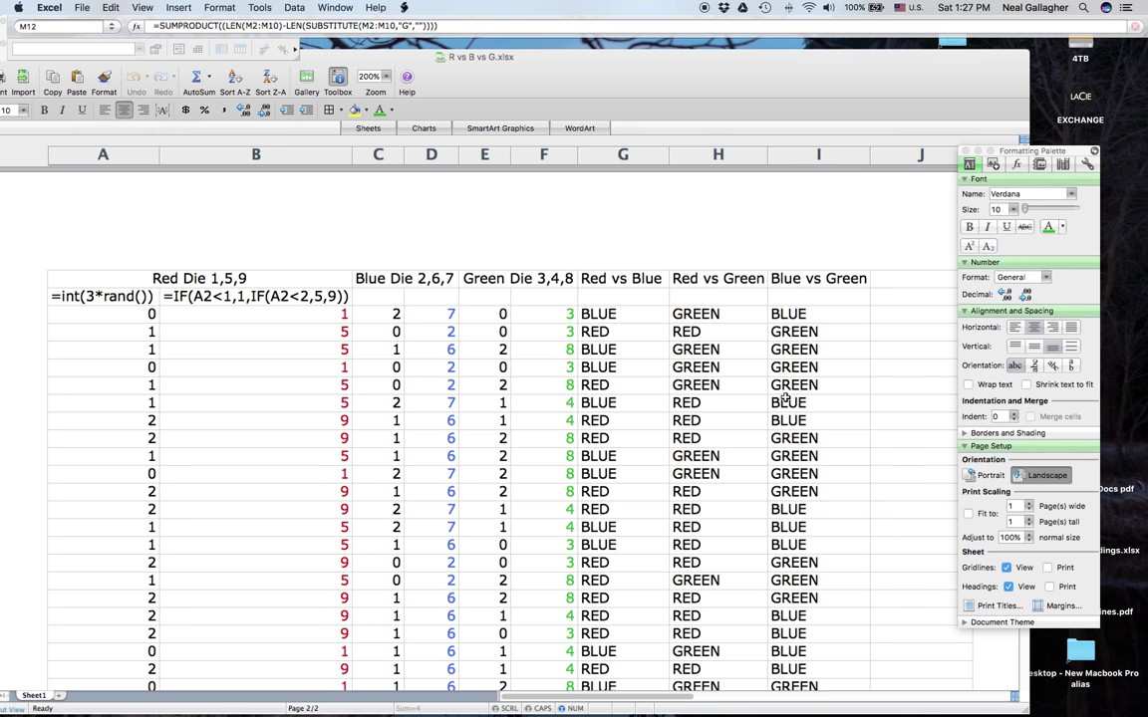
{"action": "scroll", "coordinate": [783, 399], "scroll_direction": "right", "scroll_amount": 10}
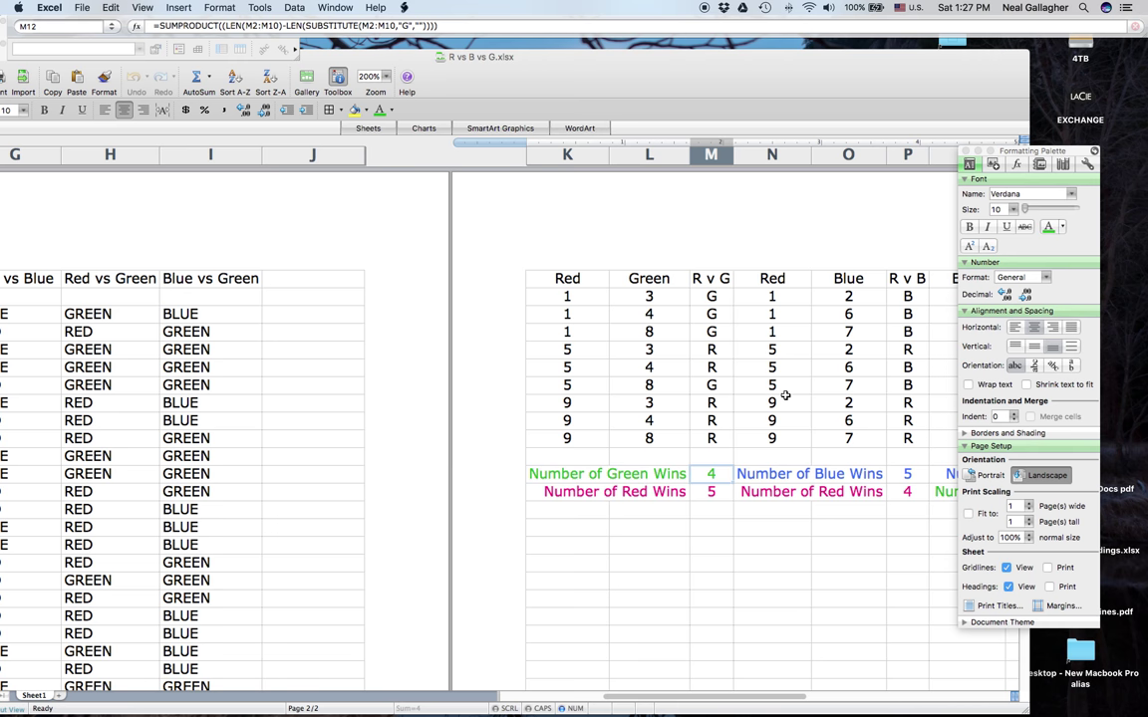
{"action": "scroll", "coordinate": [783, 395], "scroll_direction": "right", "scroll_amount": 3}
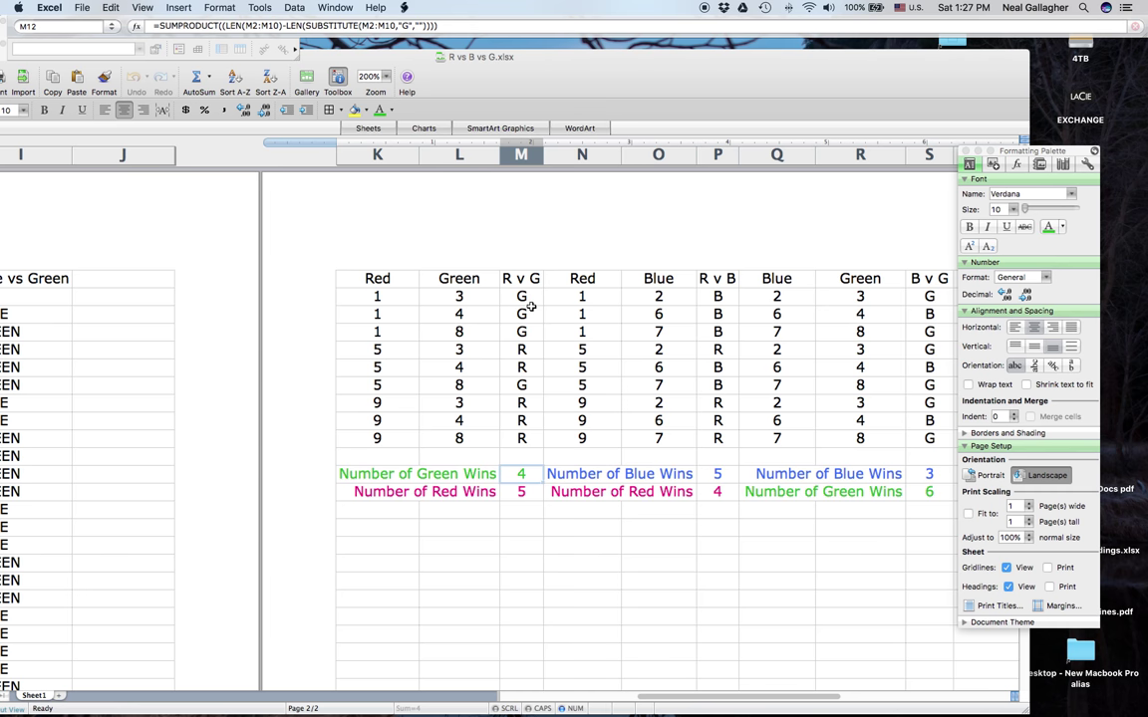
{"action": "left_click_drag", "start_coordinate": [588, 90], "coordinate": [922, 91]}
{"action": "scroll", "coordinate": [656, 288], "scroll_direction": "left", "scroll_amount": 3}
{"action": "scroll", "coordinate": [617, 269], "scroll_direction": "left", "scroll_amount": 2}
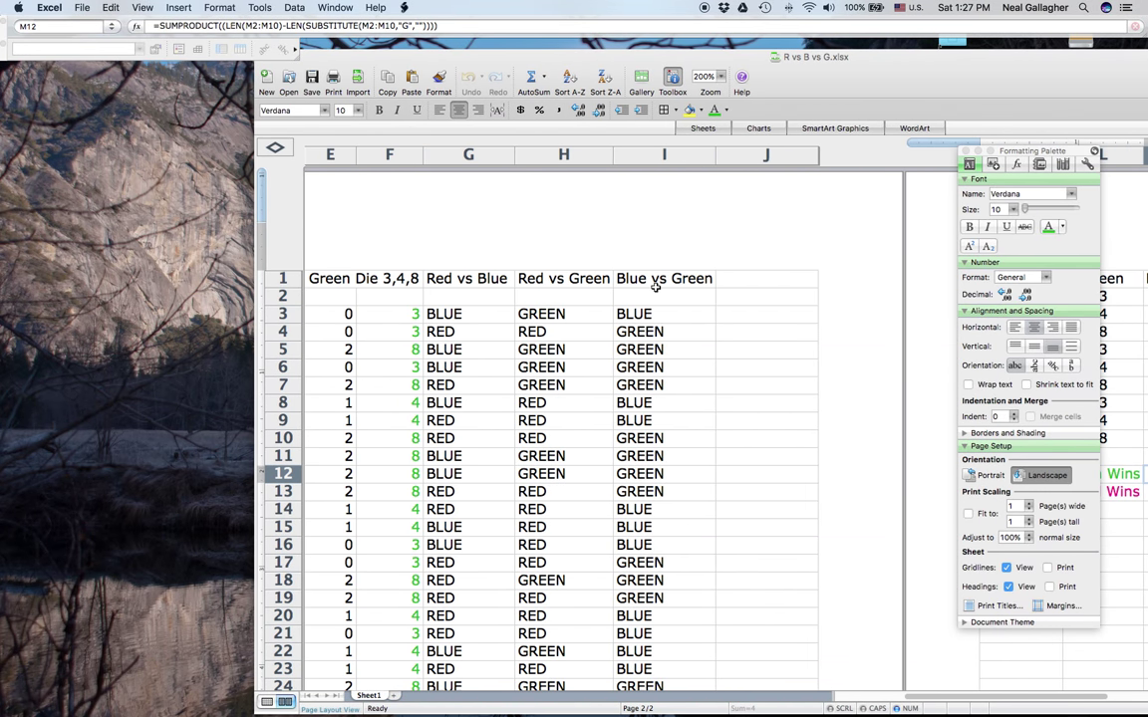
{"action": "left_click_drag", "start_coordinate": [784, 76], "coordinate": [605, 76]}
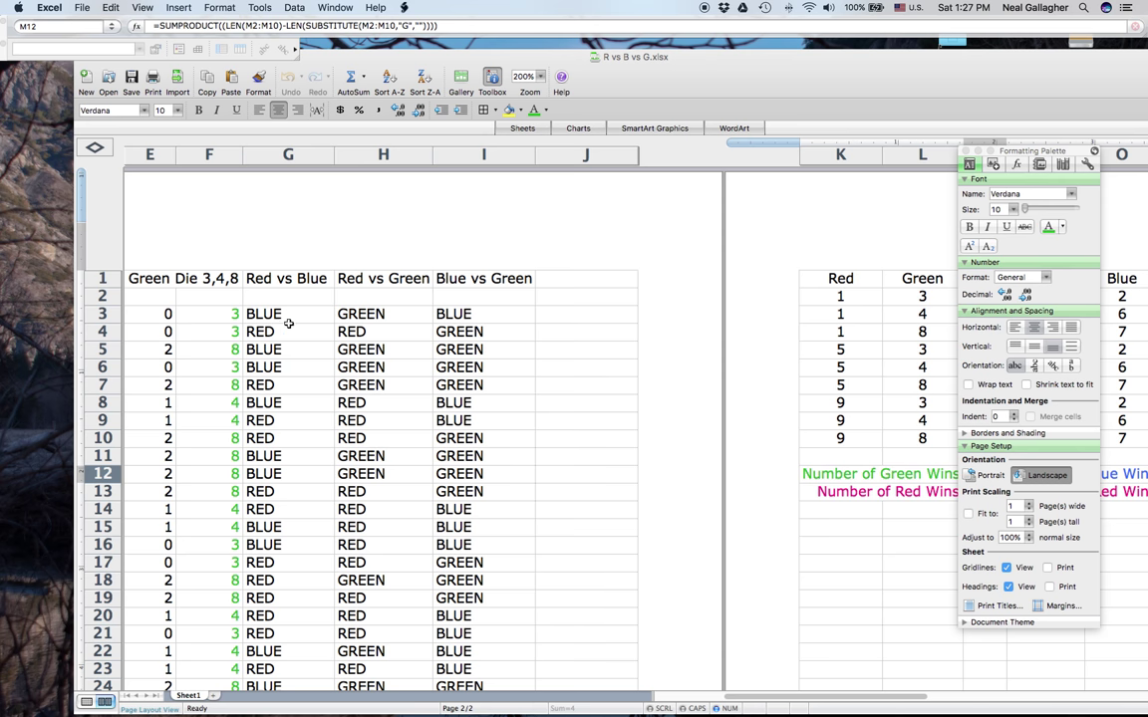
{"action": "scroll", "coordinate": [364, 342], "scroll_direction": "left", "scroll_amount": 1}
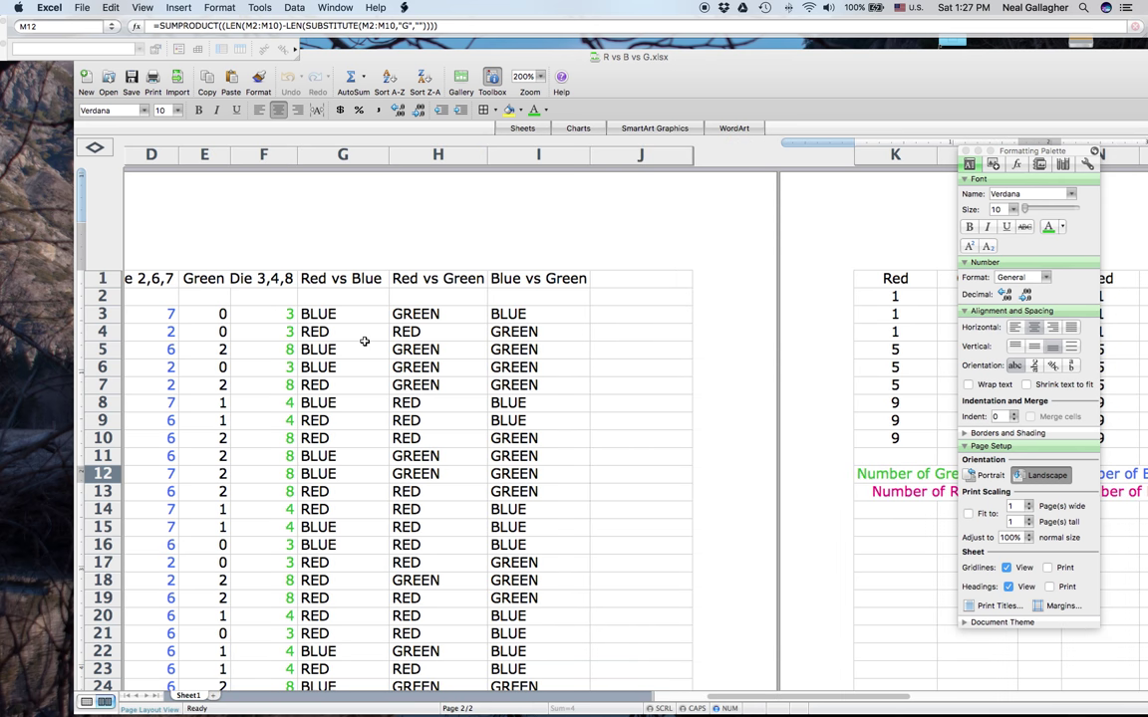
{"action": "left_click_drag", "start_coordinate": [763, 90], "coordinate": [606, 90]}
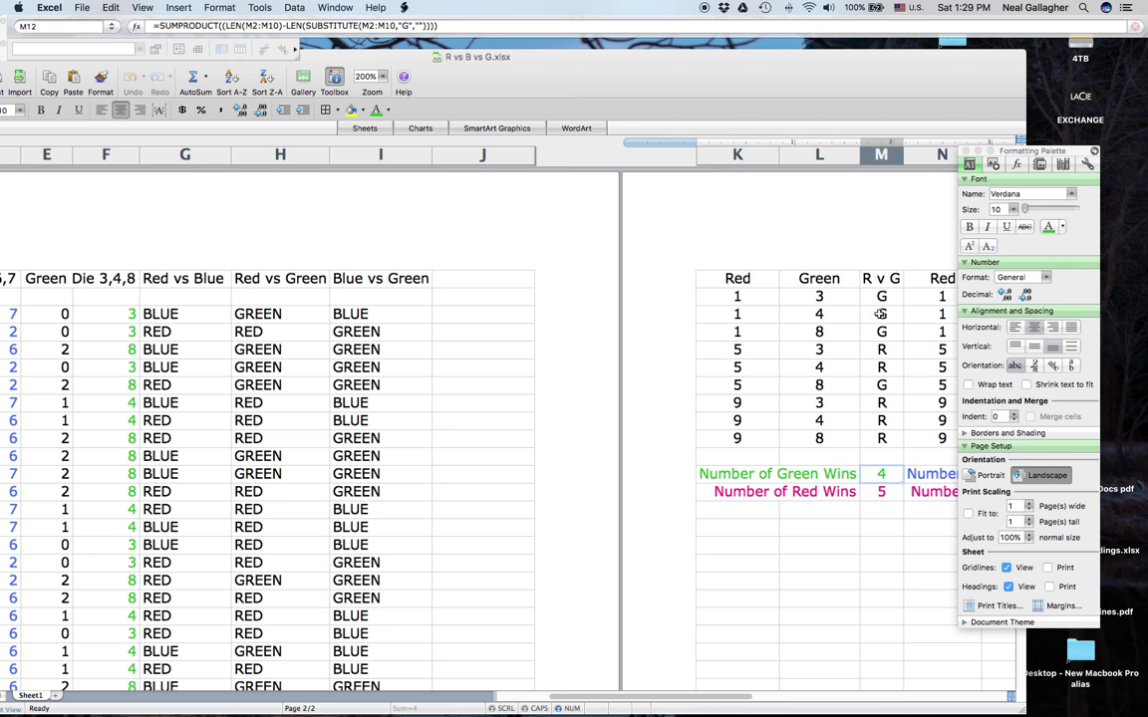
{"action": "left_click_drag", "start_coordinate": [566, 79], "coordinate": [723, 44]}
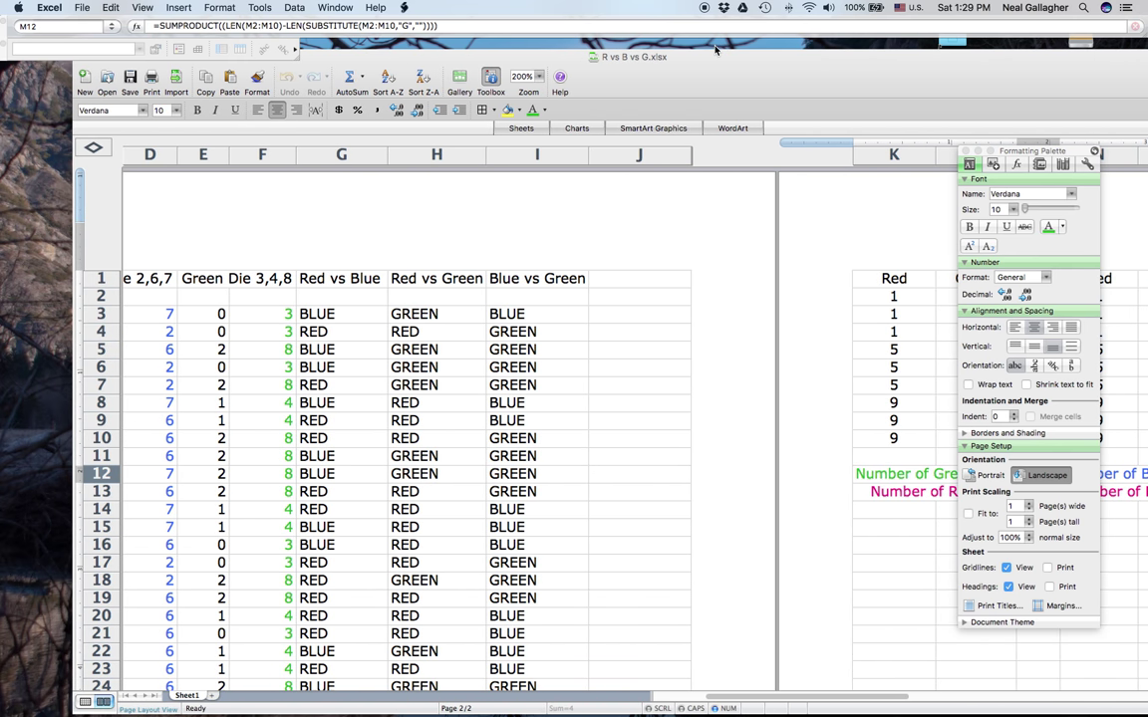
{"action": "left_click", "coordinate": [588, 42]}
{"action": "left_click", "coordinate": [752, 75]}
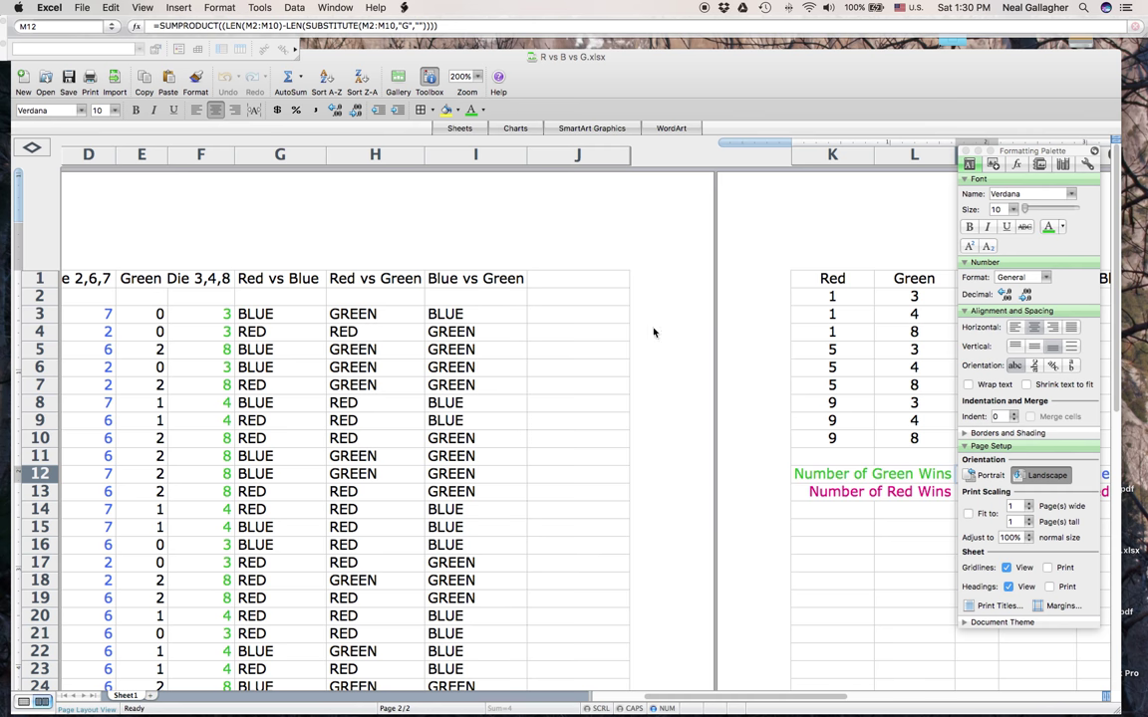
{"action": "left_click_drag", "start_coordinate": [811, 72], "coordinate": [671, 73]}
{"action": "left_click_drag", "start_coordinate": [773, 73], "coordinate": [680, 73]}
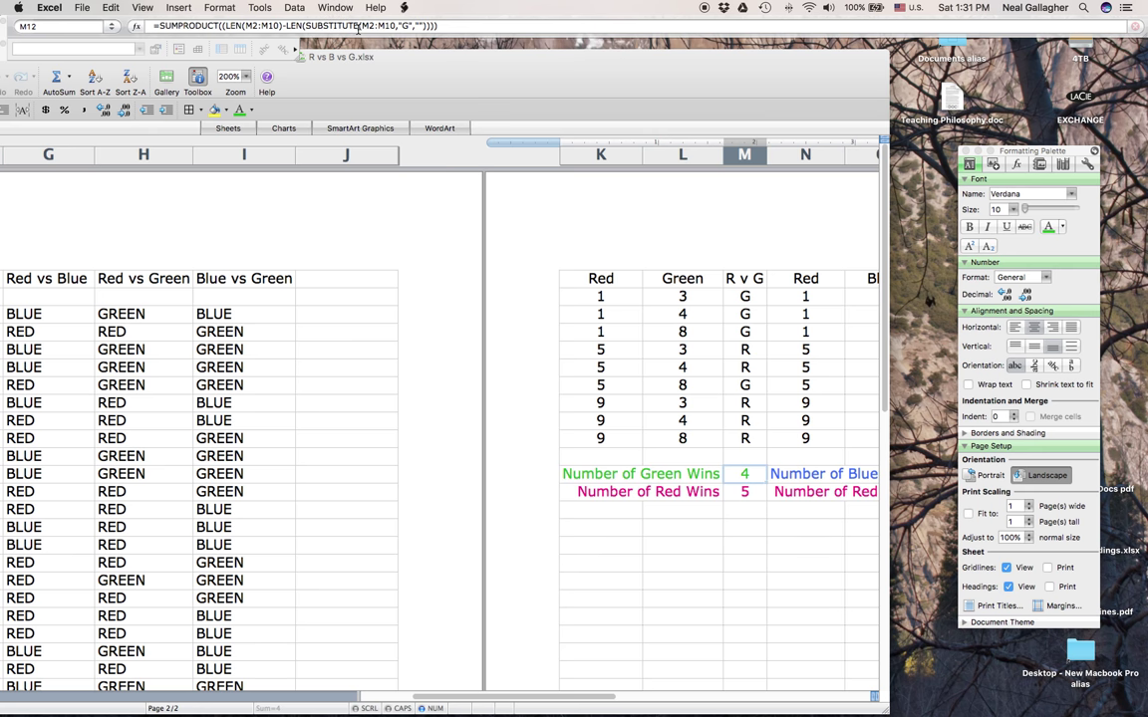
{"action": "left_click_drag", "start_coordinate": [464, 44], "coordinate": [687, 43]}
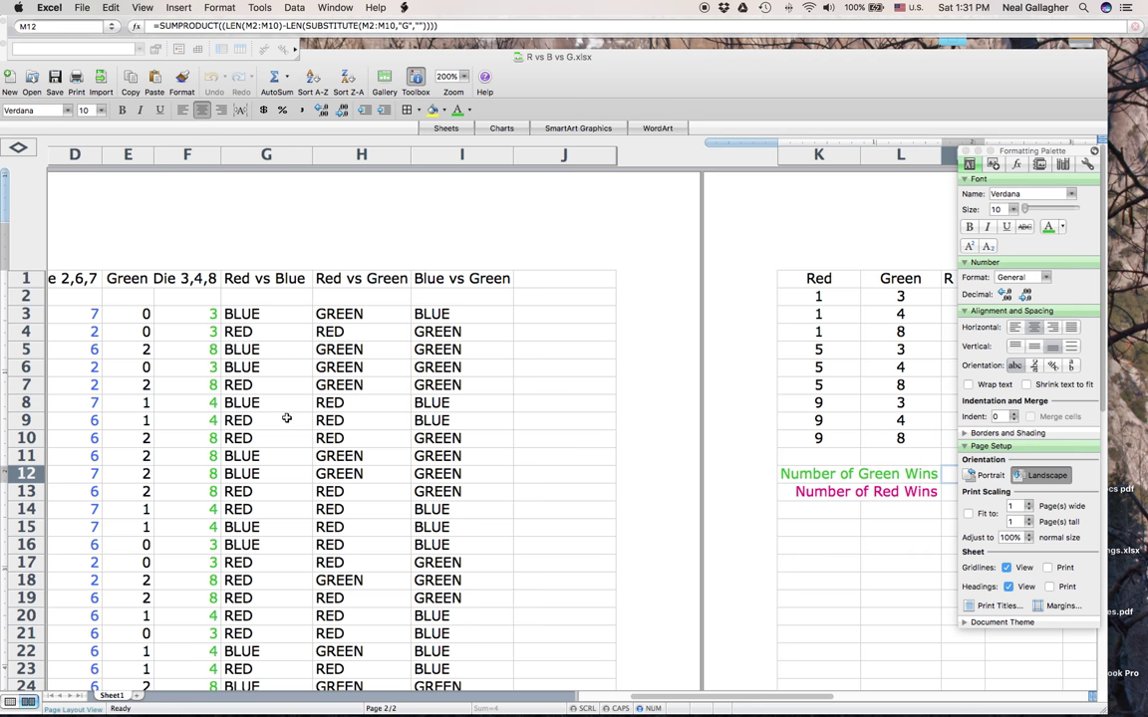
{"action": "scroll", "coordinate": [286, 417], "scroll_direction": "down", "scroll_amount": 6}
{"action": "scroll", "coordinate": [285, 418], "scroll_direction": "up", "scroll_amount": 4}
{"action": "scroll", "coordinate": [286, 417], "scroll_direction": "up", "scroll_amount": 2}
{"action": "left_click", "coordinate": [815, 527]}
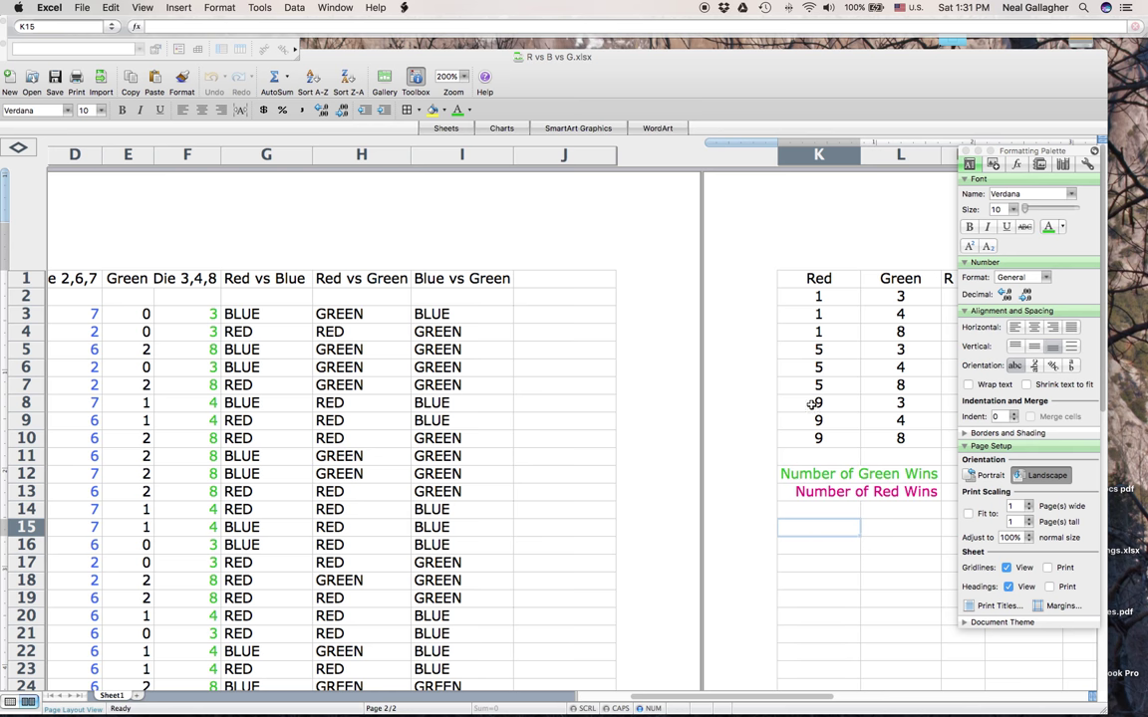
{"action": "left_click_drag", "start_coordinate": [677, 56], "coordinate": [592, 56]}
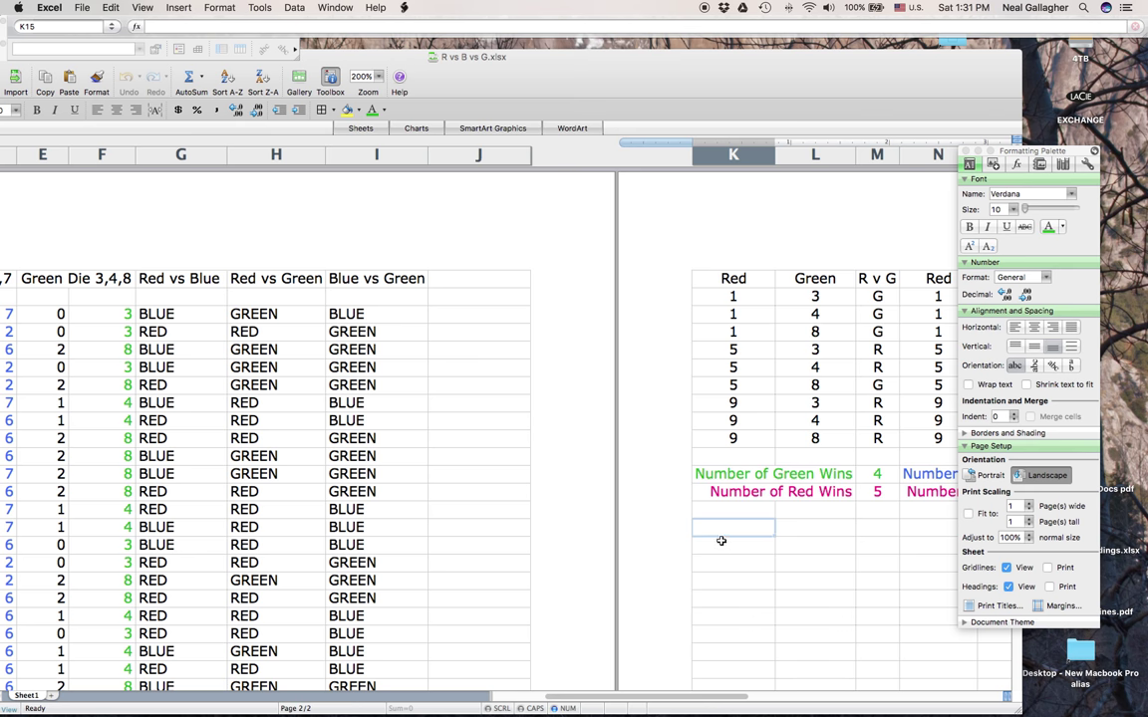
Merge cells K15 and L15 using the Format Cells Alignment option
{"action": "left_click", "coordinate": [802, 528], "text": "shift"}
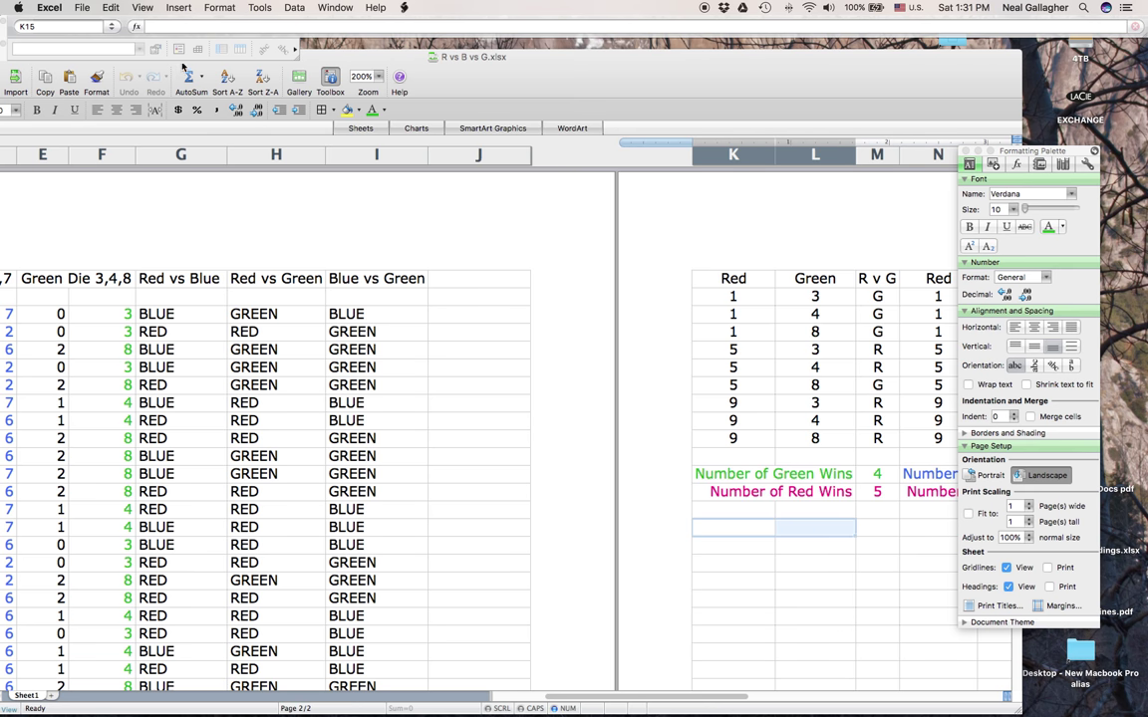
{"action": "left_click", "coordinate": [215, 8]}
{"action": "left_click", "coordinate": [225, 24]}
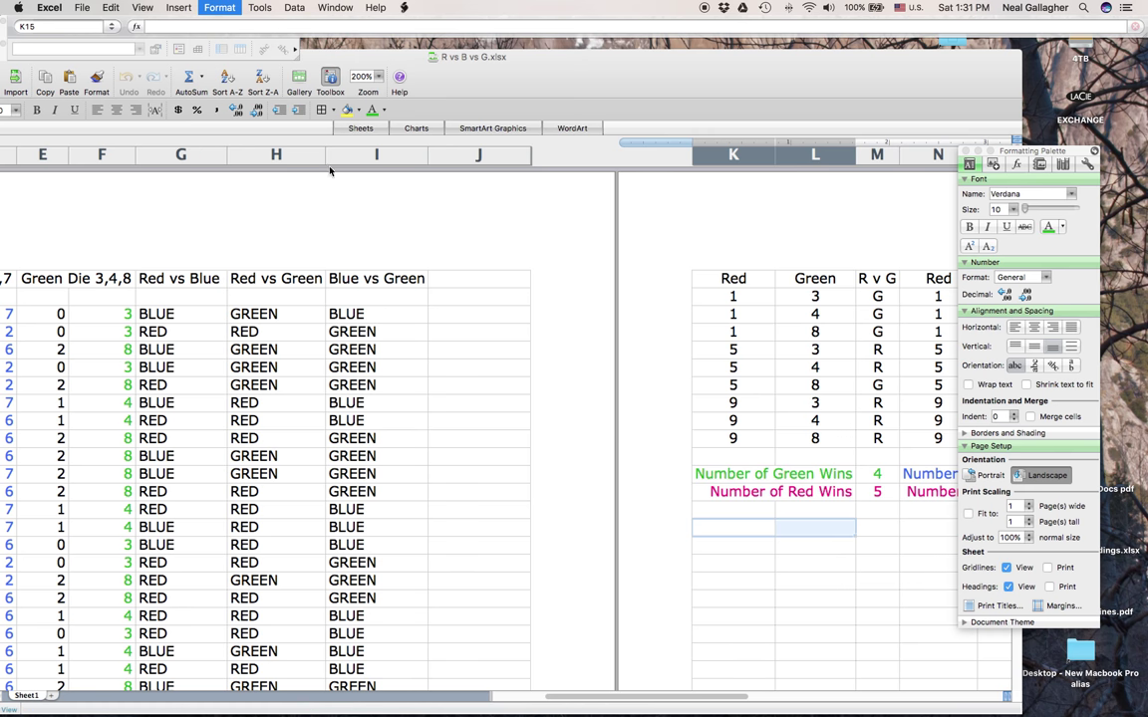
{"action": "left_click", "coordinate": [389, 284]}
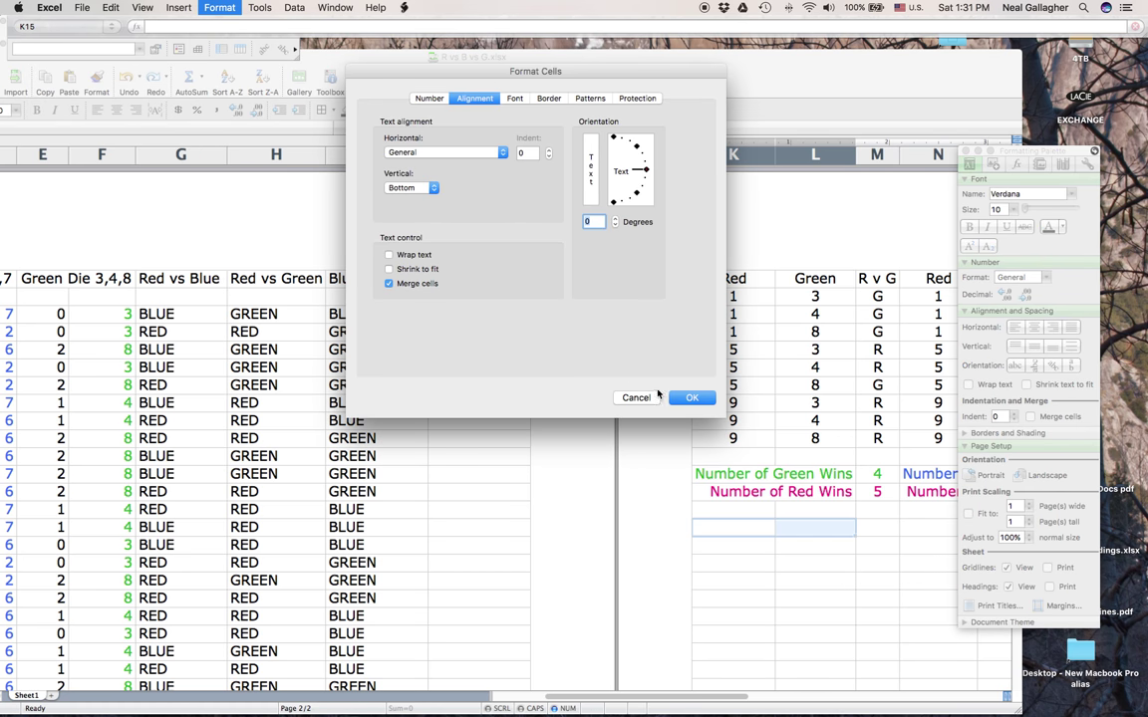
{"action": "left_click", "coordinate": [692, 397]}
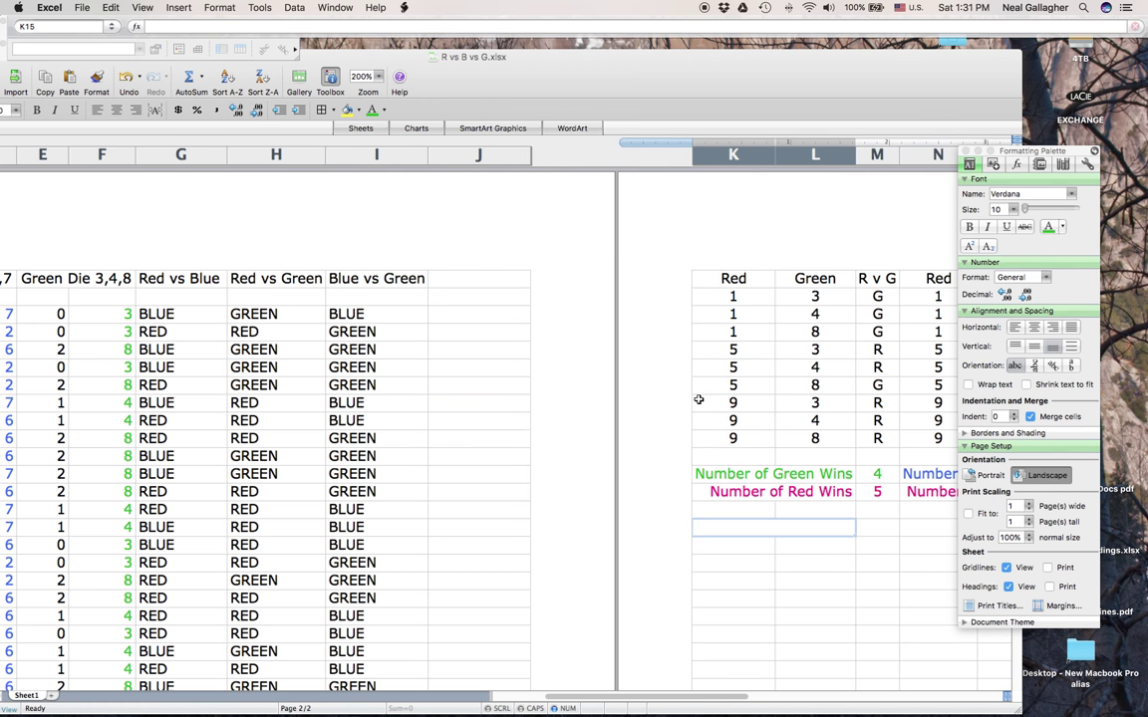
Merge cells K16 and L16 the same way, then reselect K15
{"action": "left_click", "coordinate": [732, 544]}
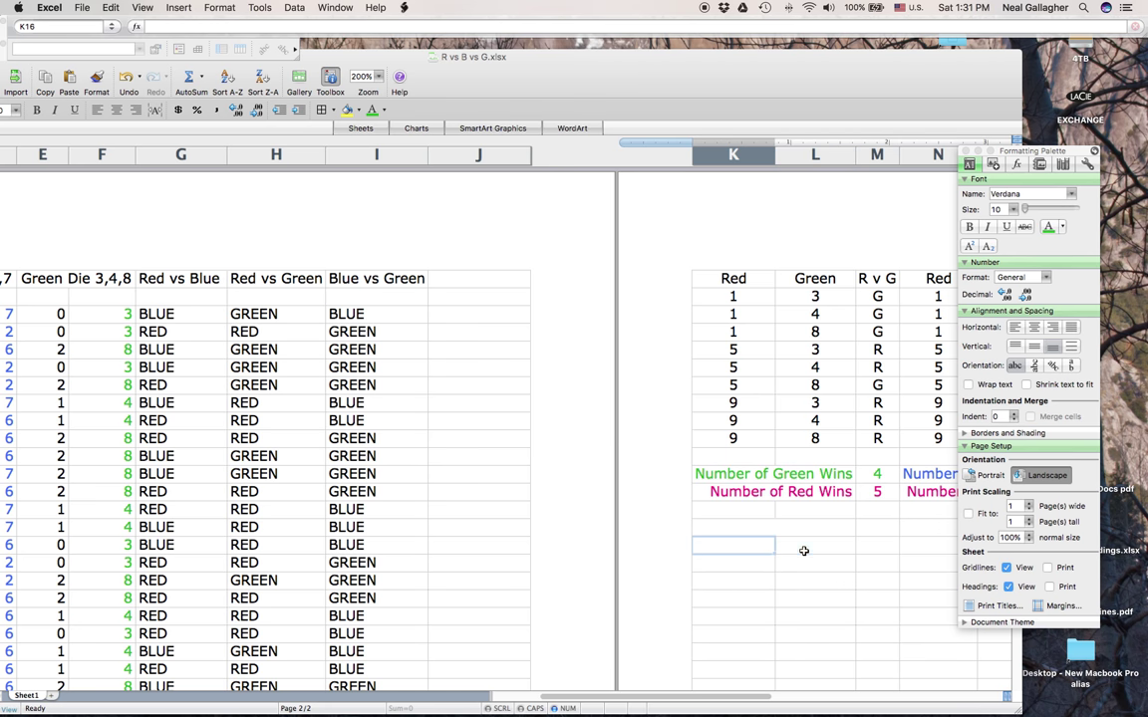
{"action": "left_click", "coordinate": [803, 550], "text": "shift"}
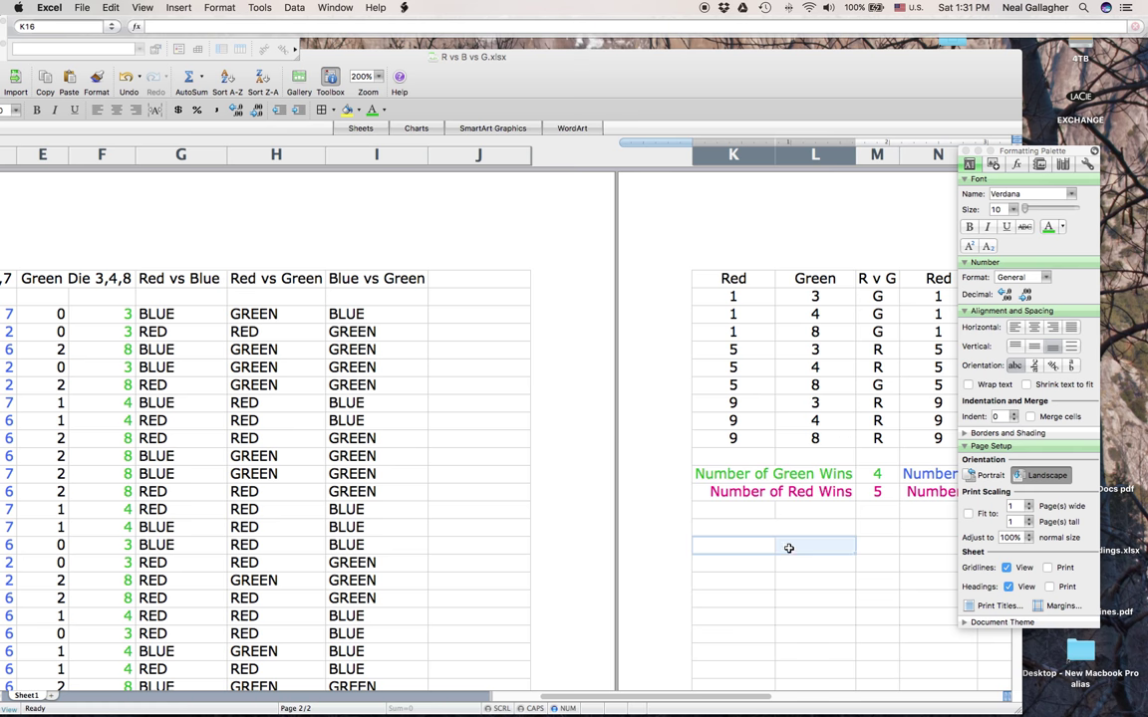
{"action": "left_click", "coordinate": [221, 10]}
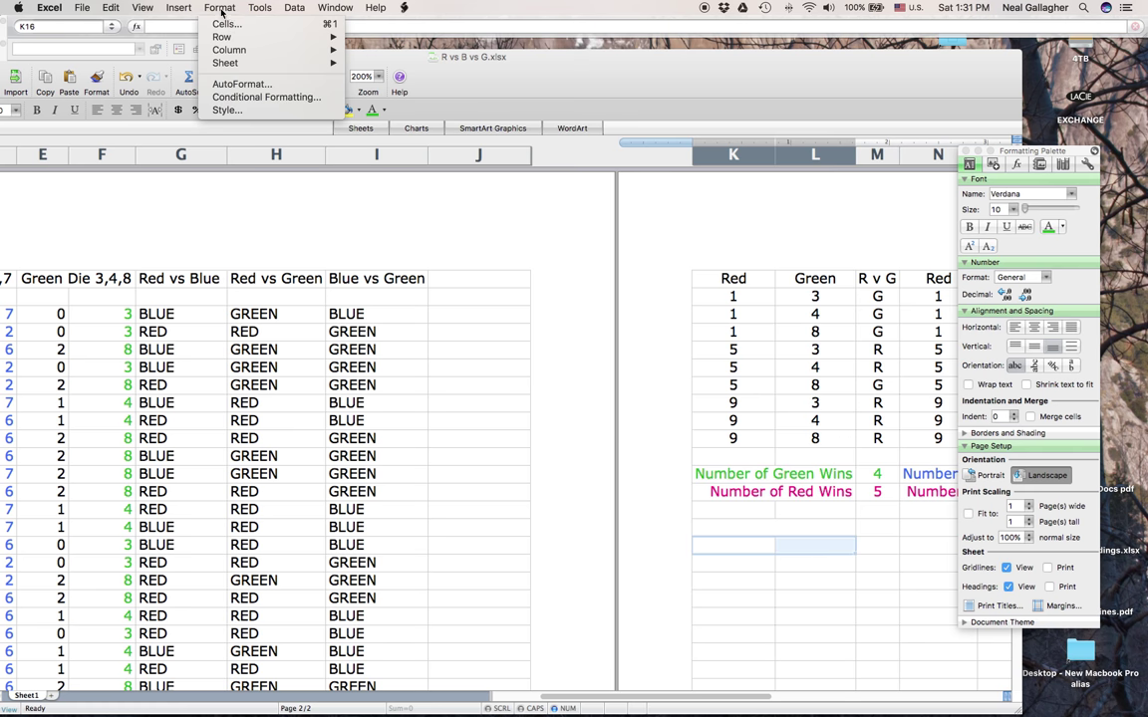
{"action": "left_click", "coordinate": [209, 25]}
{"action": "left_click", "coordinate": [389, 284]}
{"action": "left_click", "coordinate": [691, 397]}
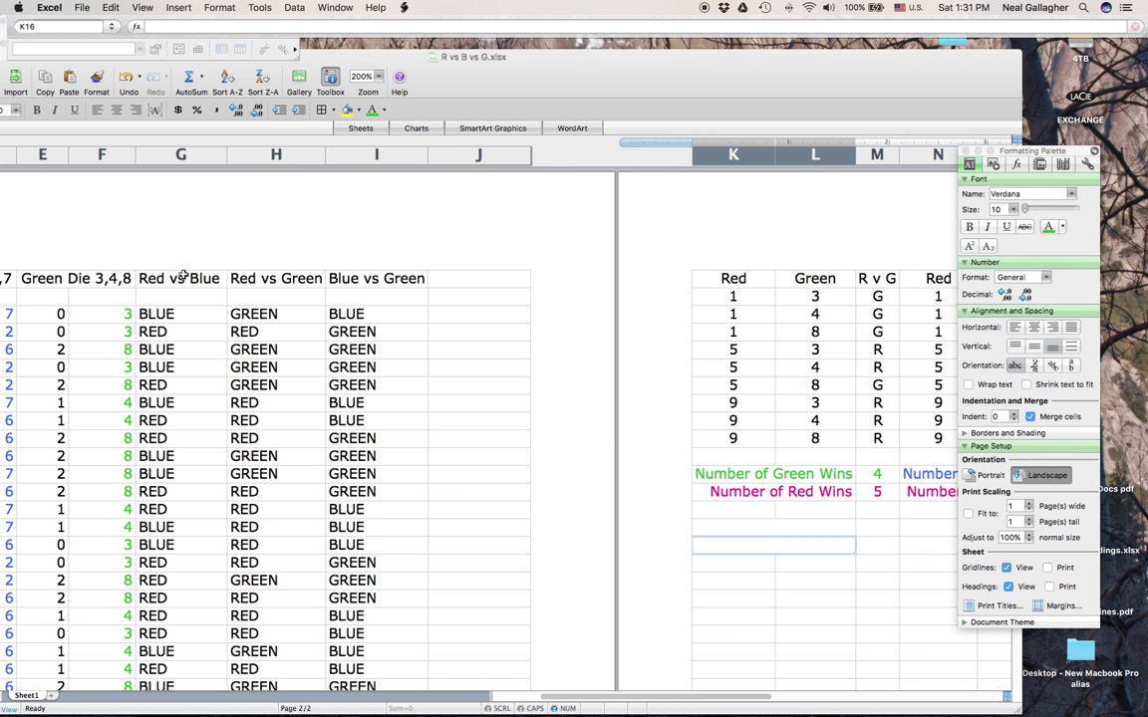
{"action": "left_click", "coordinate": [712, 528]}
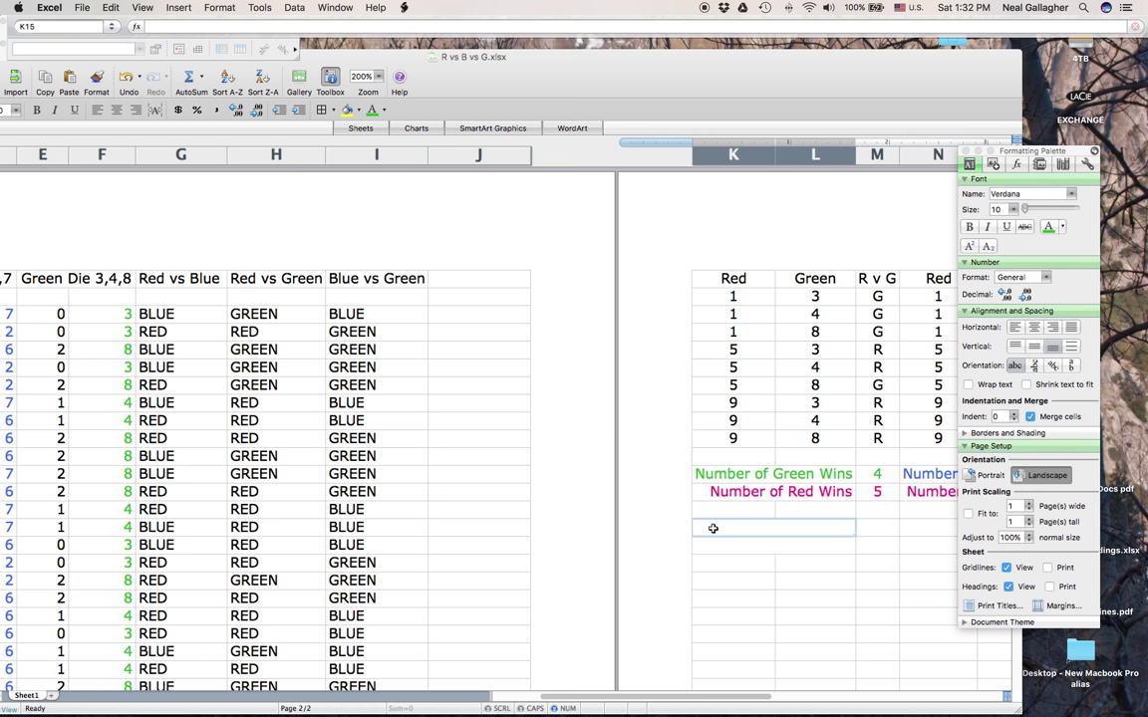
Enter the label "RED v BLUE- Blue wins" in merged cell K15
{"action": "type", "text": "R v"}
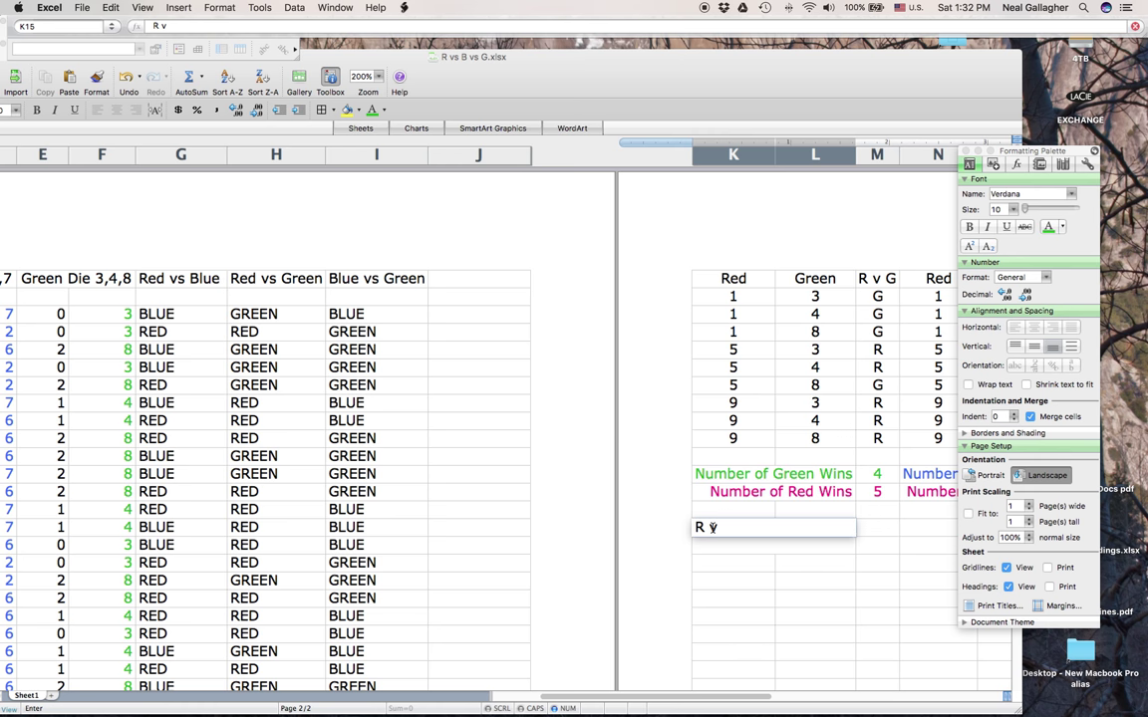
{"action": "key", "text": "BackSpace"}
{"action": "type", "text": "R EDv Blu"}
{"action": "key", "text": "BackSpace"}
{"action": "key", "text": "BackSpace"}
{"action": "type", "text": "LU"}
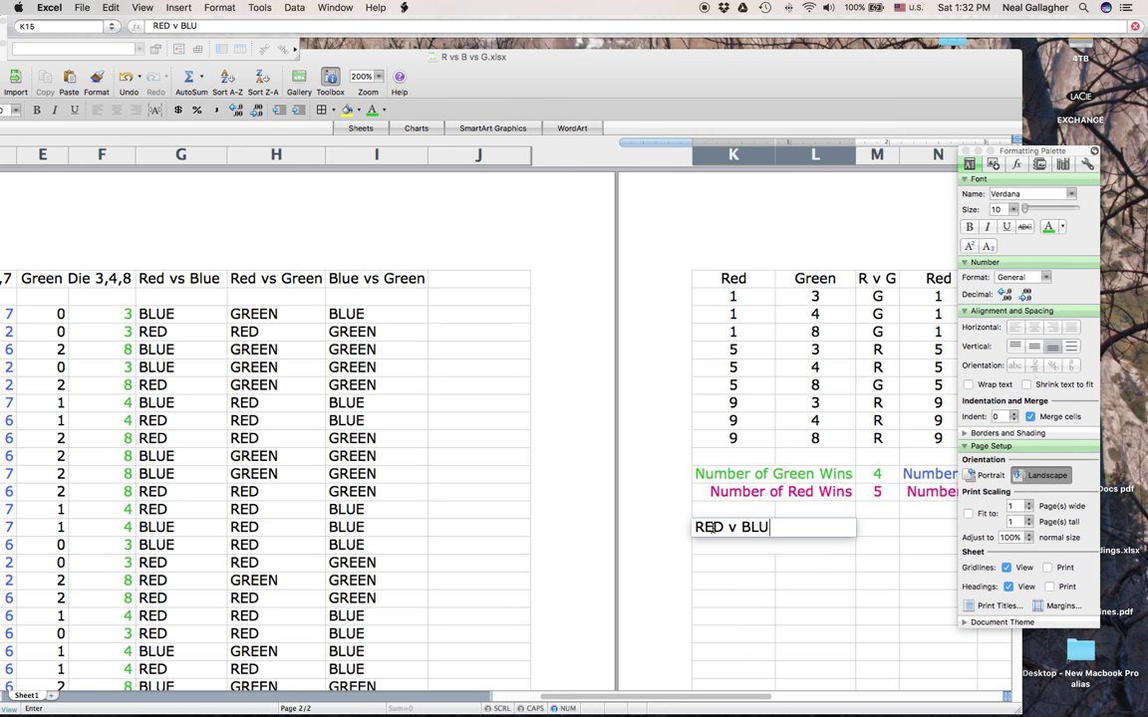
{"action": "type", "text": "E B"}
{"action": "key", "text": "BackSpace"}
{"action": "type", "text": "Blue wins"}
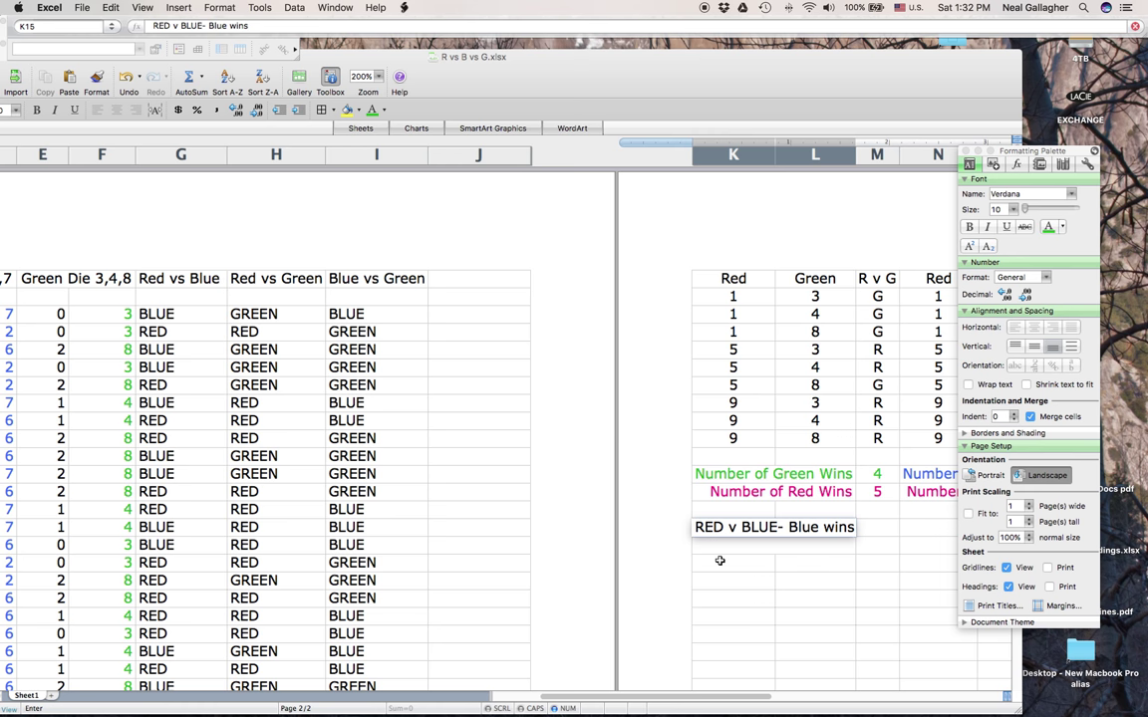
{"action": "key", "text": "Return"}
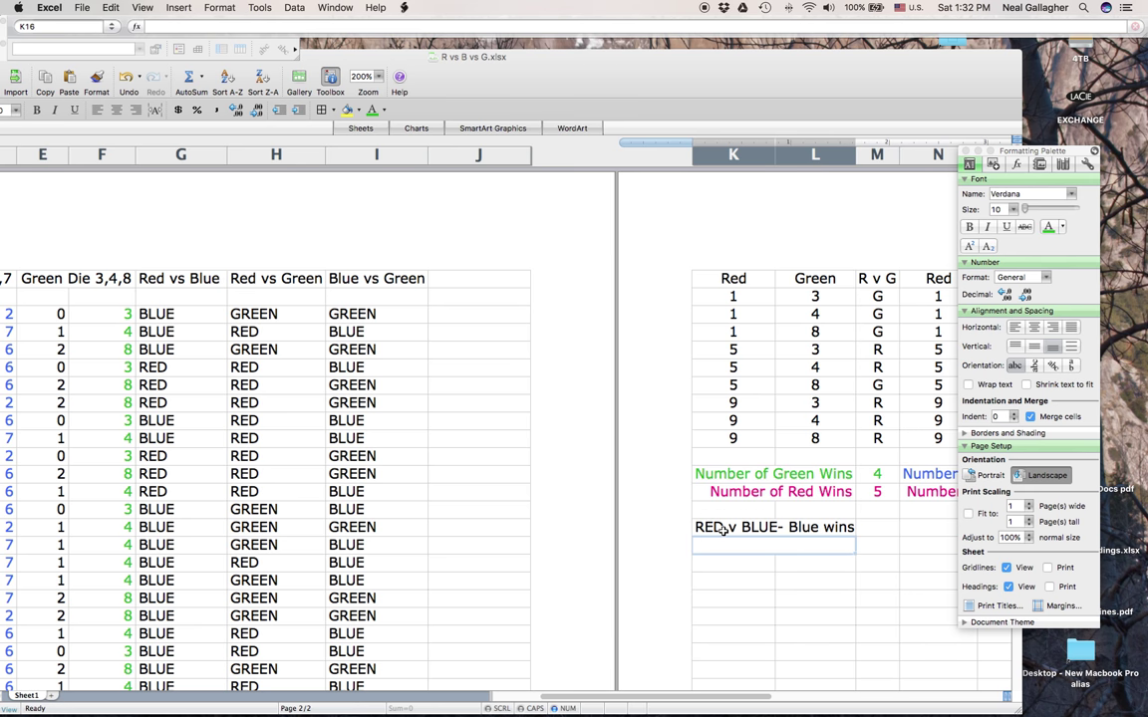
Shorten the K15 label to "R v B- Blue wins"
{"action": "double_click", "coordinate": [718, 529]}
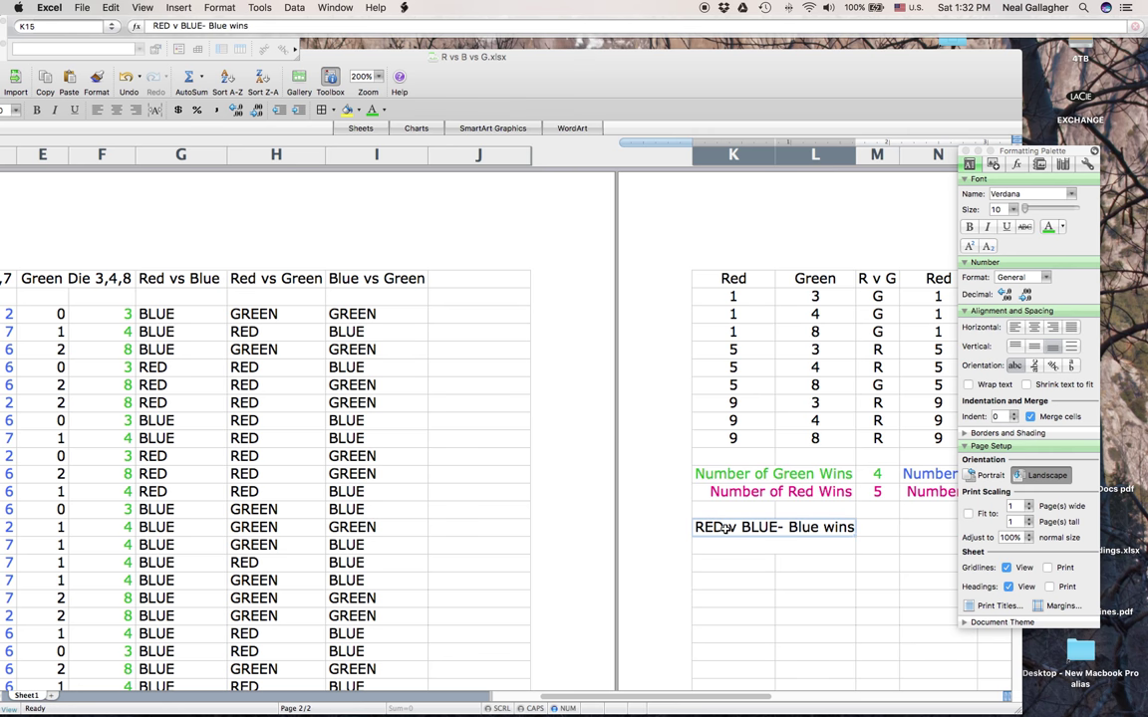
{"action": "key", "text": "BackSpace"}
{"action": "key", "text": "BackSpace"}
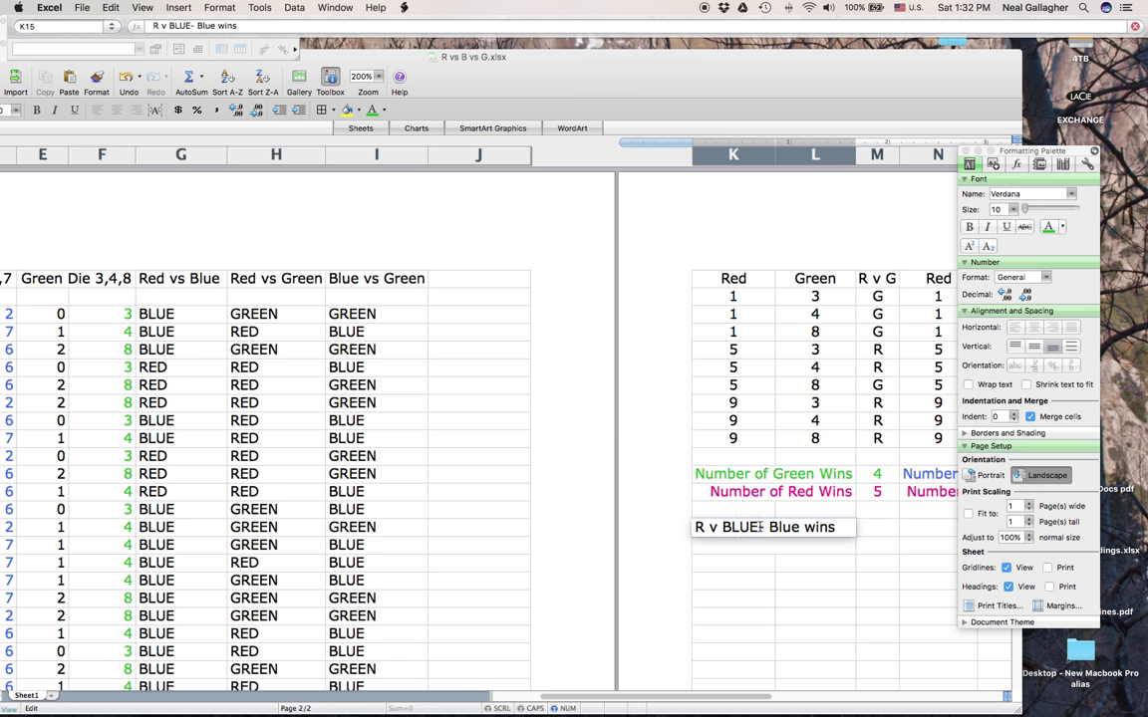
{"action": "key", "text": "BackSpace"}
{"action": "key", "text": "BackSpace"}
{"action": "key", "text": "BackSpace"}
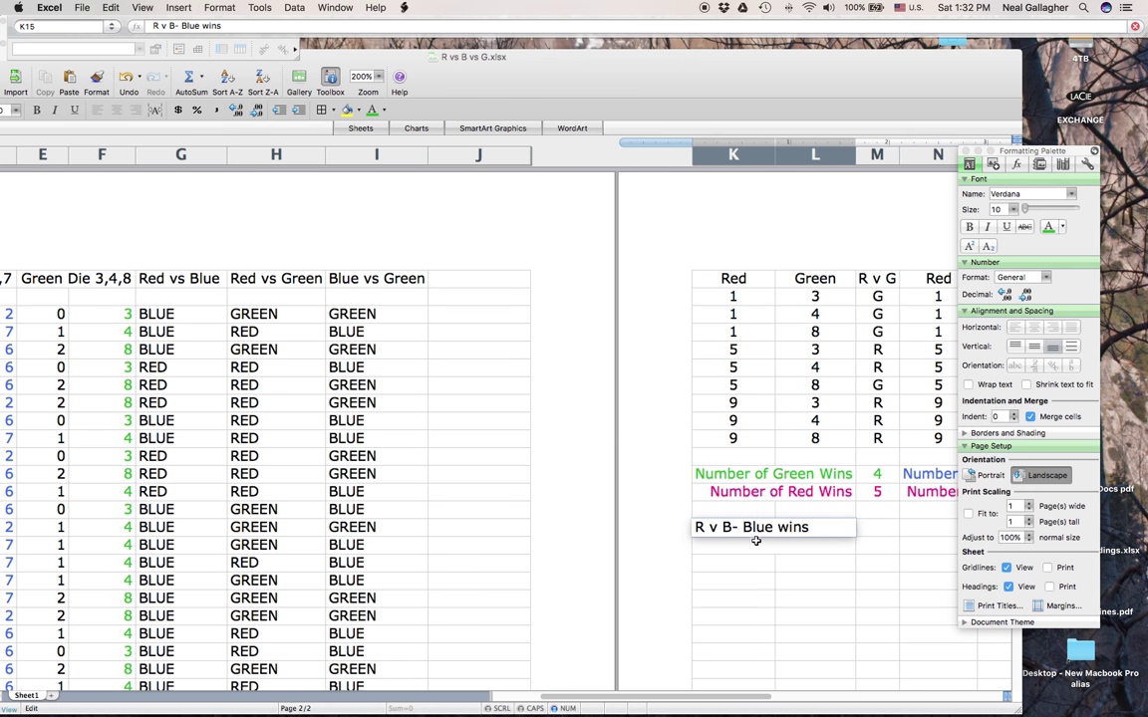
{"action": "left_click", "coordinate": [747, 544]}
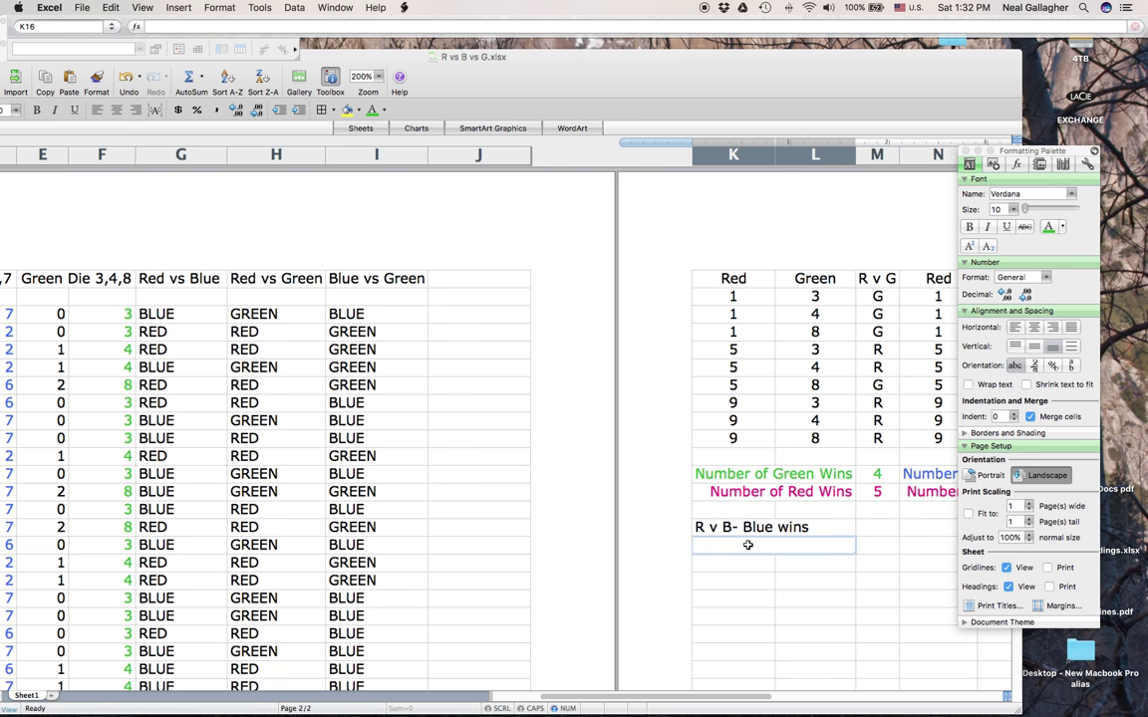
Label K16 "R v B - Red wins" and respace K15 to "R v B - Blue wins"
{"action": "type", "text": "R"}
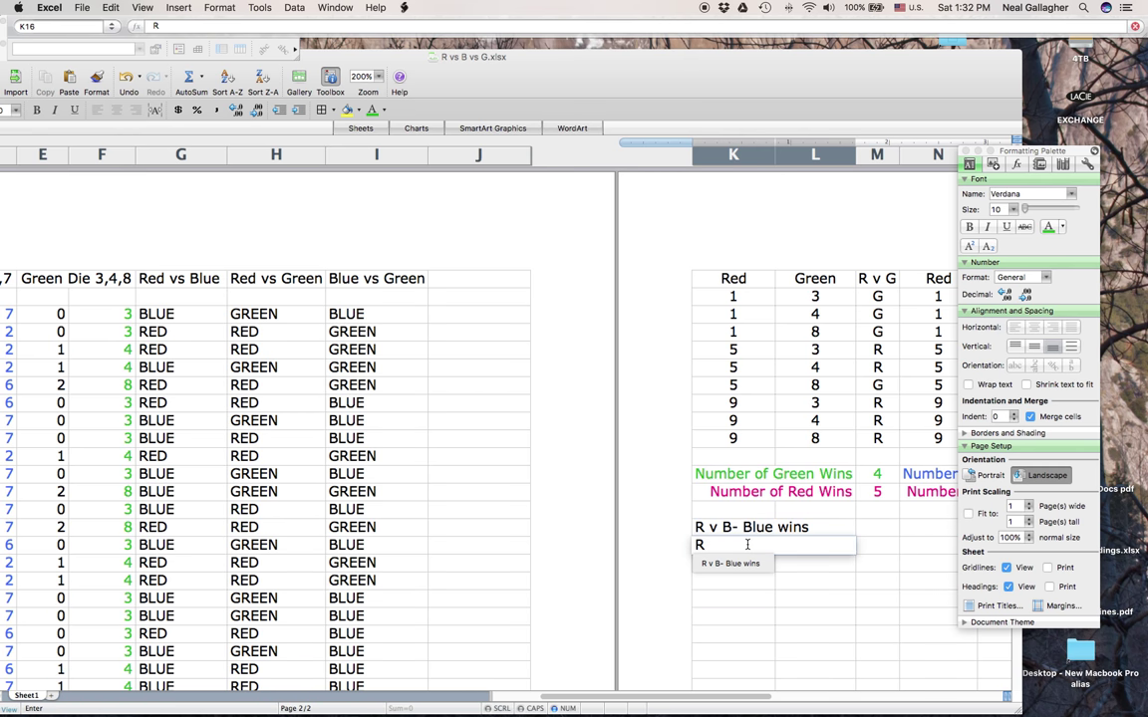
{"action": "type", "text": " v B "}
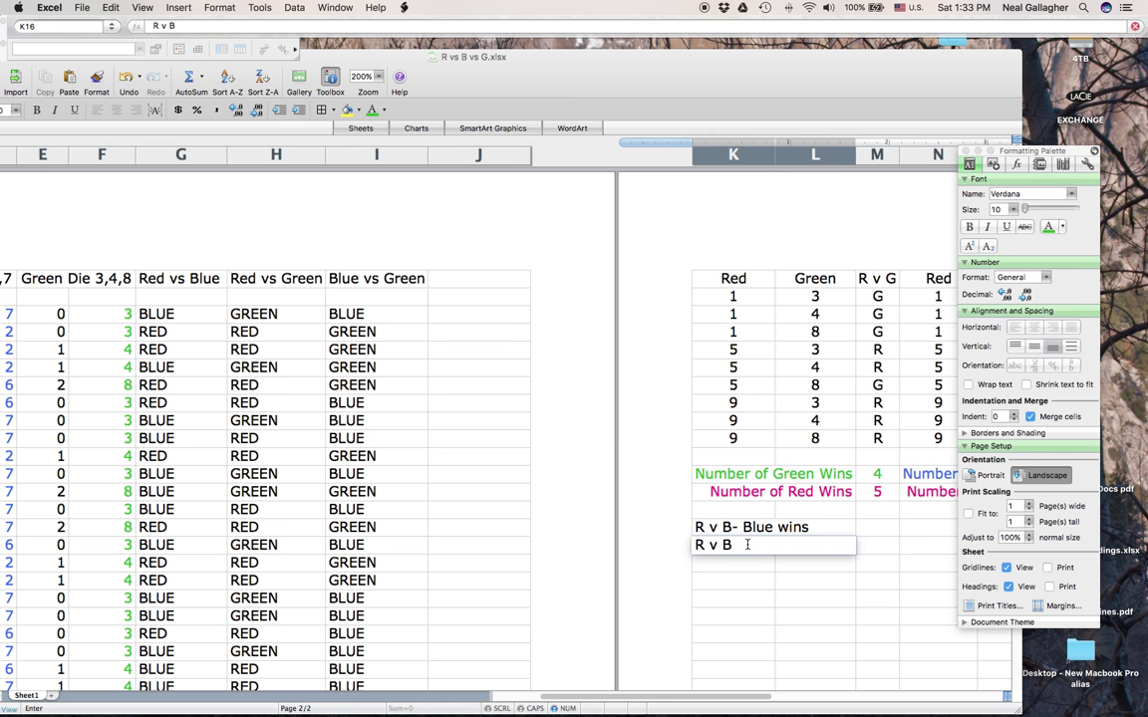
{"action": "type", "text": "- Red wins"}
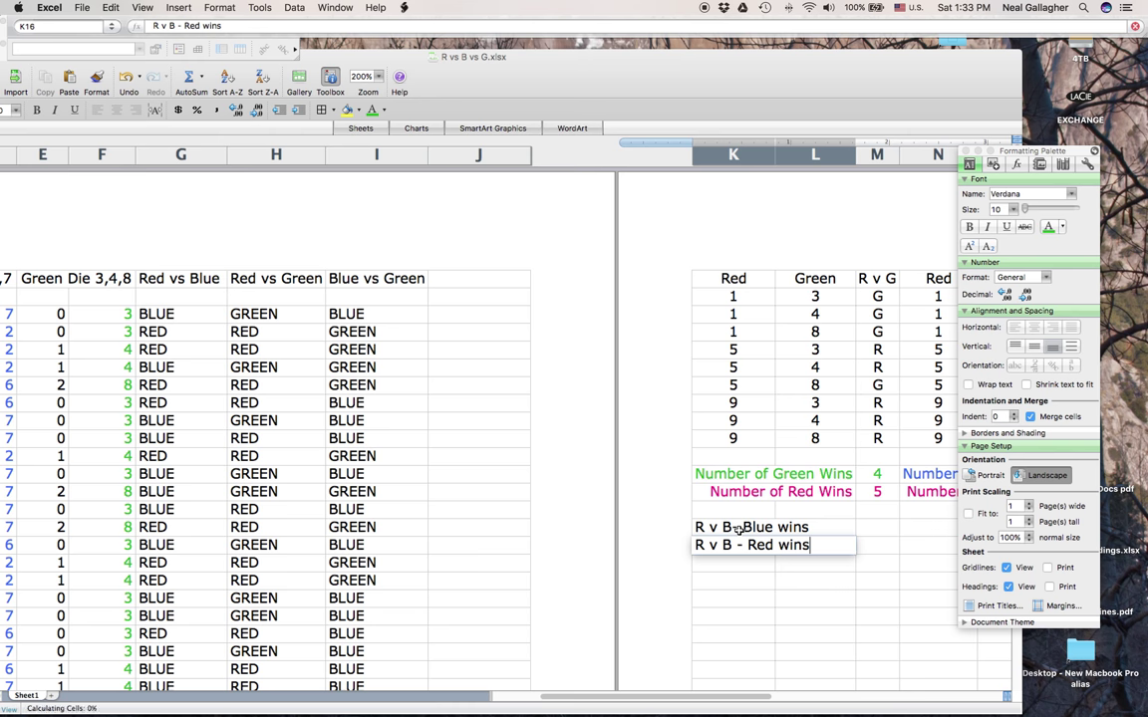
{"action": "double_click", "coordinate": [733, 528]}
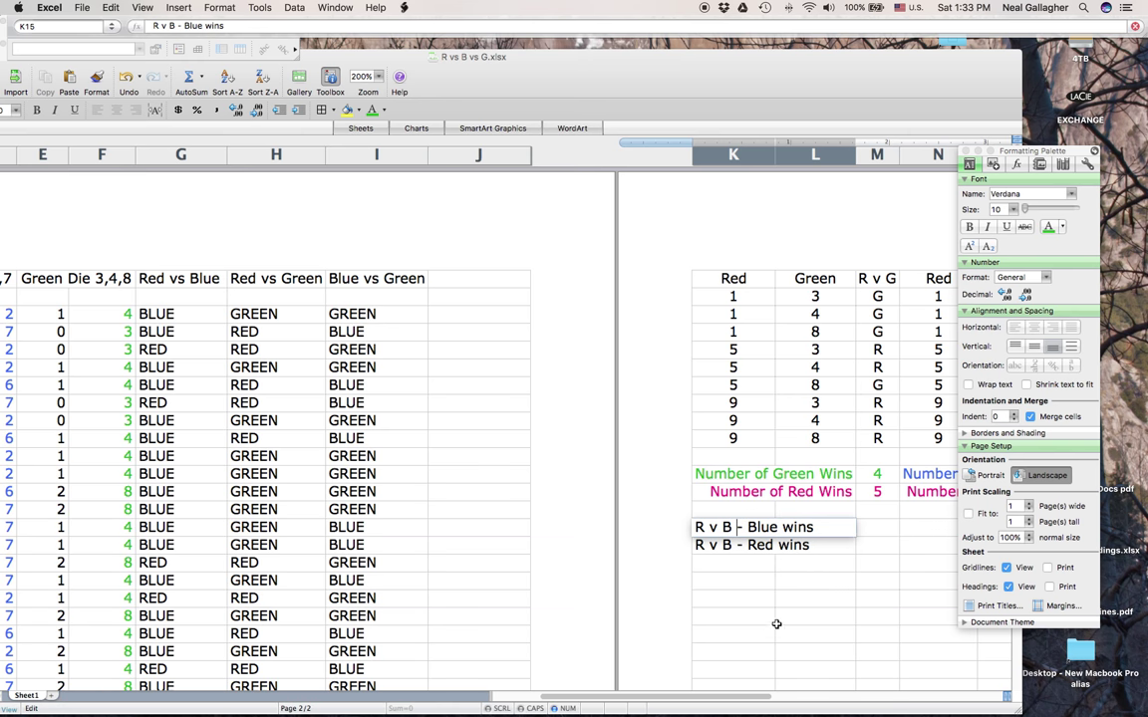
{"action": "left_click", "coordinate": [838, 561]}
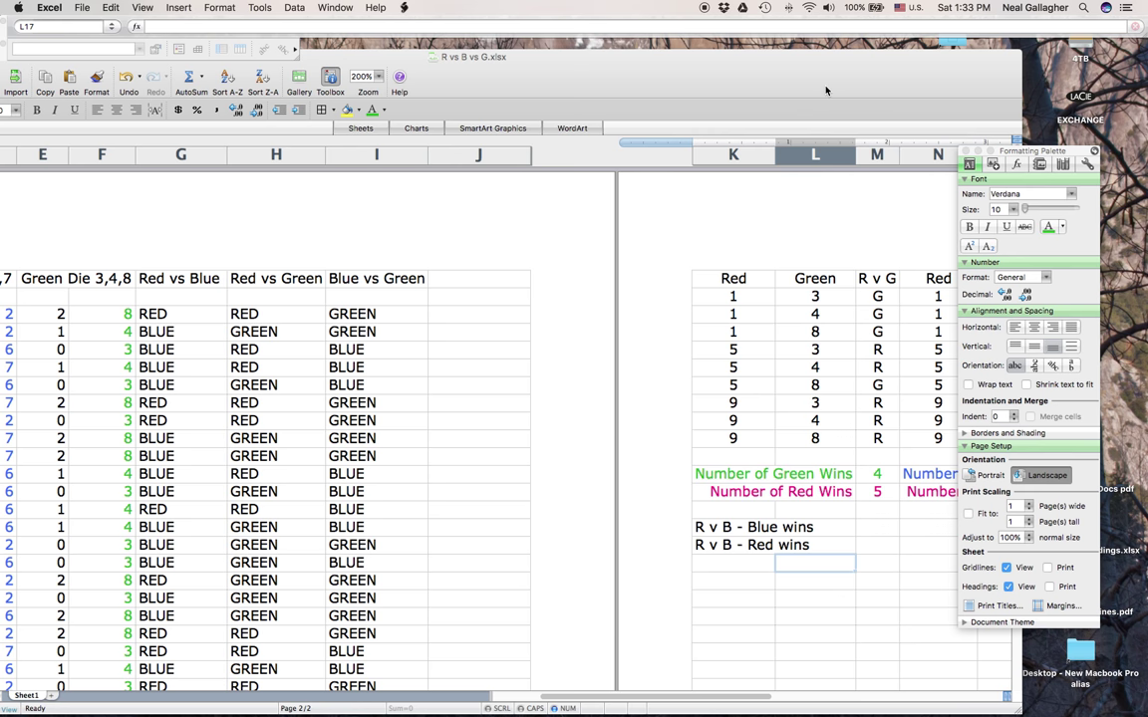
Copy M12's formula =SUMPRODUCT((LEN(M2:M10)-LEN(SUBSTITUTE(M2:M10,"G",""))))
{"action": "left_click_drag", "start_coordinate": [795, 68], "coordinate": [705, 67]}
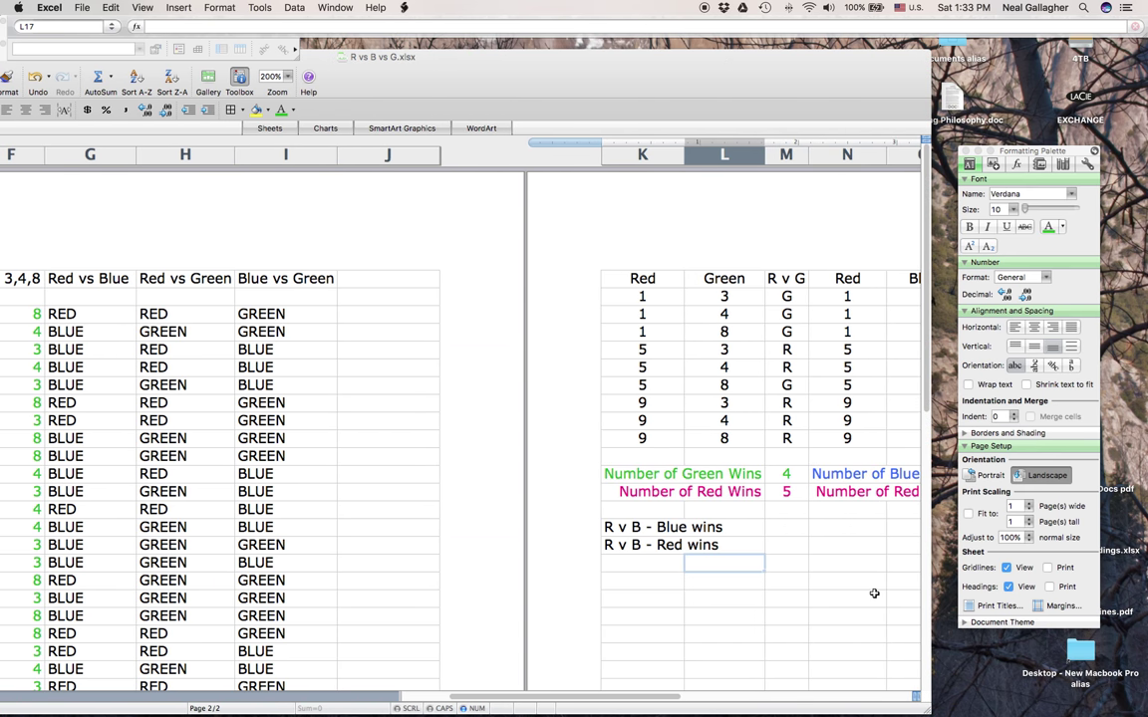
{"action": "scroll", "coordinate": [874, 593], "scroll_direction": "right", "scroll_amount": 3}
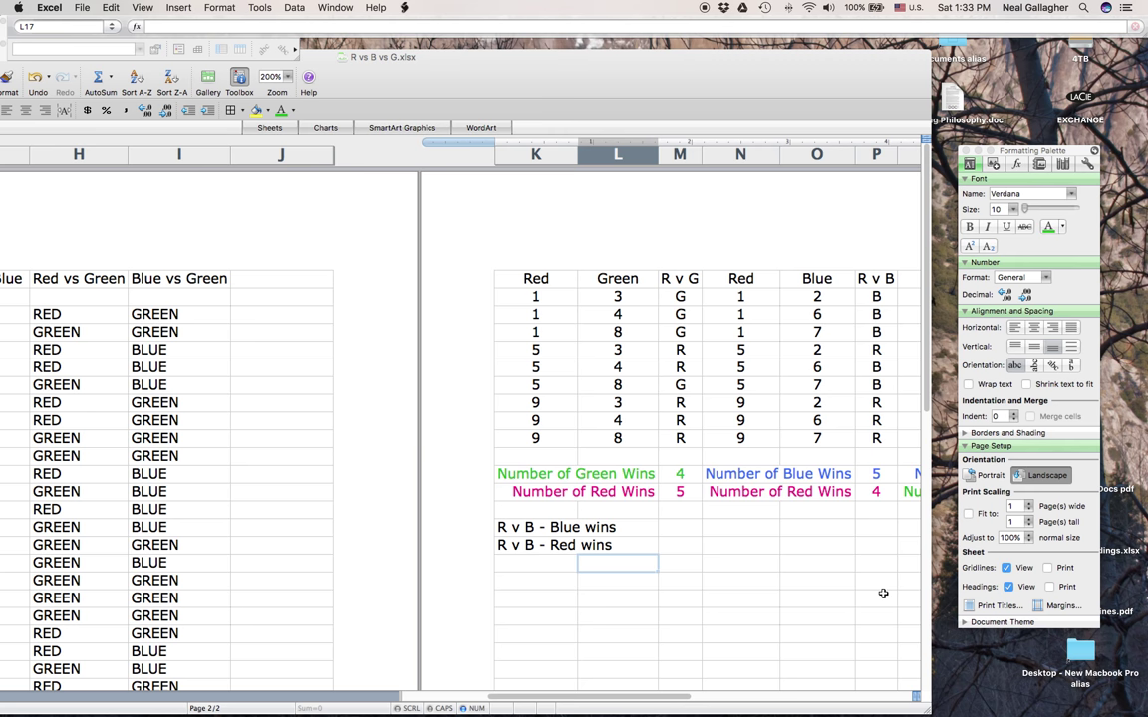
{"action": "scroll", "coordinate": [885, 593], "scroll_direction": "right", "scroll_amount": 1}
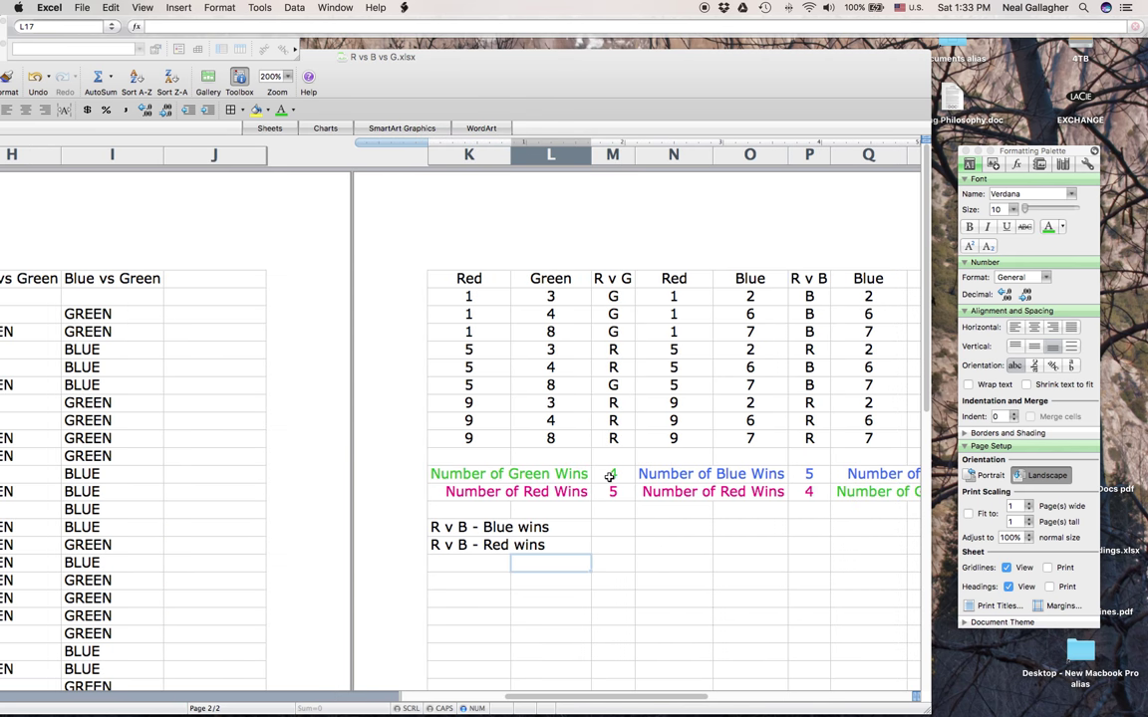
{"action": "left_click", "coordinate": [611, 476]}
{"action": "left_click_drag", "start_coordinate": [551, 79], "coordinate": [672, 69]}
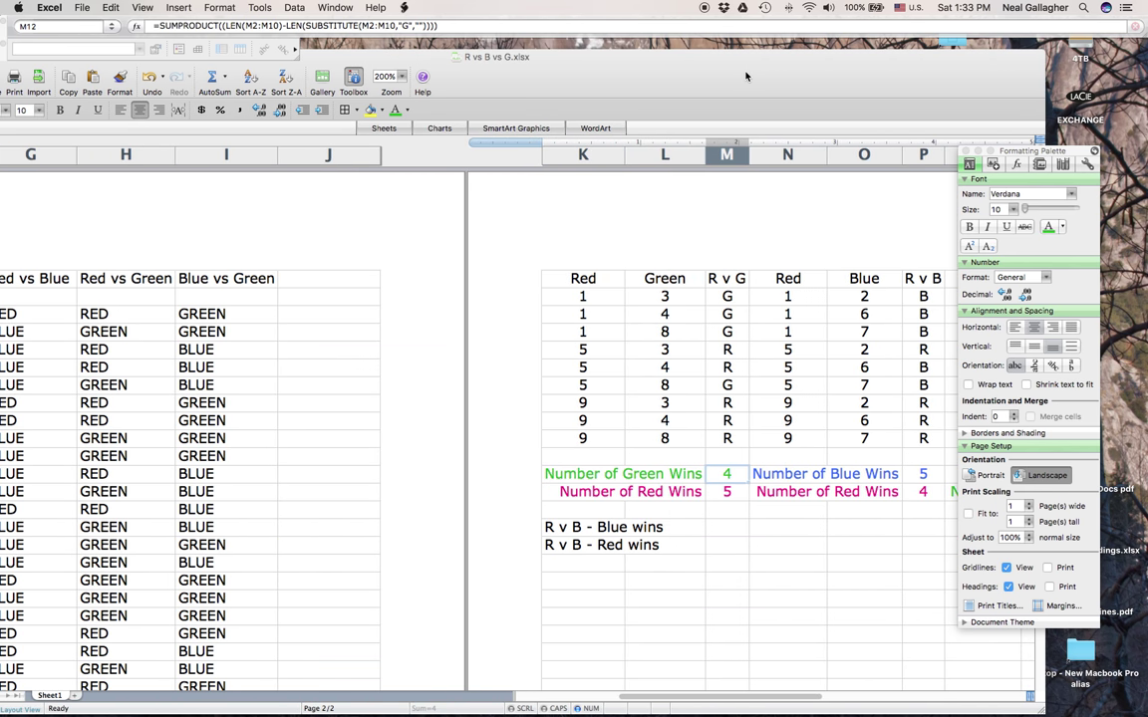
{"action": "left_click_drag", "start_coordinate": [406, 25], "coordinate": [114, 25]}
{"action": "key", "text": "super+c"}
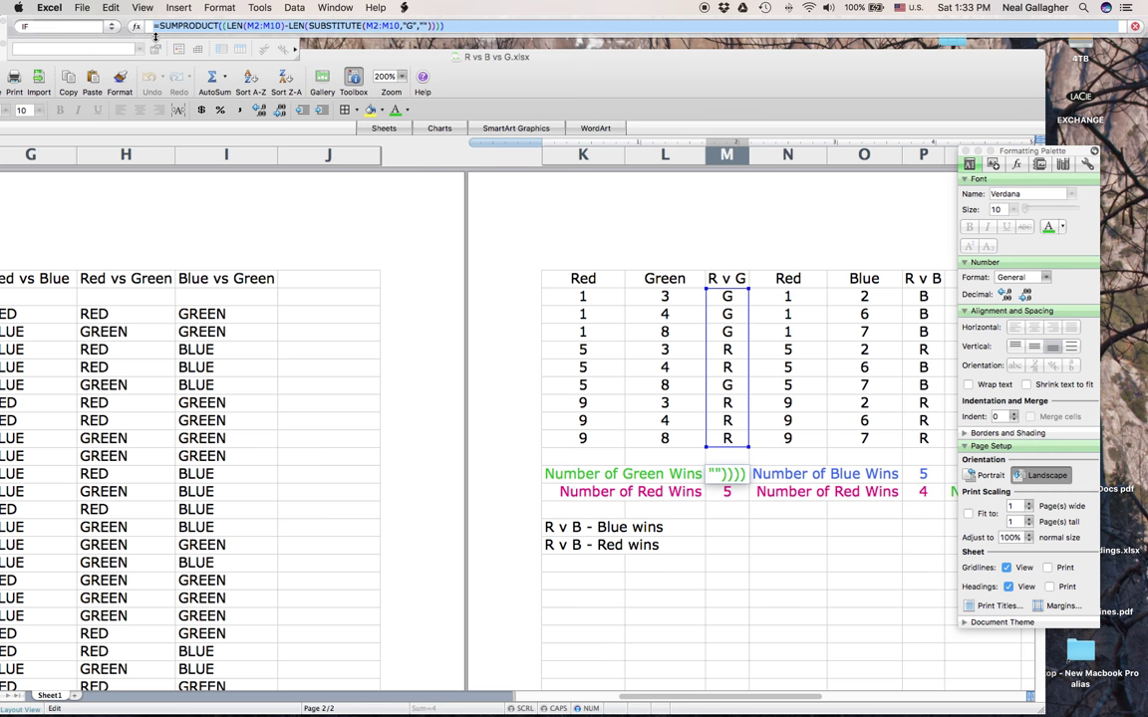
{"action": "key", "text": "Escape"}
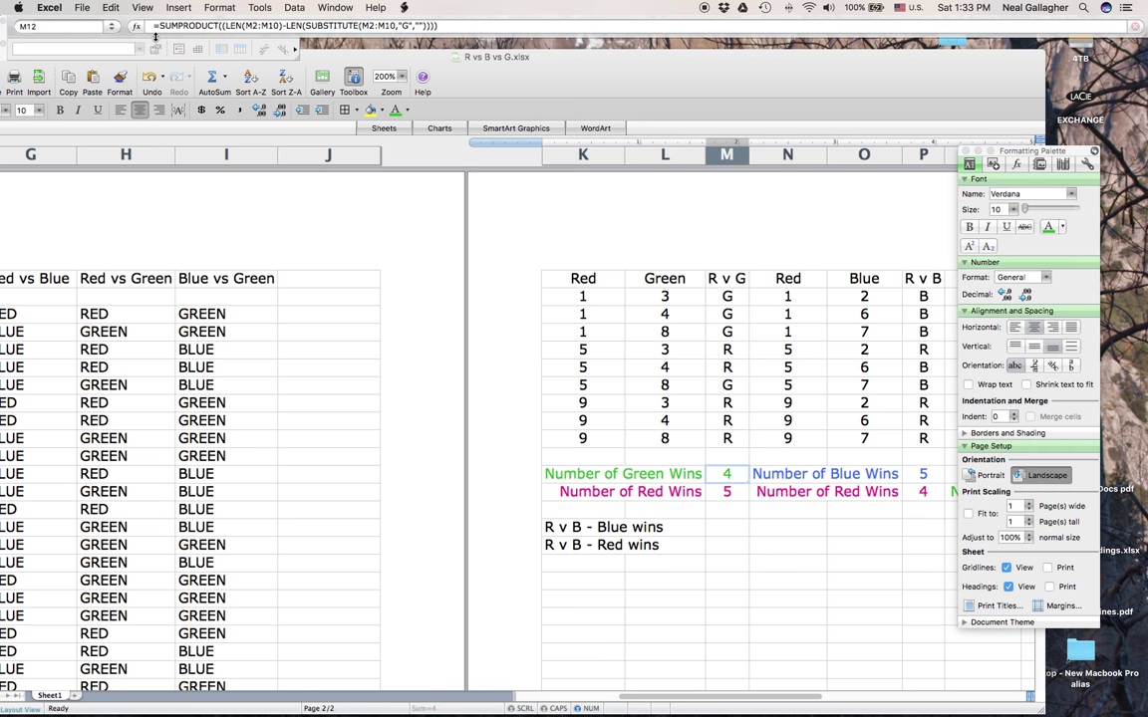
Paste the copied G-counting SUMPRODUCT formula into M15, showing 4
{"action": "left_click", "coordinate": [724, 529]}
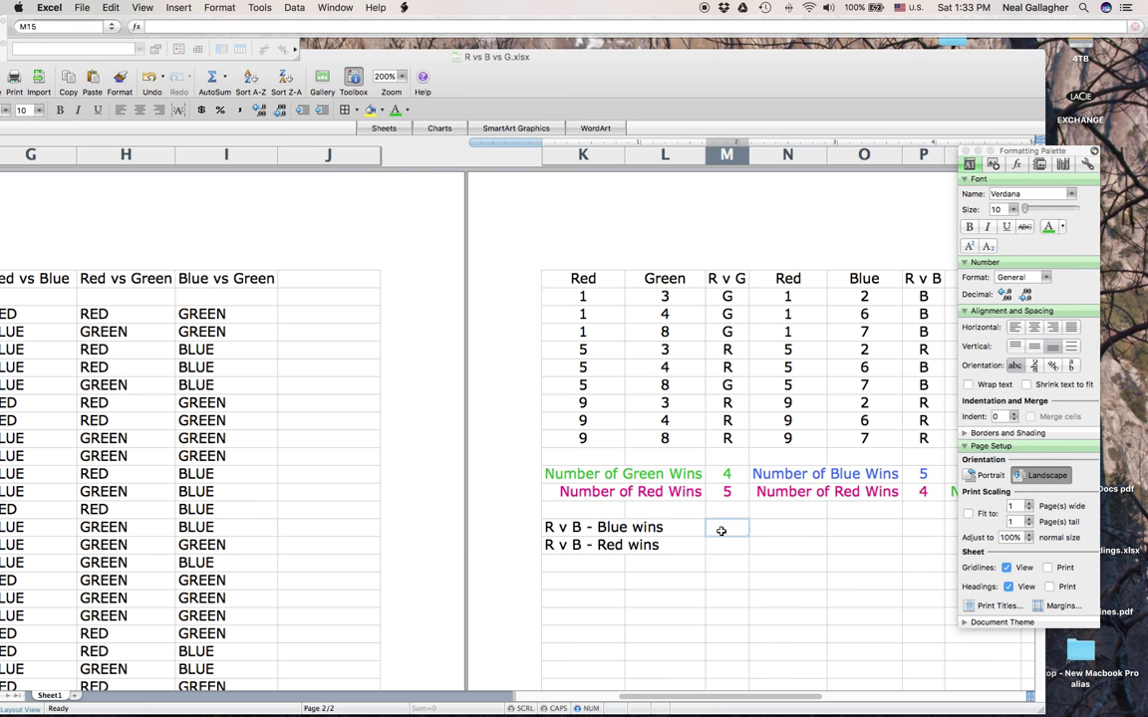
{"action": "key", "text": "super+v"}
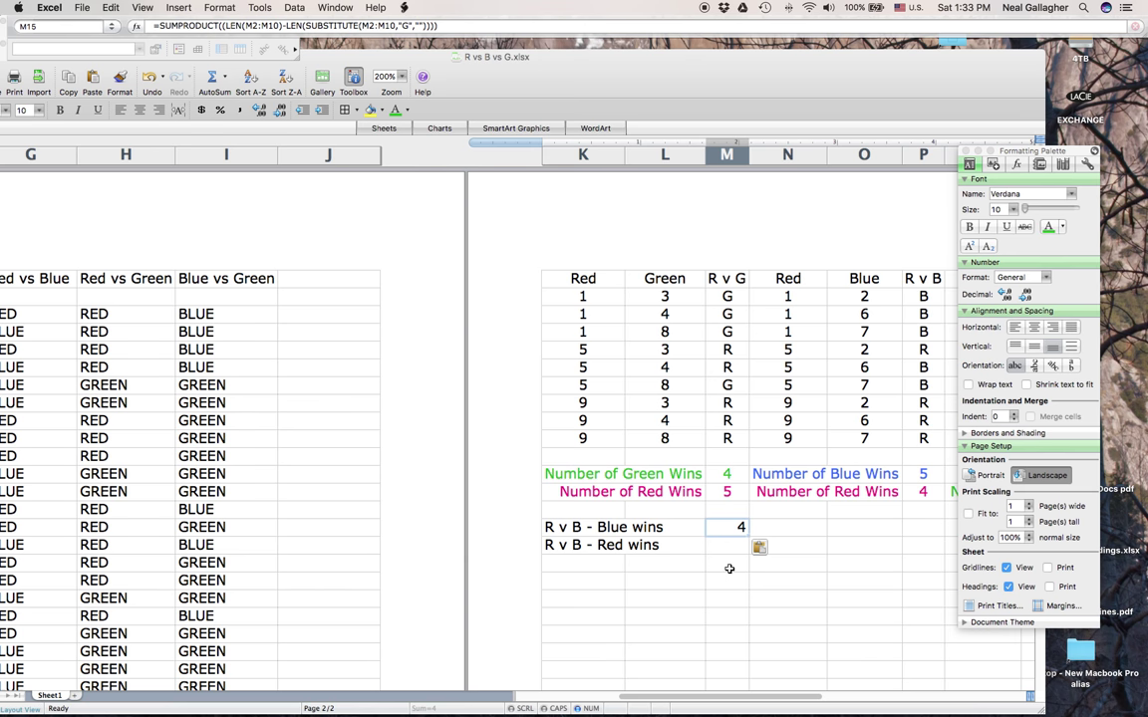
{"action": "left_click_drag", "start_coordinate": [604, 60], "coordinate": [615, 61]}
{"action": "left_click_drag", "start_coordinate": [664, 92], "coordinate": [646, 87]}
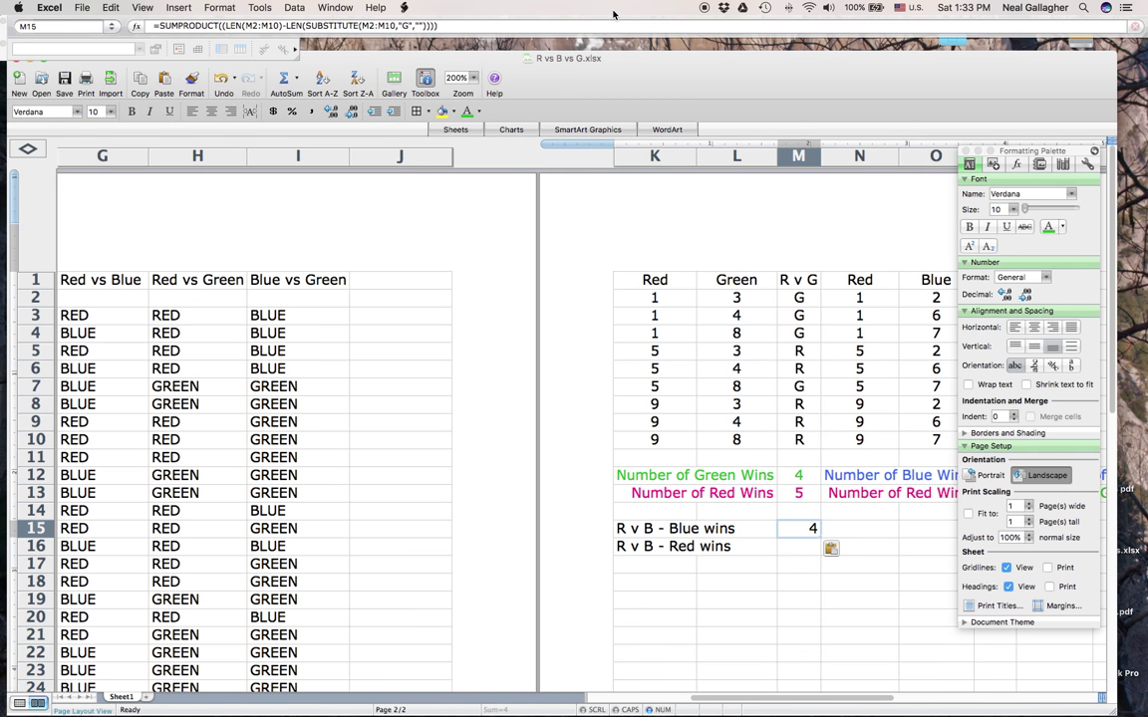
{"action": "left_click_drag", "start_coordinate": [593, 90], "coordinate": [655, 91]}
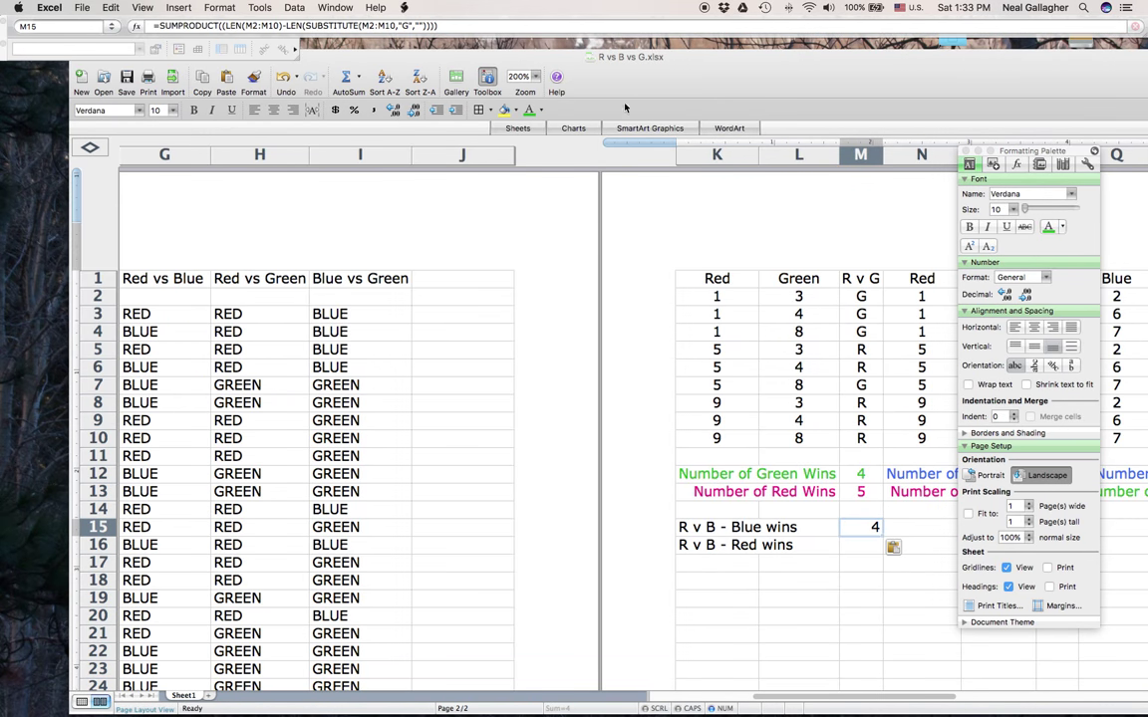
{"action": "scroll", "coordinate": [388, 258], "scroll_direction": "left", "scroll_amount": 5}
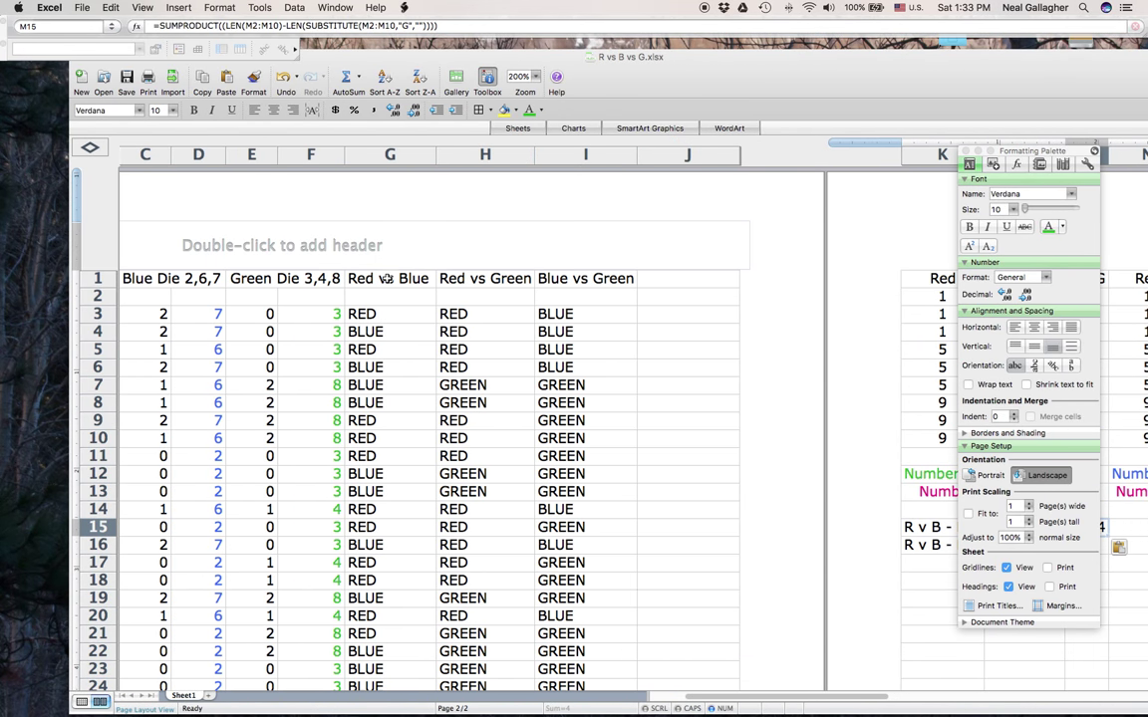
{"action": "scroll", "coordinate": [398, 340], "scroll_direction": "left", "scroll_amount": 3}
{"action": "scroll", "coordinate": [404, 340], "scroll_direction": "left", "scroll_amount": 3}
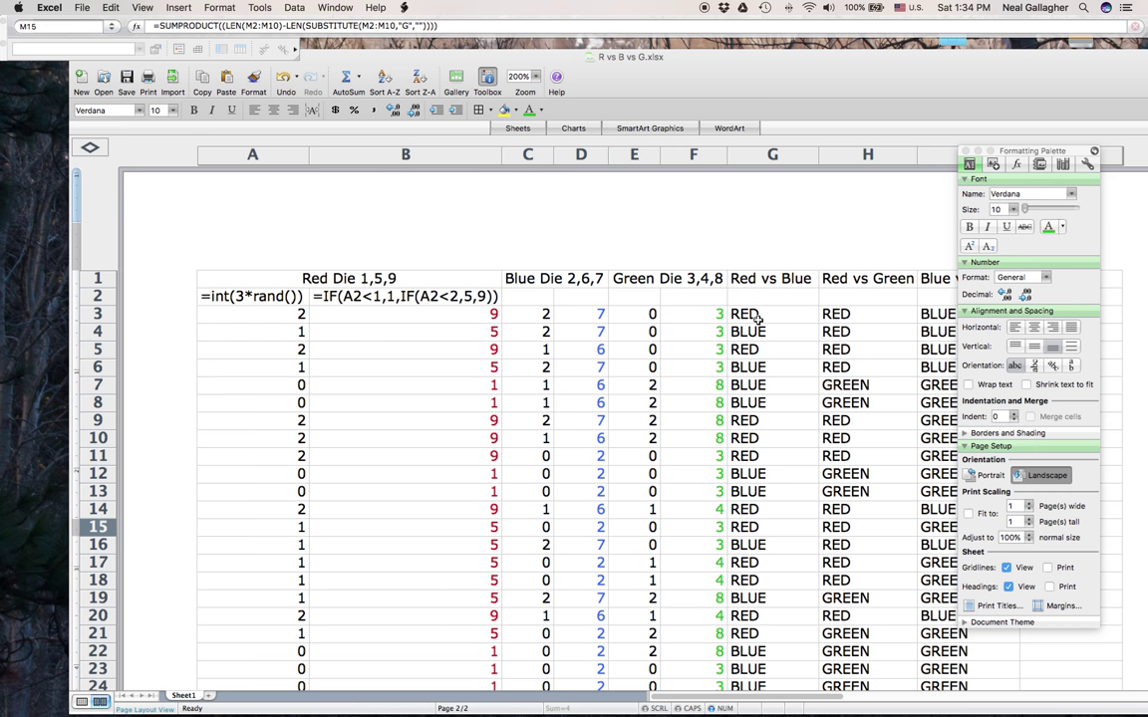
{"action": "scroll", "coordinate": [743, 353], "scroll_direction": "down", "scroll_amount": 5}
{"action": "scroll", "coordinate": [745, 353], "scroll_direction": "down", "scroll_amount": 1}
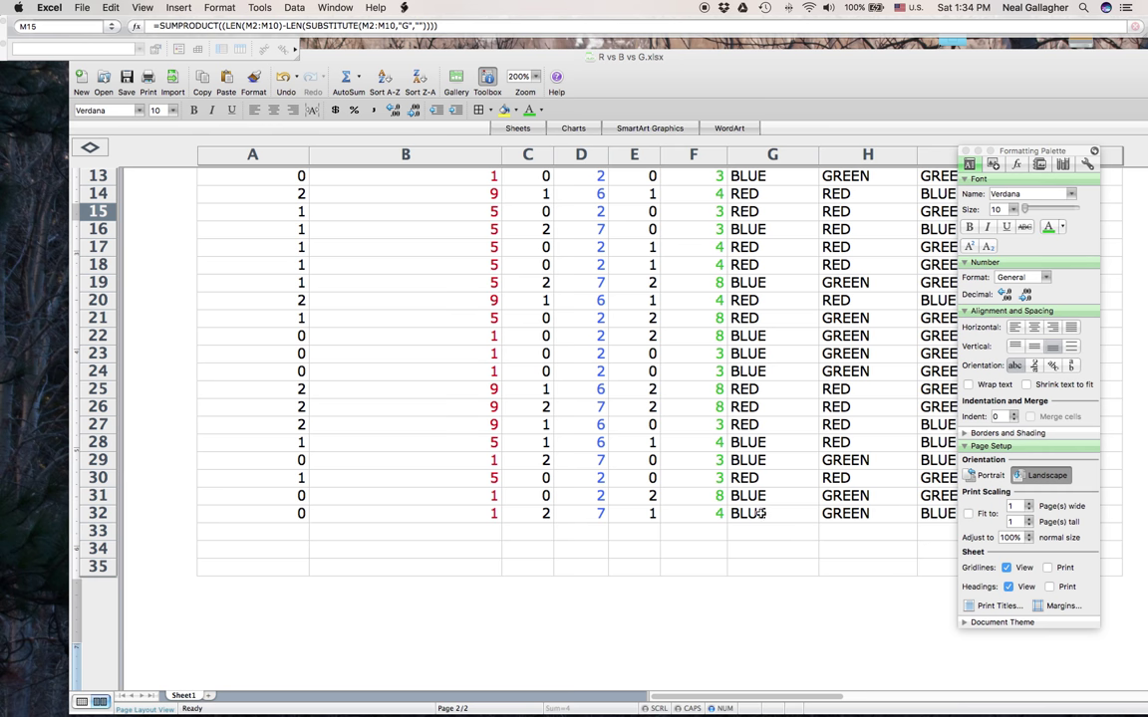
{"action": "scroll", "coordinate": [762, 513], "scroll_direction": "up", "scroll_amount": 6}
{"action": "left_click_drag", "start_coordinate": [800, 73], "coordinate": [408, 74]}
{"action": "scroll", "coordinate": [576, 218], "scroll_direction": "right", "scroll_amount": 5}
{"action": "scroll", "coordinate": [576, 218], "scroll_direction": "right", "scroll_amount": 8}
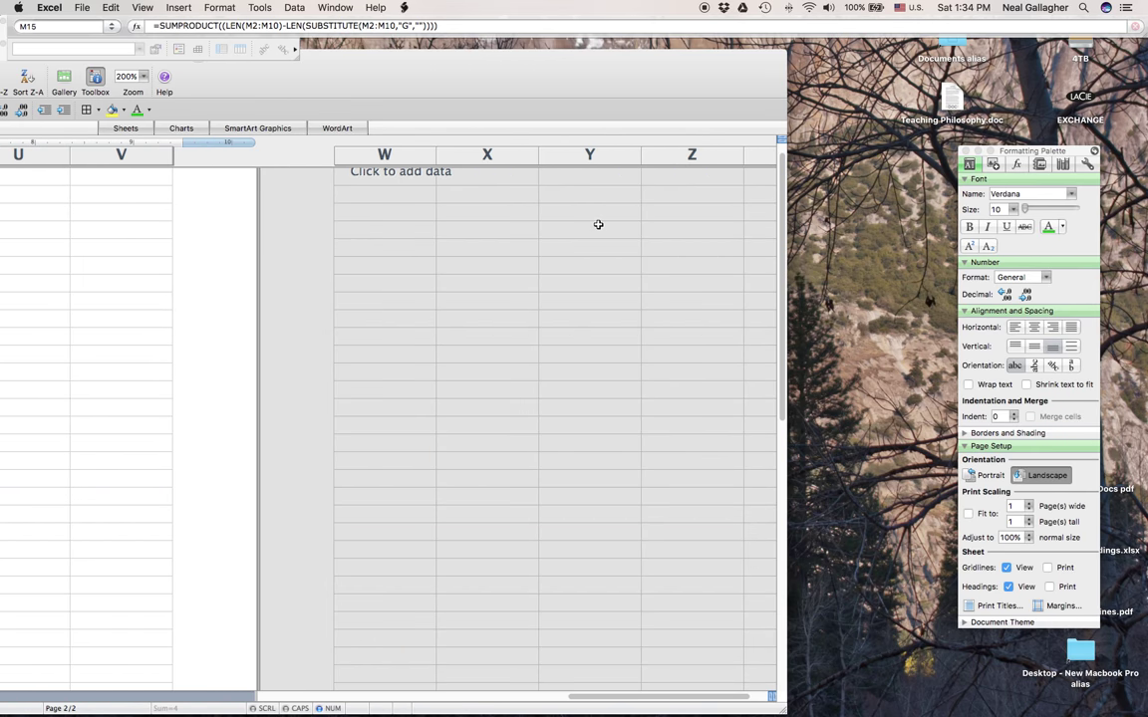
{"action": "scroll", "coordinate": [598, 225], "scroll_direction": "left", "scroll_amount": 6}
{"action": "scroll", "coordinate": [598, 225], "scroll_direction": "left", "scroll_amount": 2}
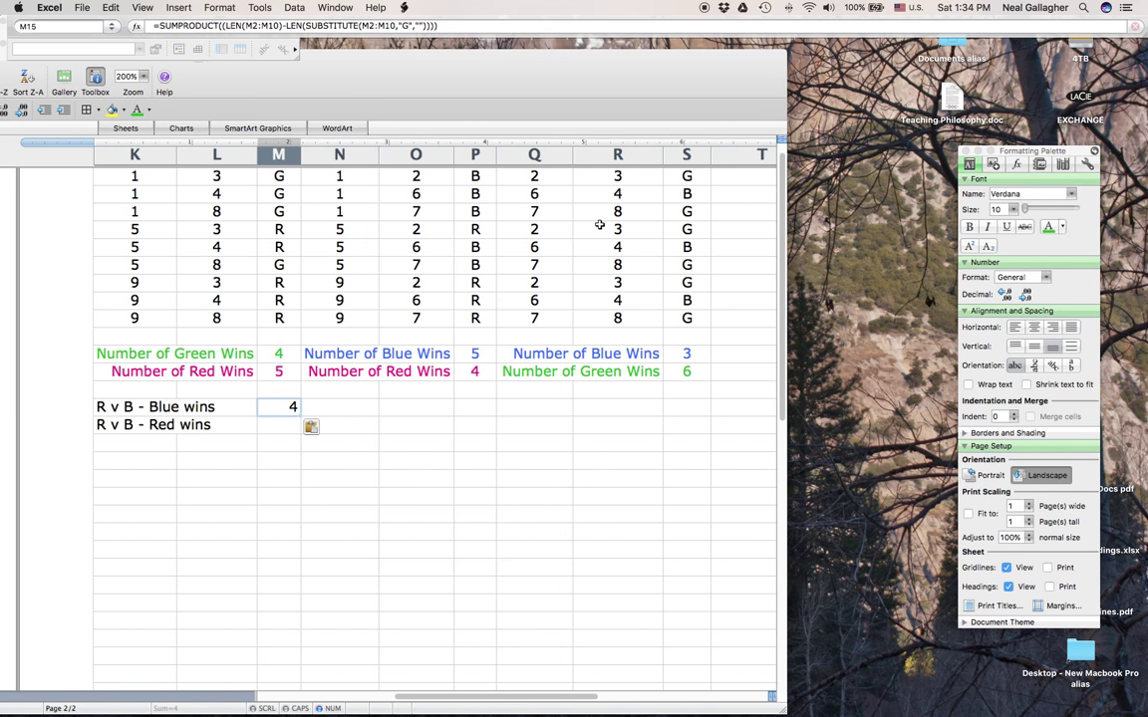
{"action": "left_click", "coordinate": [256, 25]}
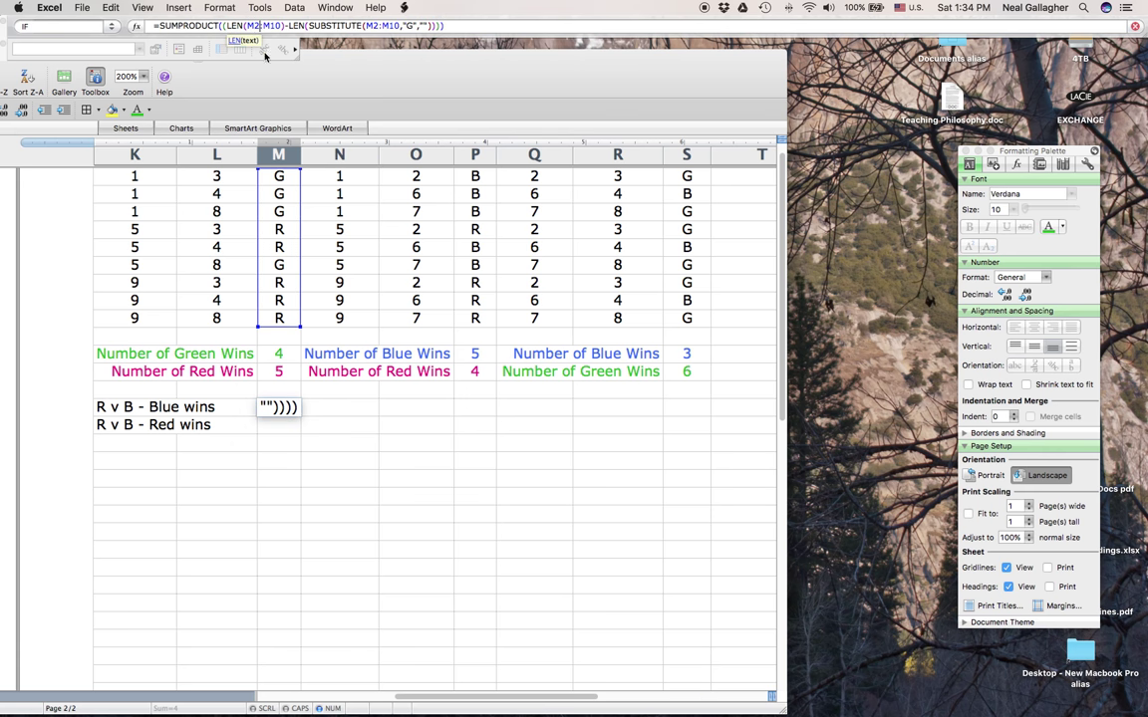
Change both M15 formula ranges from M2:M10 to G3:G32
{"action": "key", "text": "BackSpace"}
{"action": "key", "text": "BackSpace"}
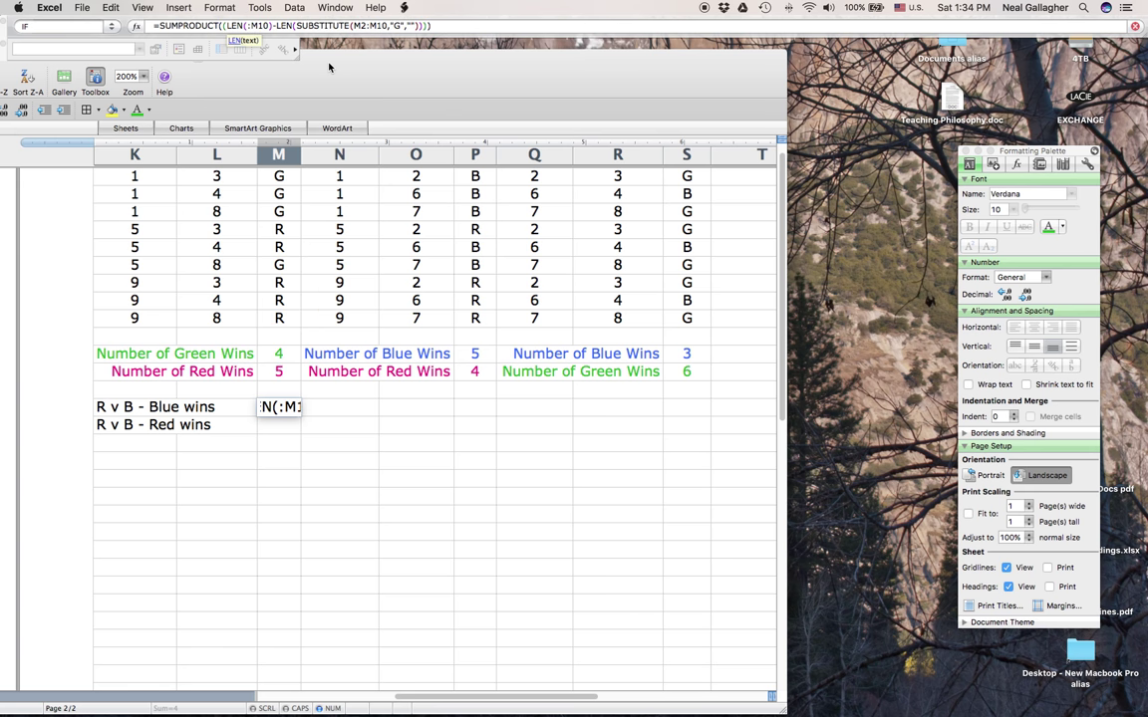
{"action": "type", "text": "G"}
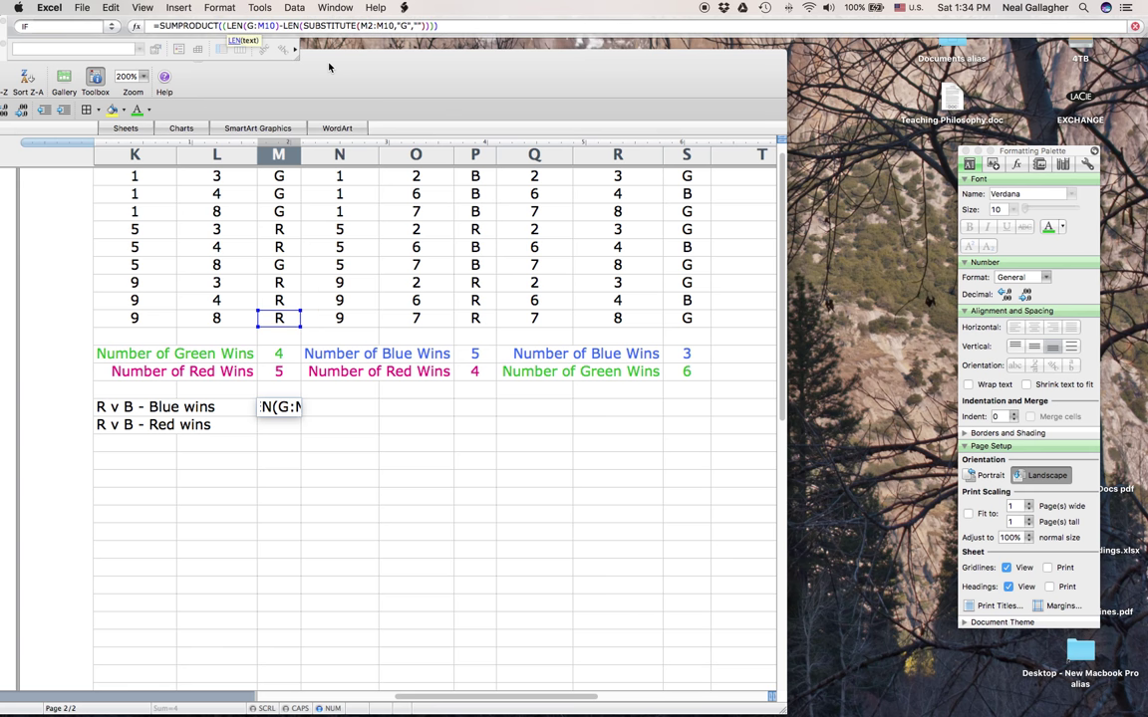
{"action": "type", "text": "3"}
{"action": "key", "text": "Right"}
{"action": "key", "text": "Right"}
{"action": "key", "text": "Right"}
{"action": "key", "text": "Right"}
{"action": "key", "text": "Right"}
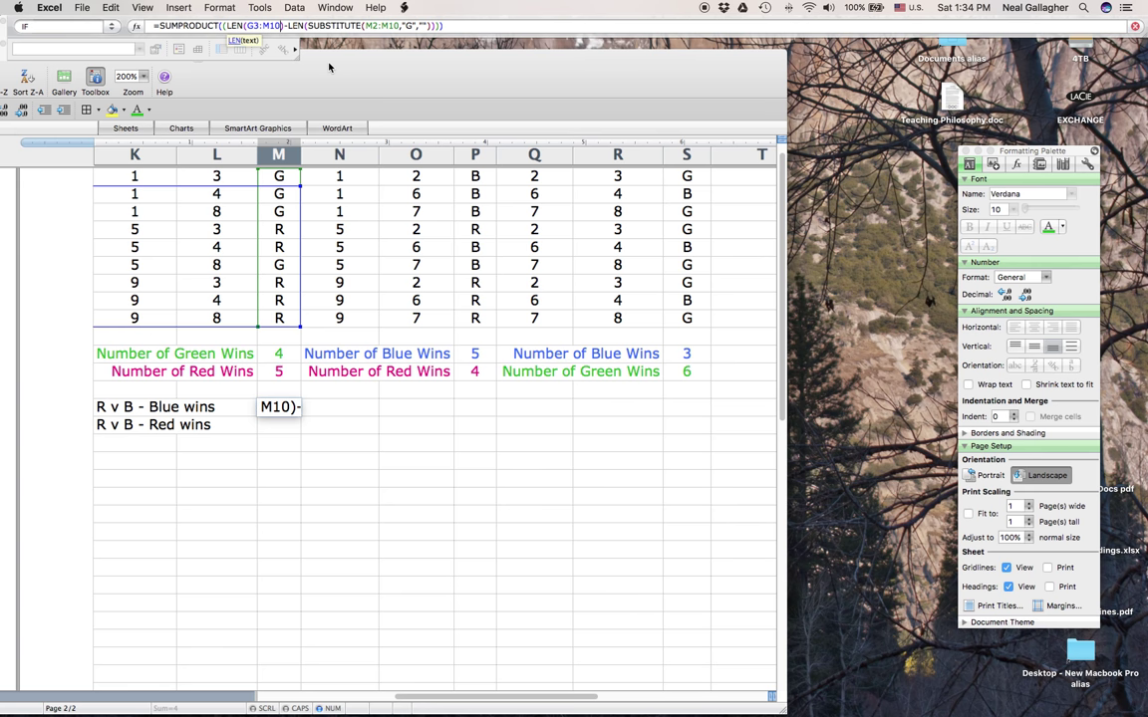
{"action": "key", "text": "BackSpace"}
{"action": "key", "text": "BackSpace"}
{"action": "key", "text": "BackSpace"}
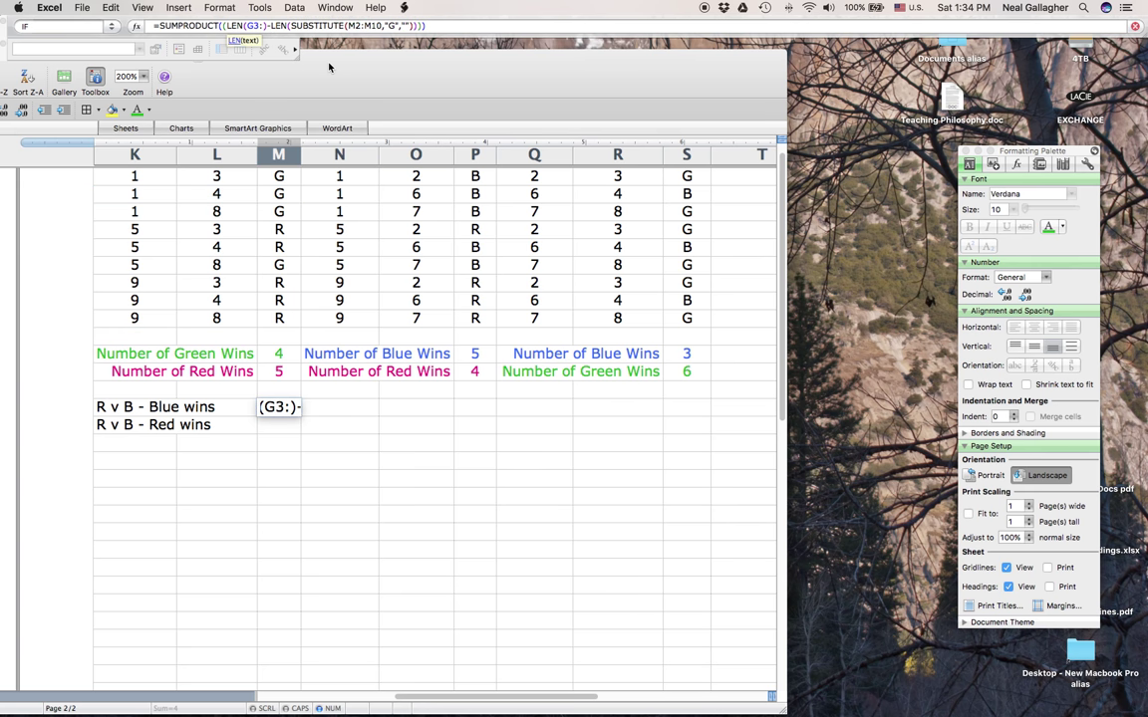
{"action": "type", "text": "G32"}
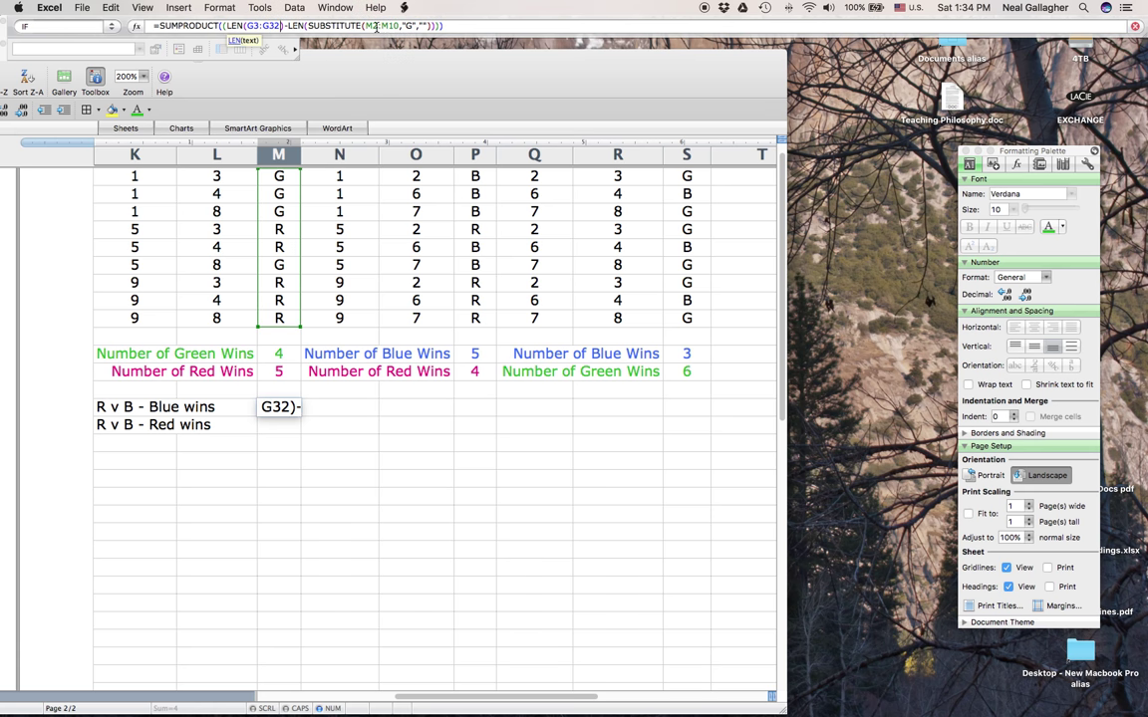
{"action": "left_click", "coordinate": [378, 26]}
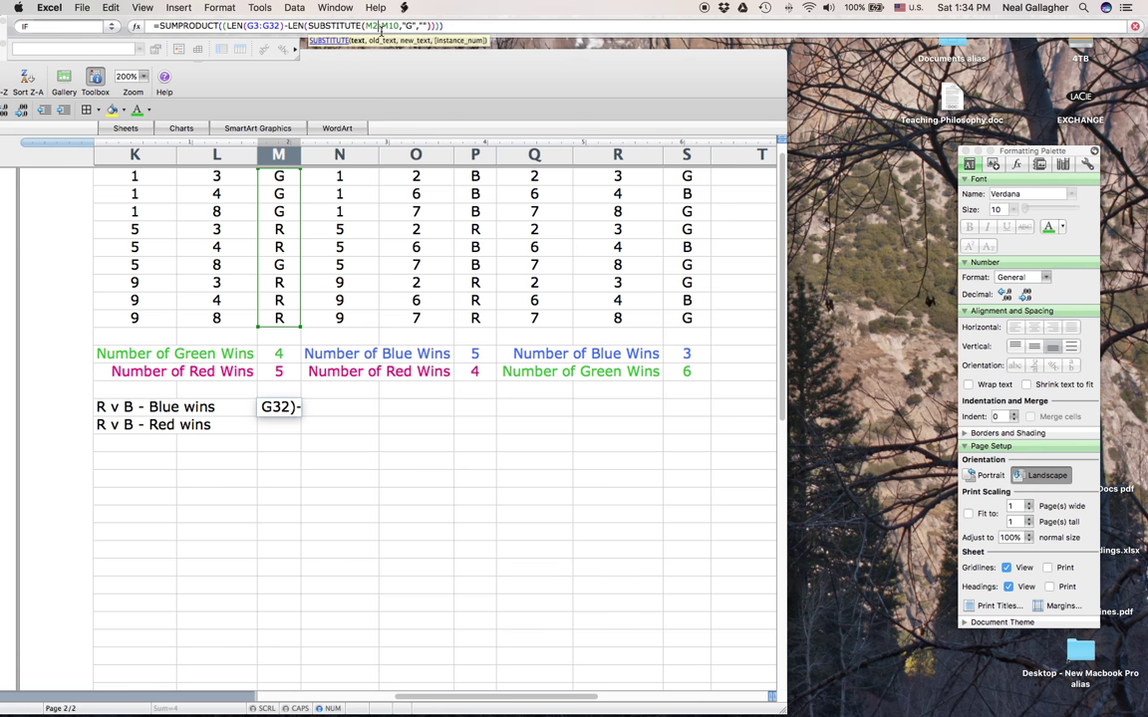
{"action": "key", "text": "BackSpace"}
{"action": "key", "text": "BackSpace"}
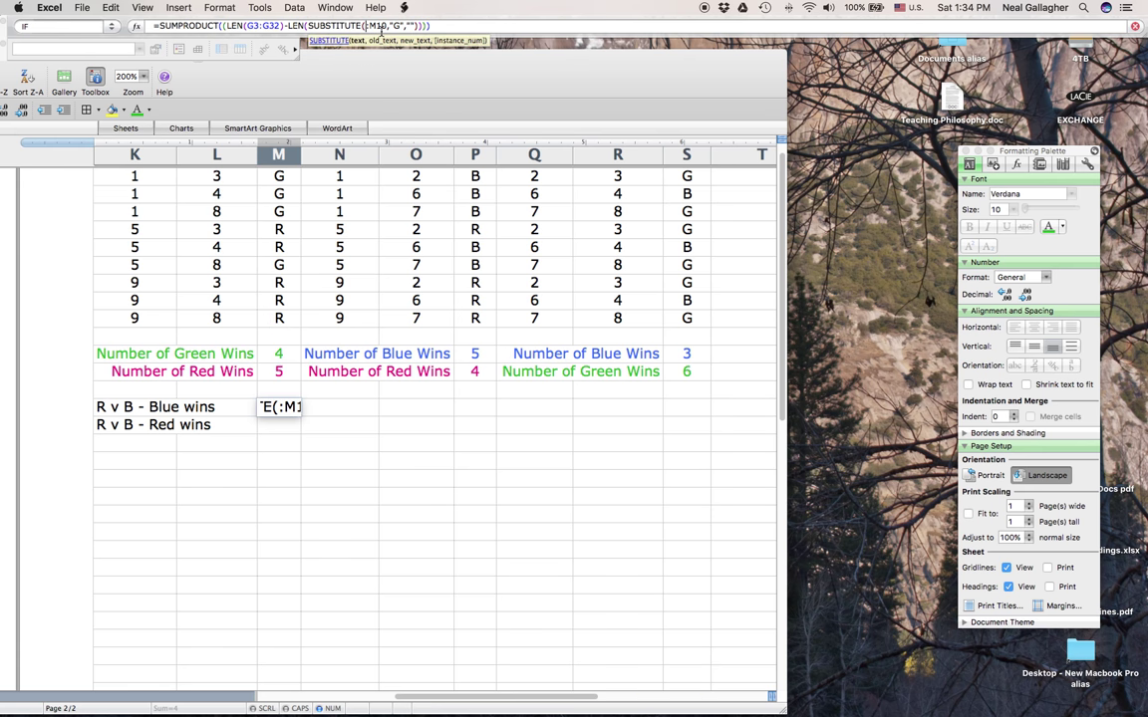
{"action": "type", "text": "G3"}
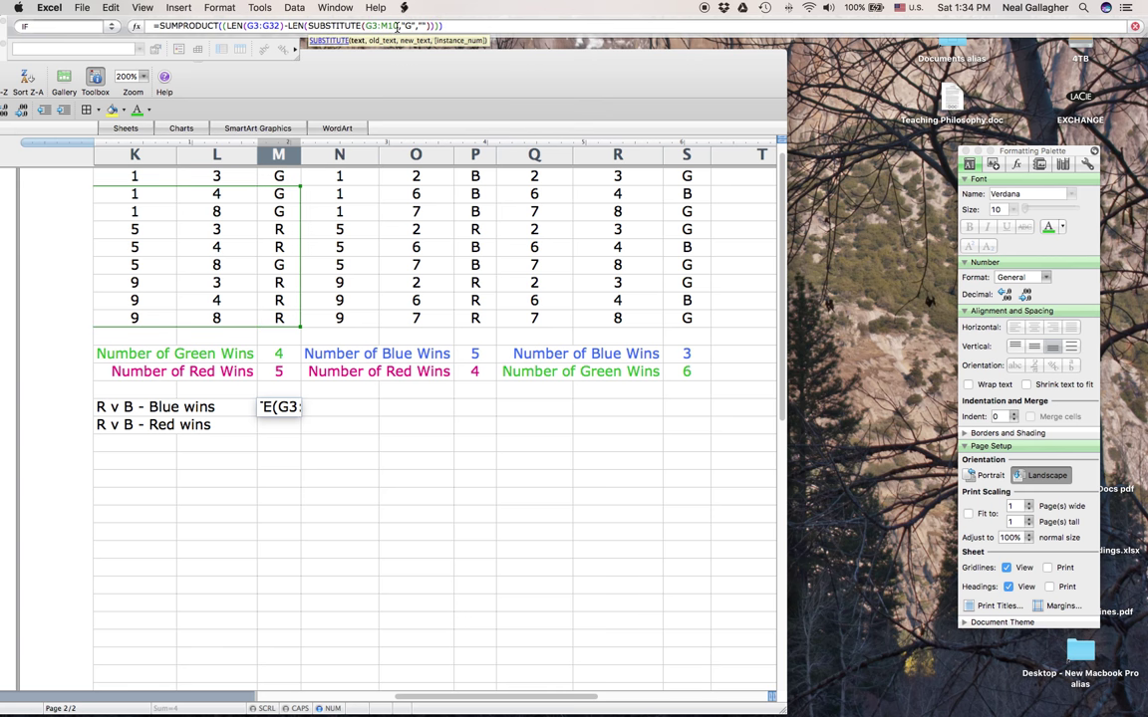
{"action": "key", "text": "BackSpace"}
{"action": "key", "text": "BackSpace"}
{"action": "key", "text": "BackSpace"}
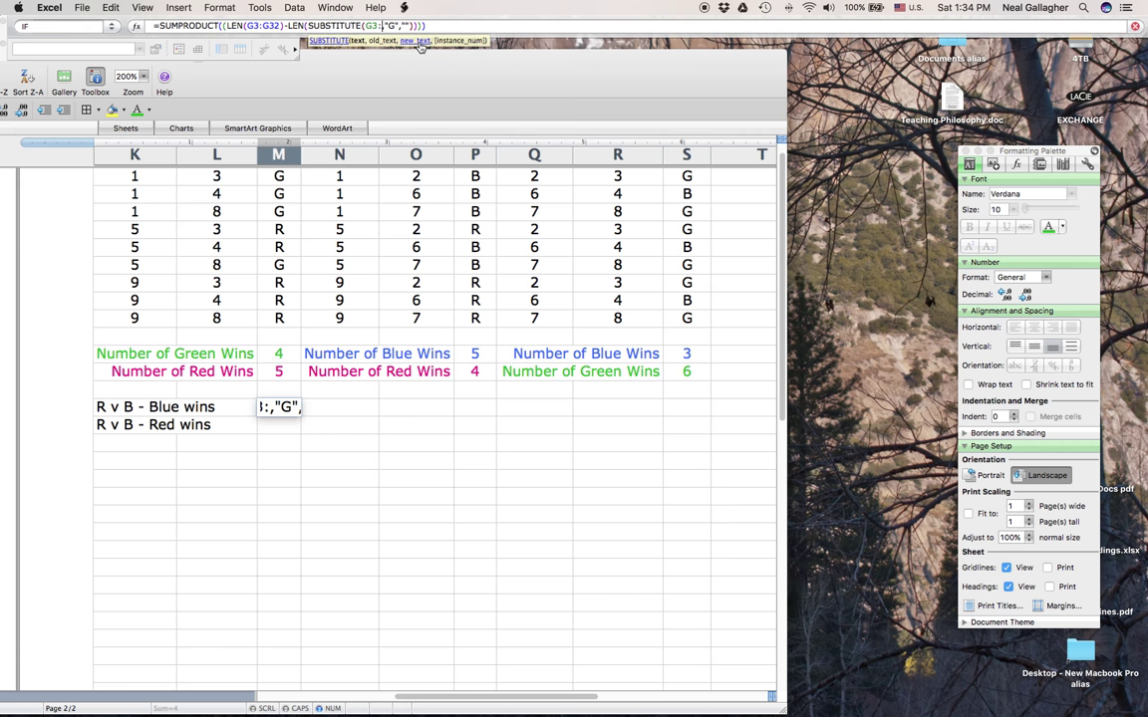
{"action": "type", "text": "G32"}
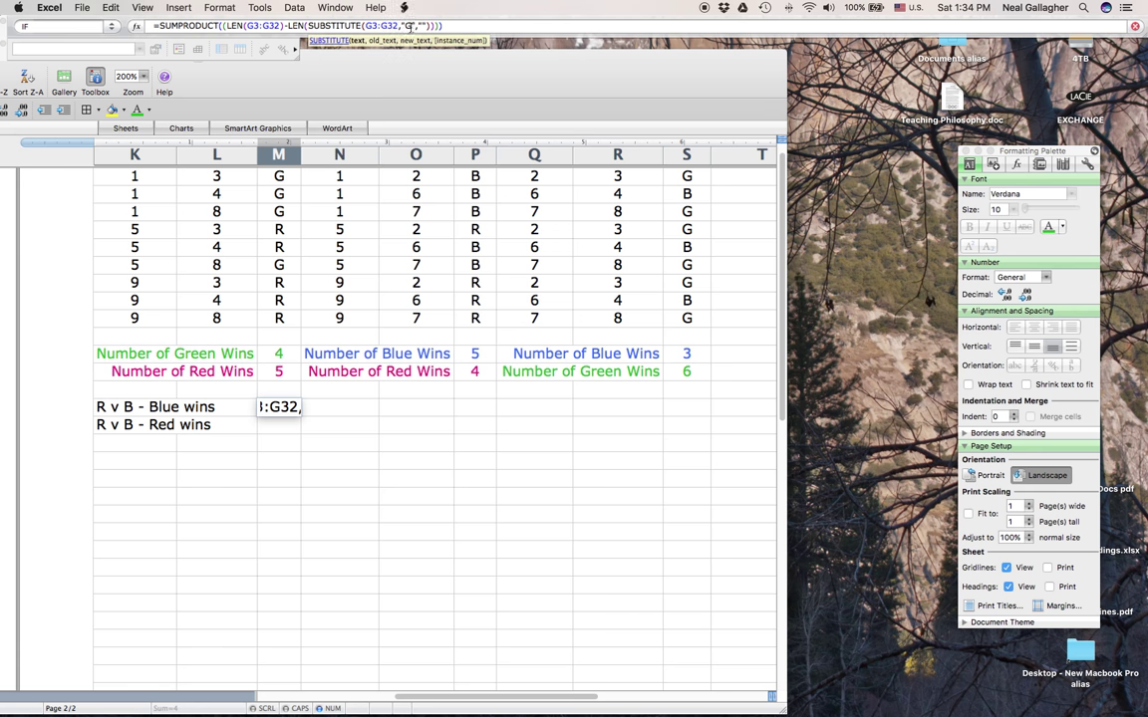
Make the formula count "B", close the parenthesis, and commit it to show 17
{"action": "left_click", "coordinate": [409, 25]}
{"action": "key", "text": "BackSpace"}
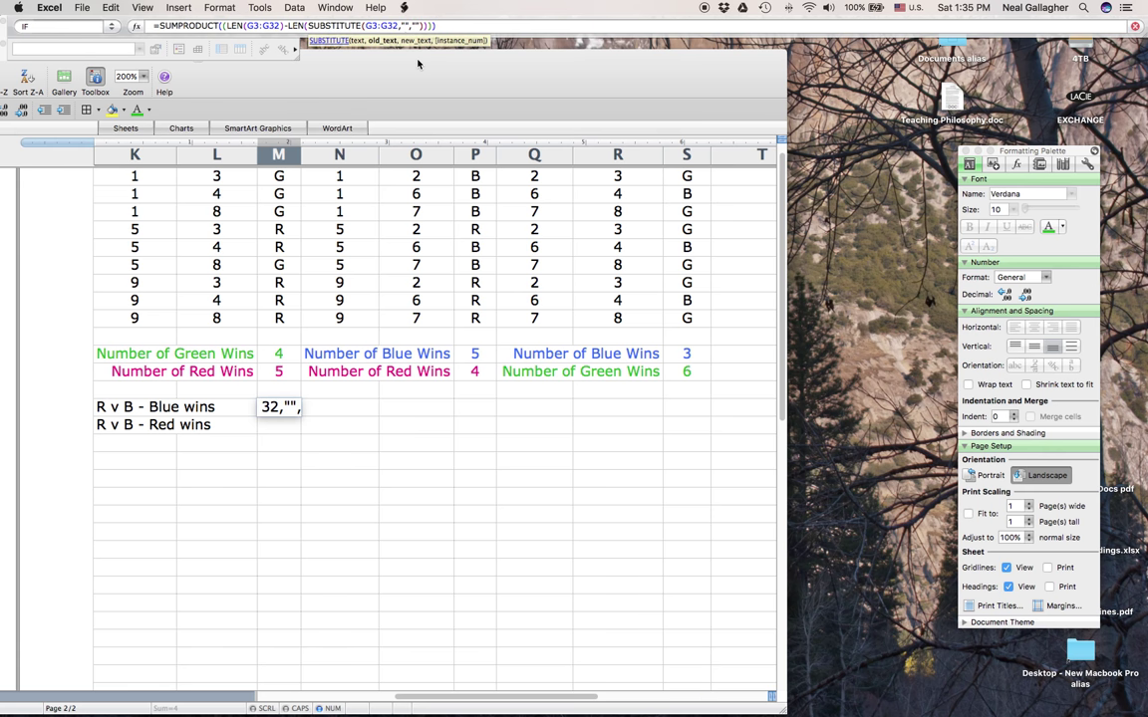
{"action": "type", "text": "R"}
{"action": "key", "text": "BackSpace"}
{"action": "type", "text": "B"}
{"action": "left_click_drag", "start_coordinate": [374, 78], "coordinate": [740, 81]}
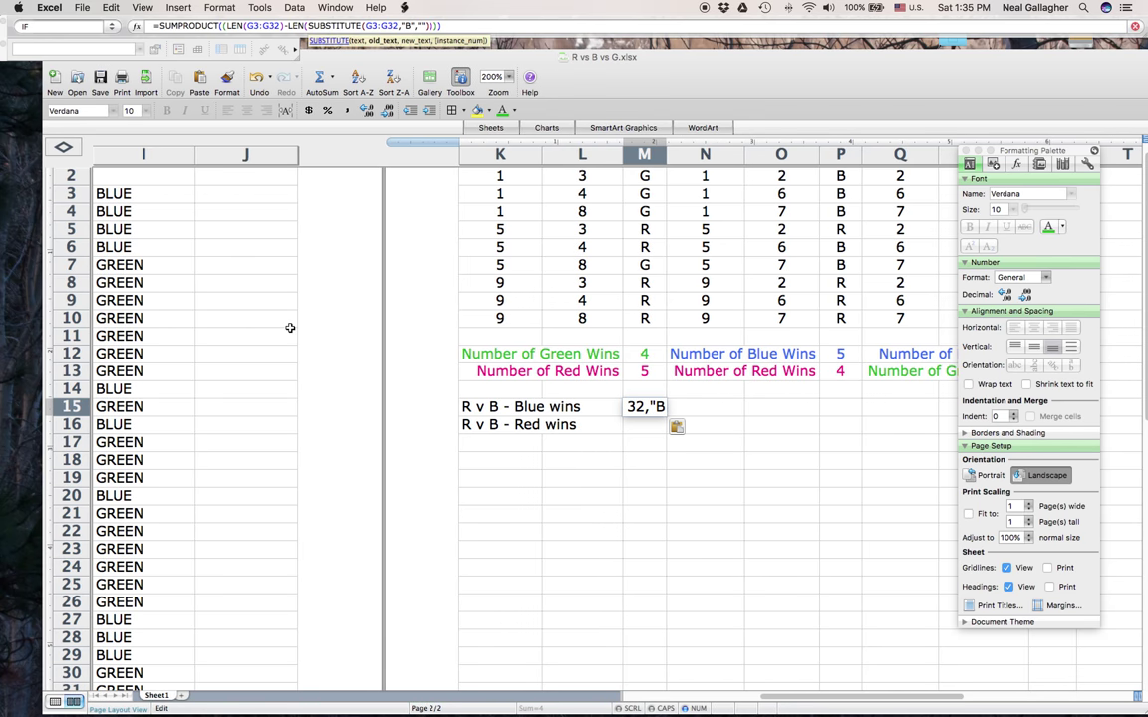
{"action": "scroll", "coordinate": [290, 328], "scroll_direction": "left", "scroll_amount": 5}
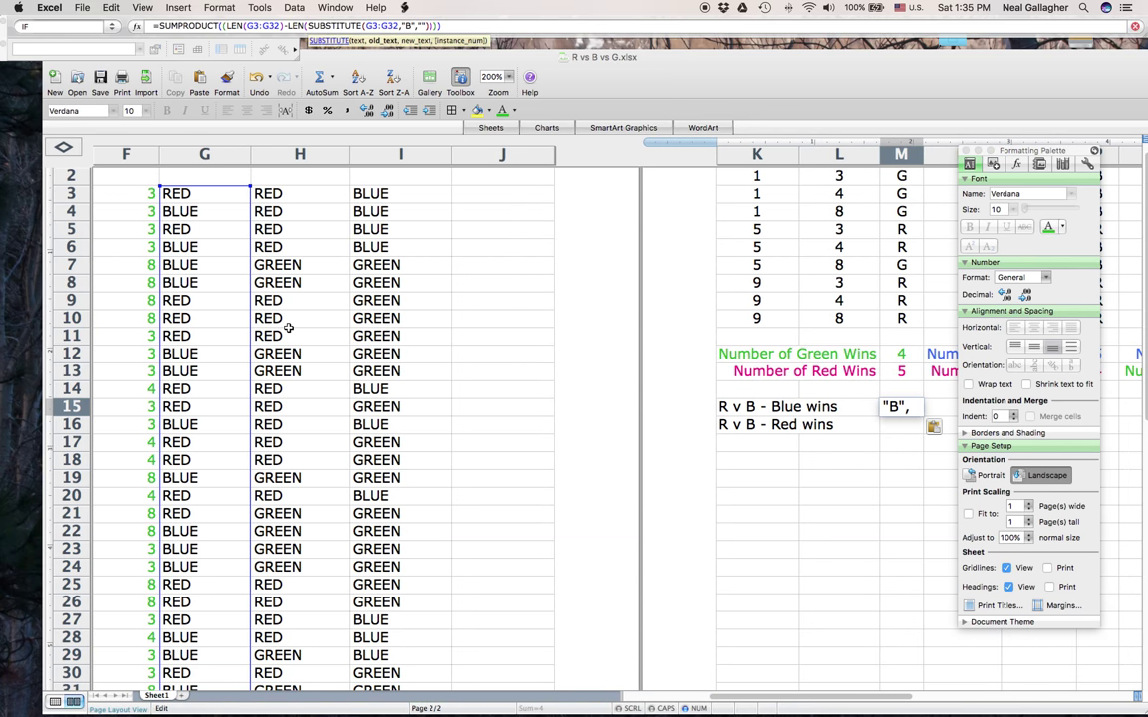
{"action": "left_click_drag", "start_coordinate": [705, 56], "coordinate": [530, 51]}
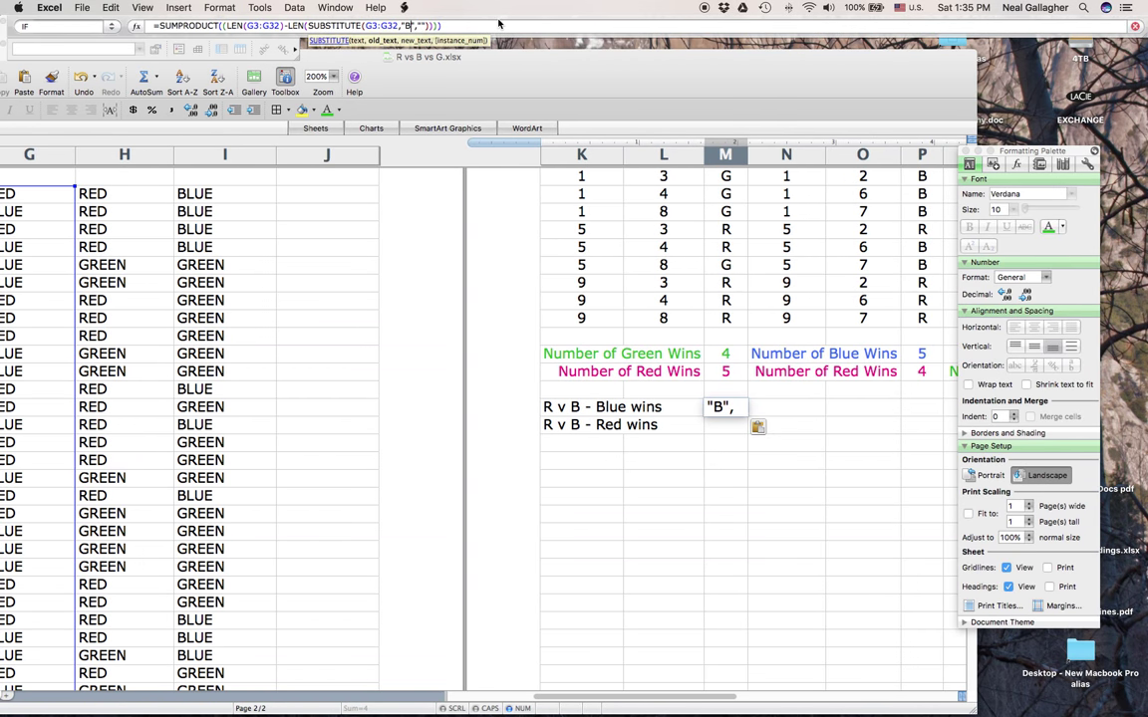
{"action": "type", "text": ")"}
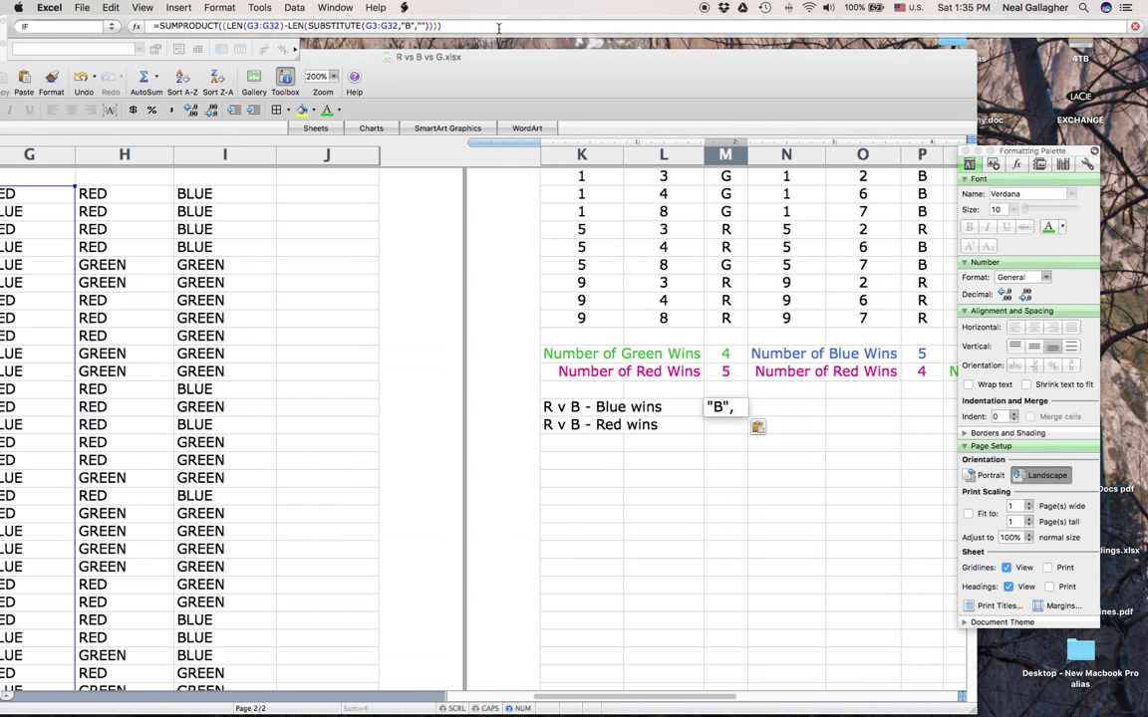
{"action": "key", "text": "Return"}
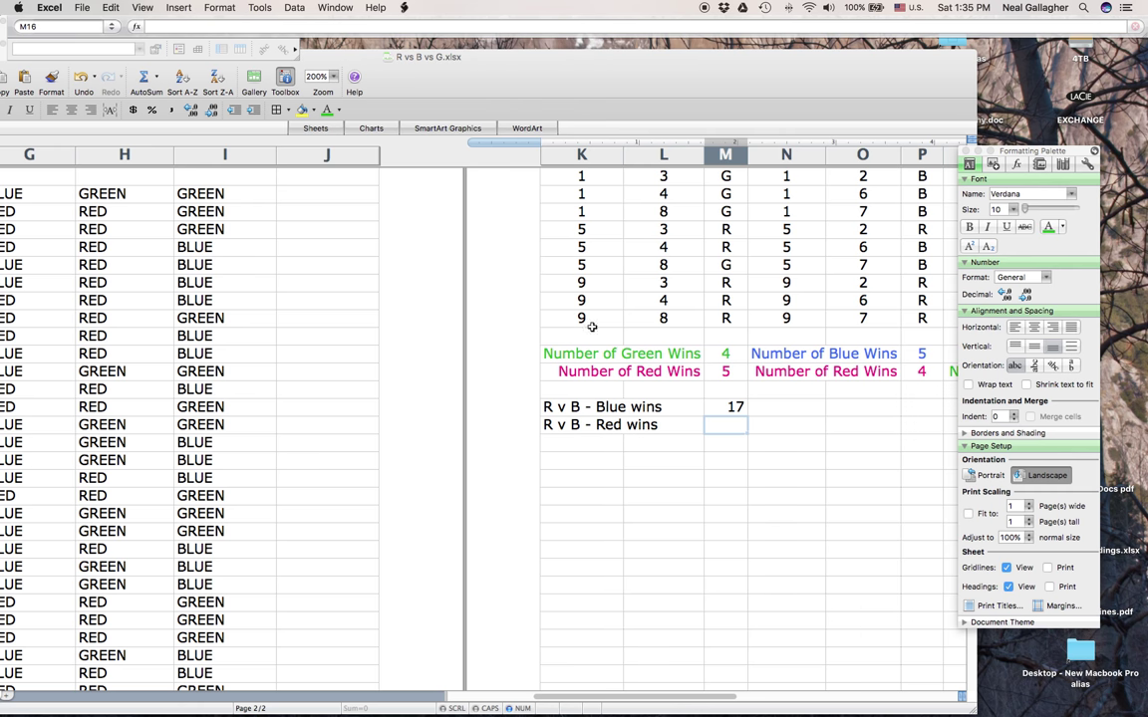
Paste M15's SUMPRODUCT count into M16 and change its counted letter from B to R, giving 14
{"action": "left_click", "coordinate": [721, 407]}
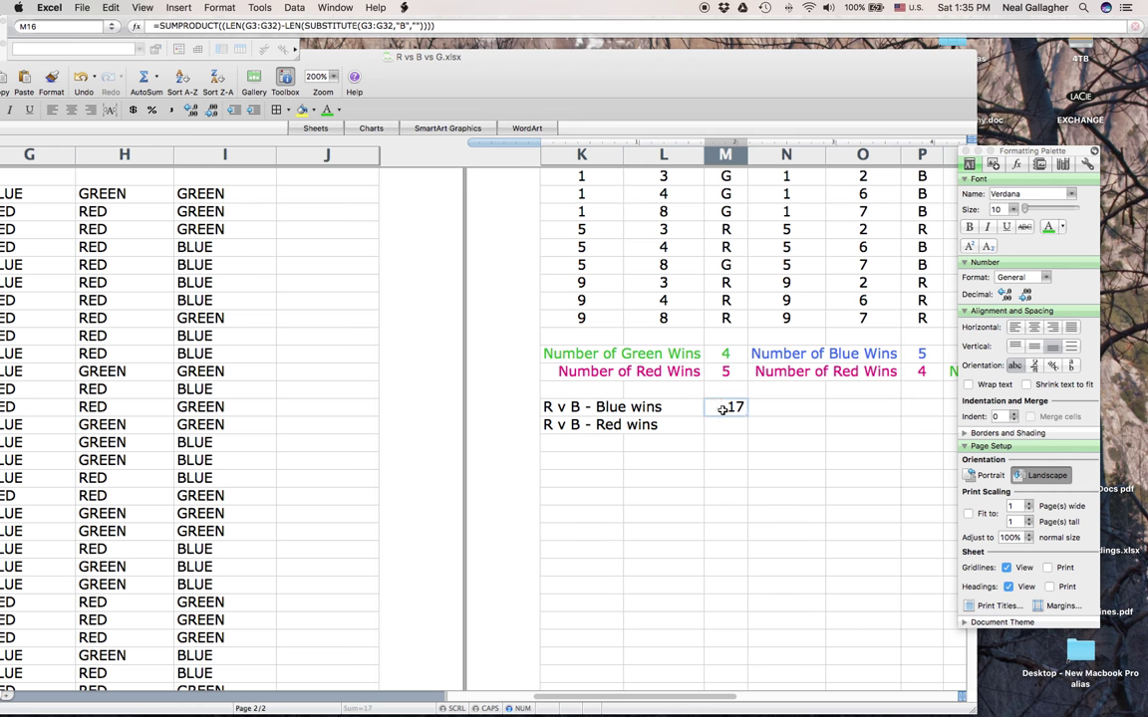
{"action": "left_click", "coordinate": [445, 28]}
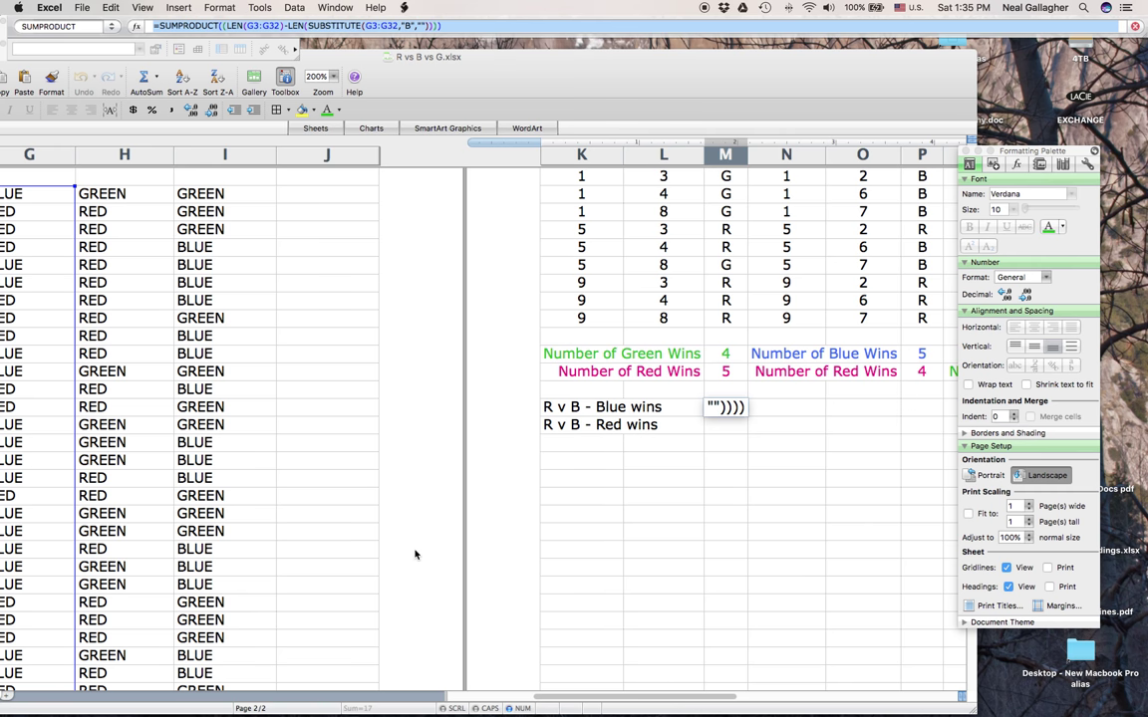
{"action": "key", "text": "Return"}
{"action": "left_click", "coordinate": [729, 429]}
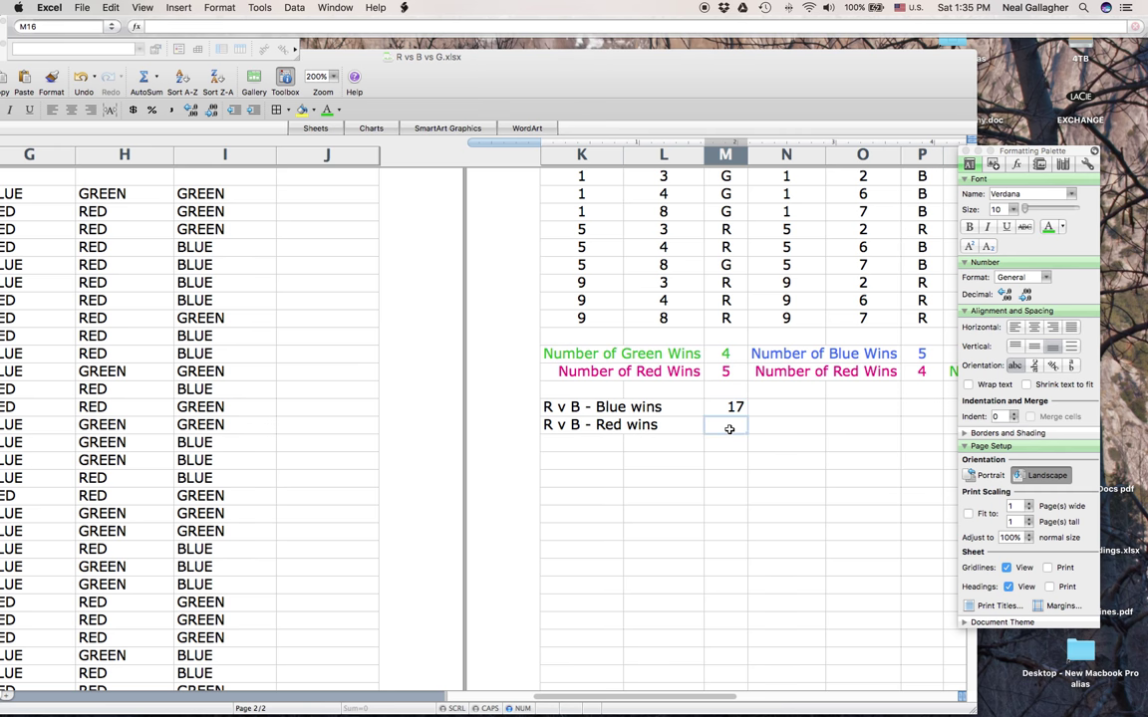
{"action": "type", "text": "=SUMPRODUCT((LEN(G3:G32)-LEN(SUBSTITUTE(G3:G32,\"B\",\"\"))))"}
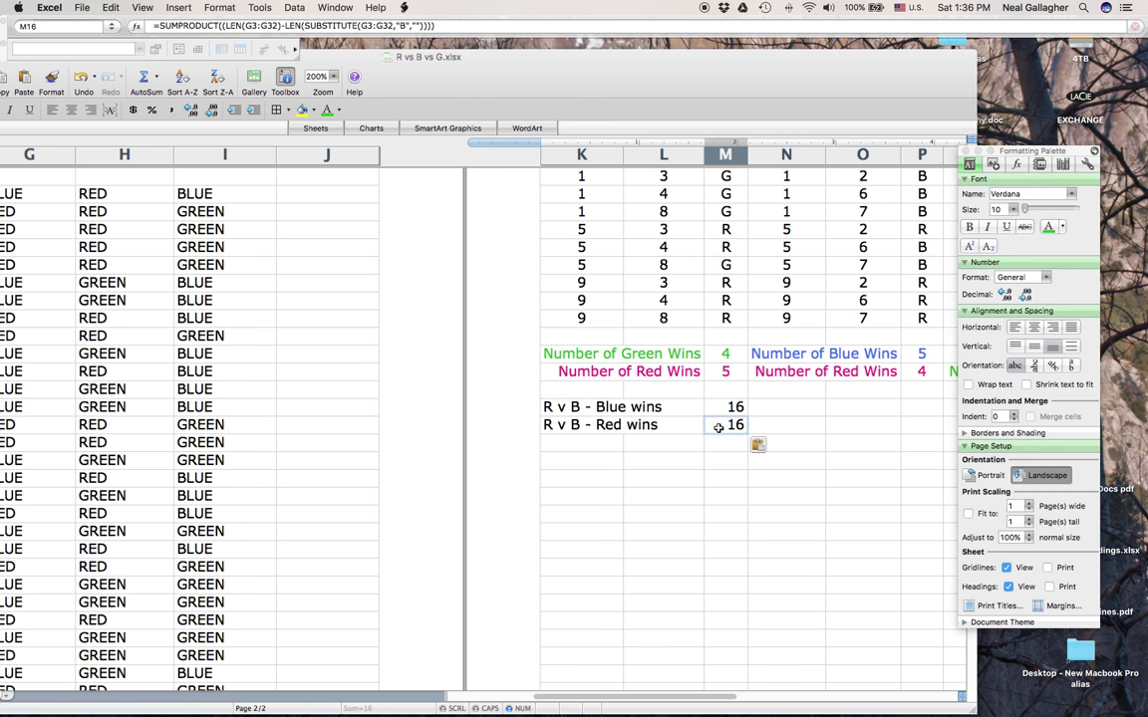
{"action": "left_click", "coordinate": [405, 26]}
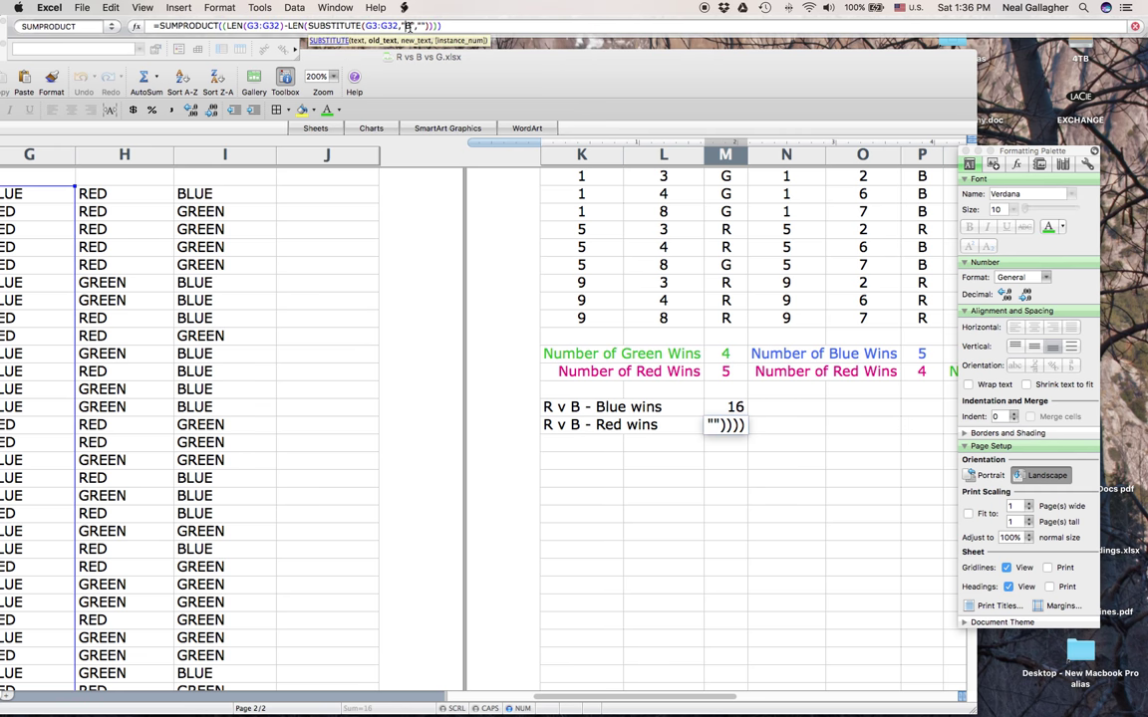
{"action": "key", "text": "BackSpace"}
{"action": "type", "text": "R"}
{"action": "key", "text": "Return"}
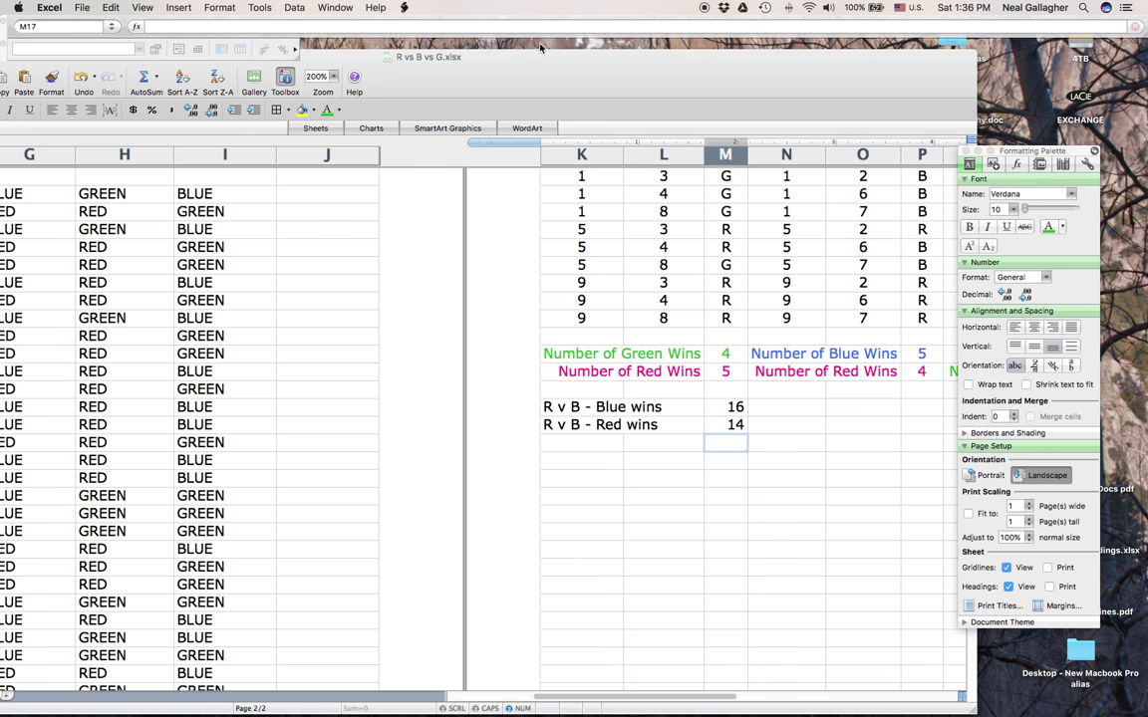
{"action": "left_click_drag", "start_coordinate": [514, 57], "coordinate": [729, 63]}
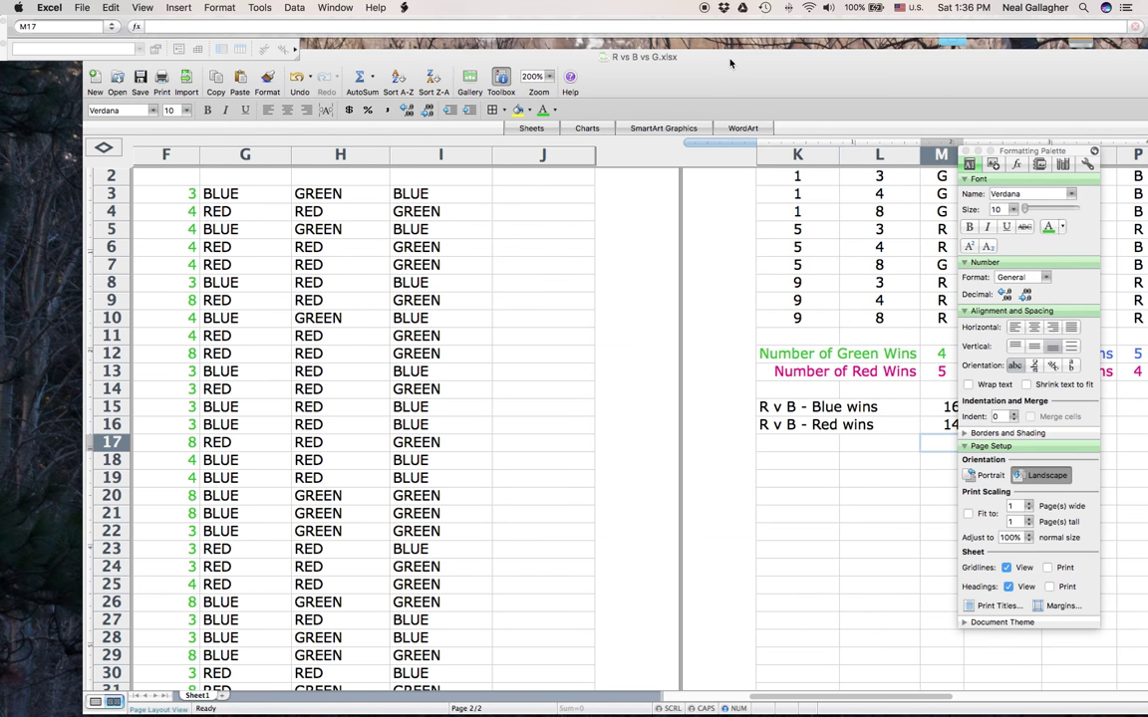
{"action": "scroll", "coordinate": [328, 297], "scroll_direction": "left", "scroll_amount": 10}
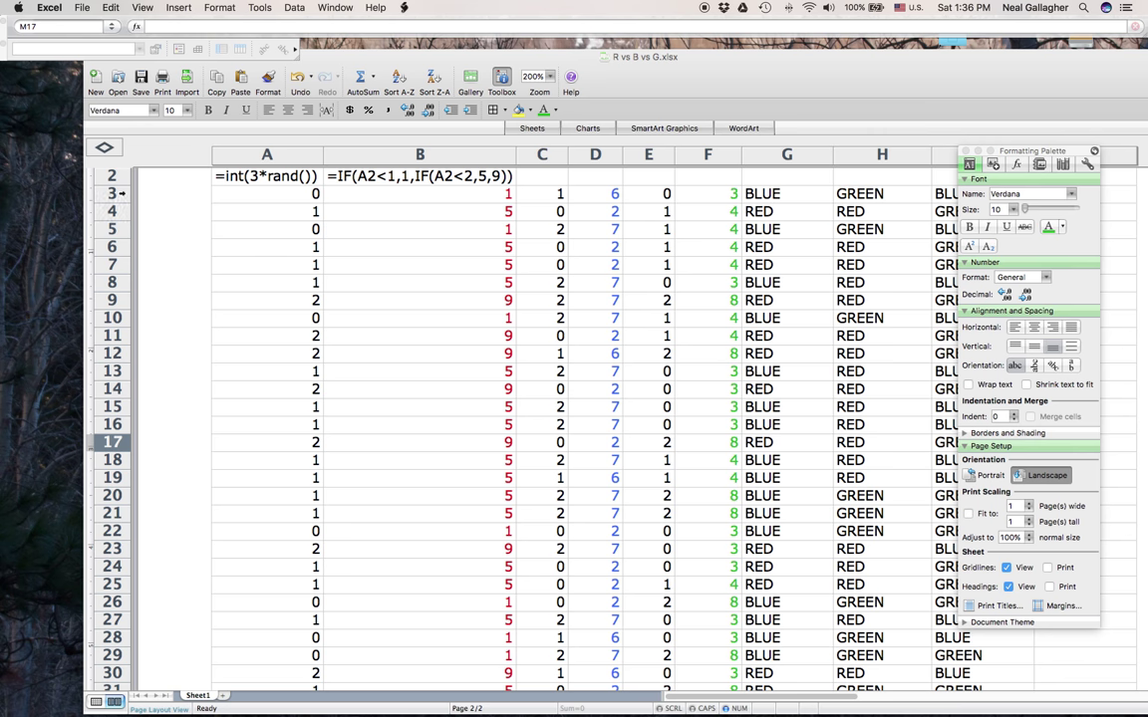
{"action": "scroll", "coordinate": [119, 200], "scroll_direction": "up", "scroll_amount": 3}
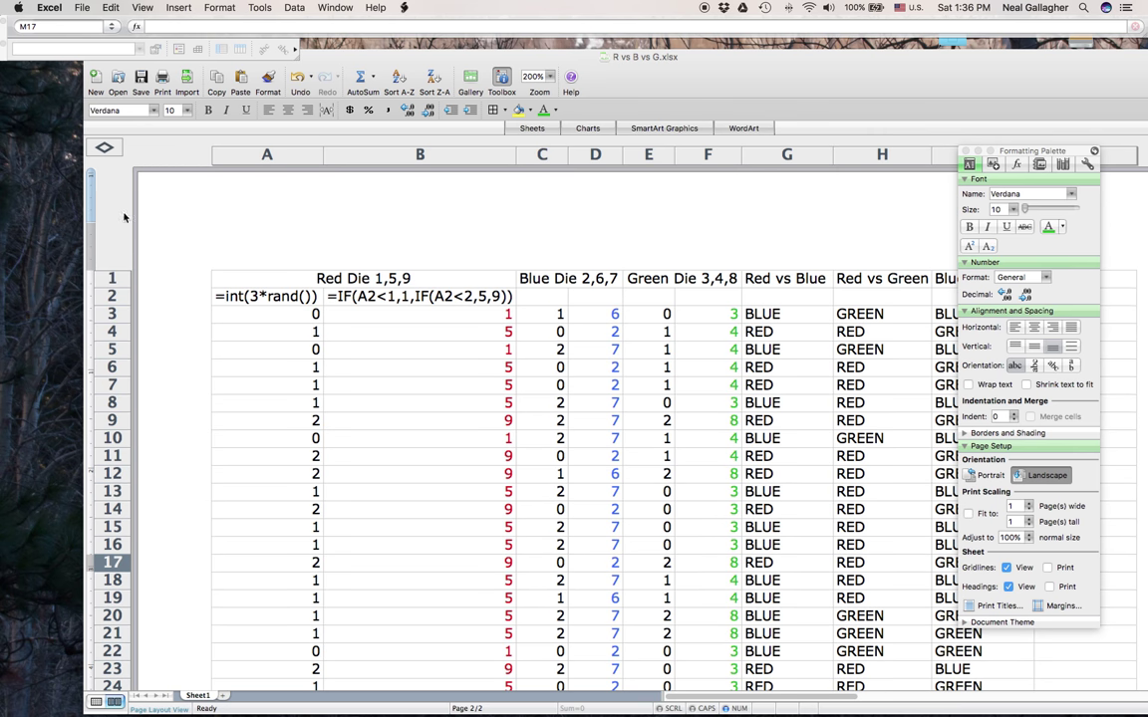
{"action": "scroll", "coordinate": [127, 313], "scroll_direction": "down", "scroll_amount": 6}
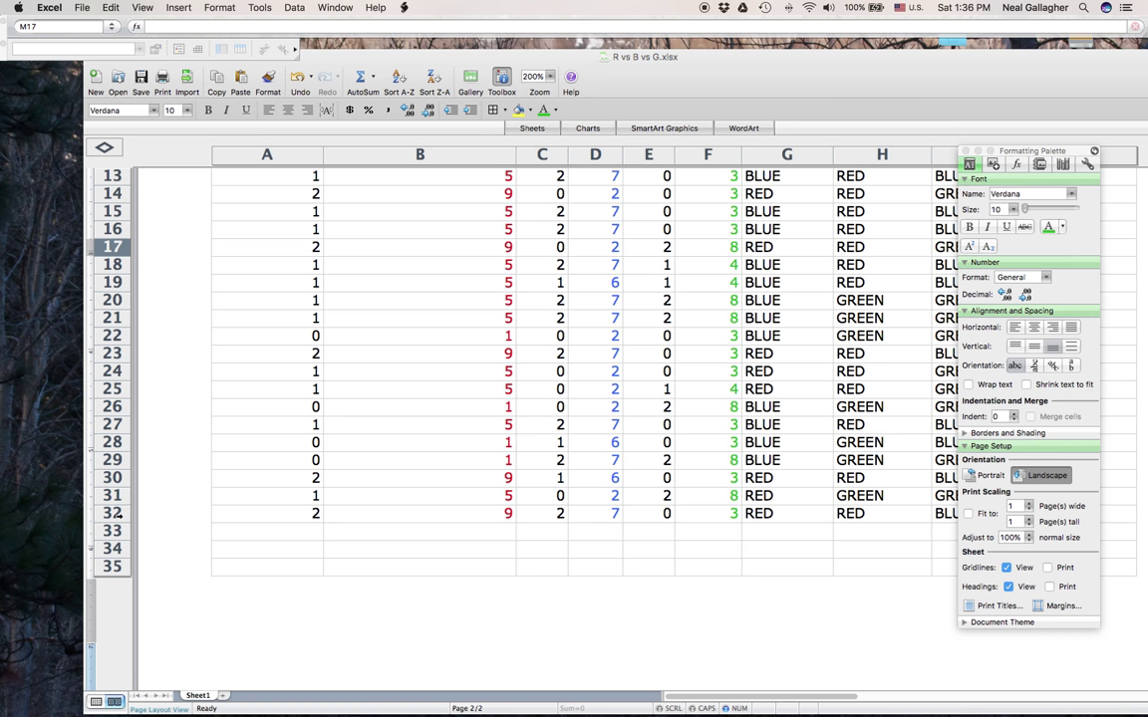
{"action": "scroll", "coordinate": [114, 513], "scroll_direction": "up", "scroll_amount": 5}
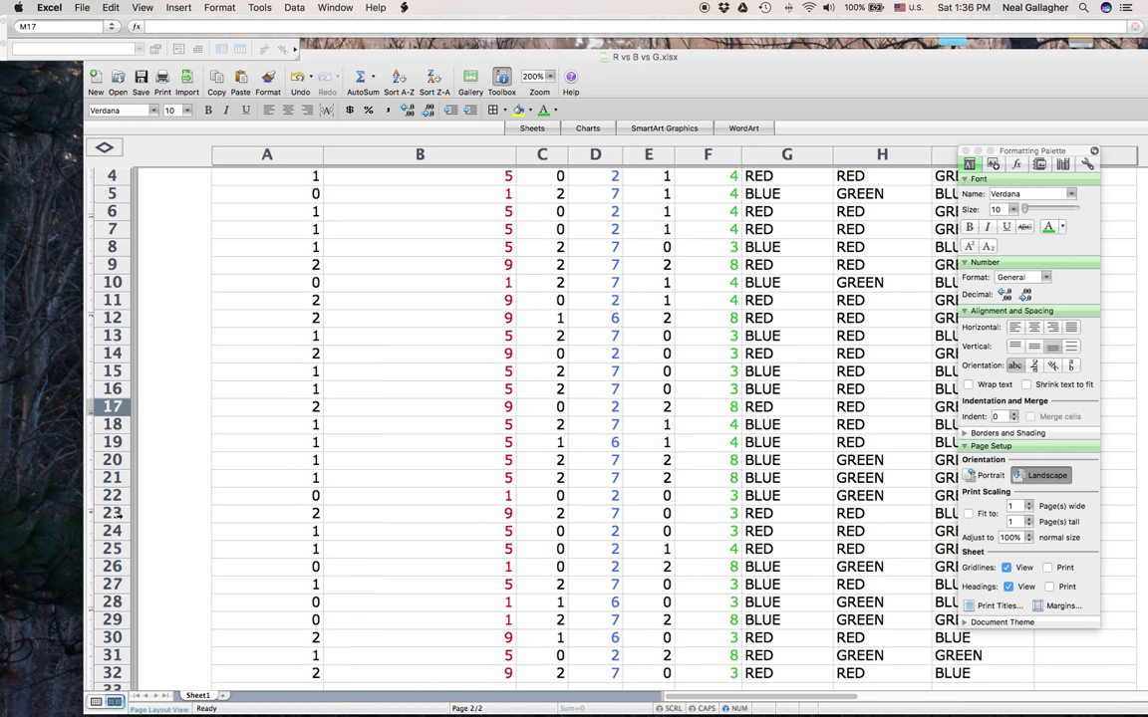
{"action": "scroll", "coordinate": [117, 514], "scroll_direction": "up", "scroll_amount": 4}
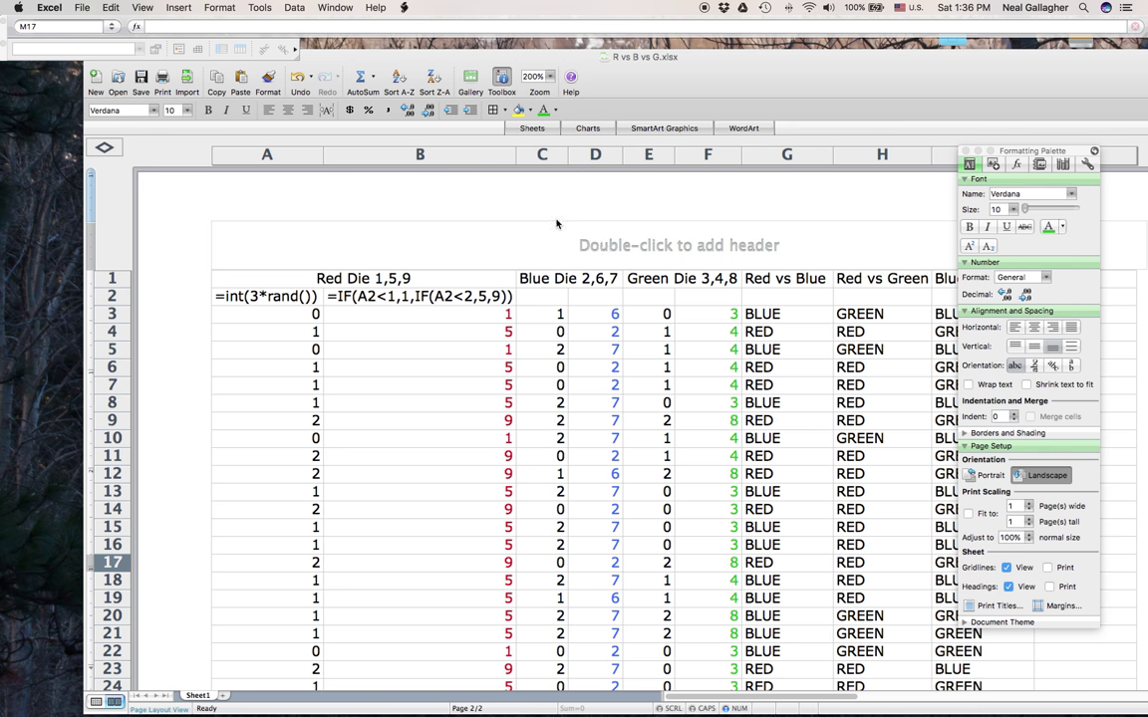
{"action": "left_click_drag", "start_coordinate": [702, 57], "coordinate": [491, 56]}
{"action": "scroll", "coordinate": [645, 222], "scroll_direction": "right", "scroll_amount": 15}
{"action": "scroll", "coordinate": [638, 223], "scroll_direction": "left", "scroll_amount": 5}
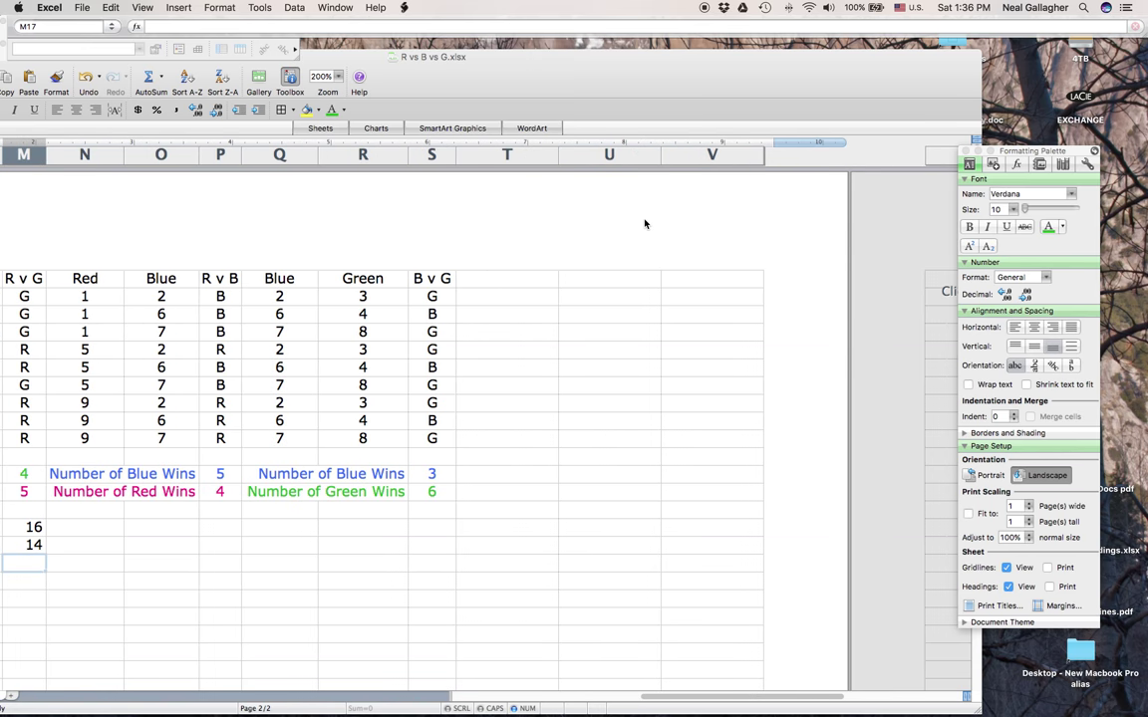
{"action": "scroll", "coordinate": [469, 366], "scroll_direction": "right", "scroll_amount": 3}
{"action": "scroll", "coordinate": [484, 367], "scroll_direction": "left", "scroll_amount": 10}
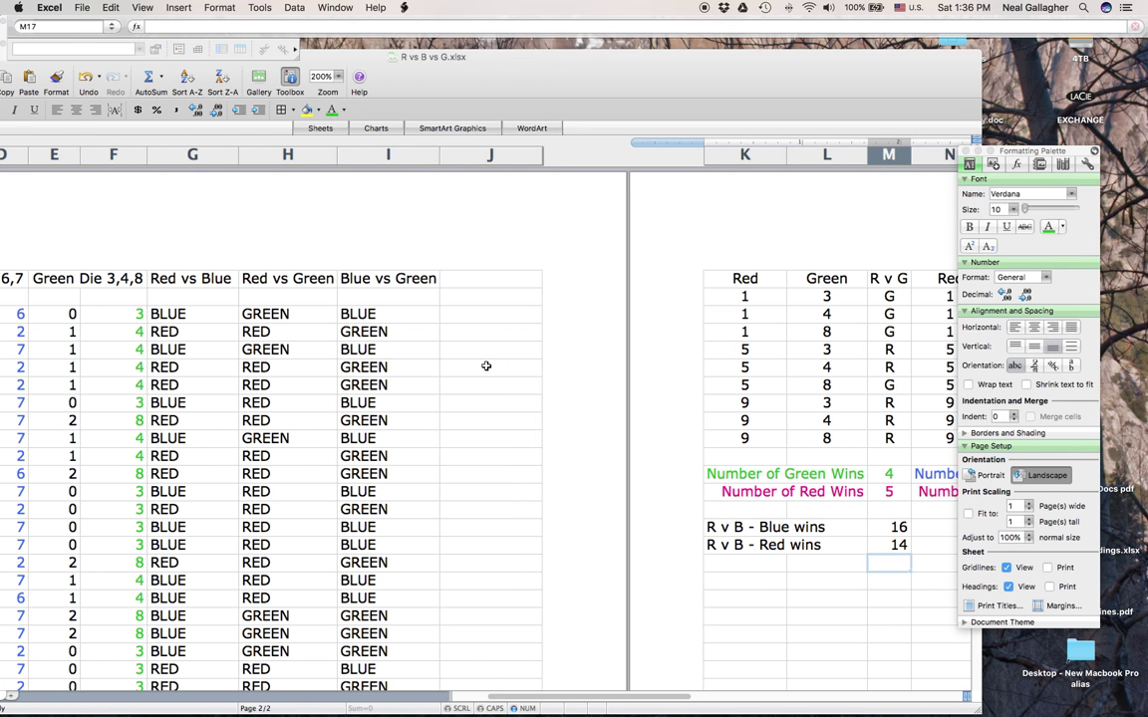
{"action": "scroll", "coordinate": [486, 366], "scroll_direction": "right", "scroll_amount": 1}
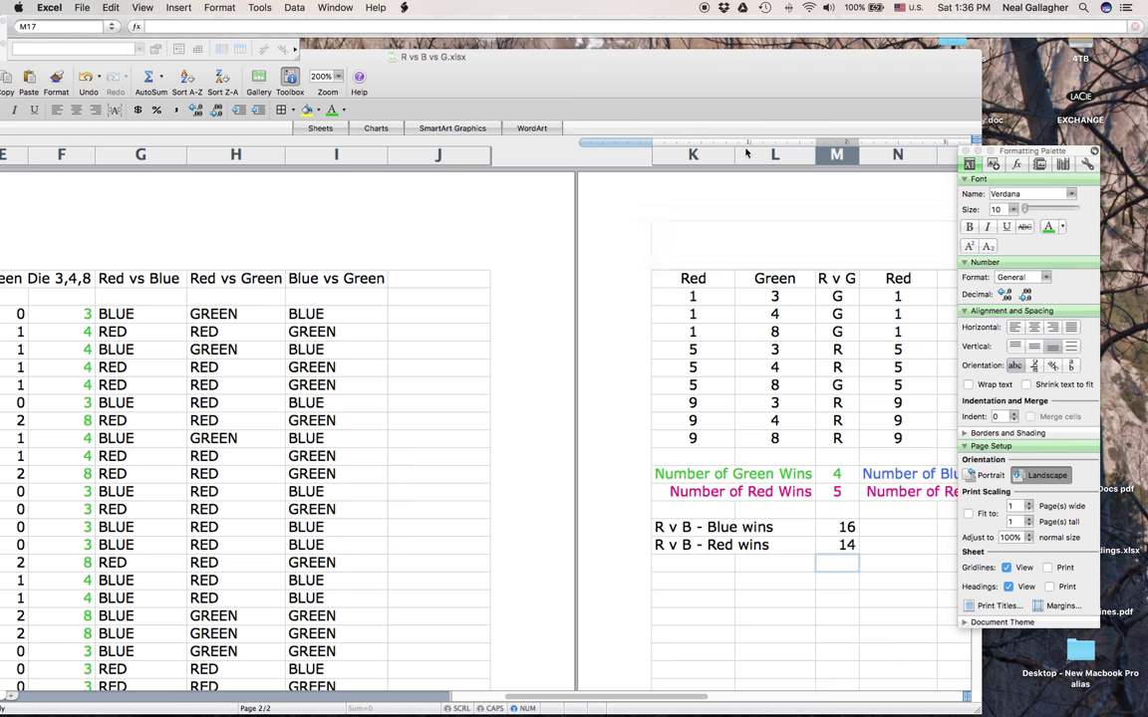
{"action": "left_click_drag", "start_coordinate": [768, 96], "coordinate": [703, 96]}
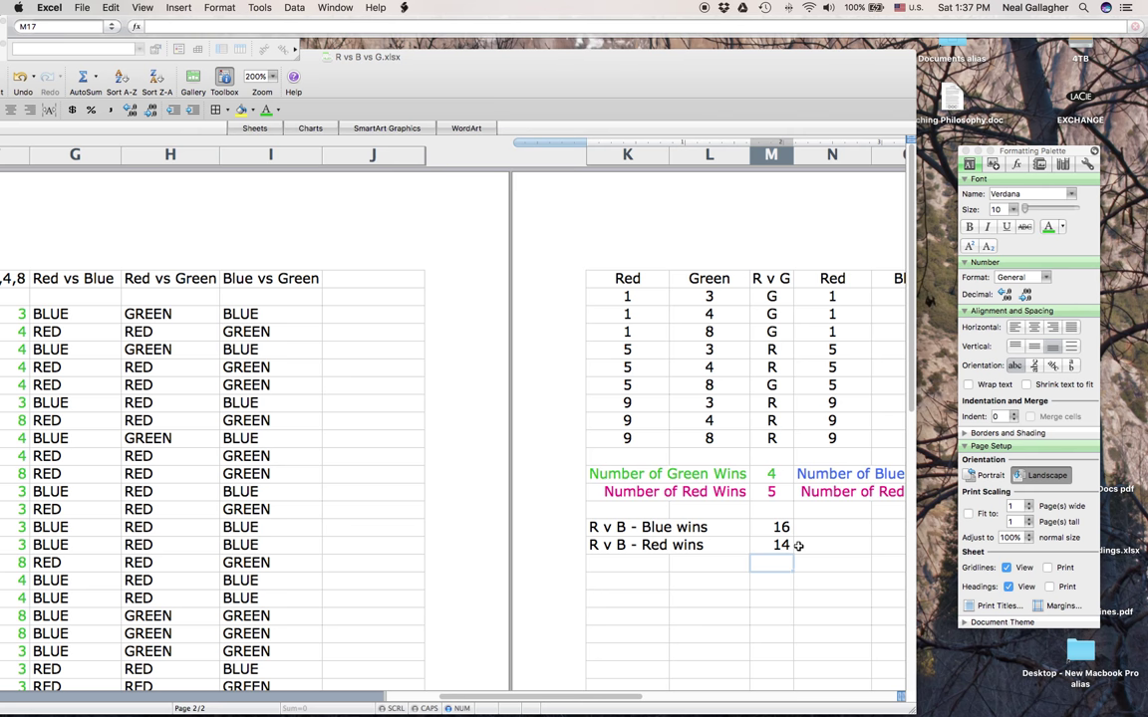
{"action": "scroll", "coordinate": [798, 545], "scroll_direction": "right", "scroll_amount": 5}
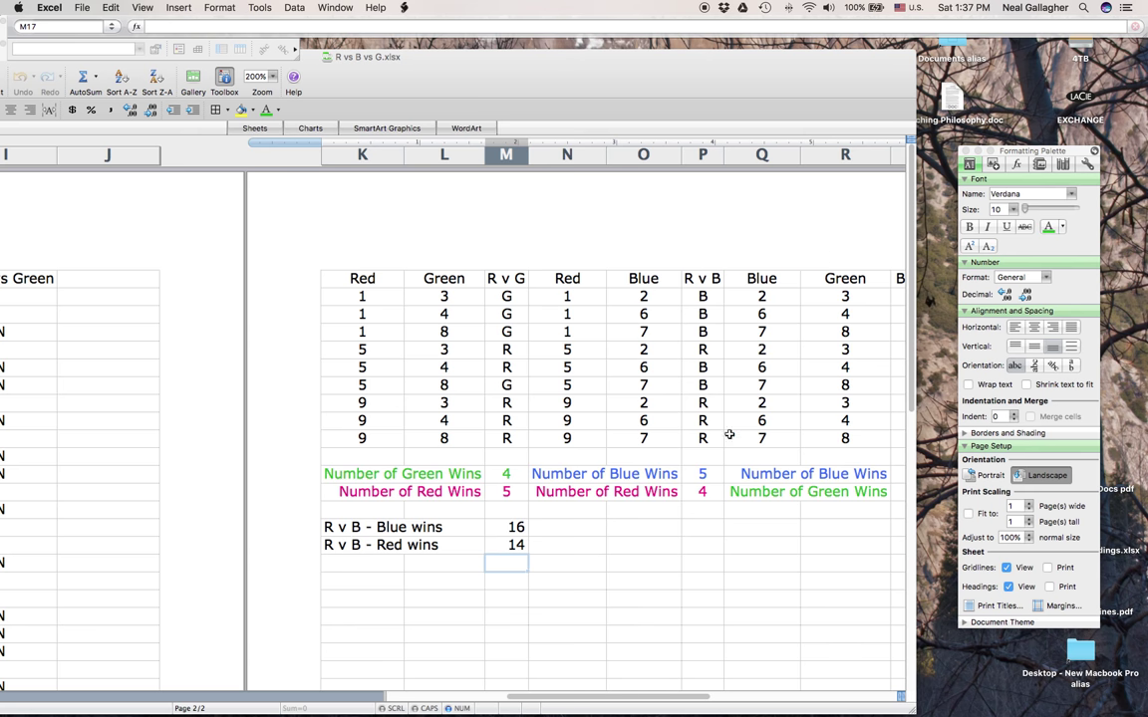
{"action": "left_click_drag", "start_coordinate": [709, 78], "coordinate": [798, 79]}
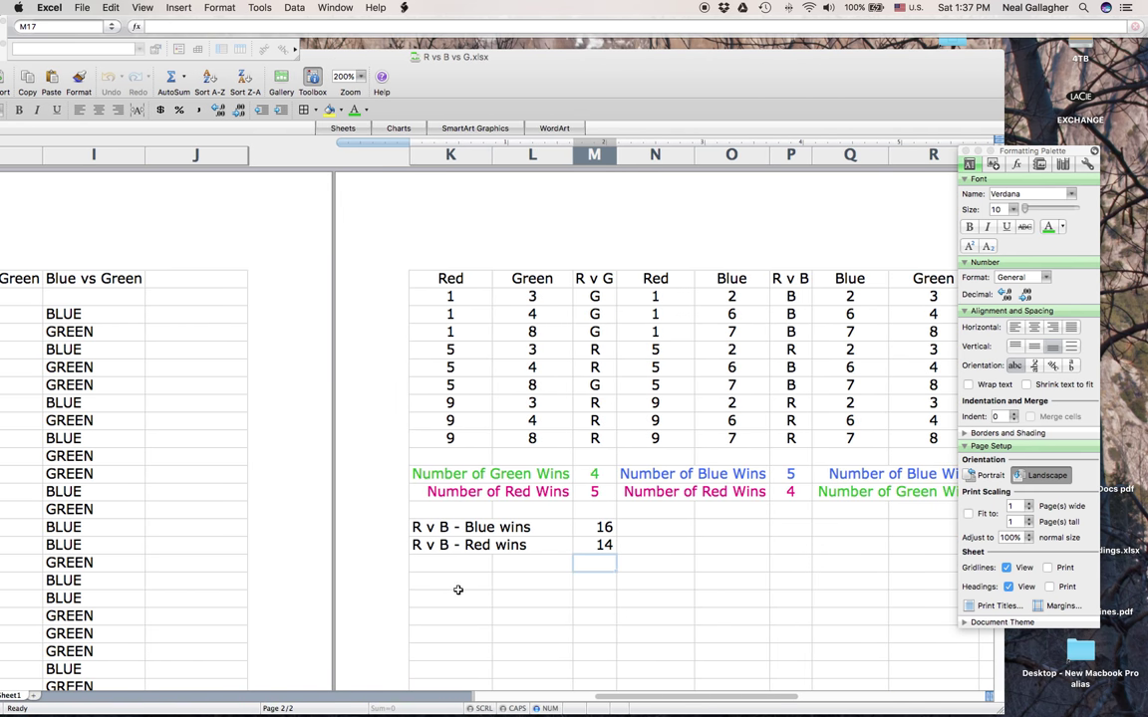
Merge K18 and L18 using Format Cells' Merge cells option
{"action": "left_click", "coordinate": [450, 584]}
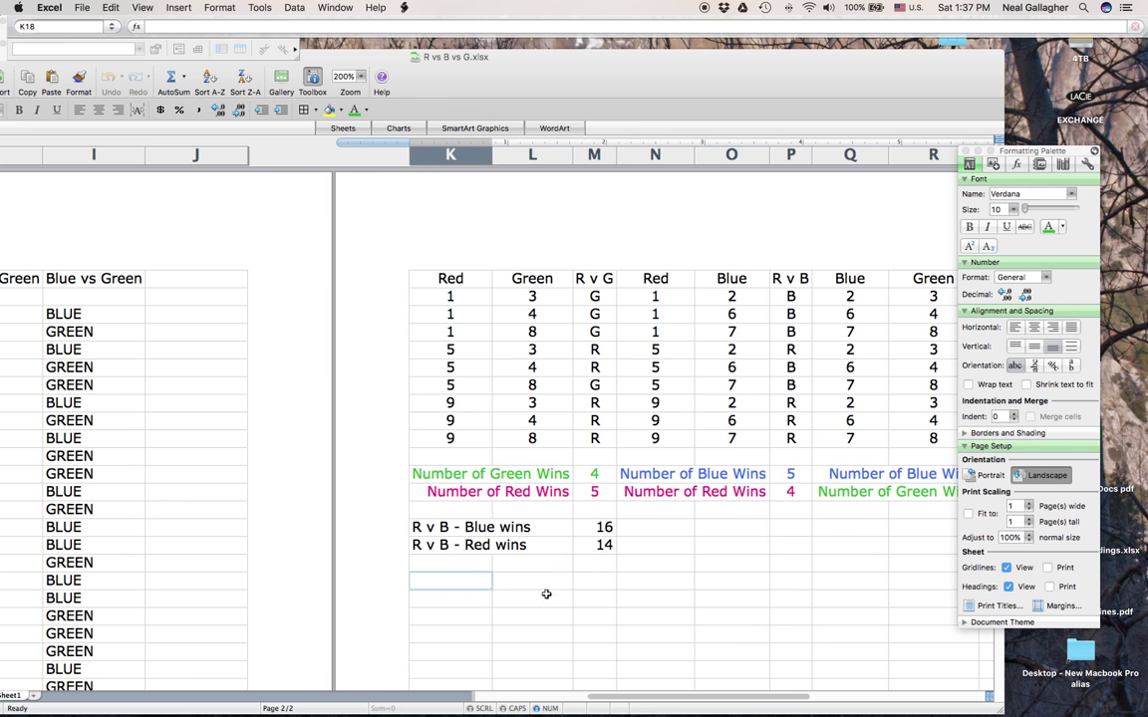
{"action": "left_click_drag", "start_coordinate": [543, 584], "coordinate": [541, 582]}
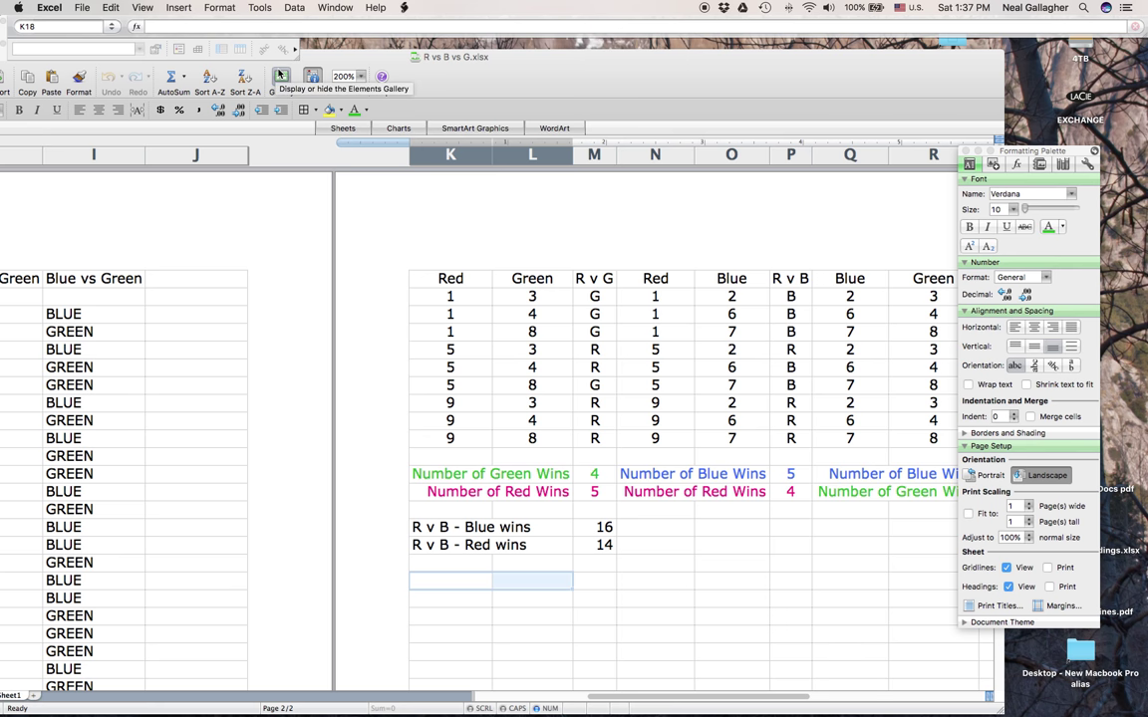
{"action": "left_click", "coordinate": [218, 8]}
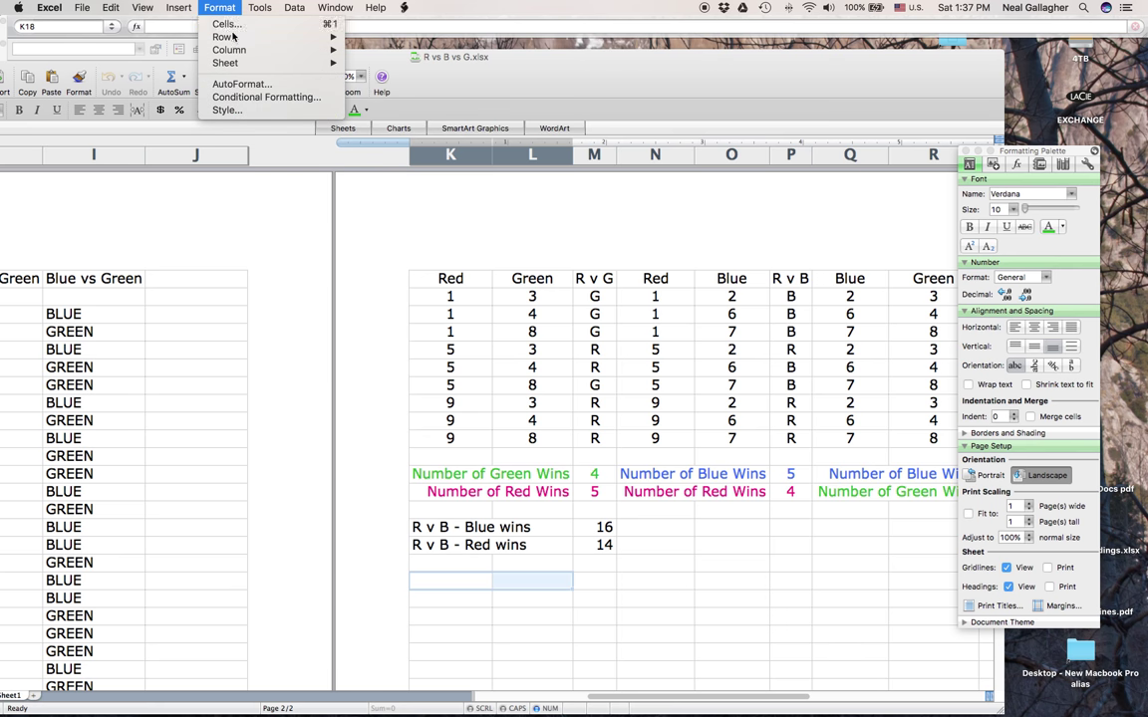
{"action": "left_click", "coordinate": [226, 24]}
{"action": "left_click", "coordinate": [389, 284]}
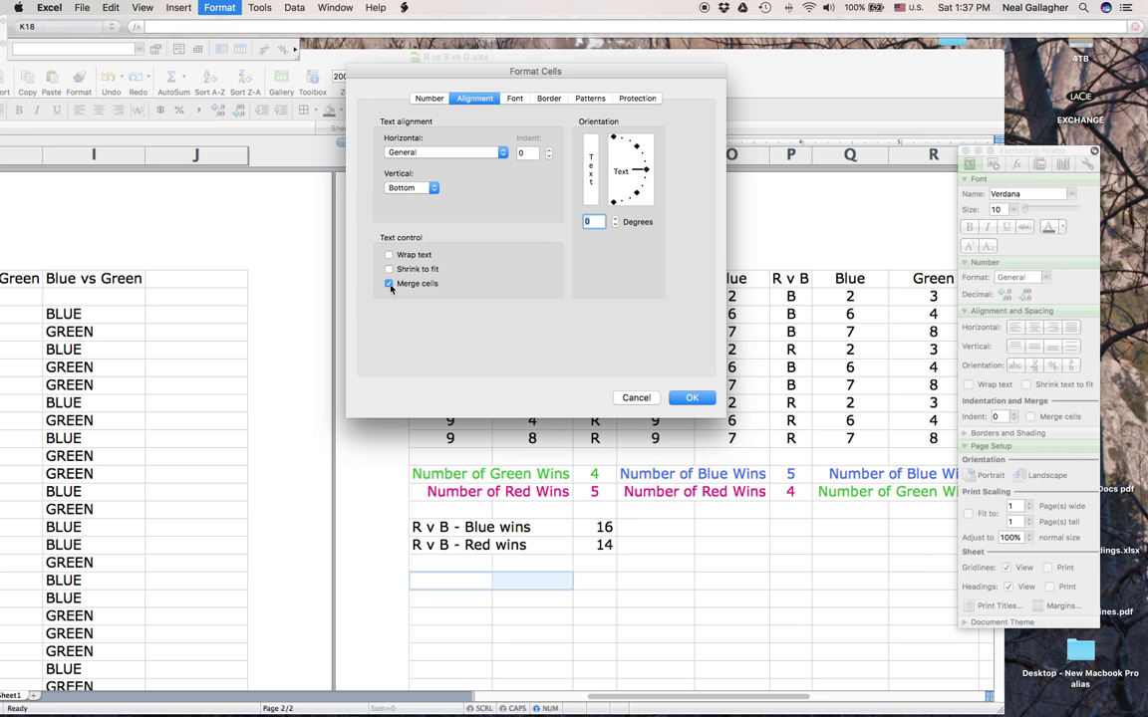
{"action": "left_click", "coordinate": [695, 398]}
Merge K19 with L19 and begin the 'R v G' label there
{"action": "left_click_drag", "start_coordinate": [463, 602], "coordinate": [520, 604]}
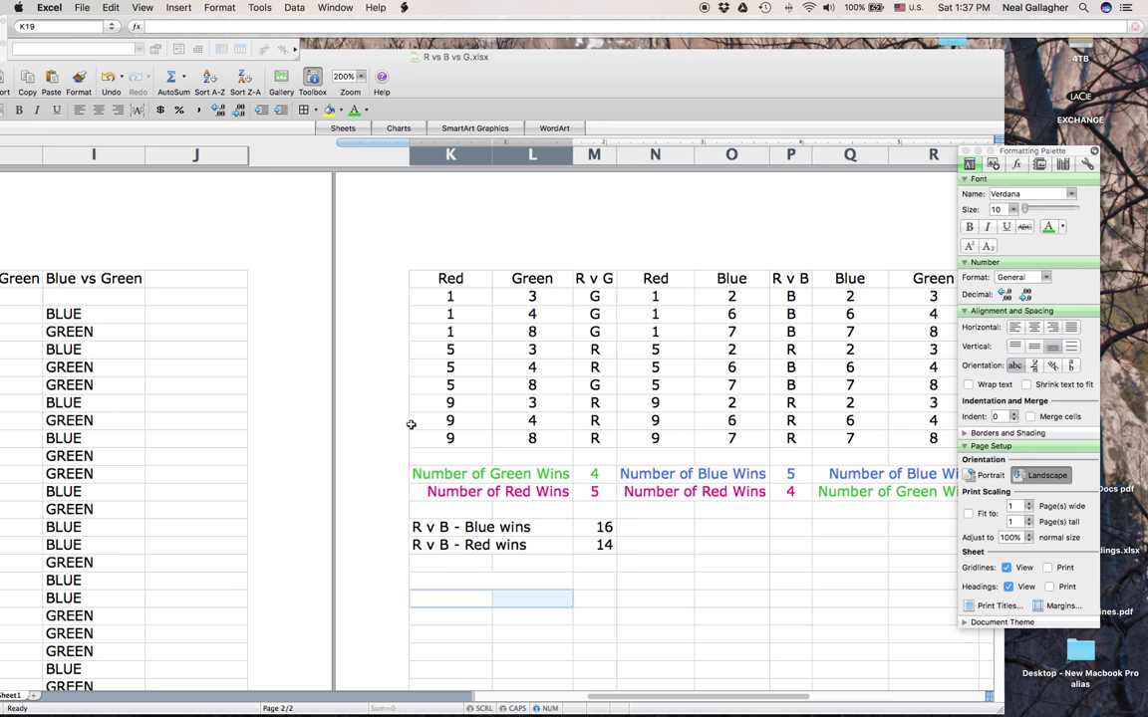
{"action": "left_click", "coordinate": [221, 8]}
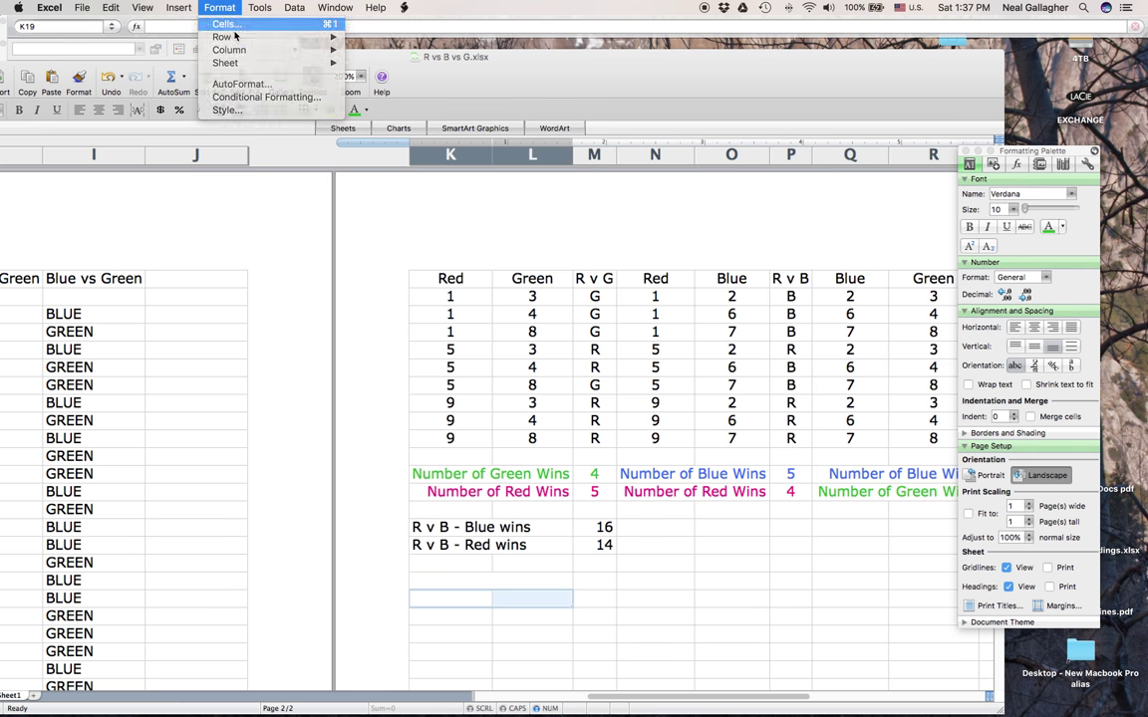
{"action": "left_click", "coordinate": [228, 24]}
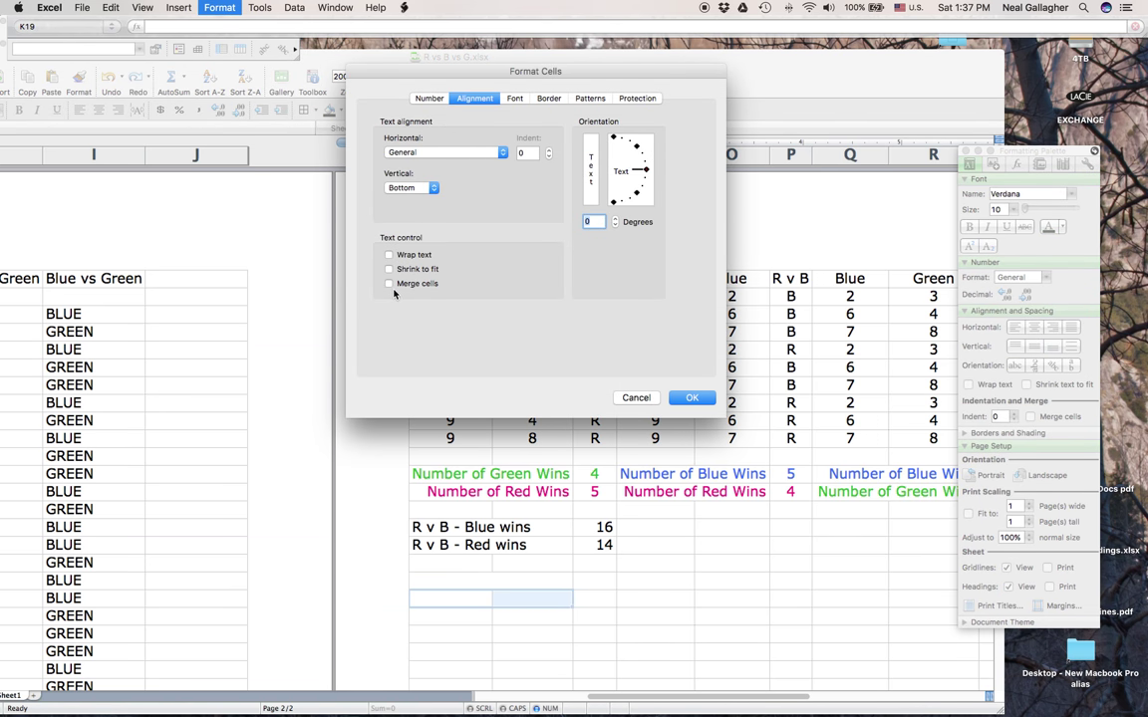
{"action": "left_click", "coordinate": [389, 284]}
{"action": "left_click", "coordinate": [704, 403]}
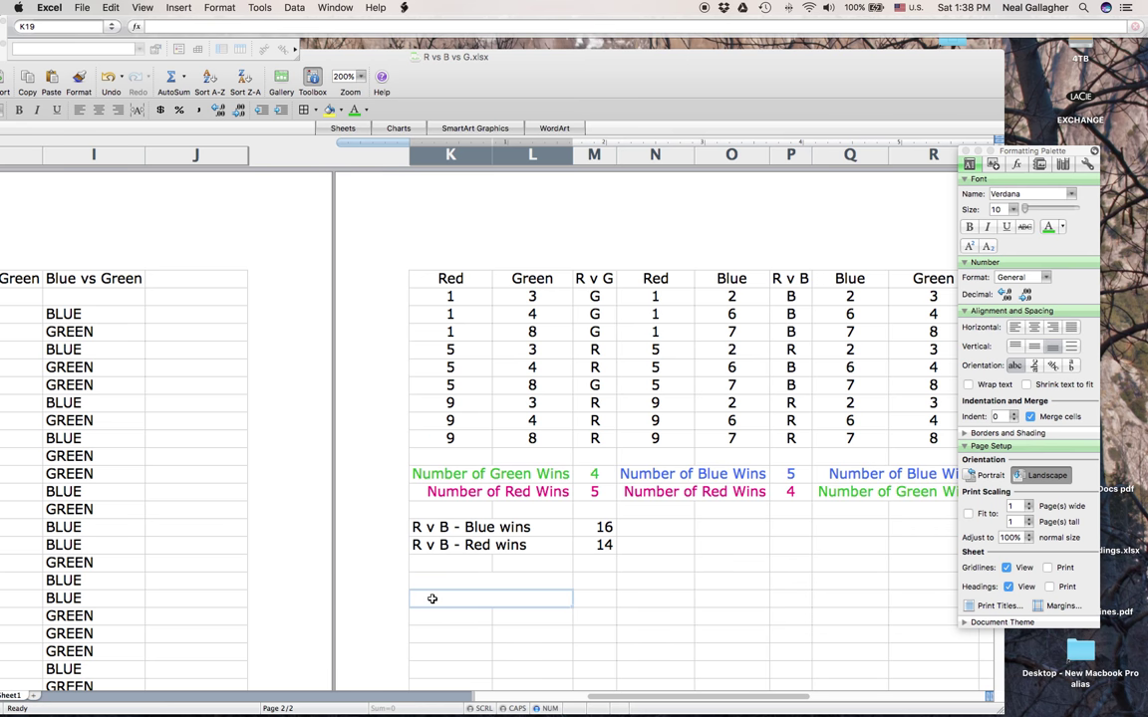
{"action": "type", "text": "R v"}
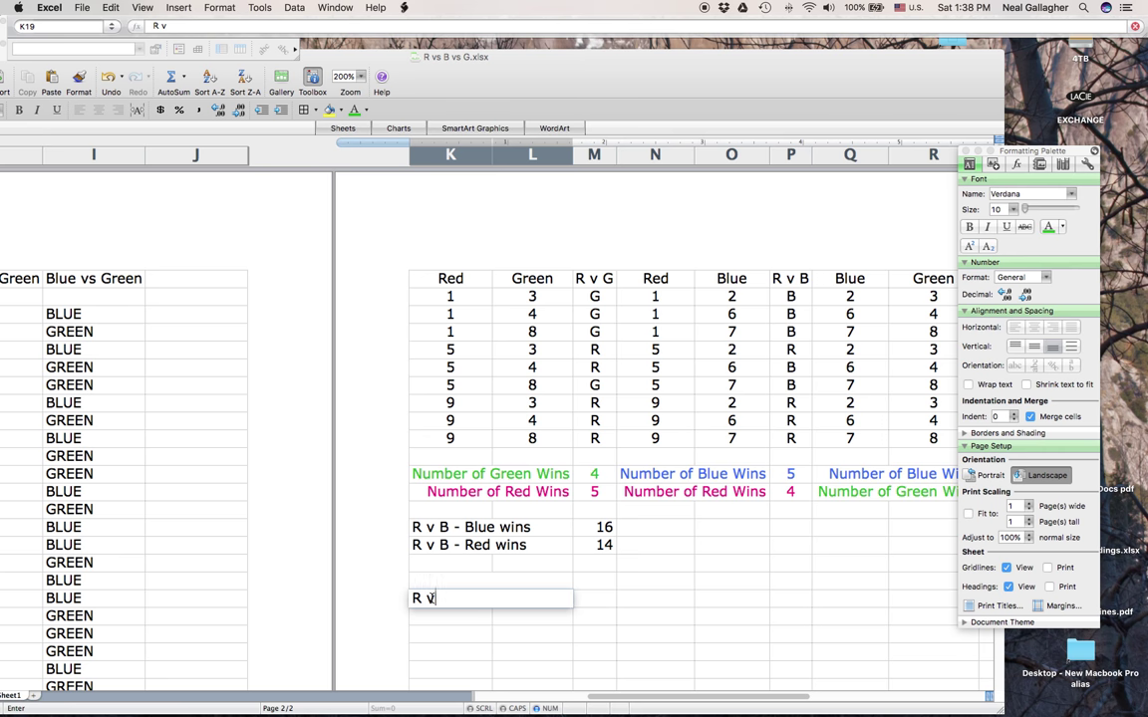
{"action": "type", "text": " G"}
Finish the K19 label as 'R v G - Red wins'
{"action": "type", "text": "RE"}
{"action": "key", "text": "BackSpace"}
{"action": "type", "text": "ed"}
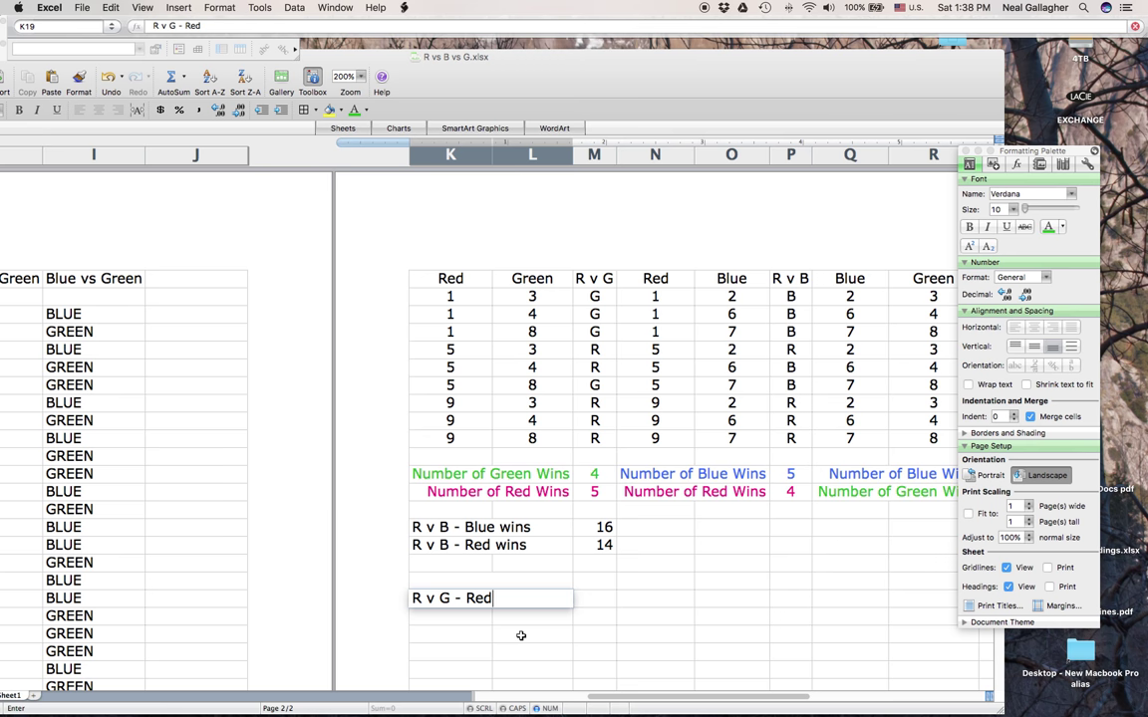
{"action": "type", "text": " sin"}
{"action": "key", "text": "BackSpace"}
{"action": "key", "text": "BackSpace"}
{"action": "key", "text": "BackSpace"}
{"action": "type", "text": "wins"}
{"action": "scroll", "coordinate": [543, 633], "scroll_direction": "right", "scroll_amount": 2}
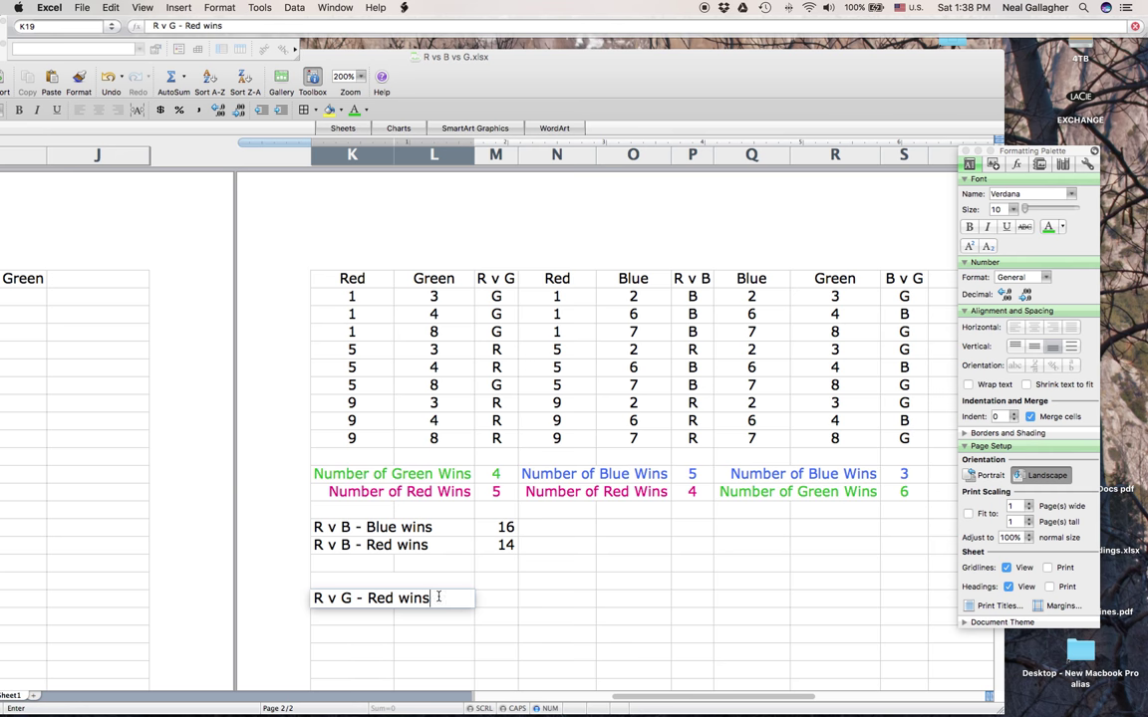
Enter 'R v G - Blue wins' in K18
{"action": "left_click", "coordinate": [378, 582]}
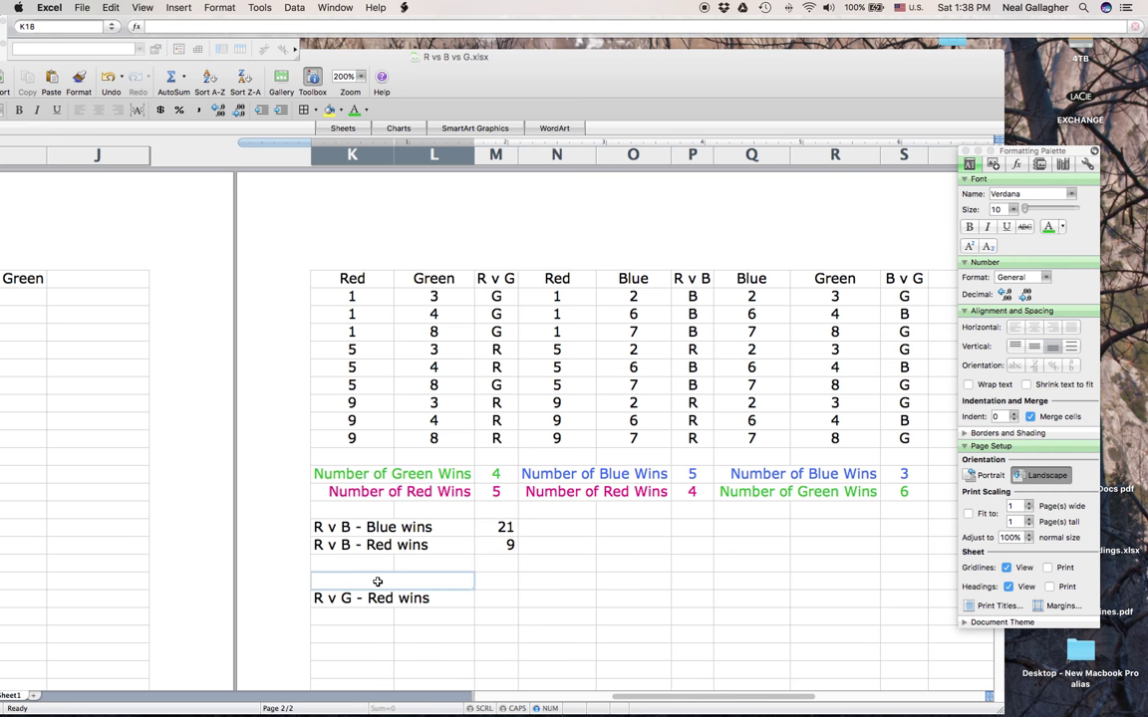
{"action": "type", "text": "R "}
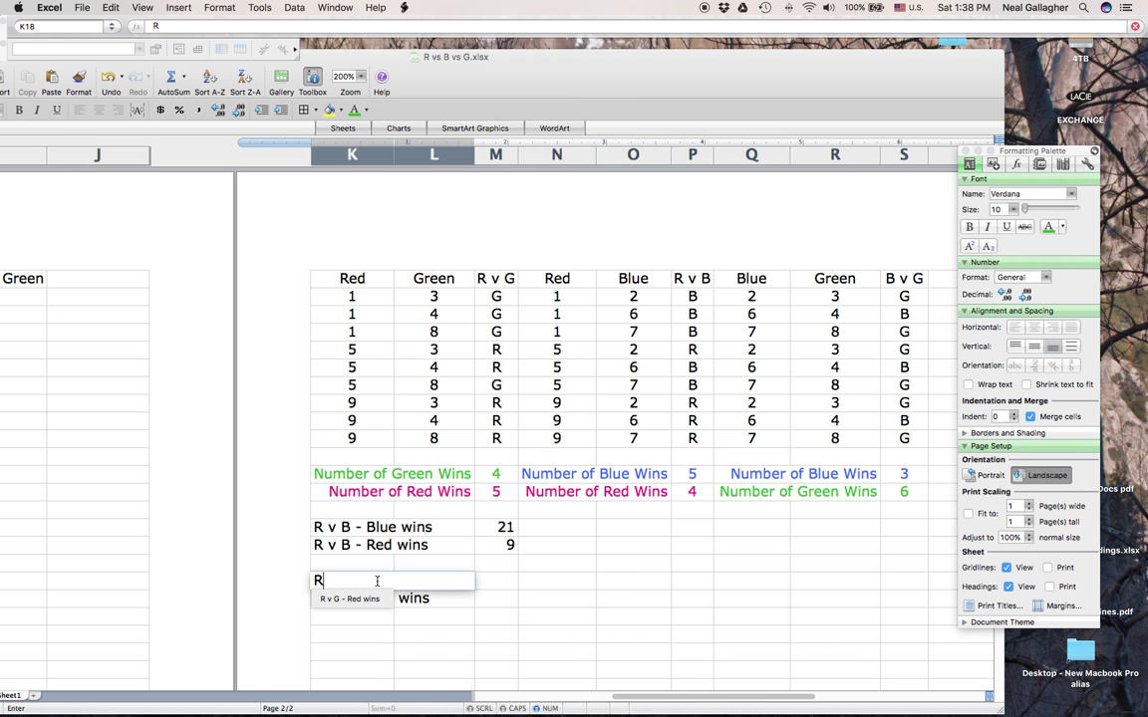
{"action": "type", "text": "v G - Blue"}
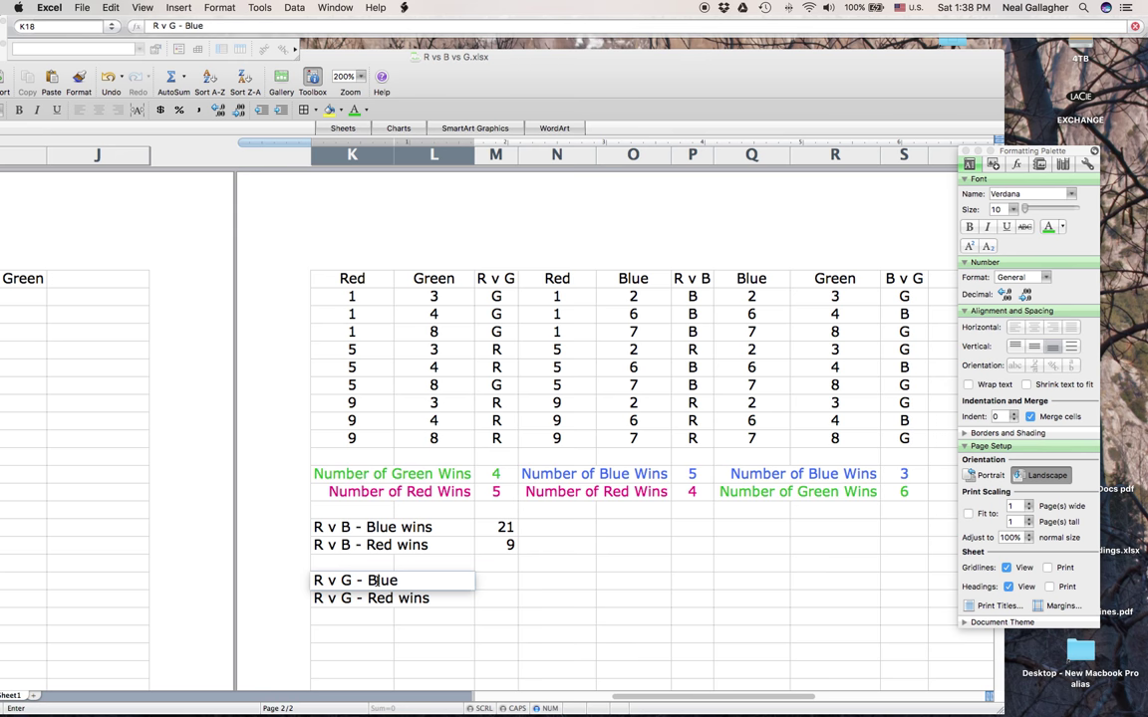
{"action": "type", "text": " wins"}
{"action": "key", "text": "Return"}
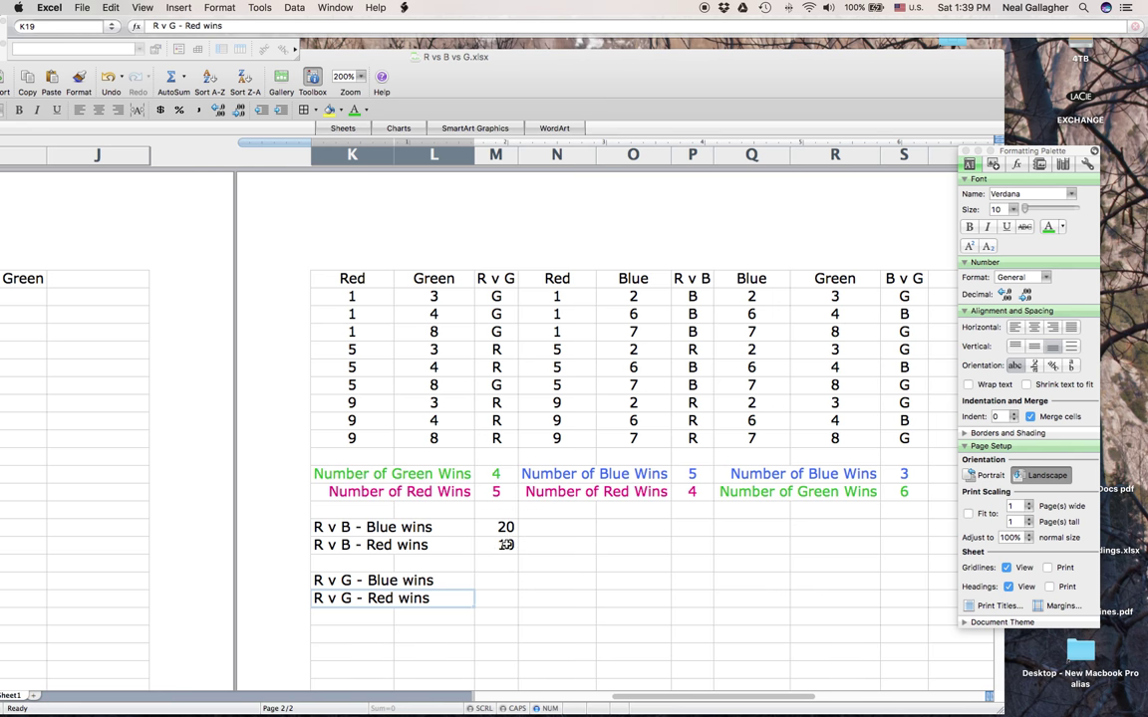
Change the K18 label to 'R v G - Green wins', undoing a trial switch back to Blue
{"action": "scroll", "coordinate": [445, 504], "scroll_direction": "left", "scroll_amount": 5}
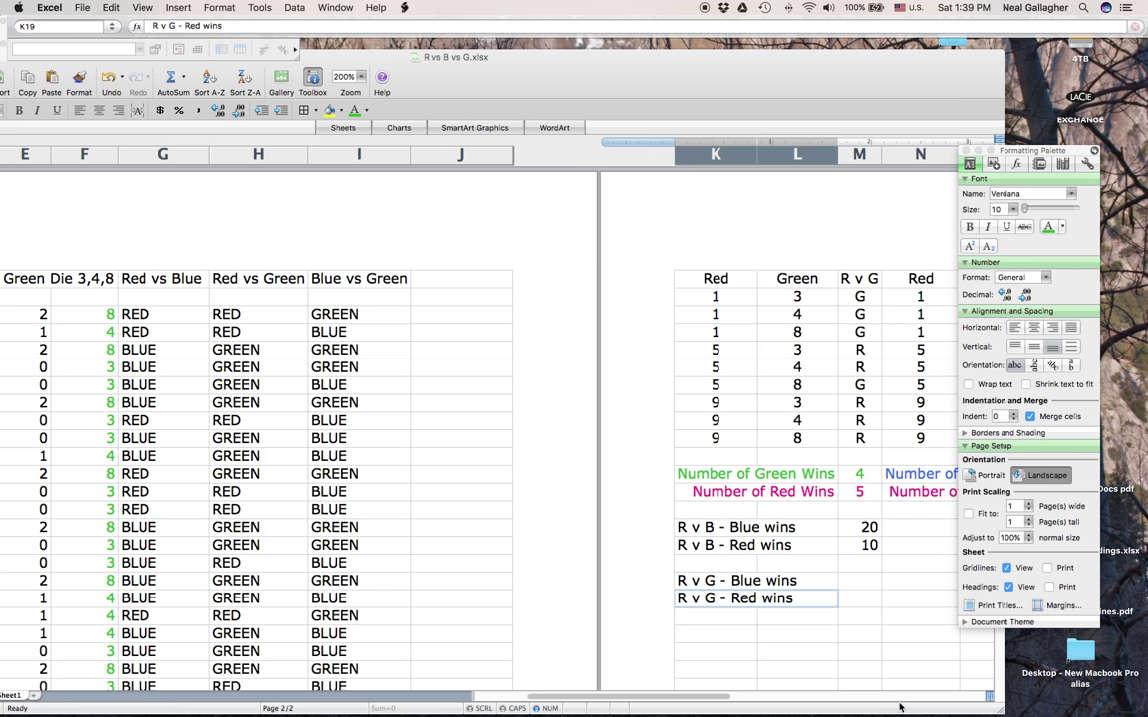
{"action": "left_click", "coordinate": [758, 581]}
{"action": "double_click", "coordinate": [757, 581]}
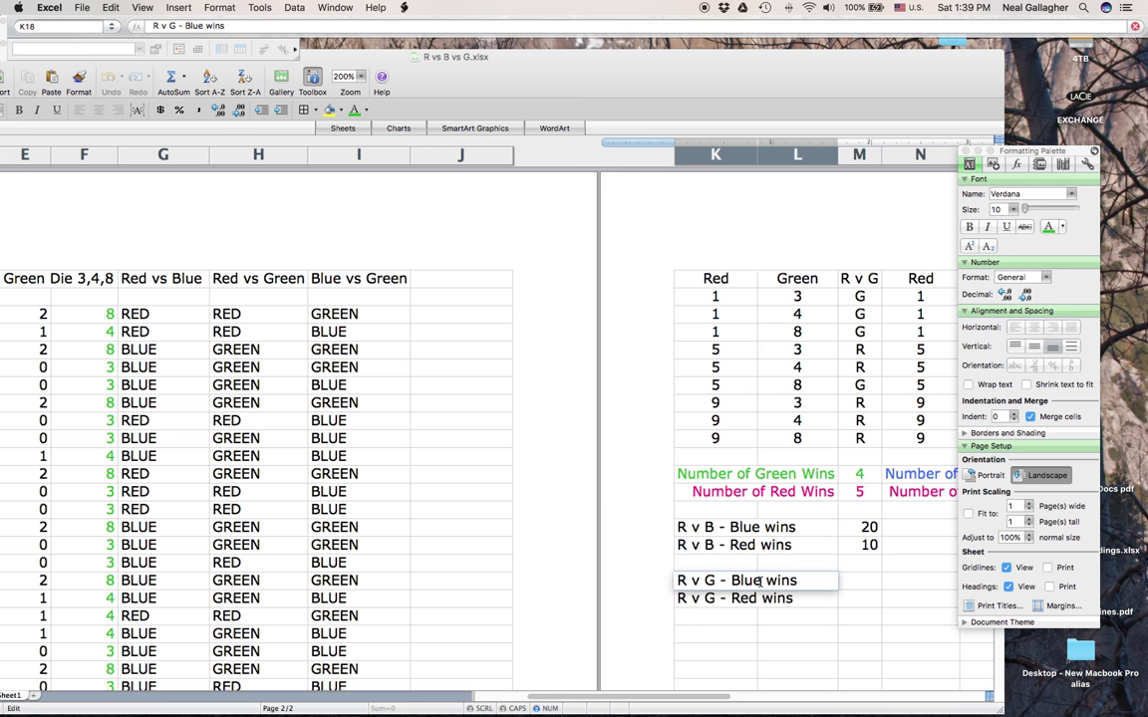
{"action": "key", "text": "BackSpace"}
{"action": "key", "text": "BackSpace"}
{"action": "key", "text": "BackSpace"}
{"action": "key", "text": "BackSpace"}
{"action": "type", "text": "Green"}
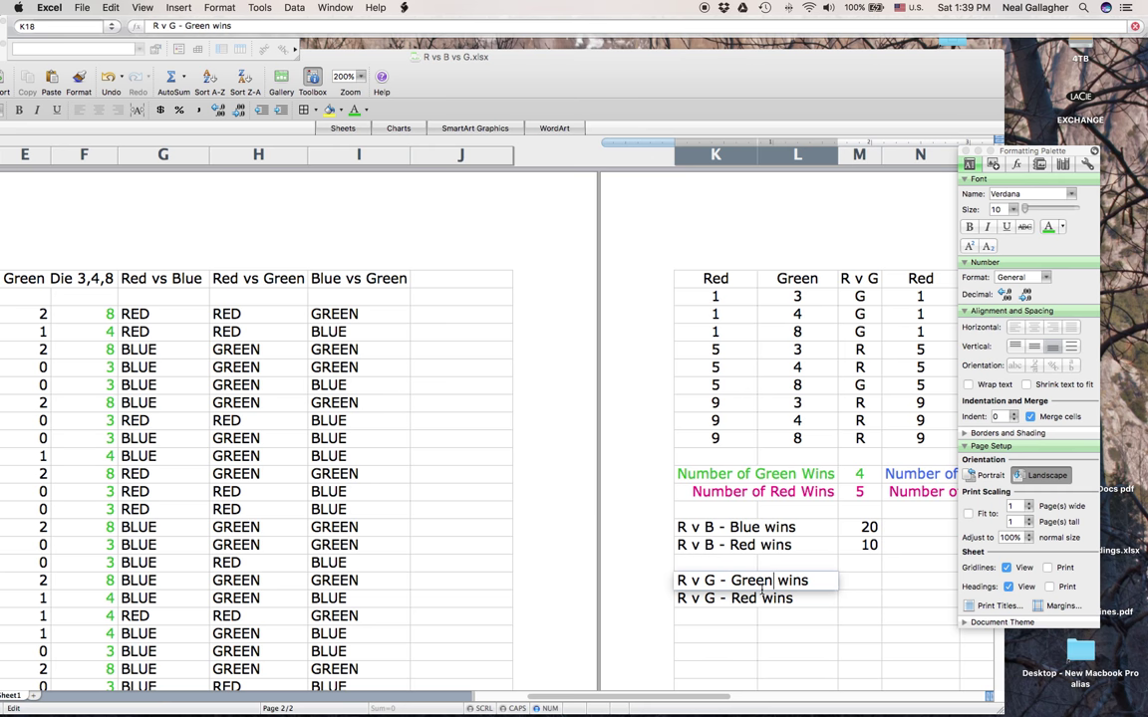
{"action": "double_click", "coordinate": [762, 581]}
{"action": "type", "text": "Blue"}
{"action": "key", "text": "Return"}
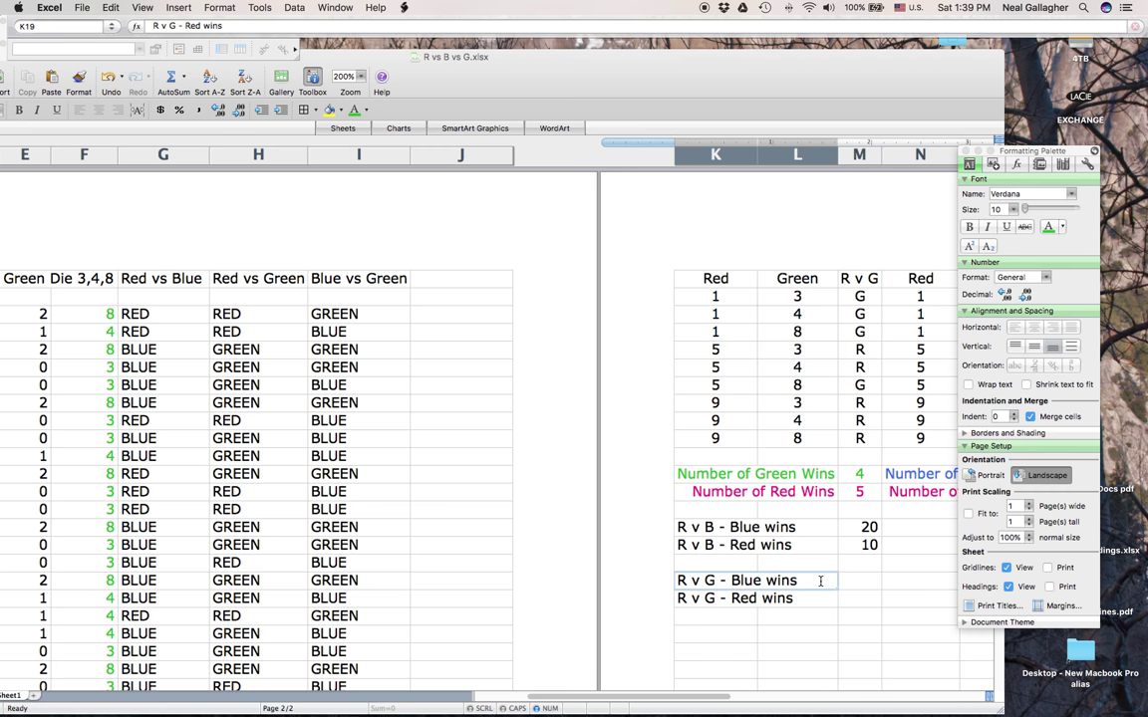
{"action": "key", "text": "super+z"}
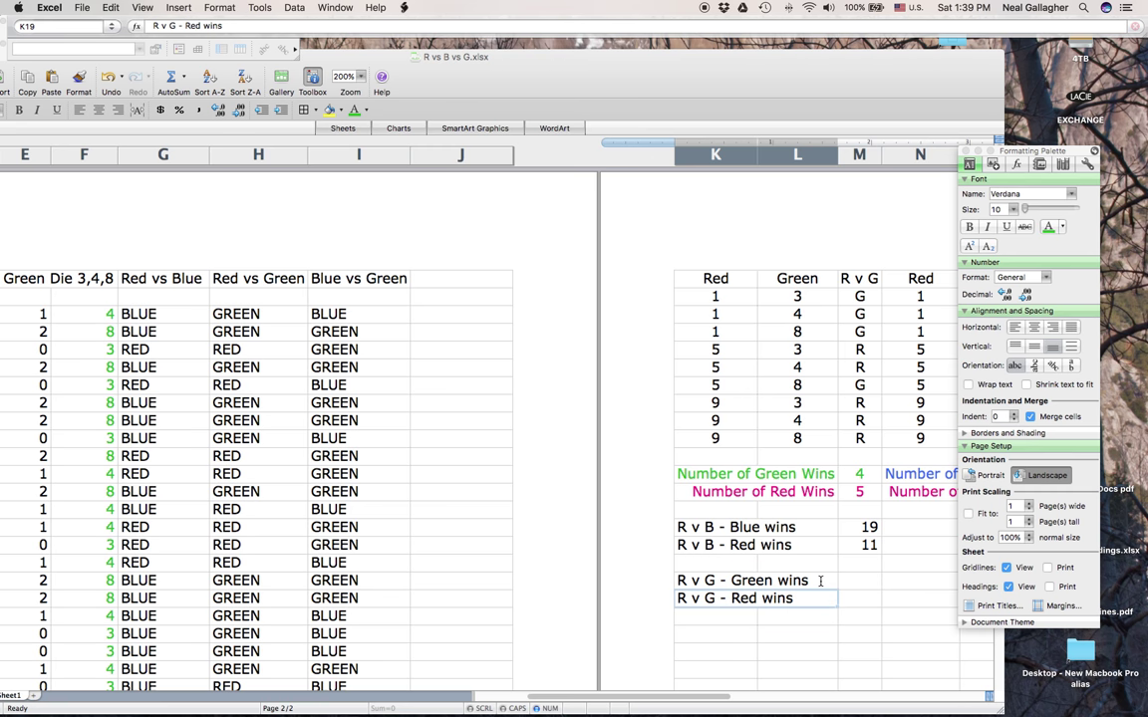
Paste M15's SUMPRODUCT Blue-wins formula into M18 beside 'R v G - Green wins'
{"action": "left_click", "coordinate": [852, 529]}
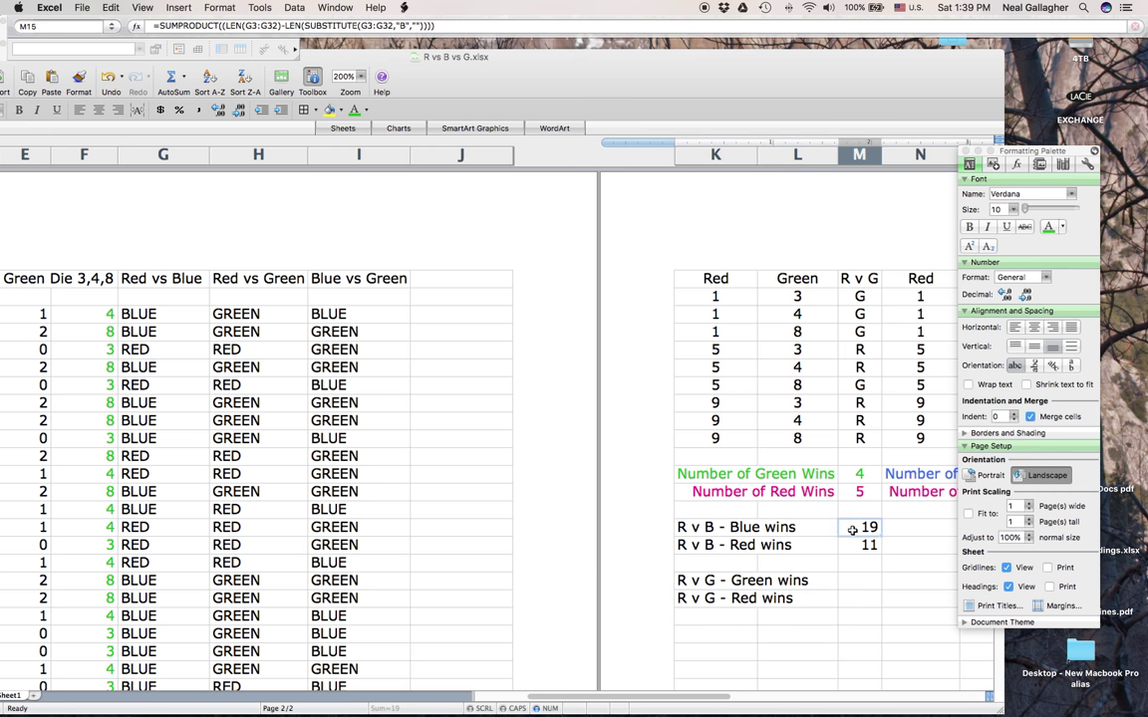
{"action": "left_click", "coordinate": [447, 25]}
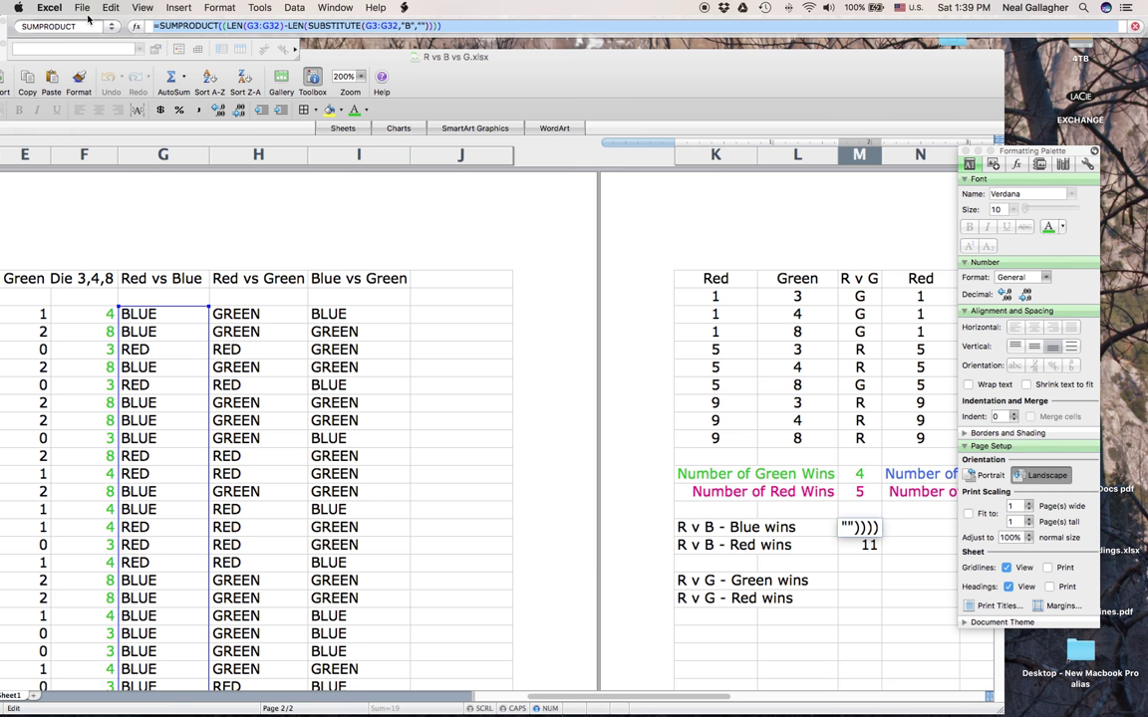
{"action": "key", "text": "Escape"}
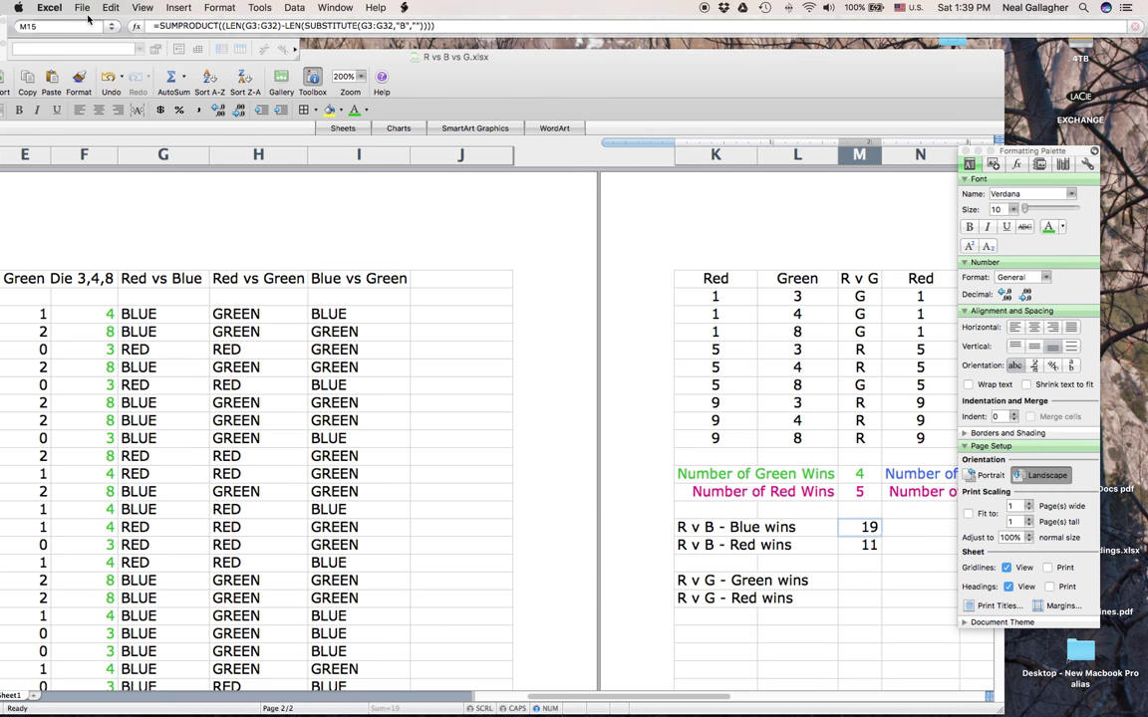
{"action": "left_click", "coordinate": [857, 584]}
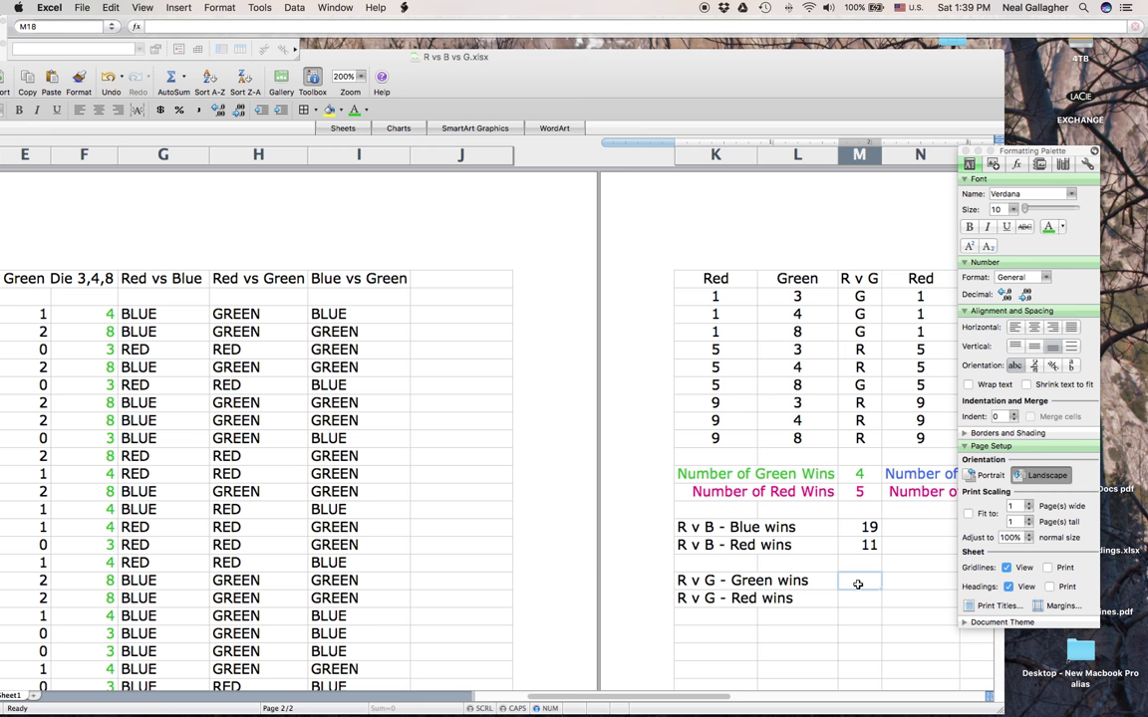
{"action": "type", "text": "=SUMPRODUCT((LEN(G3:G32)-LEN(SUBSTITUTE(G3:G32,\"B\",\"\"))))"}
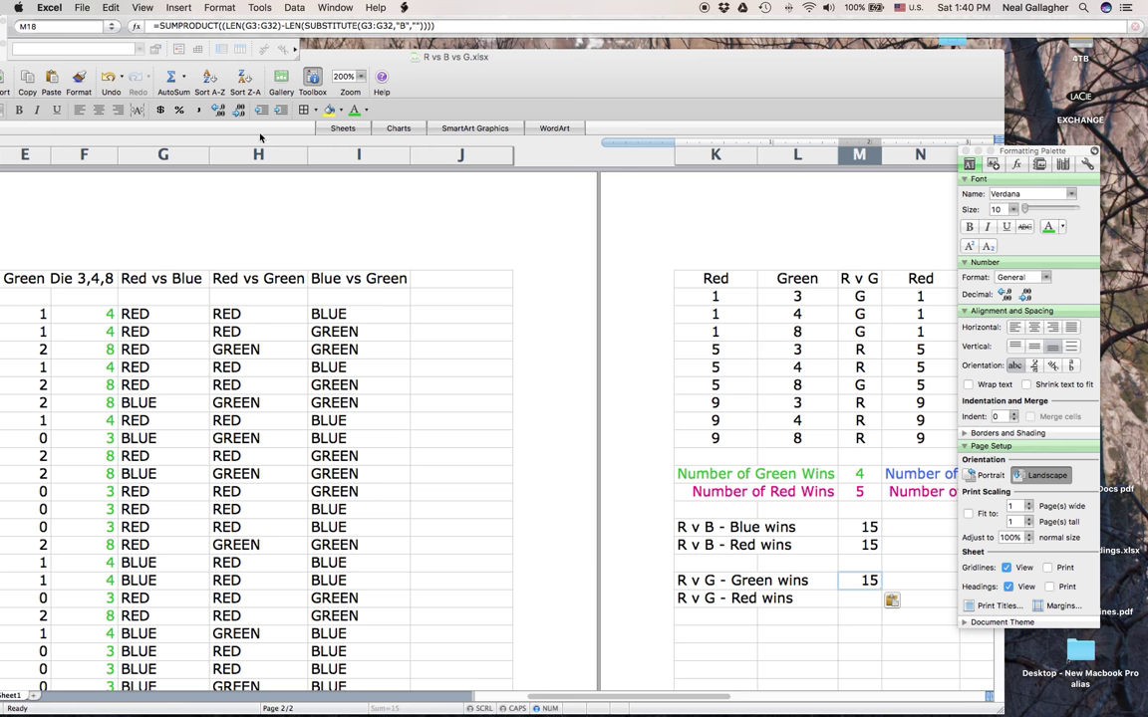
Change the first G3:G32 range in M18's formula to H3:H32
{"action": "left_click", "coordinate": [251, 26]}
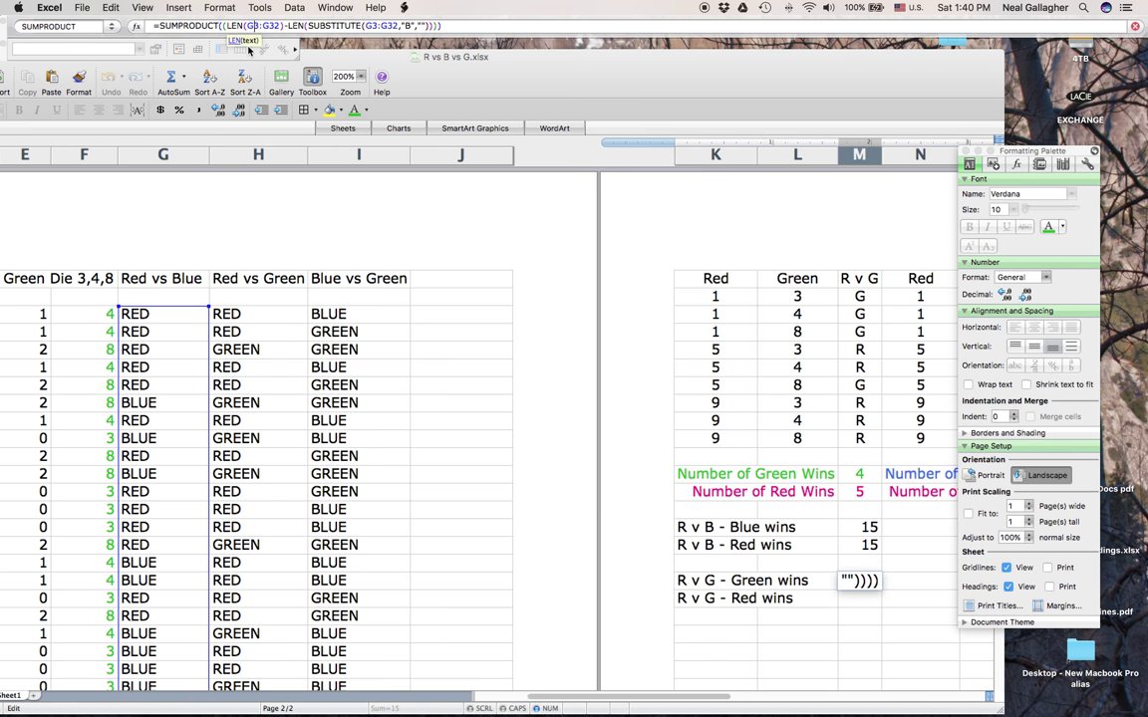
{"action": "key", "text": "BackSpace"}
{"action": "type", "text": "H"}
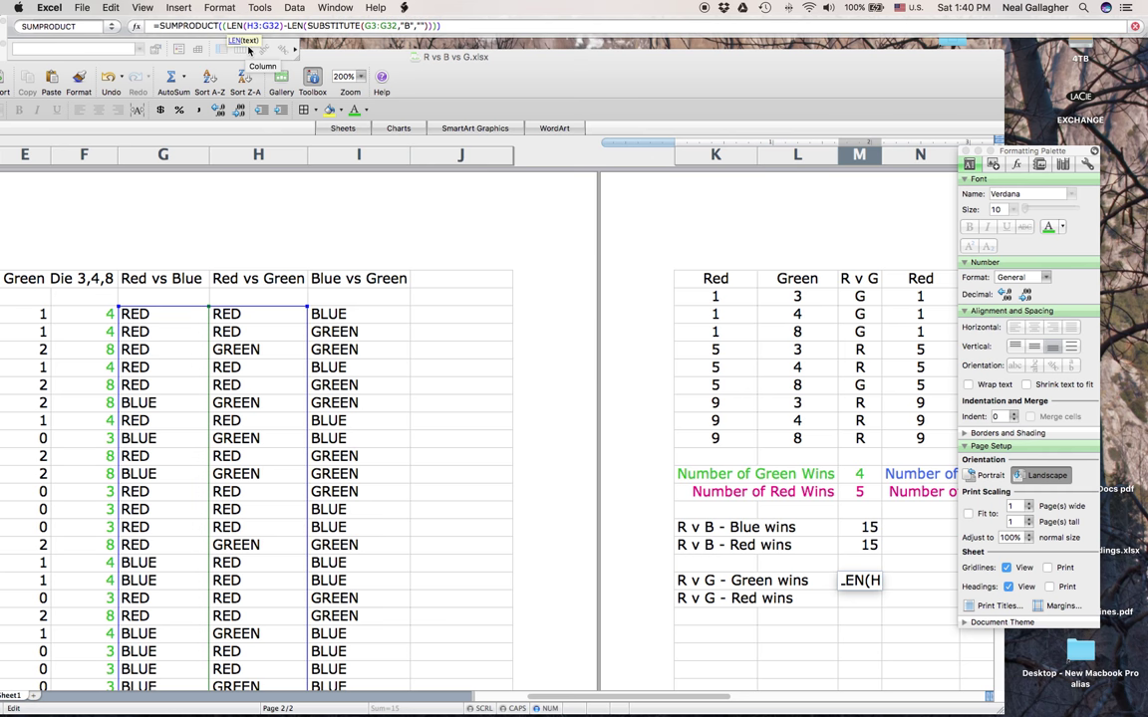
{"action": "key", "text": "BackSpace"}
{"action": "type", "text": "H"}
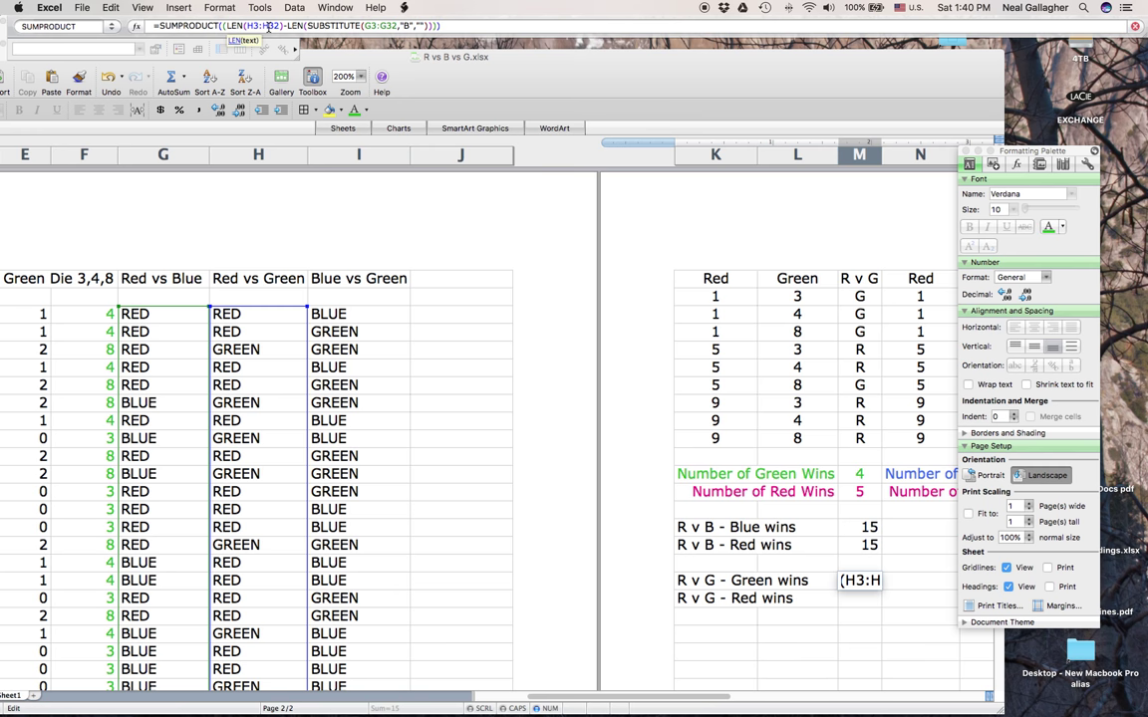
Change the SUBSTITUTE range to H3:H32 and add the closing parenthesis, showing 0
{"action": "left_click", "coordinate": [374, 26]}
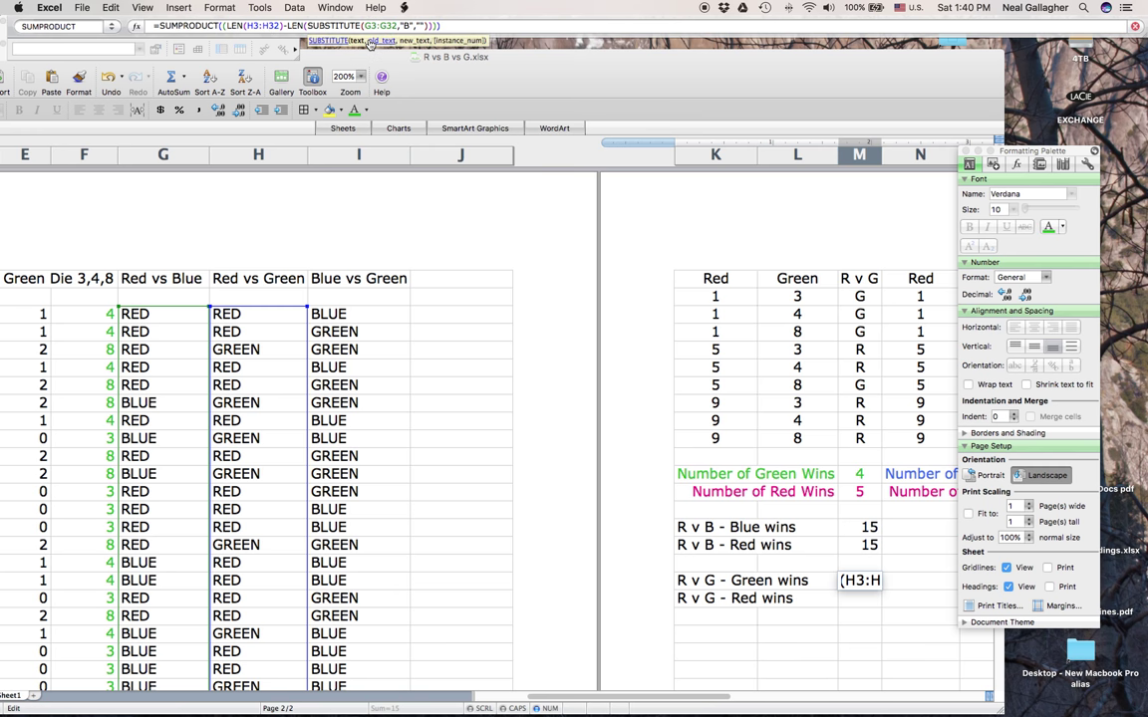
{"action": "type", "text": "H"}
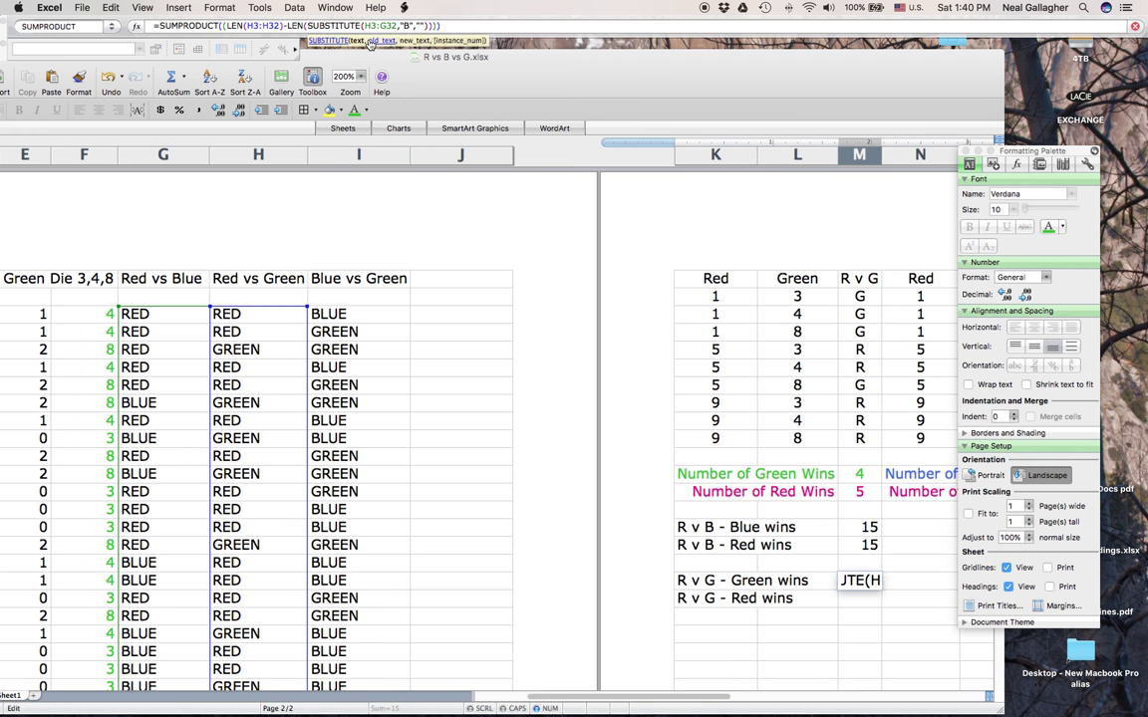
{"action": "left_click", "coordinate": [383, 26]}
{"action": "key", "text": "BackSpace"}
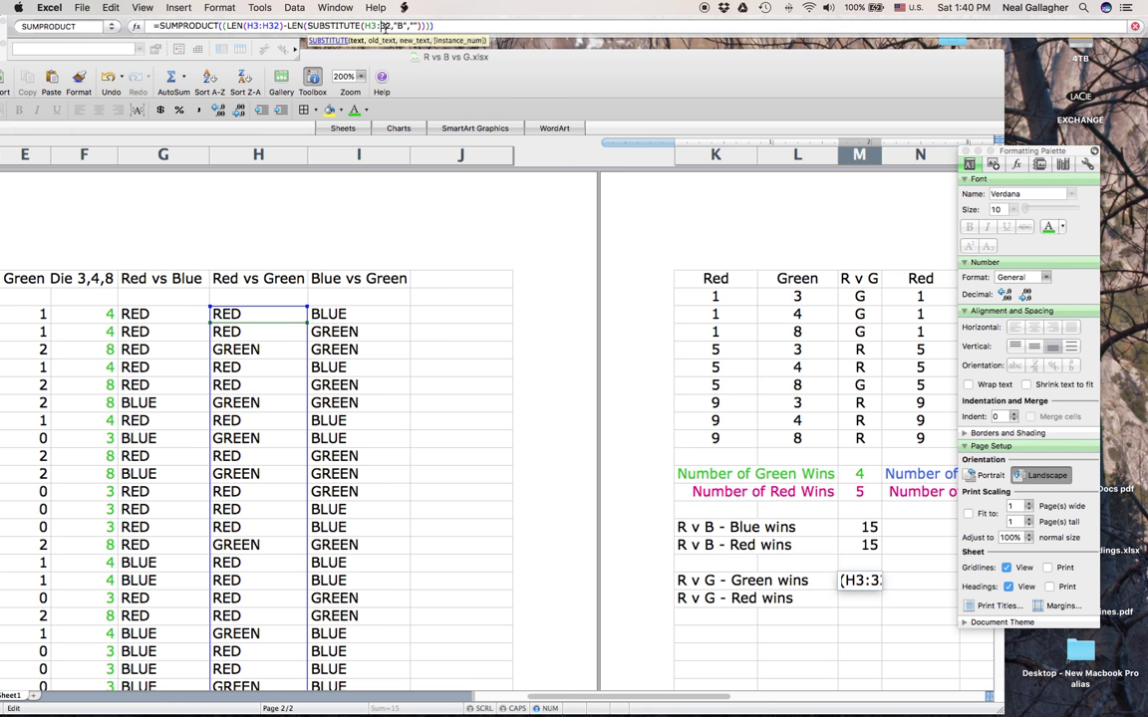
{"action": "type", "text": "H"}
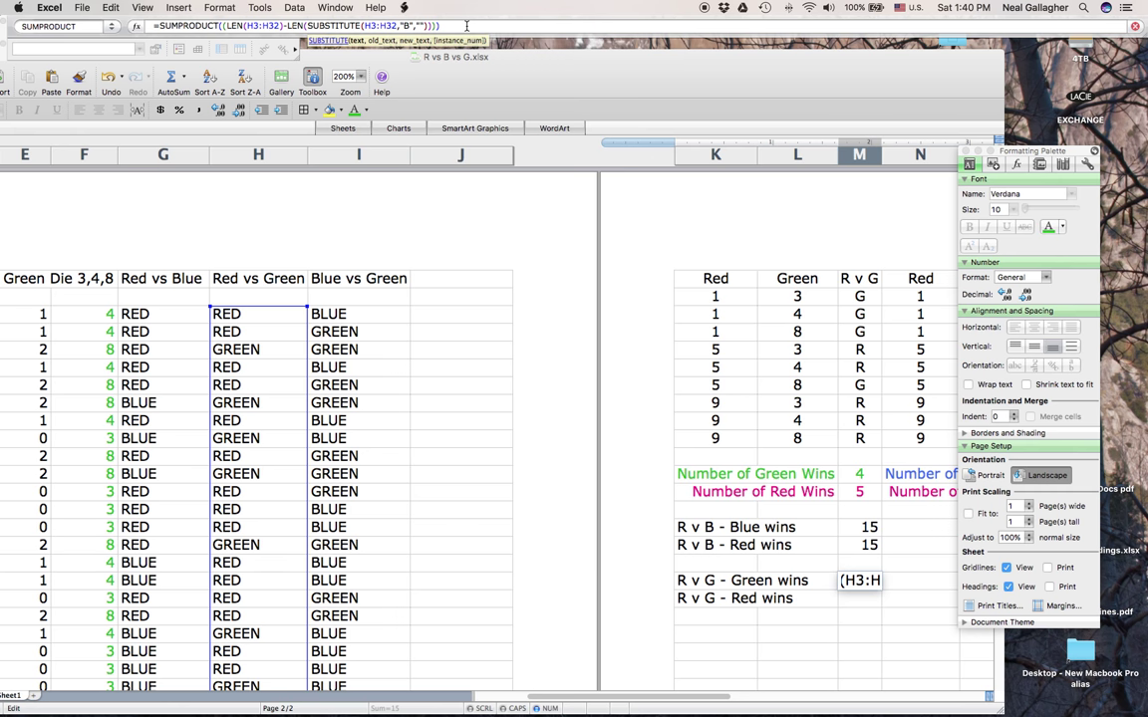
{"action": "type", "text": ")"}
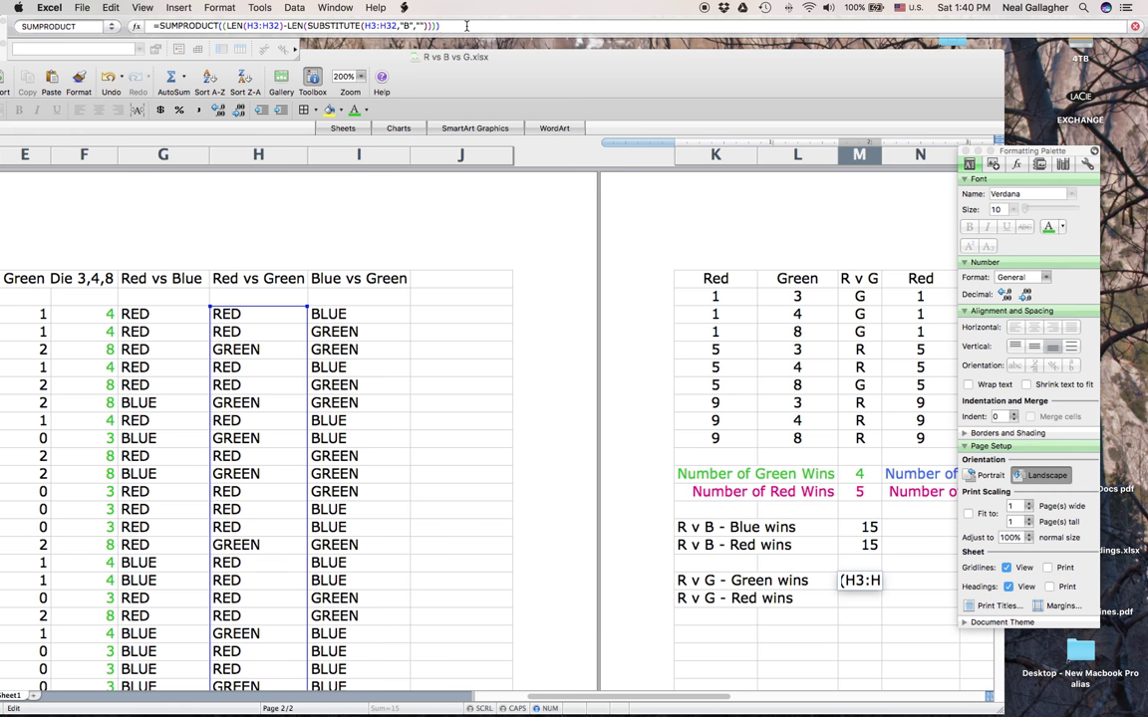
{"action": "key", "text": "Return"}
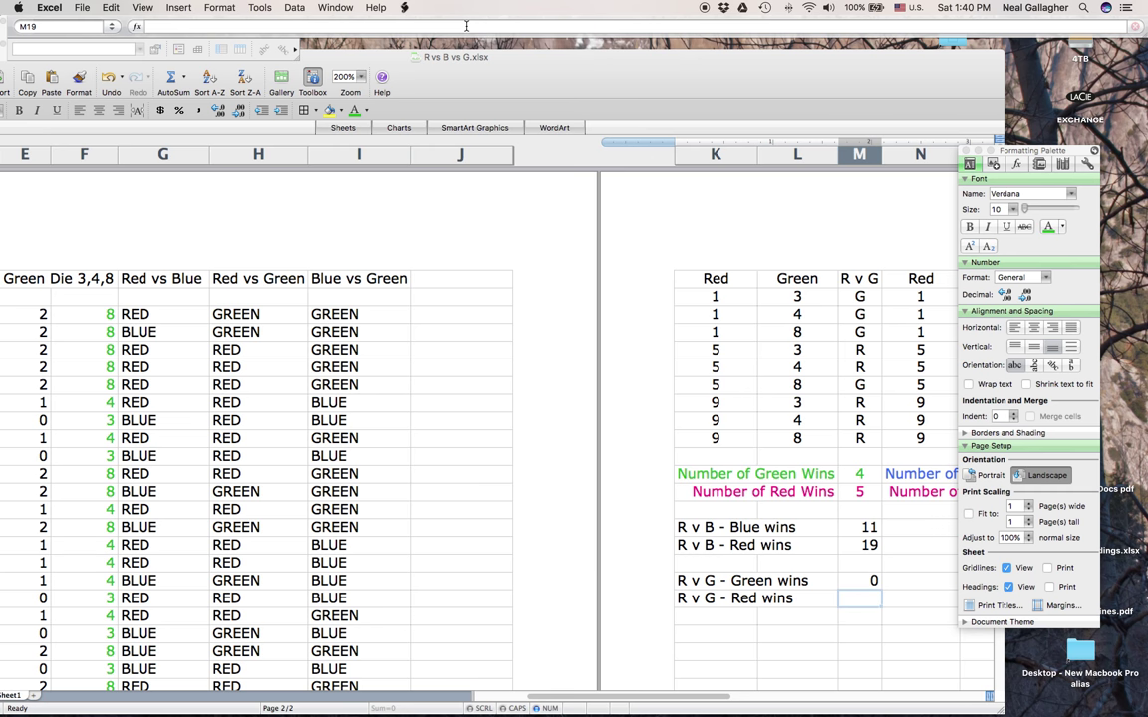
{"action": "left_click", "coordinate": [858, 582]}
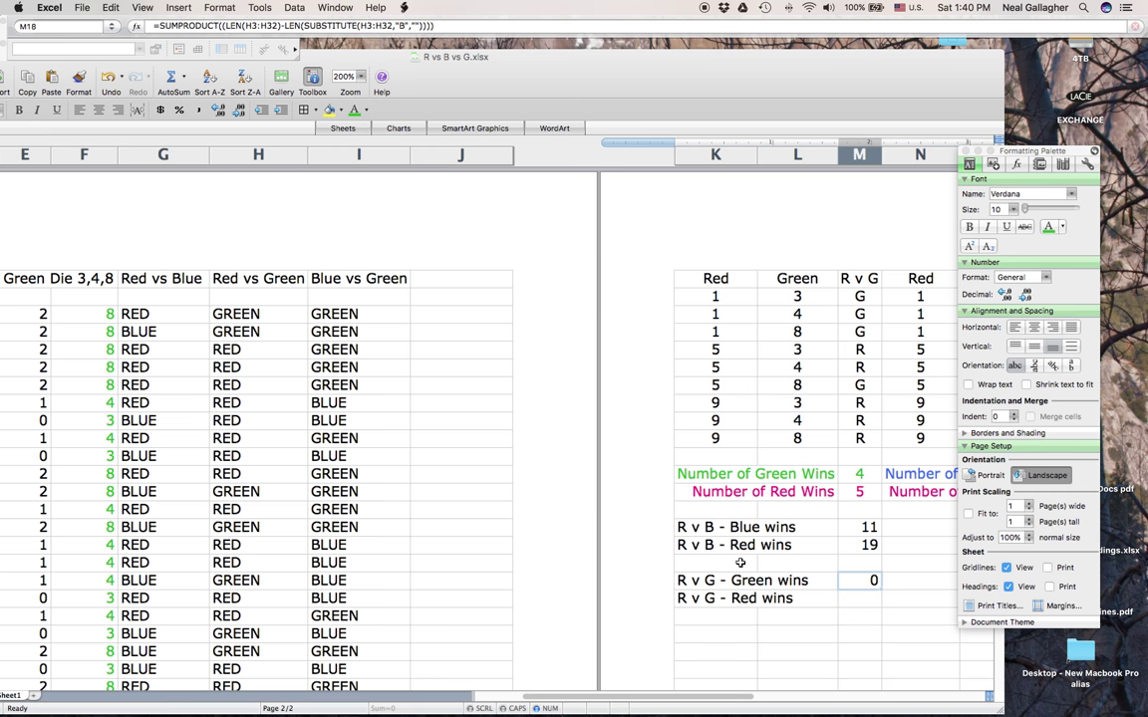
Make M18 count 'G' instead of 'B' across H3:H32, showing 14 Green wins
{"action": "left_click", "coordinate": [404, 27]}
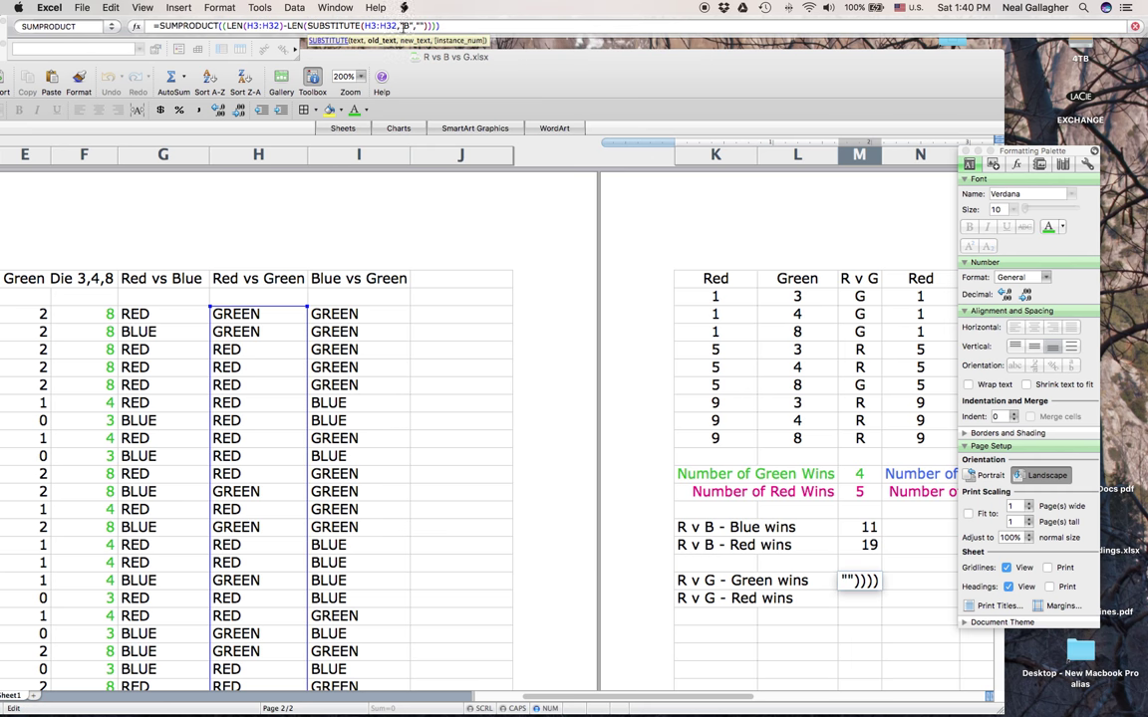
{"action": "key", "text": "BackSpace"}
{"action": "type", "text": "G"}
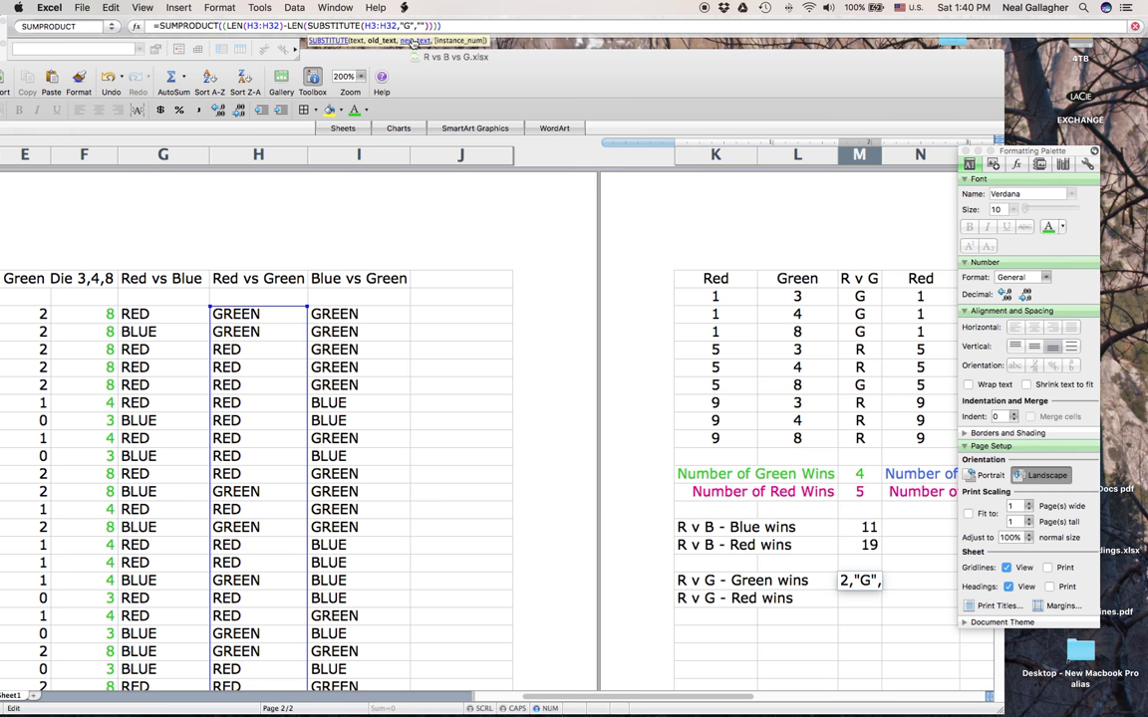
{"action": "key", "text": "Return"}
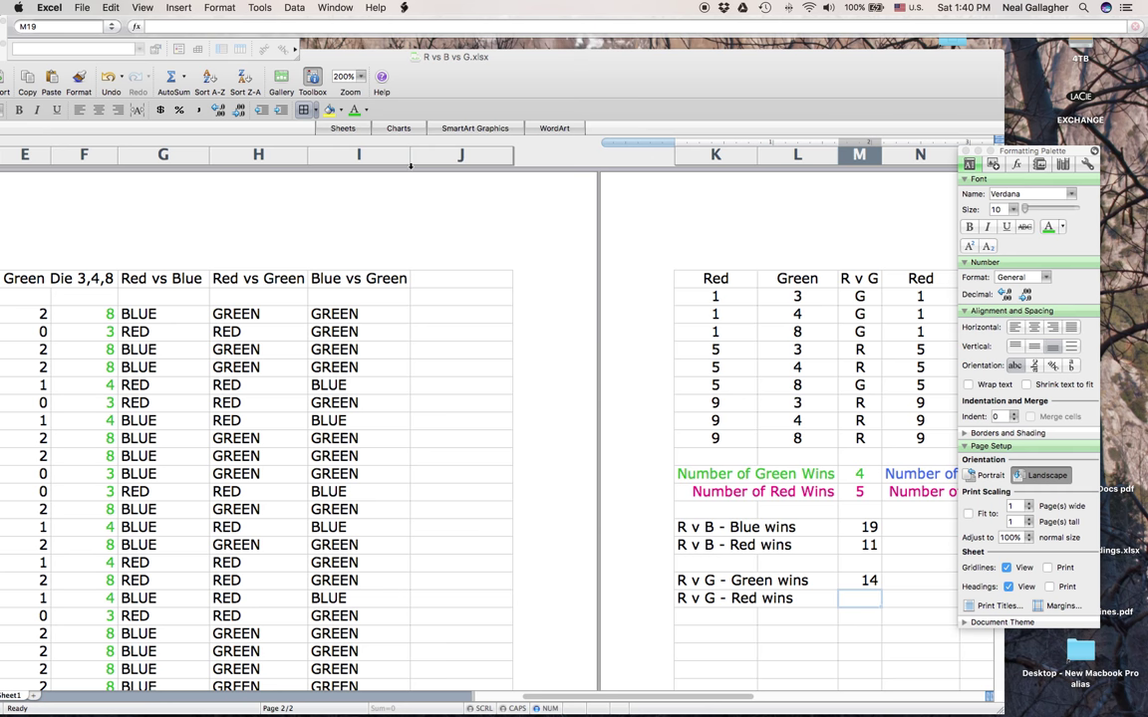
{"action": "left_click", "coordinate": [863, 580]}
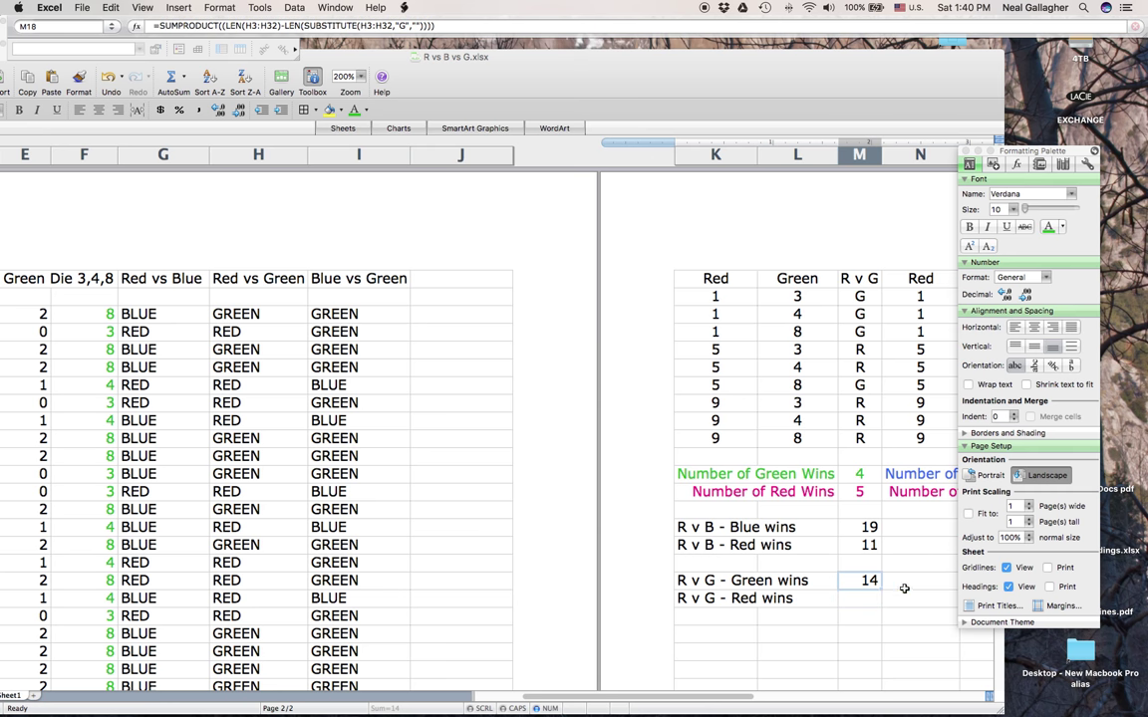
{"action": "left_click", "coordinate": [380, 24]}
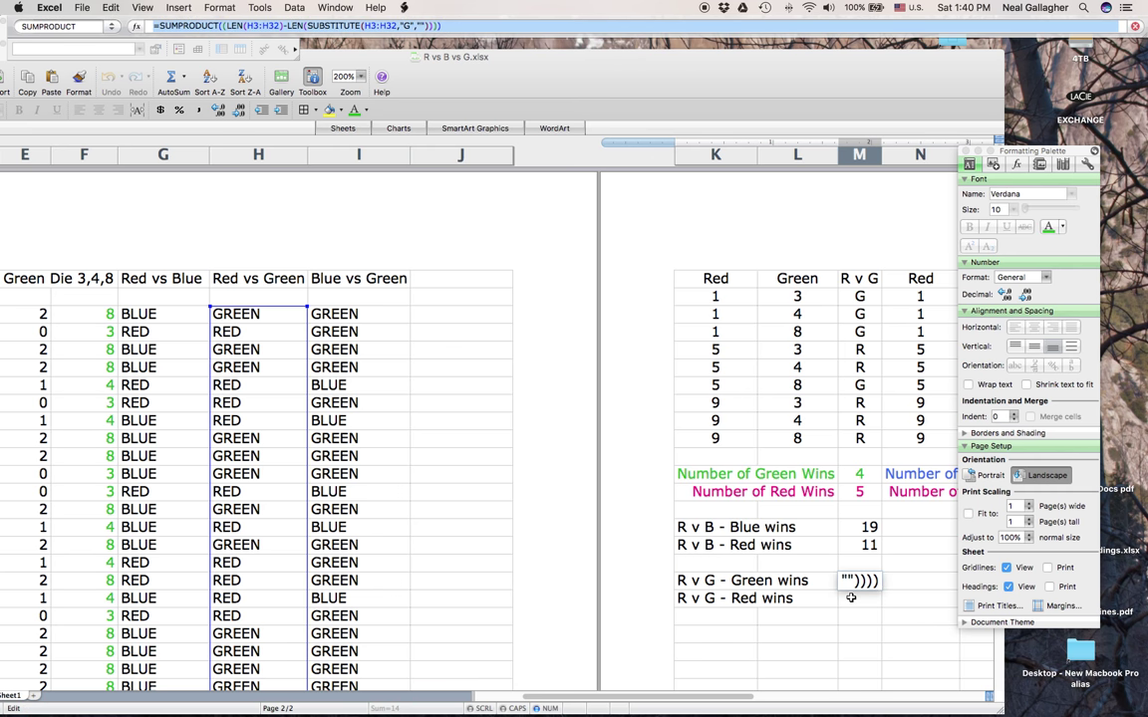
{"action": "left_click", "coordinate": [852, 598]}
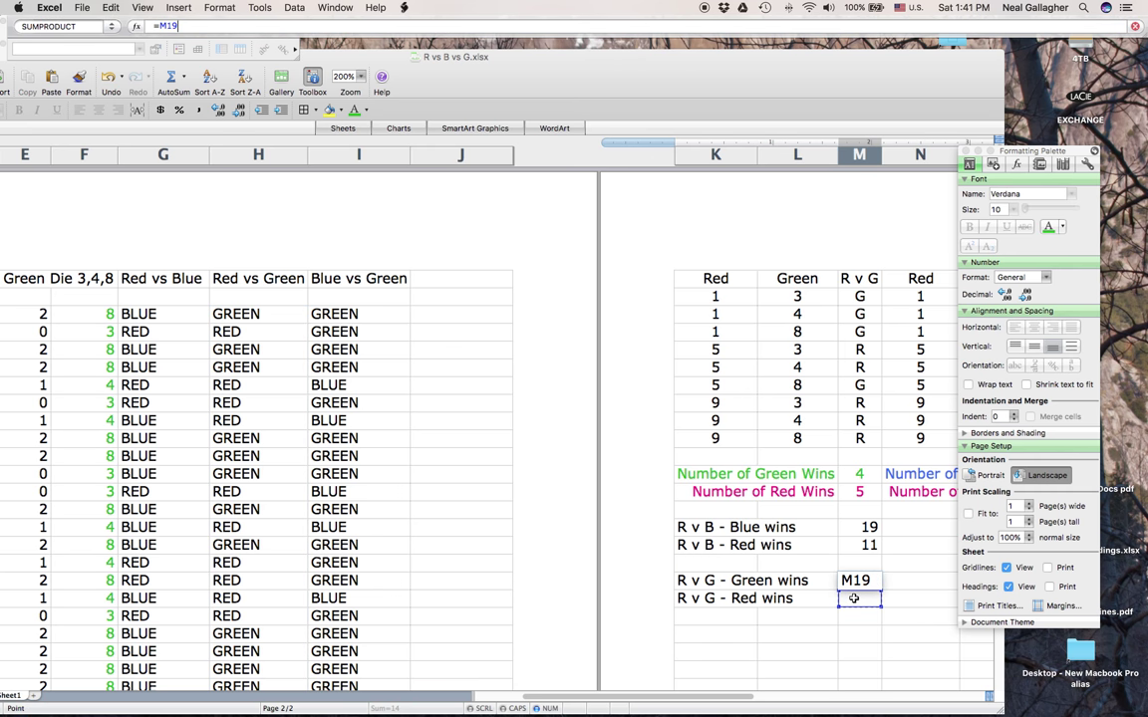
{"action": "key", "text": "Escape"}
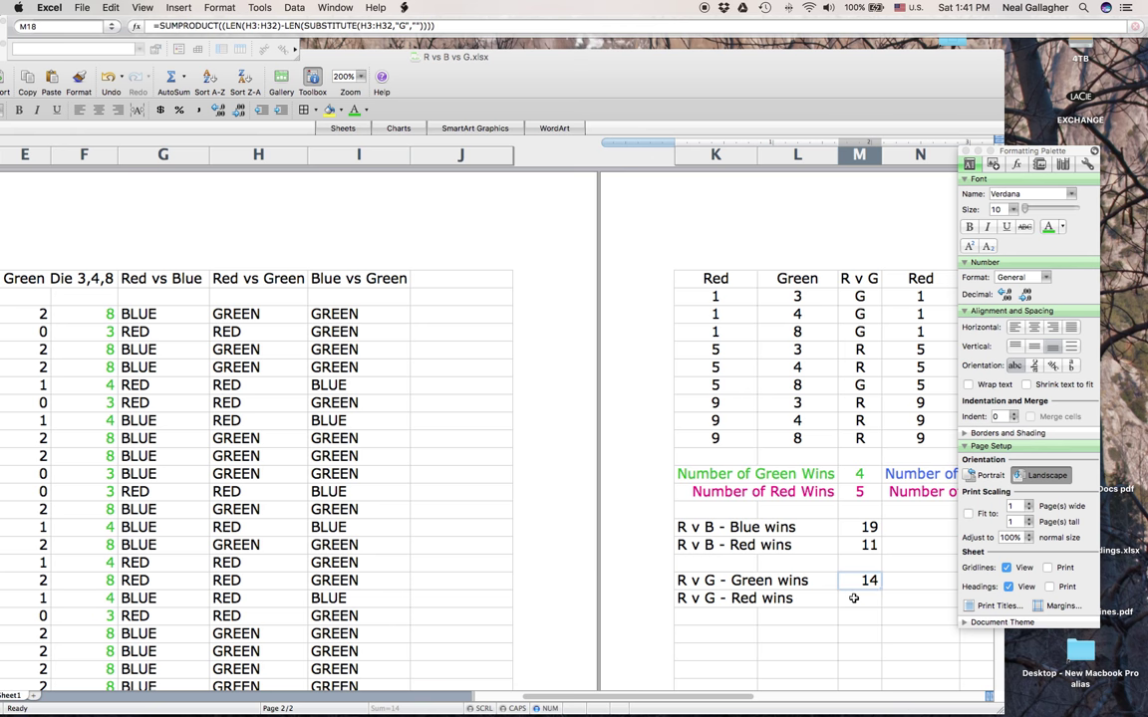
{"action": "right_click", "coordinate": [854, 597]}
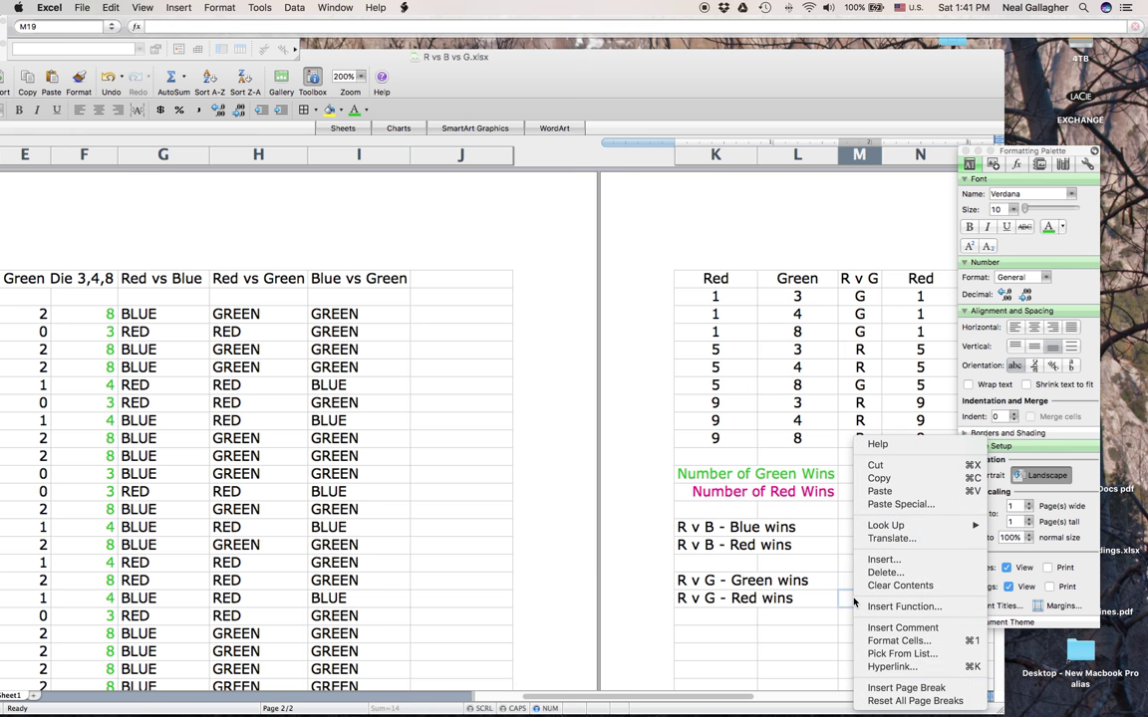
Paste the SUMPRODUCT formula into M19 and set its counted letter to R
{"action": "key", "text": "Escape"}
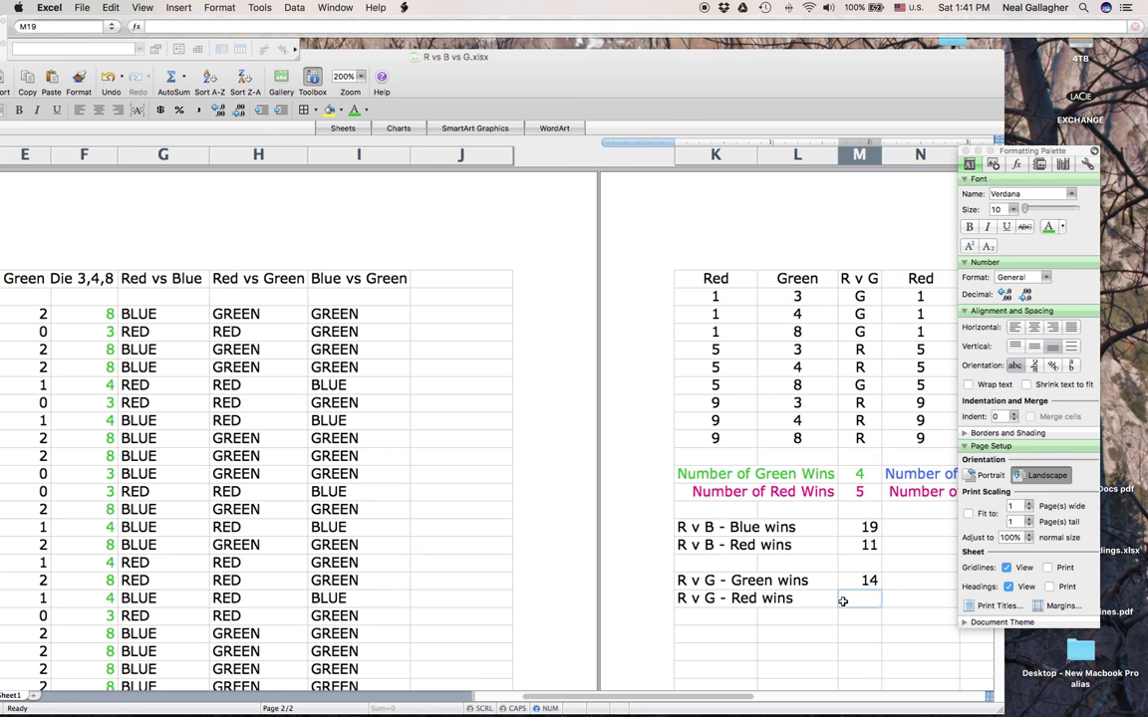
{"action": "left_click", "coordinate": [181, 26]}
{"action": "type", "text": "=SUMPRODUCT((LEN(H3:H32)-LEN(SUBSTITUTE(H3:H32,\"G\",\"\")))"}
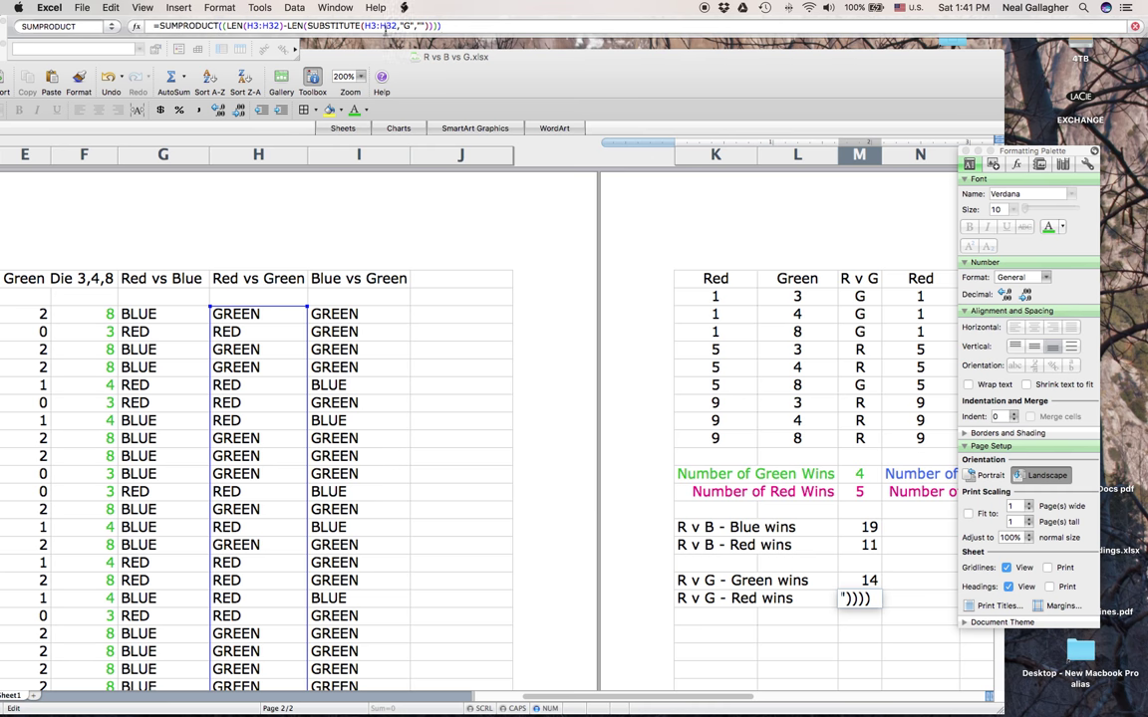
{"action": "type", "text": "\""}
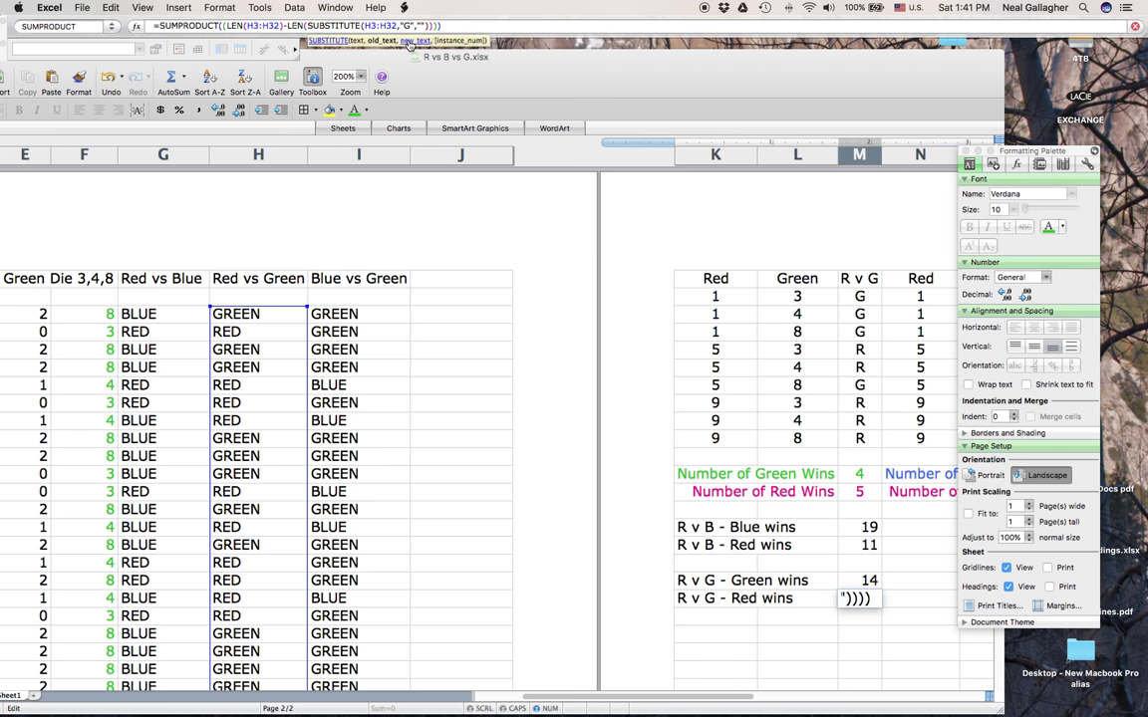
{"action": "key", "text": "BackSpace"}
{"action": "type", "text": "R"}
{"action": "key", "text": "Return"}
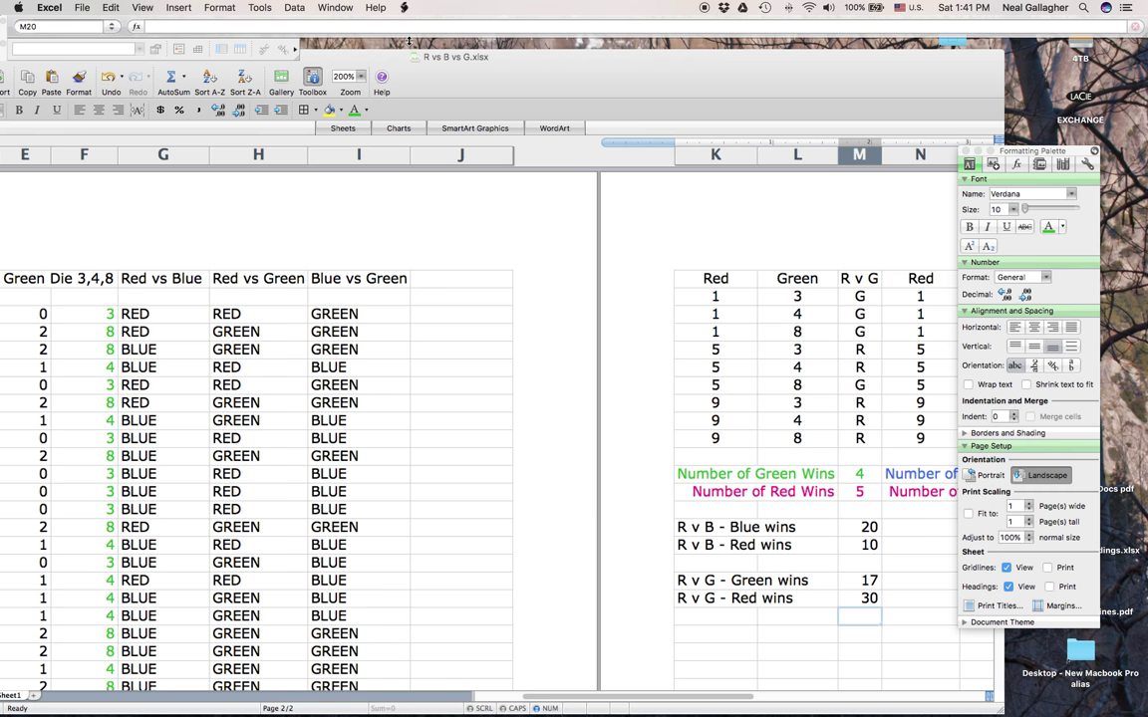
{"action": "left_click", "coordinate": [869, 599]}
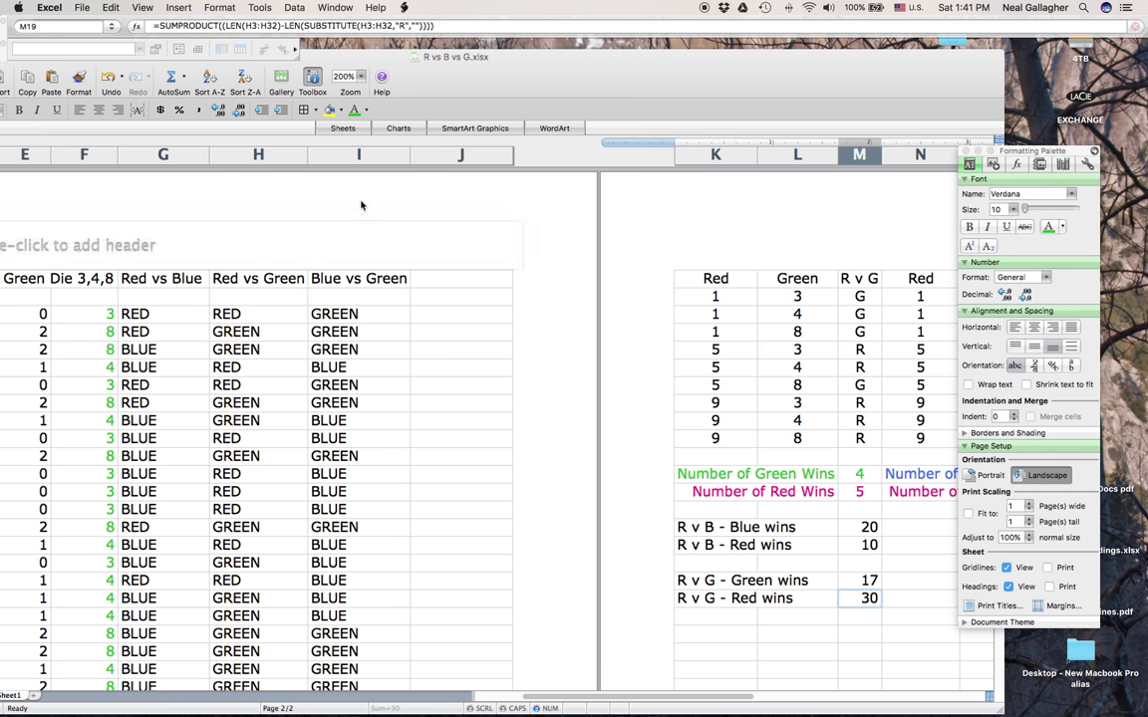
Correct M19's counted letter to D so only RED results count, showing 16
{"action": "left_click", "coordinate": [405, 27]}
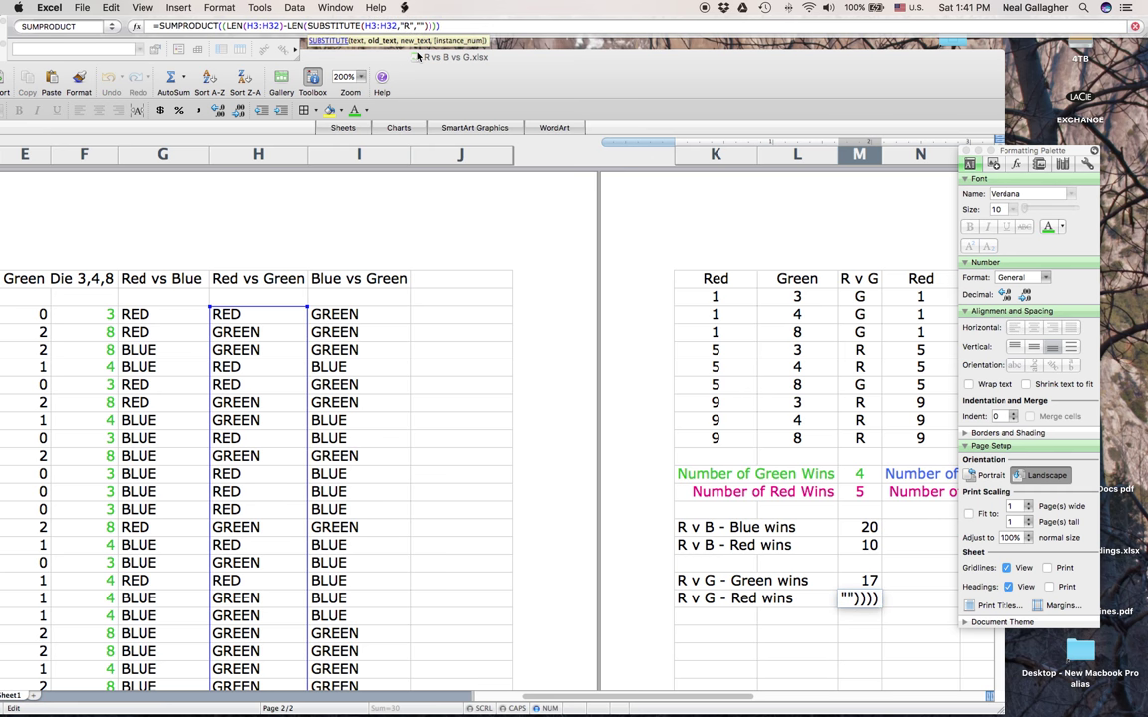
{"action": "key", "text": "BackSpace"}
{"action": "type", "text": "D"}
{"action": "key", "text": "Return"}
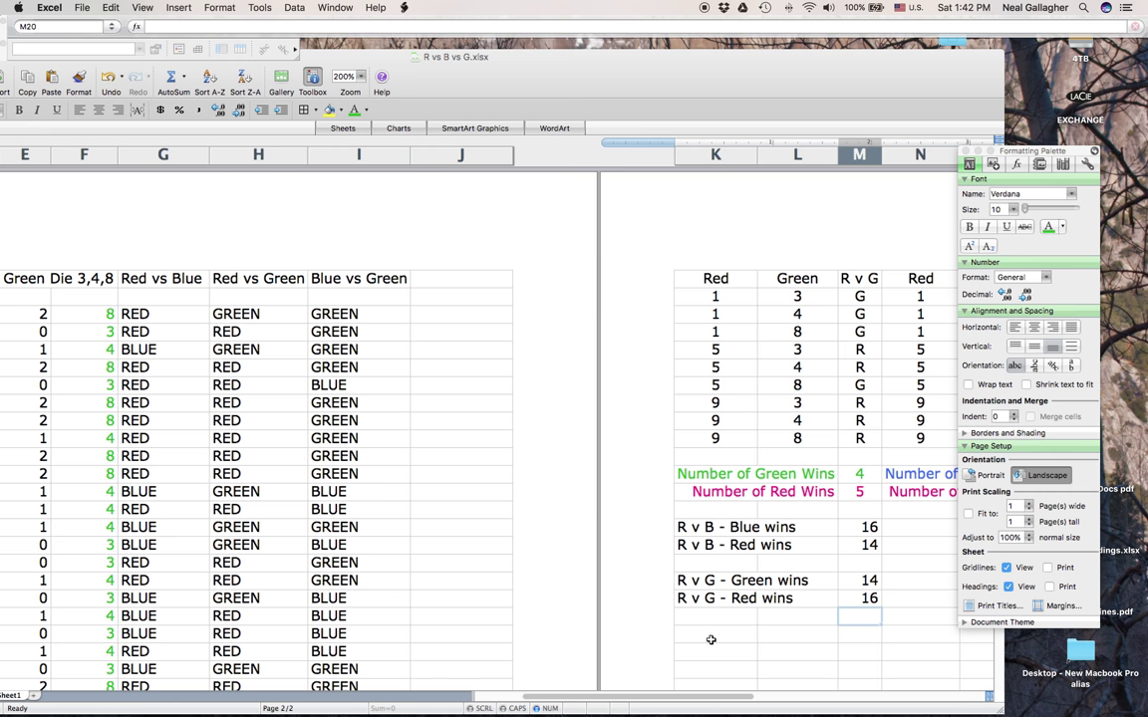
{"action": "left_click", "coordinate": [750, 635]}
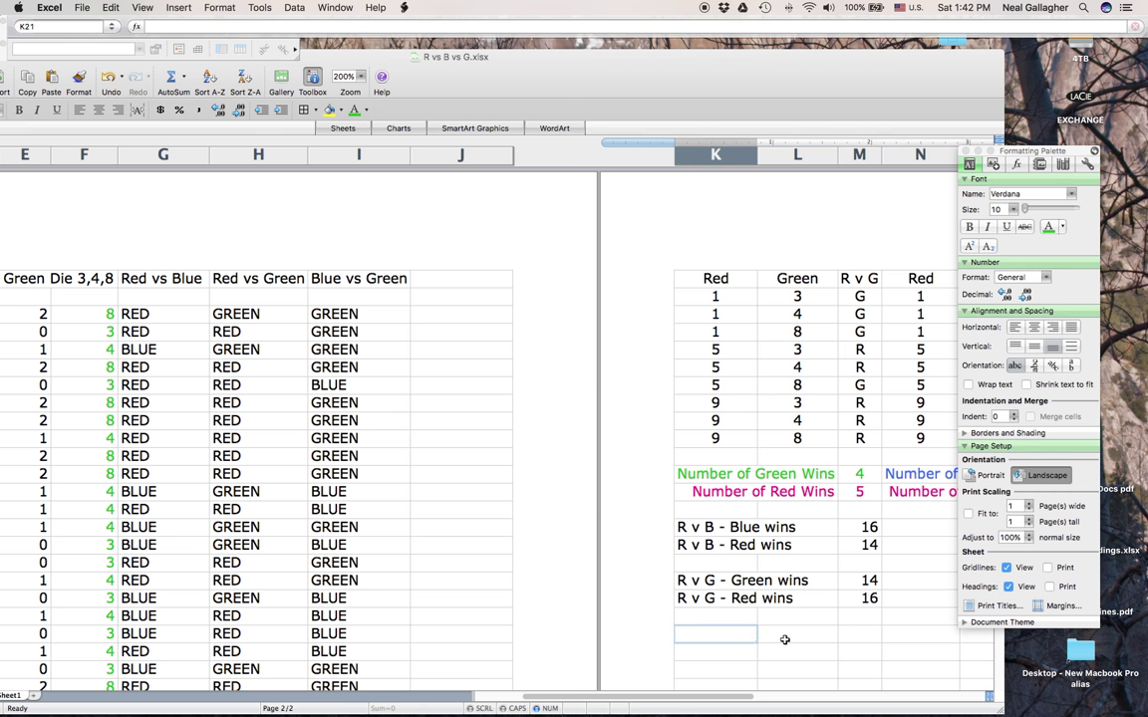
Merge K21 and L21 using Format Cells' Merge cells option
{"action": "left_click", "coordinate": [784, 640], "text": "shift"}
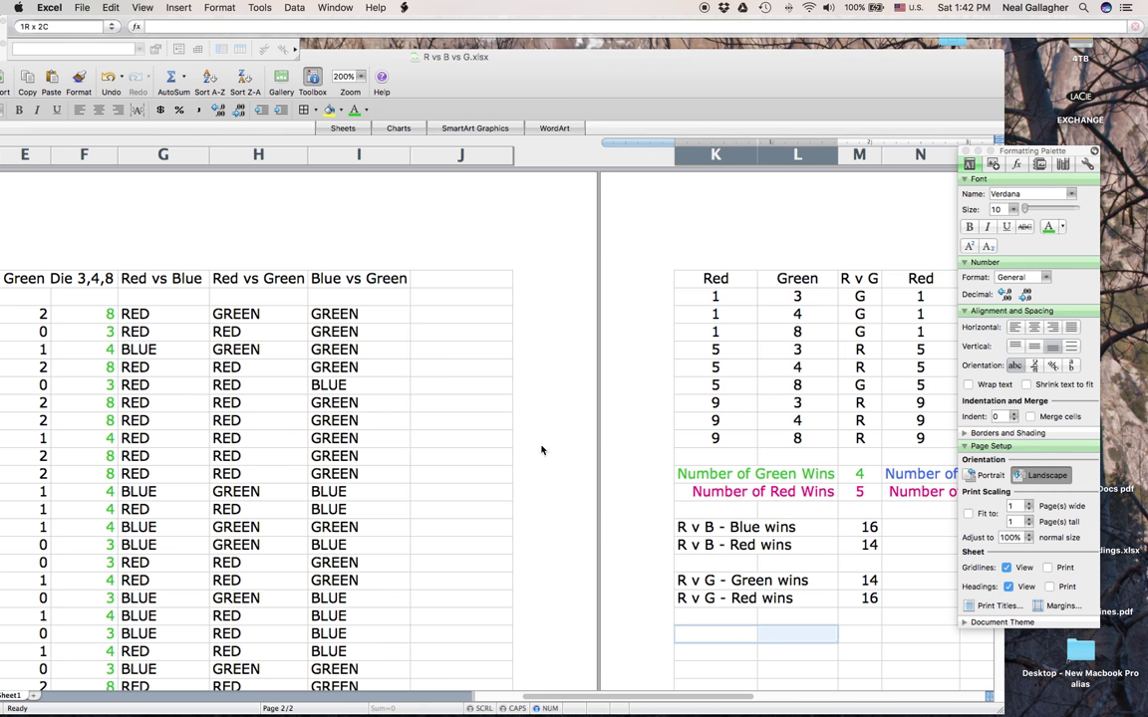
{"action": "left_click", "coordinate": [205, 8]}
{"action": "left_click", "coordinate": [225, 25]}
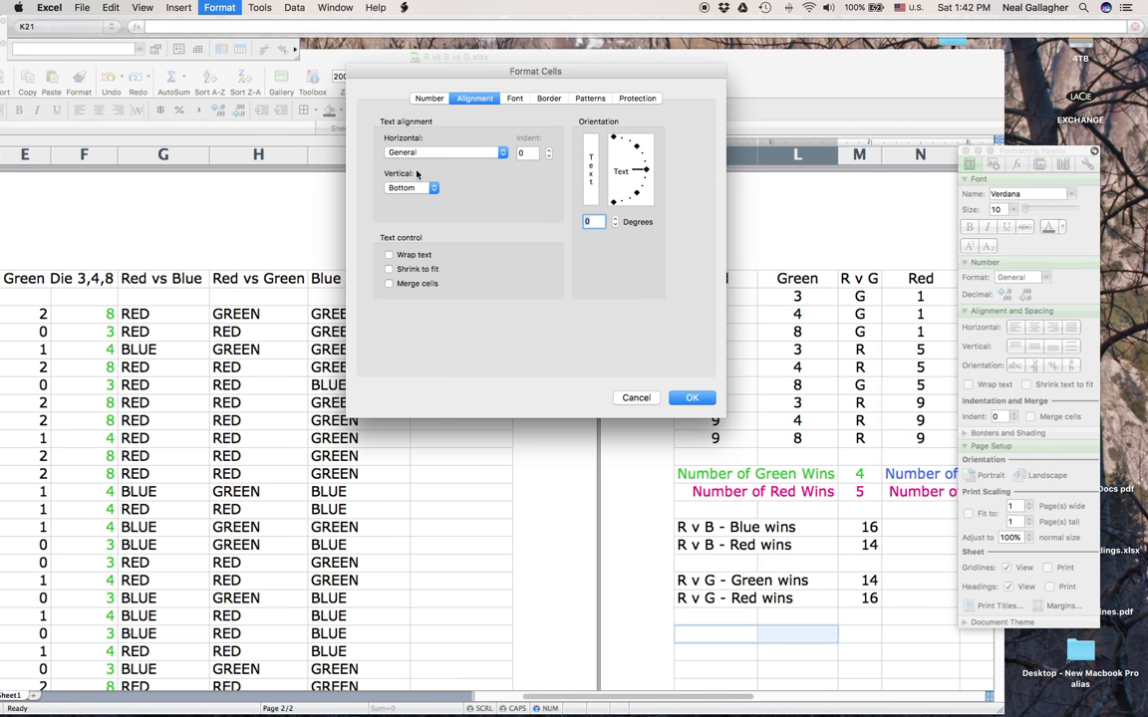
{"action": "left_click", "coordinate": [390, 284]}
{"action": "left_click", "coordinate": [691, 398]}
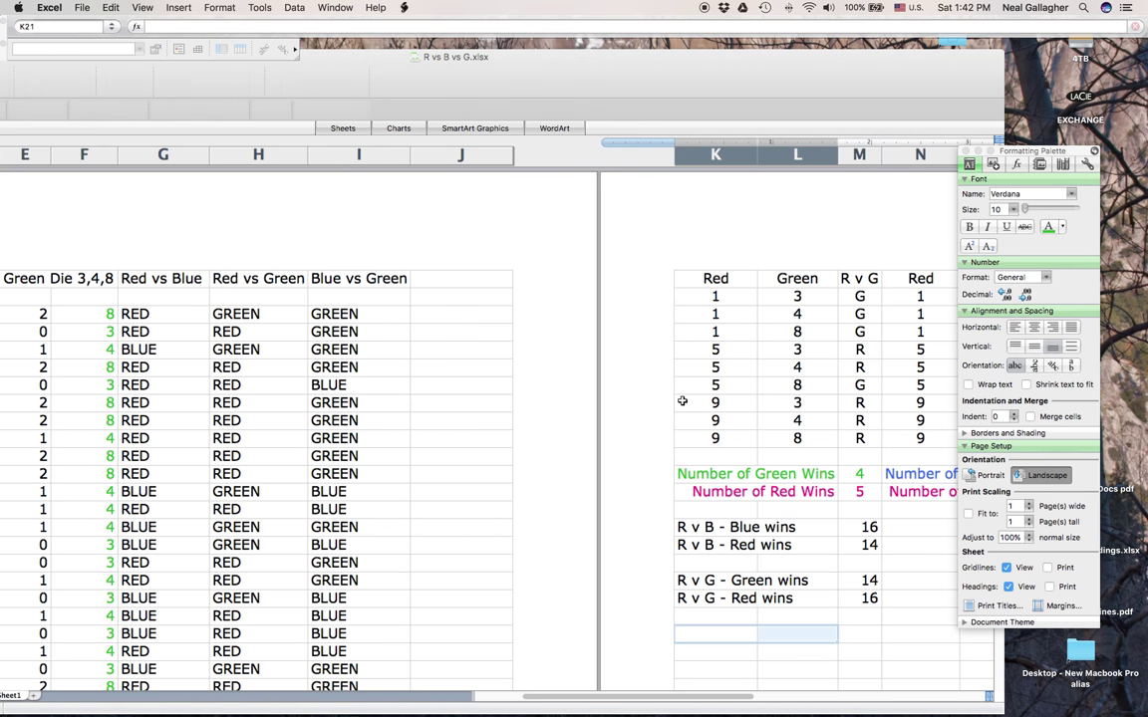
Merge K22 and L22 the same way
{"action": "left_click", "coordinate": [731, 653]}
{"action": "left_click", "coordinate": [796, 658], "text": "shift"}
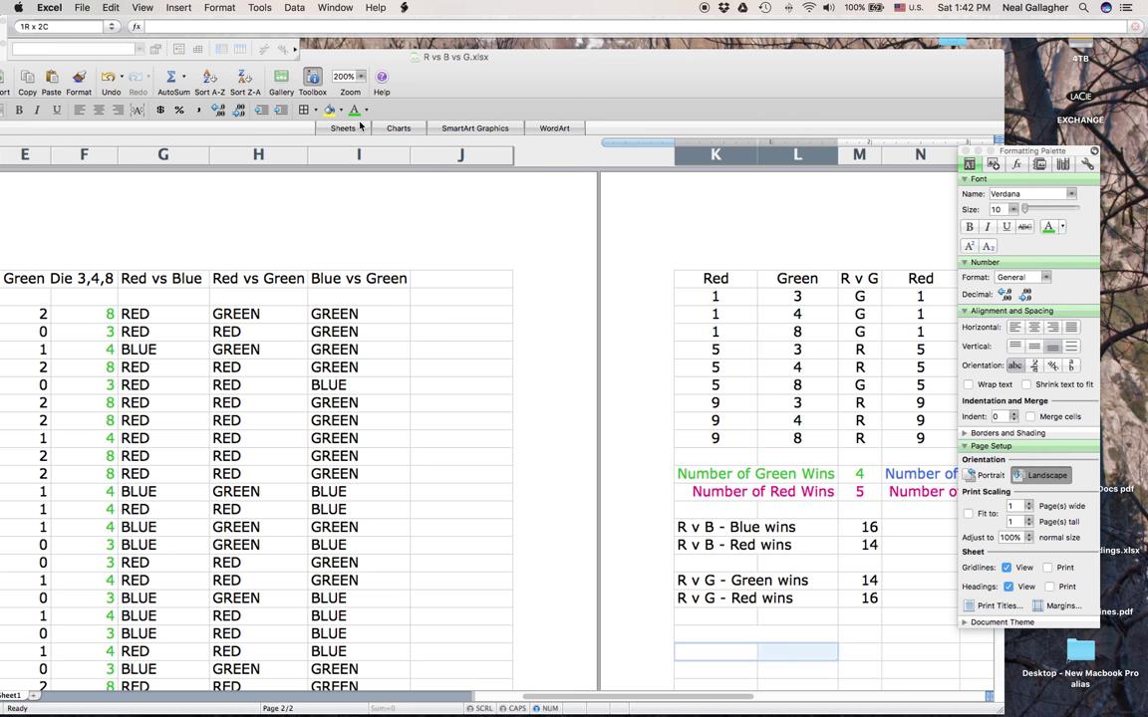
{"action": "left_click", "coordinate": [219, 8]}
{"action": "left_click", "coordinate": [223, 23]}
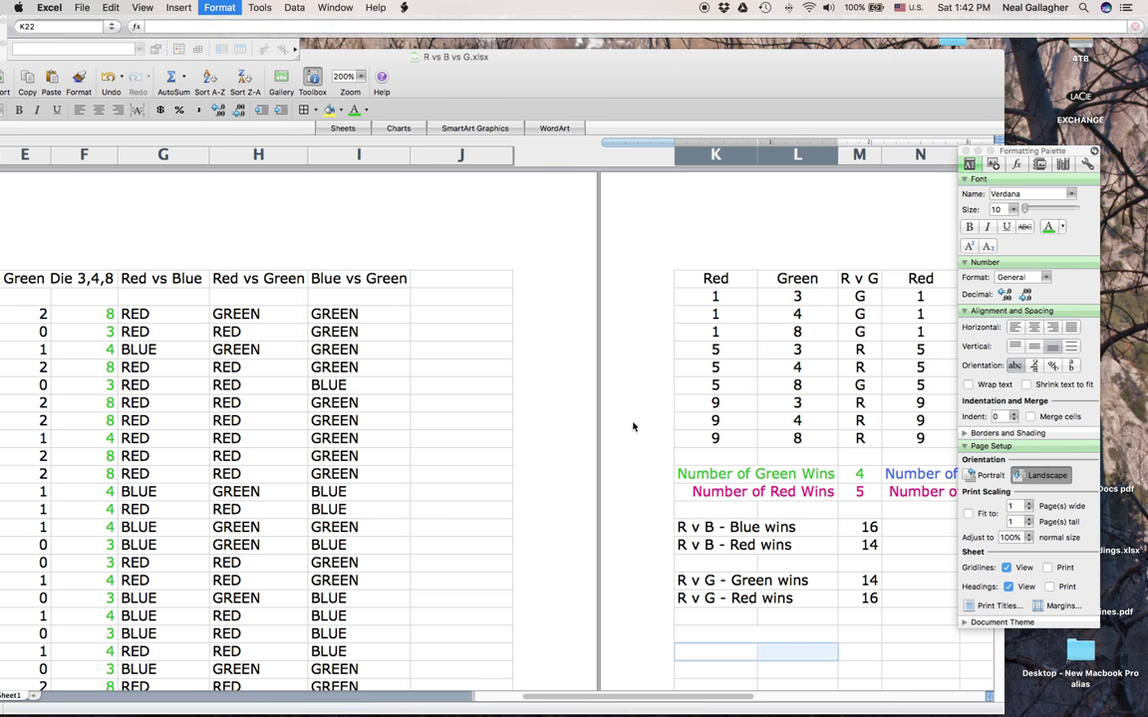
{"action": "left_click", "coordinate": [390, 284]}
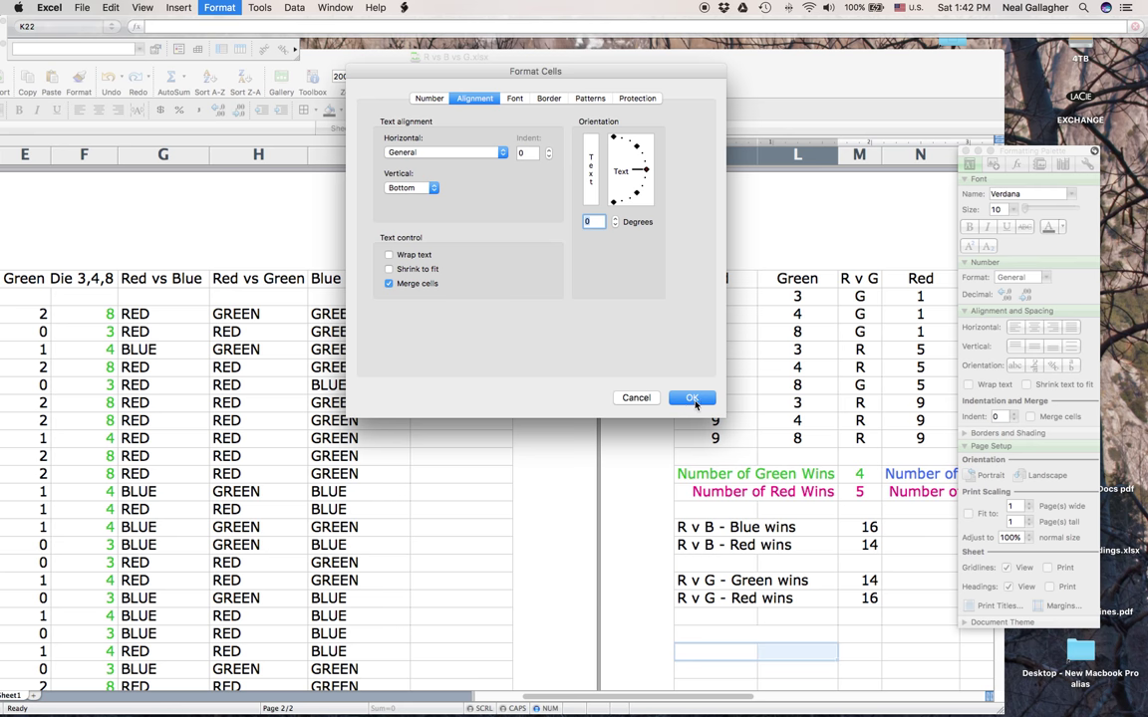
{"action": "left_click", "coordinate": [689, 397]}
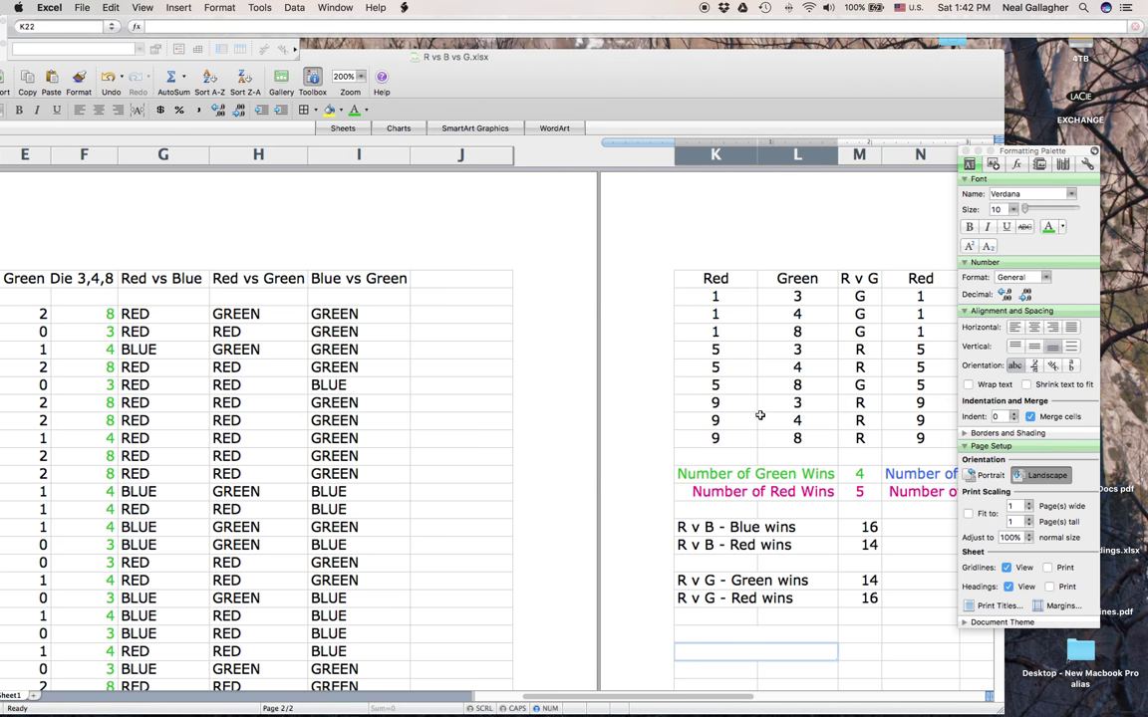
Label merged K21 'G v B - Green wins'
{"action": "left_click_drag", "start_coordinate": [798, 72], "coordinate": [779, 71]}
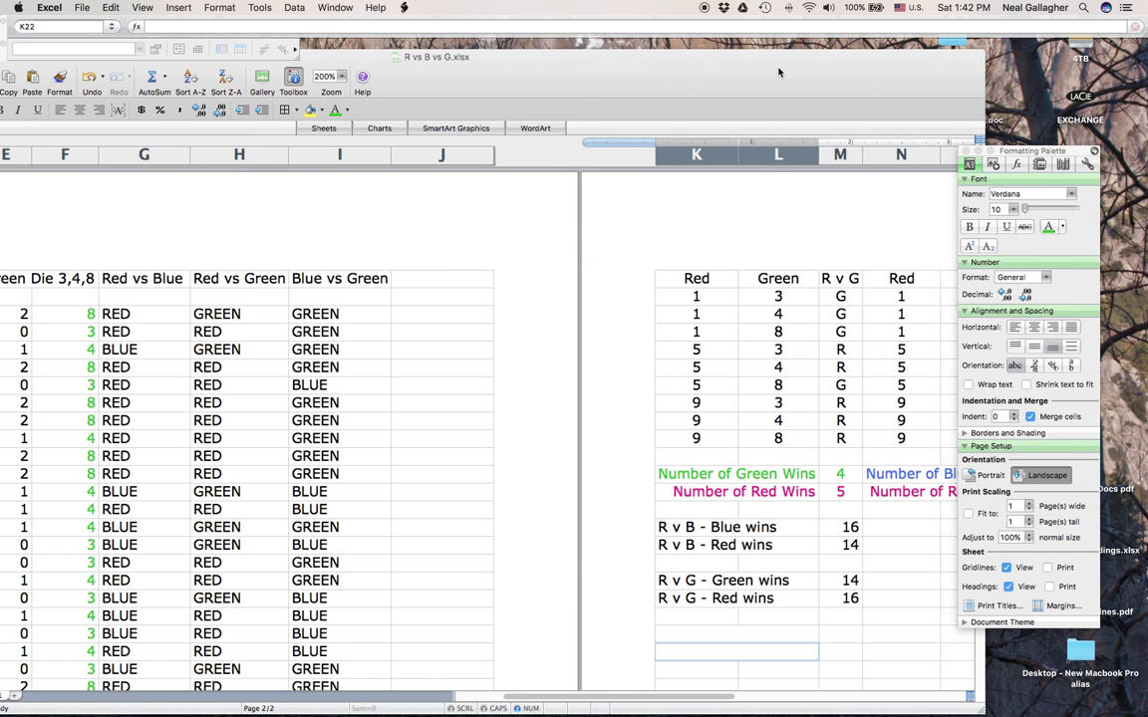
{"action": "left_click", "coordinate": [699, 633]}
{"action": "type", "text": "G V"}
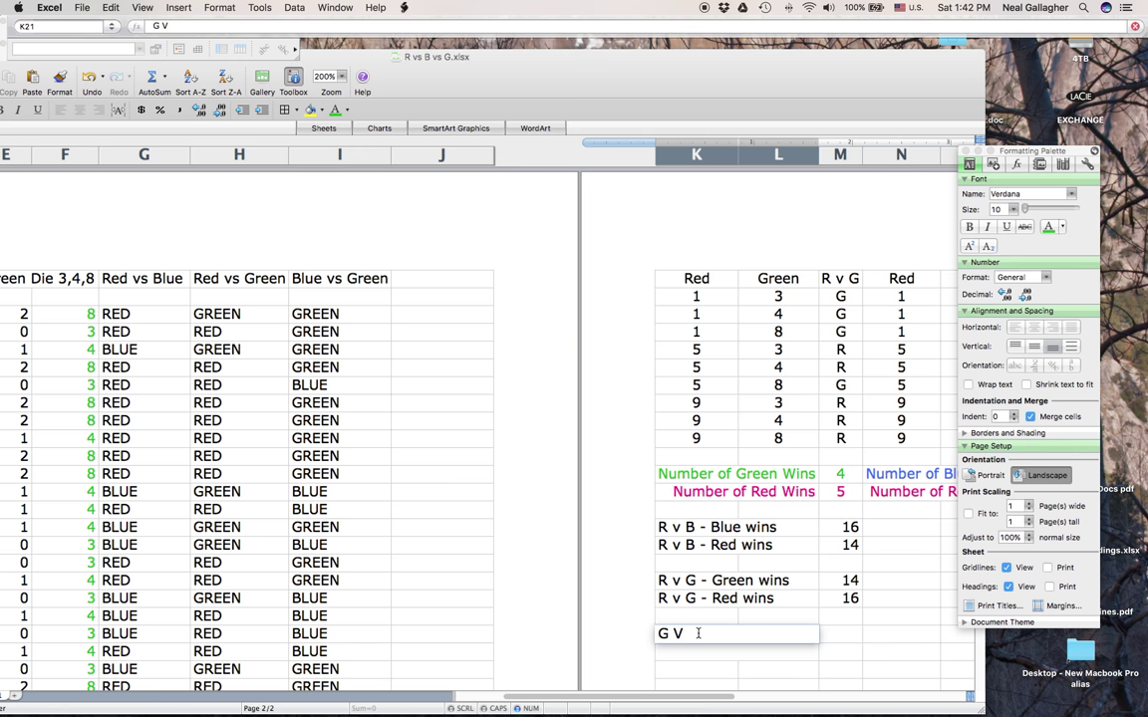
{"action": "key", "text": "BackSpace"}
{"action": "type", "text": "v G"}
{"action": "key", "text": "BackSpace"}
{"action": "type", "text": "B - Green sin"}
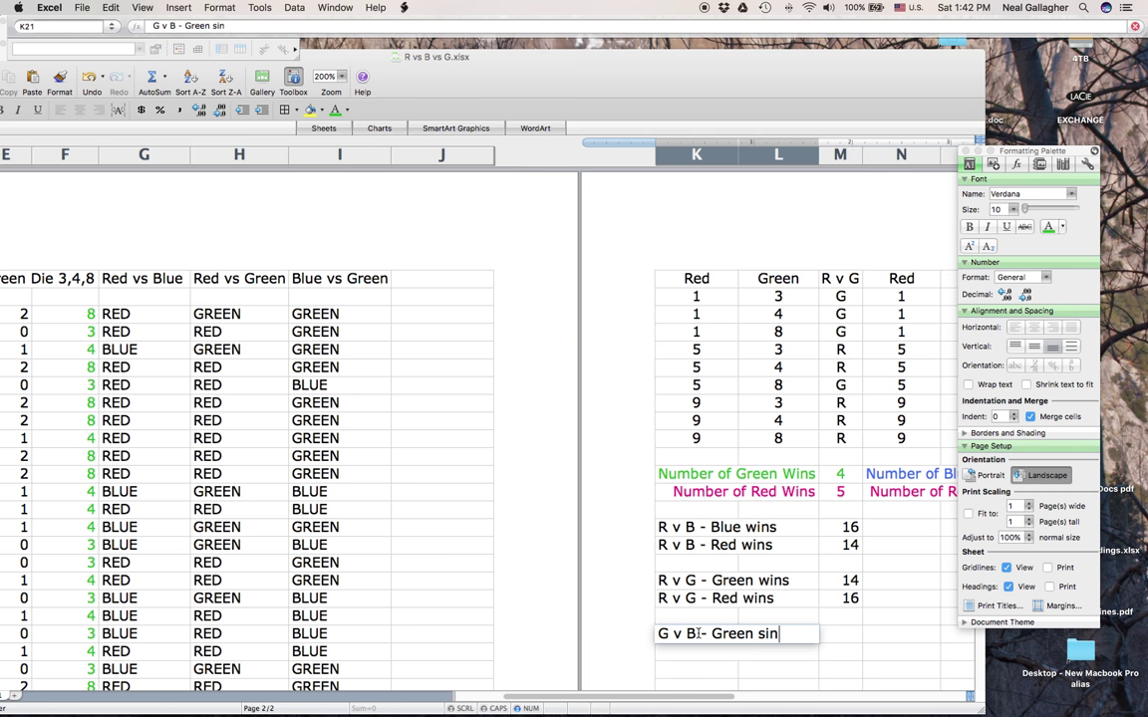
{"action": "key", "text": "BackSpace"}
{"action": "key", "text": "BackSpace"}
{"action": "key", "text": "BackSpace"}
{"action": "type", "text": "win"}
{"action": "key", "text": "Return"}
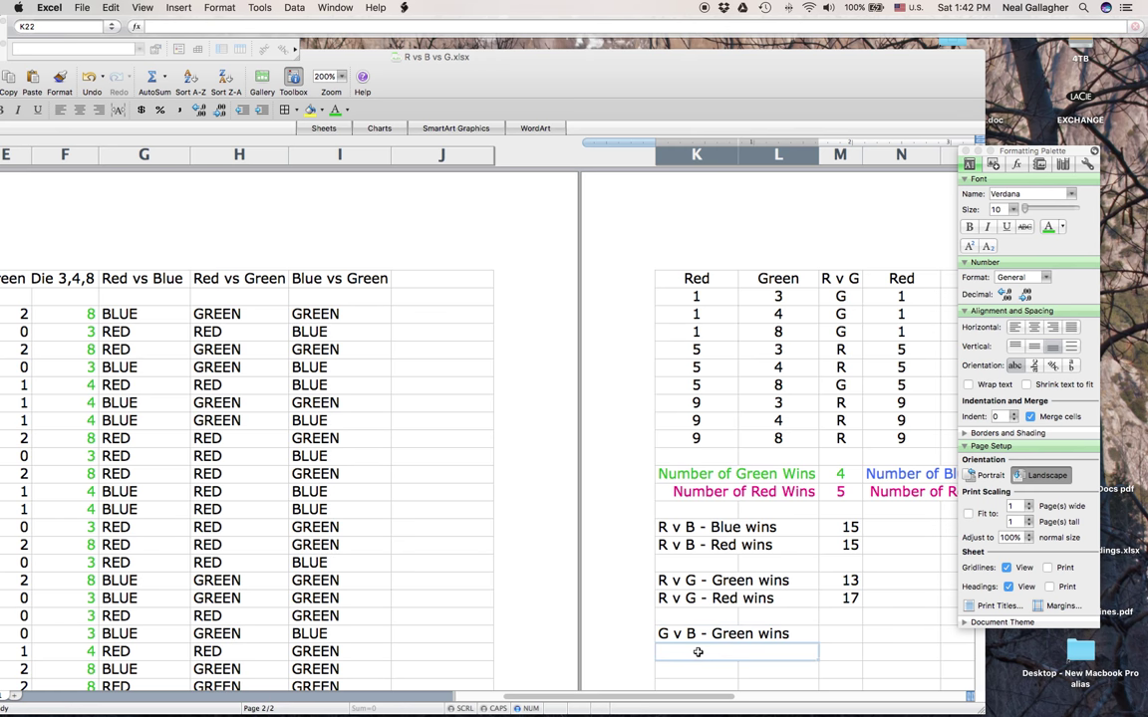
Label merged K22 'G v B - Blue wins'
{"action": "type", "text": "G "}
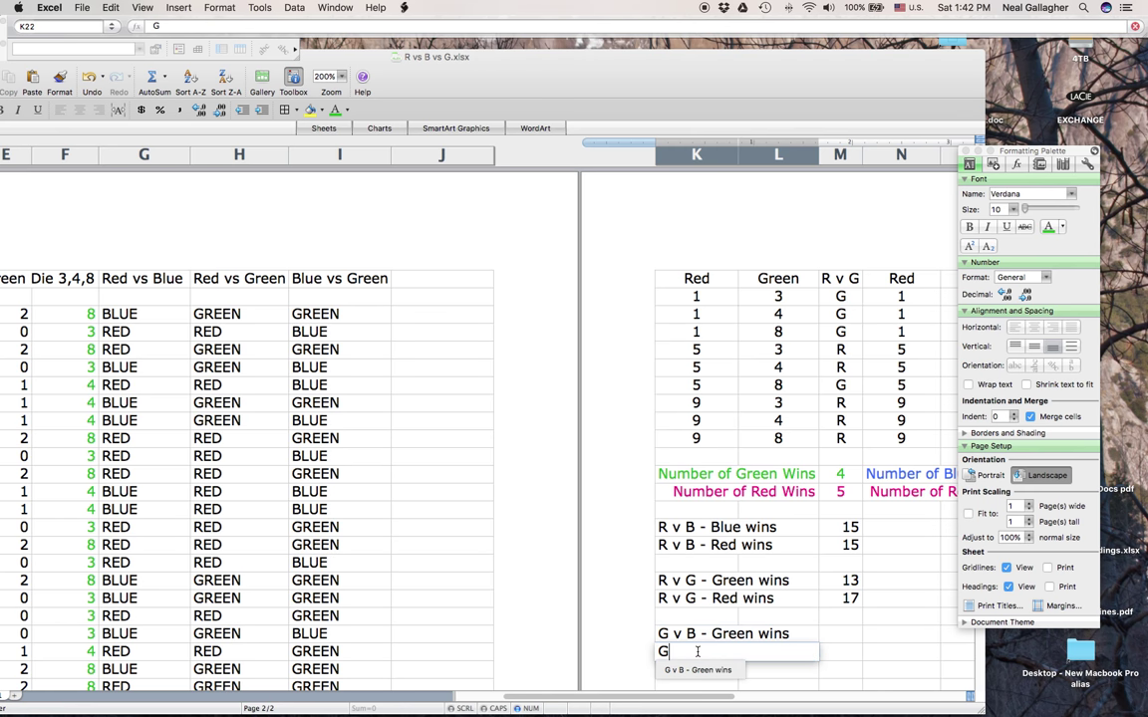
{"action": "type", "text": "v B - Blue"}
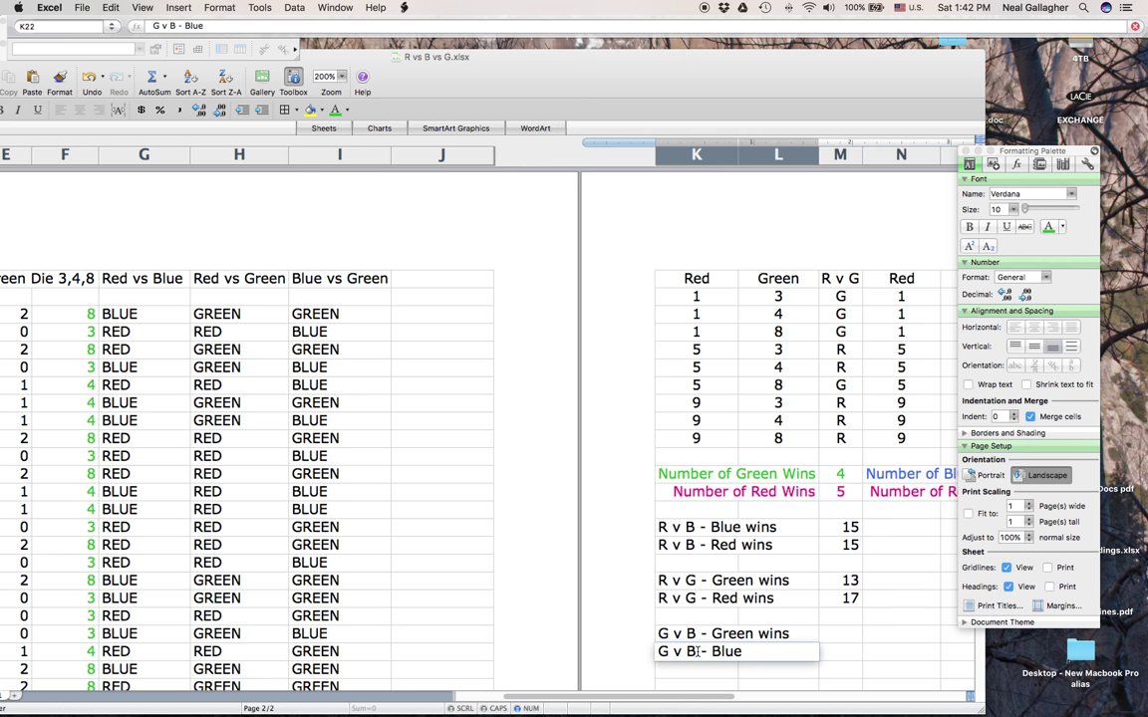
{"action": "type", "text": " wins"}
{"action": "key", "text": "Return"}
{"action": "left_click", "coordinate": [836, 635]}
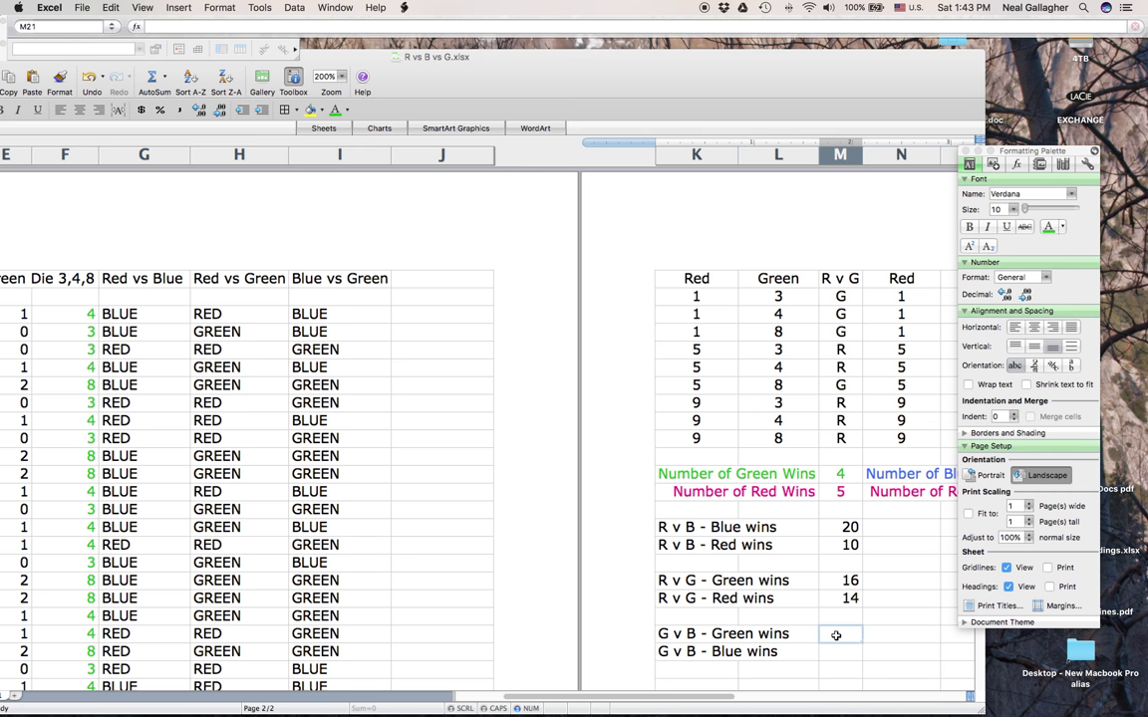
Paste the SUMPRODUCT counting formula into M21 and change its LEN range from H3:H32 to I3:I32
{"action": "left_click", "coordinate": [205, 28]}
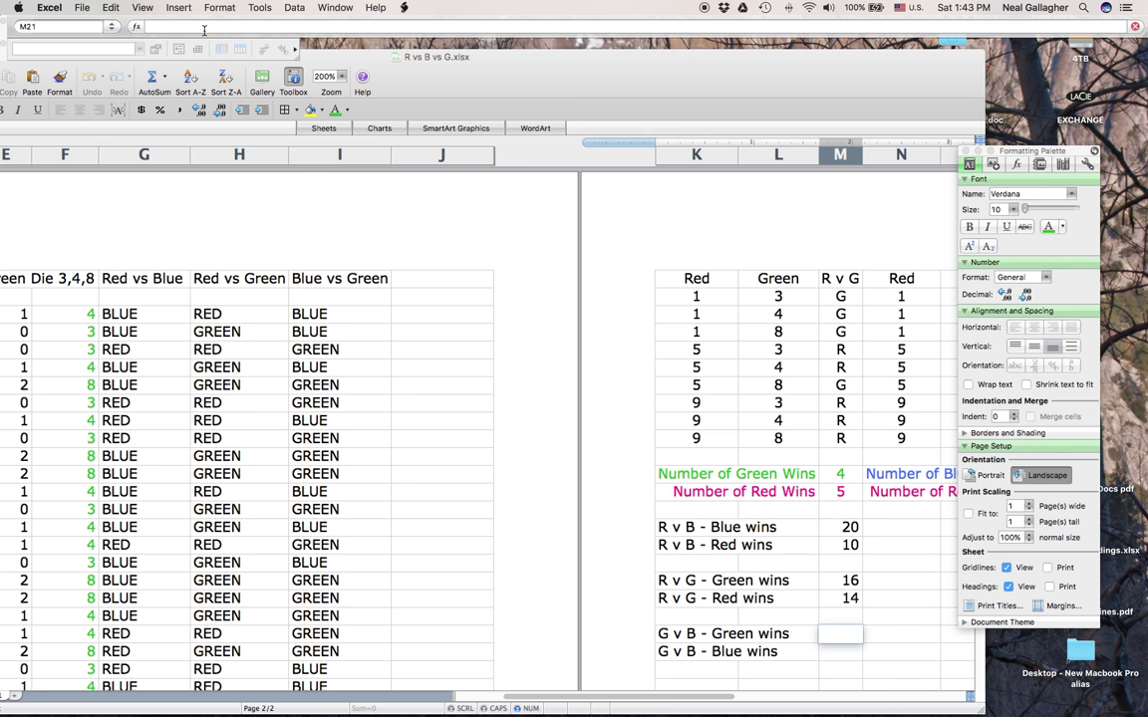
{"action": "type", "text": "=SUMPRODUCT((LEN(H3:H32)-LEN(SUBSTITUTE(H3:H32,\"G\",\"\"))))"}
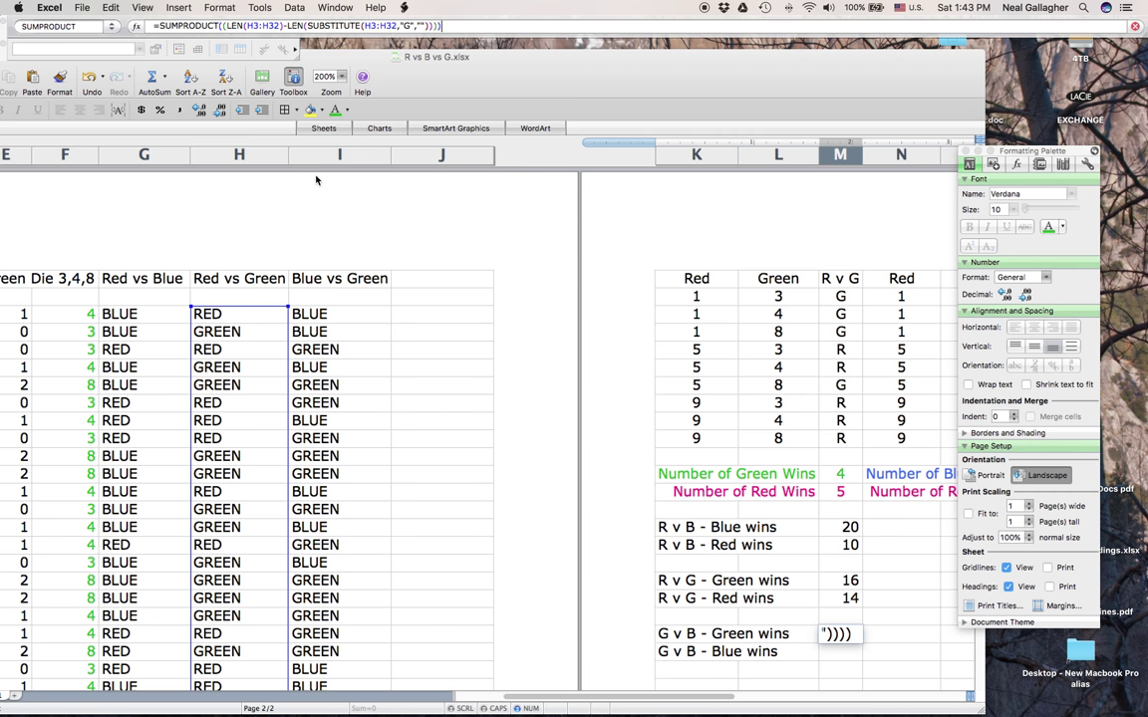
{"action": "left_click", "coordinate": [249, 26]}
{"action": "key", "text": "Delete"}
{"action": "type", "text": "I"}
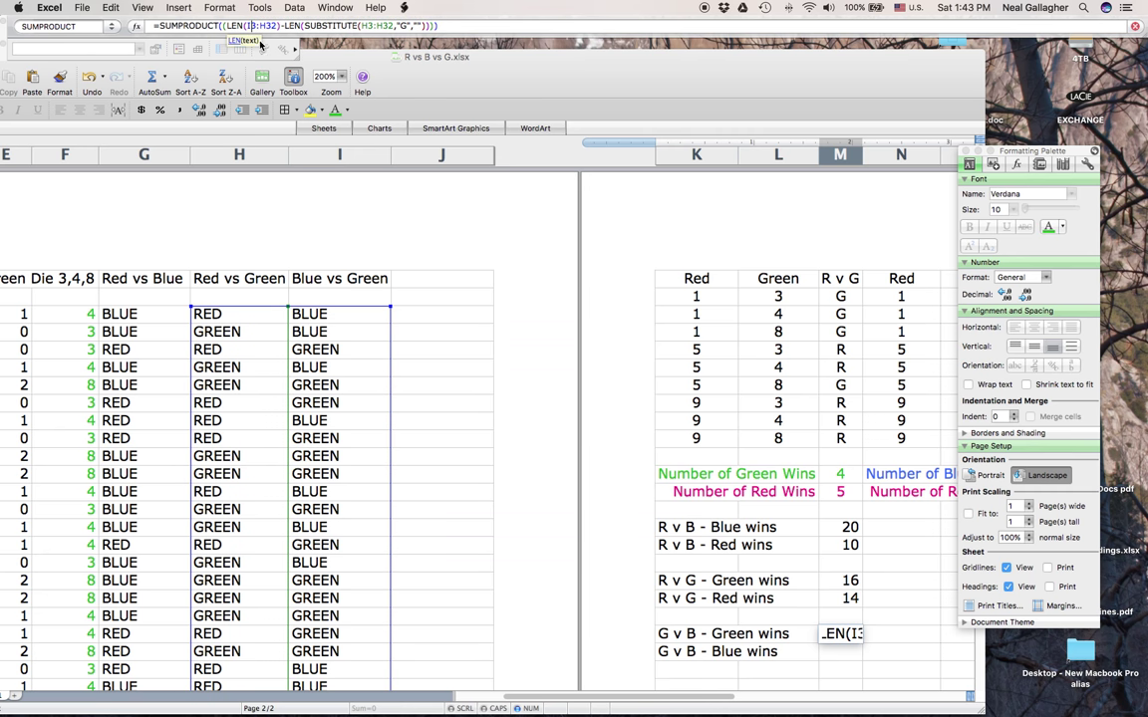
{"action": "left_click", "coordinate": [263, 26]}
{"action": "key", "text": "Delete"}
{"action": "type", "text": "I"}
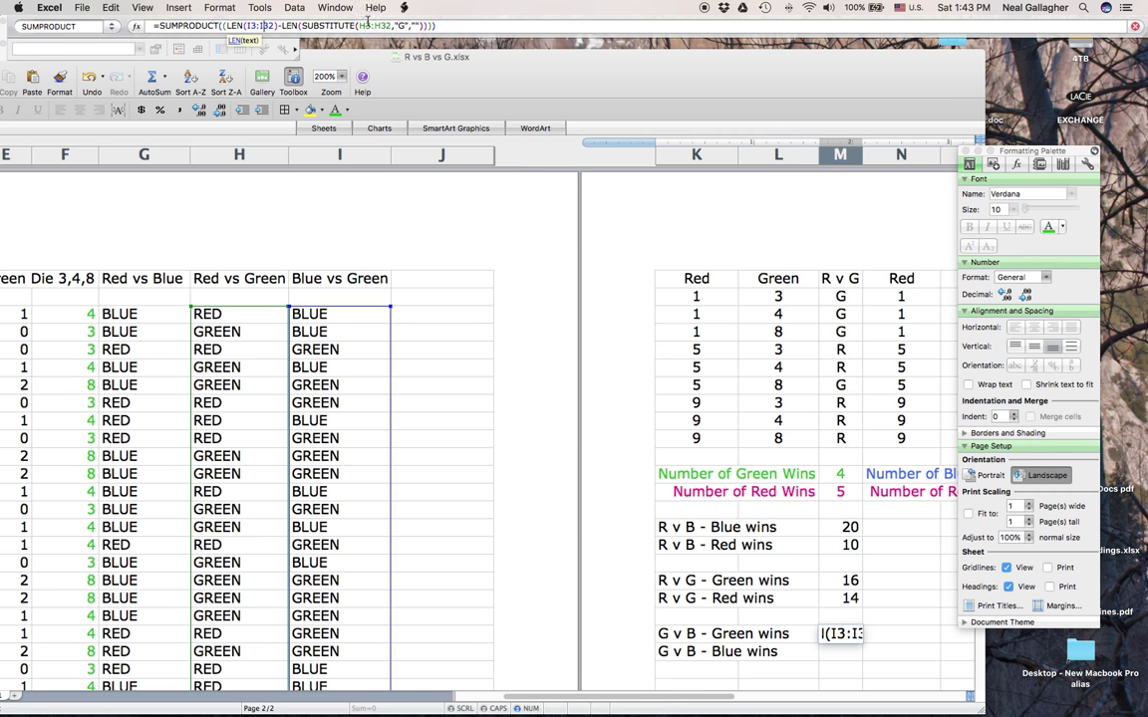
Change the SUBSTITUTE range to I3:I32 and commit, giving 16 Green wins
{"action": "left_click", "coordinate": [366, 26]}
{"action": "key", "text": "BackSpace"}
{"action": "type", "text": "I"}
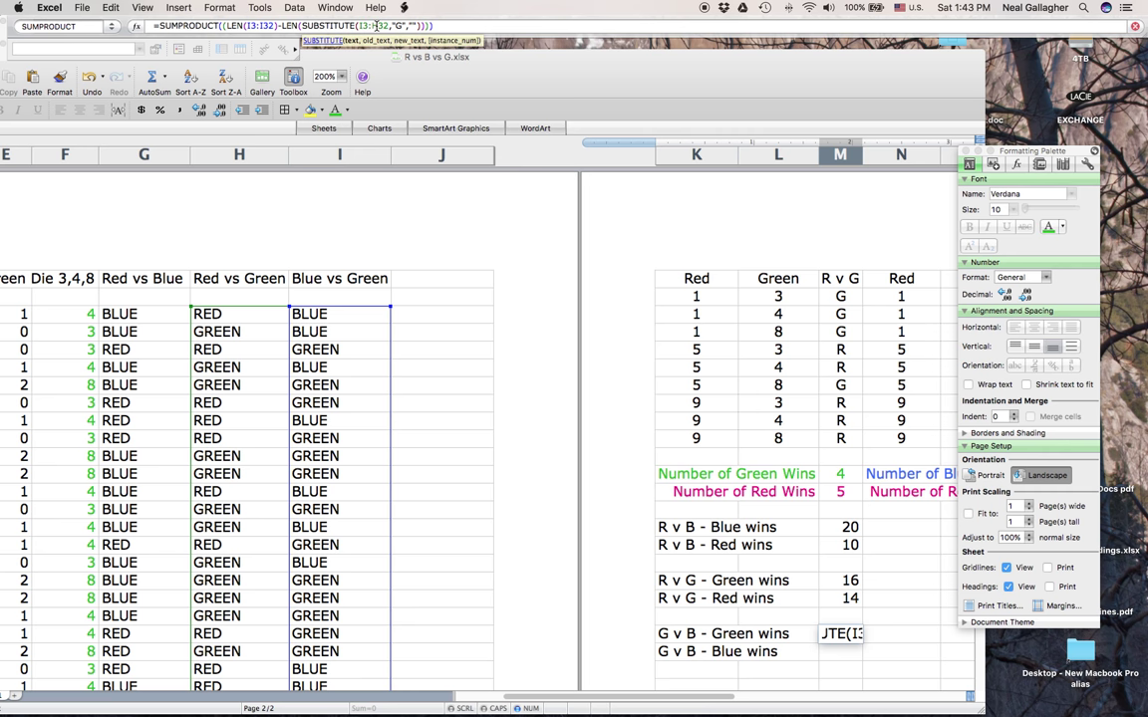
{"action": "left_click", "coordinate": [379, 26]}
{"action": "key", "text": "BackSpace"}
{"action": "type", "text": "I"}
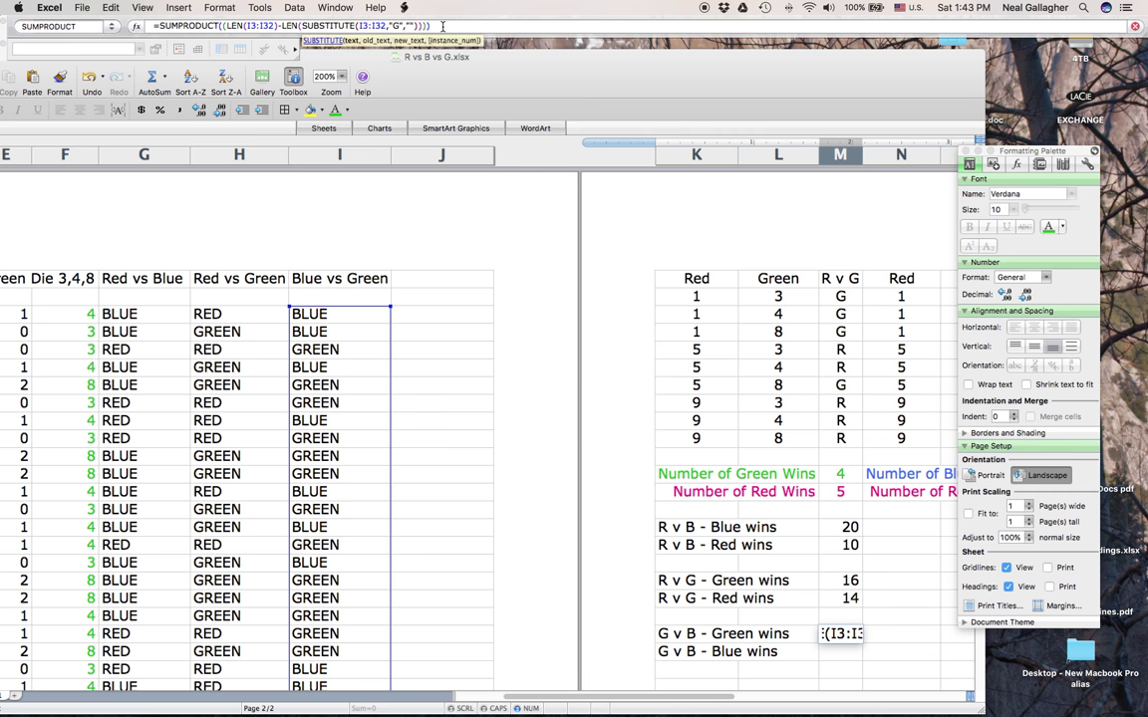
{"action": "key", "text": "Return"}
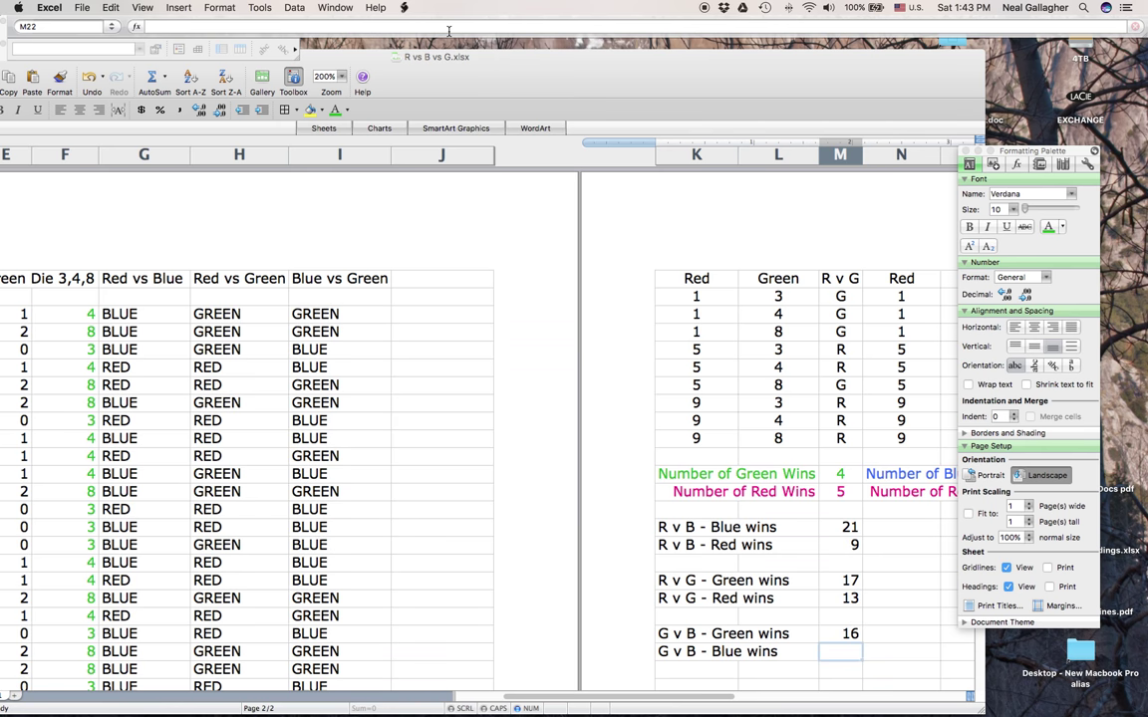
{"action": "left_click", "coordinate": [839, 633]}
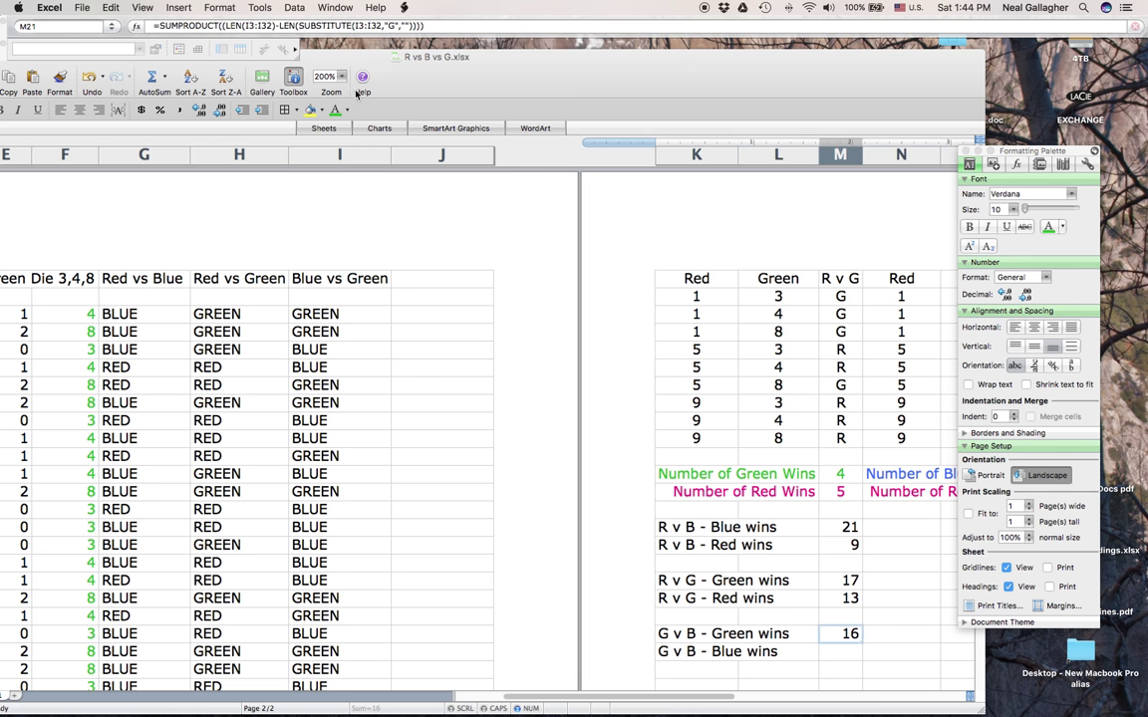
Copy M21's formula into M22 and change the counted letter from "G" to "B", giving 14 Blue wins
{"action": "left_click", "coordinate": [367, 15]}
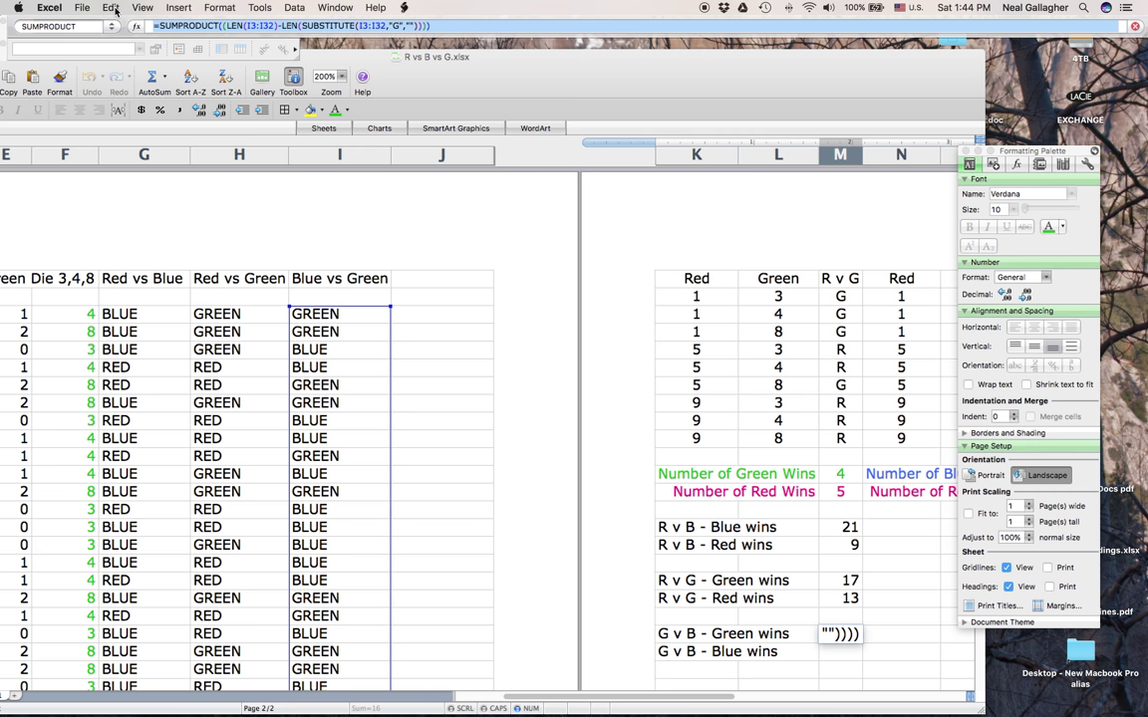
{"action": "key", "text": "Return"}
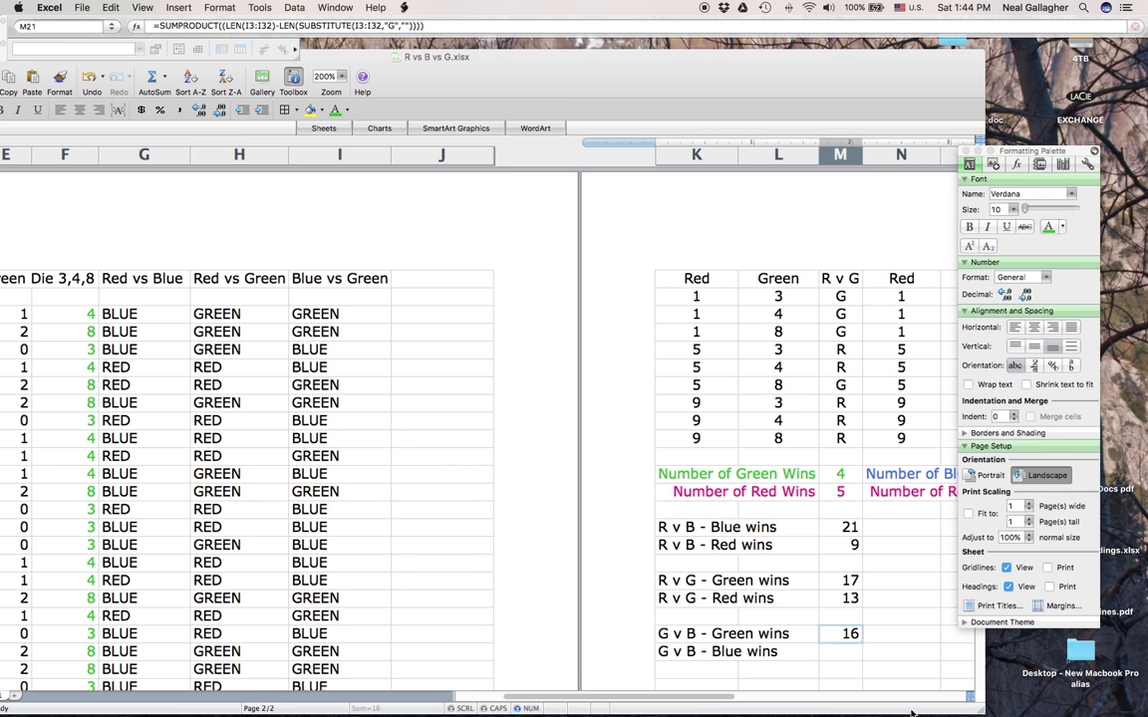
{"action": "left_click", "coordinate": [835, 652]}
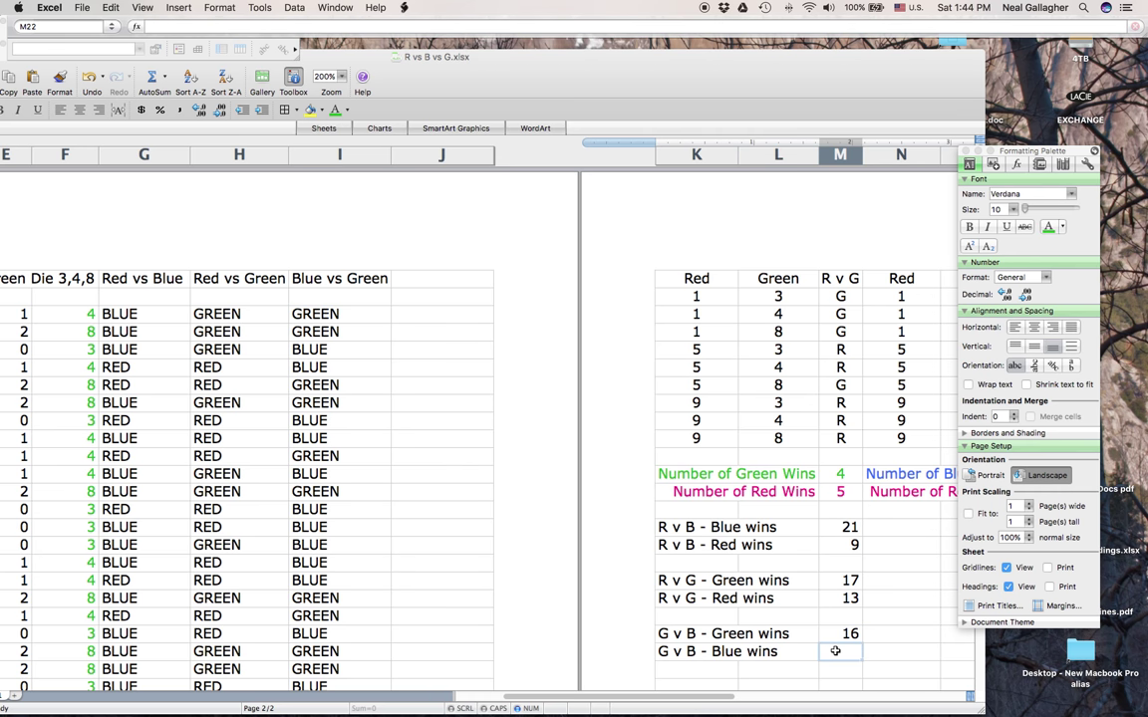
{"action": "key", "text": "ctrl+v"}
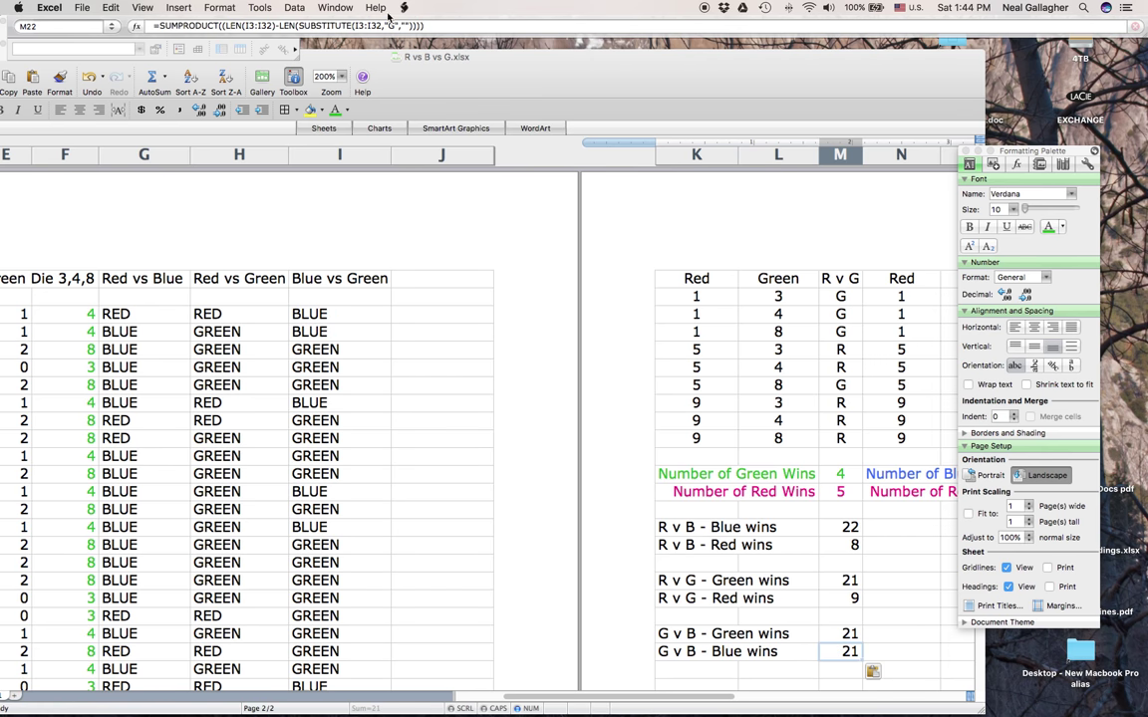
{"action": "left_click", "coordinate": [393, 25]}
{"action": "left_click", "coordinate": [400, 27]}
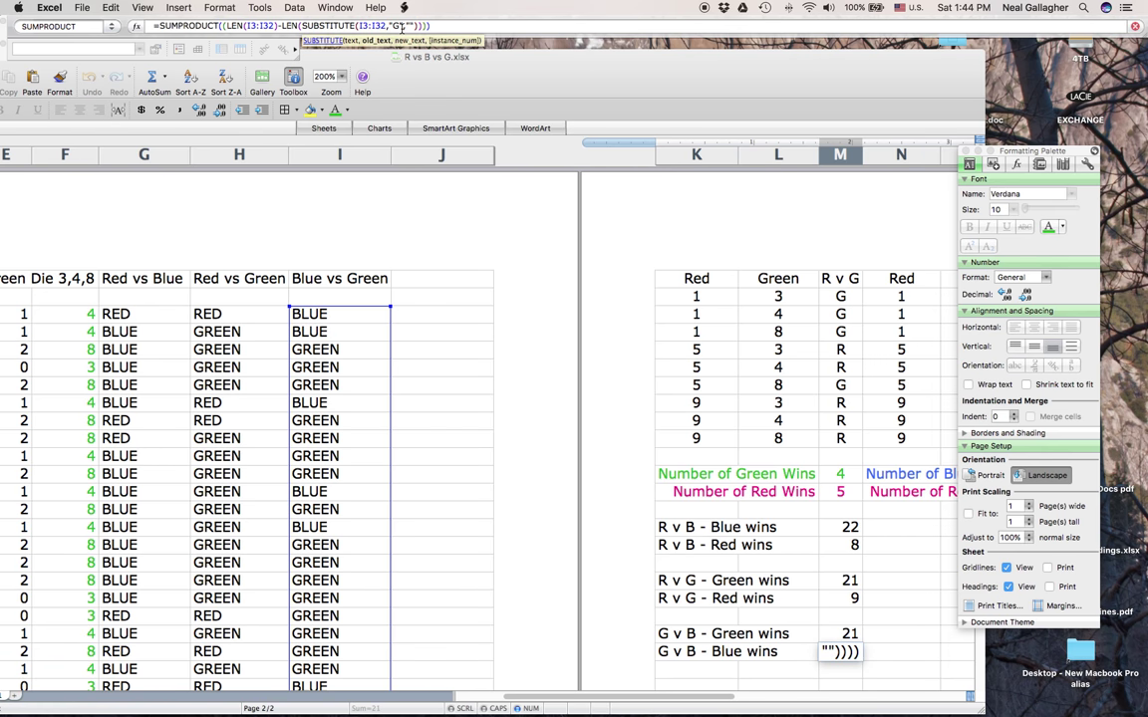
{"action": "key", "text": "BackSpace"}
{"action": "type", "text": "B"}
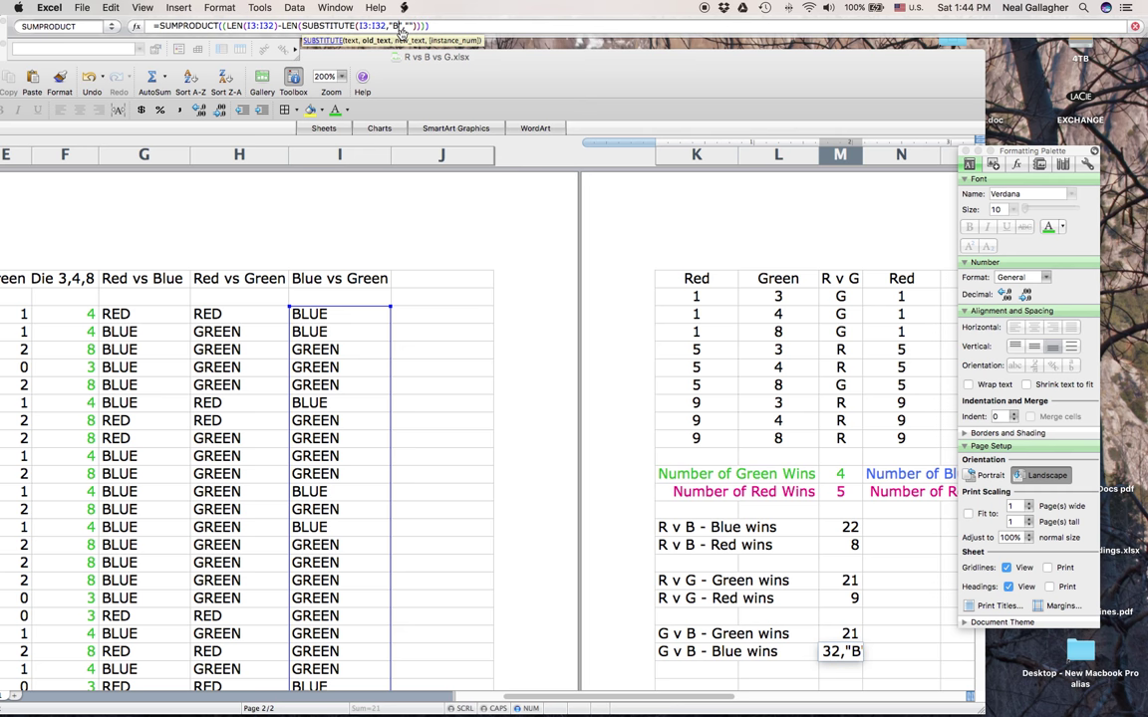
{"action": "key", "text": "Return"}
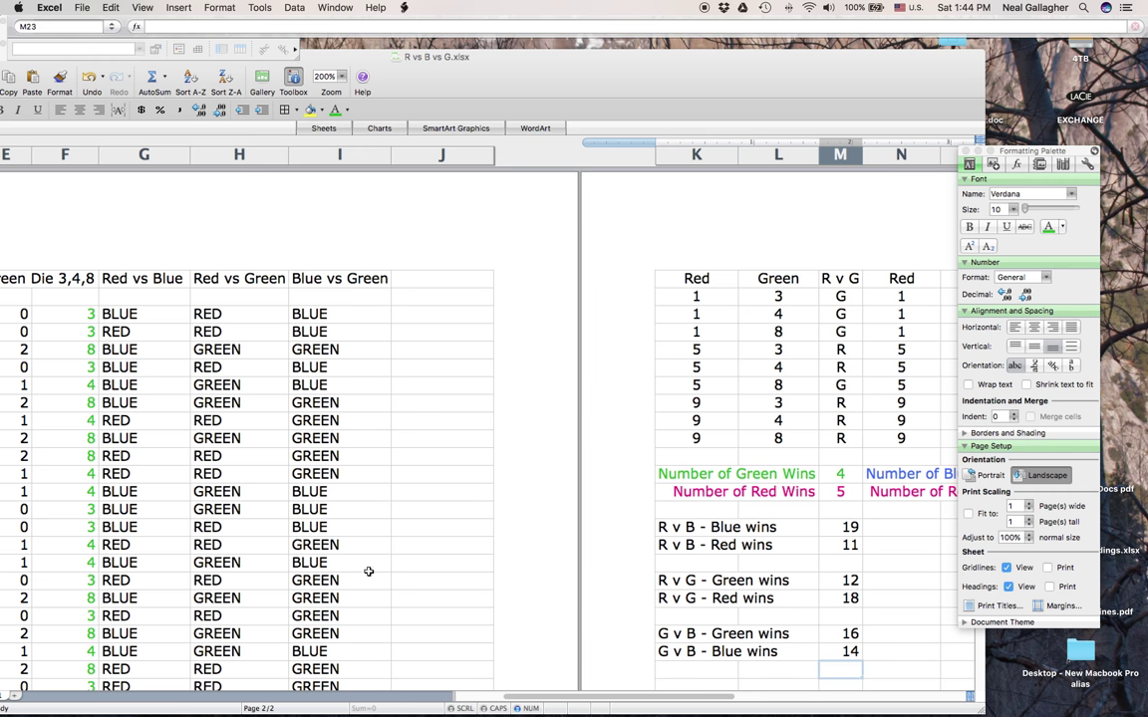
Shift and enlarge the workbook window until columns K through S show every win tally
{"action": "scroll", "coordinate": [637, 563], "scroll_direction": "down", "scroll_amount": 10}
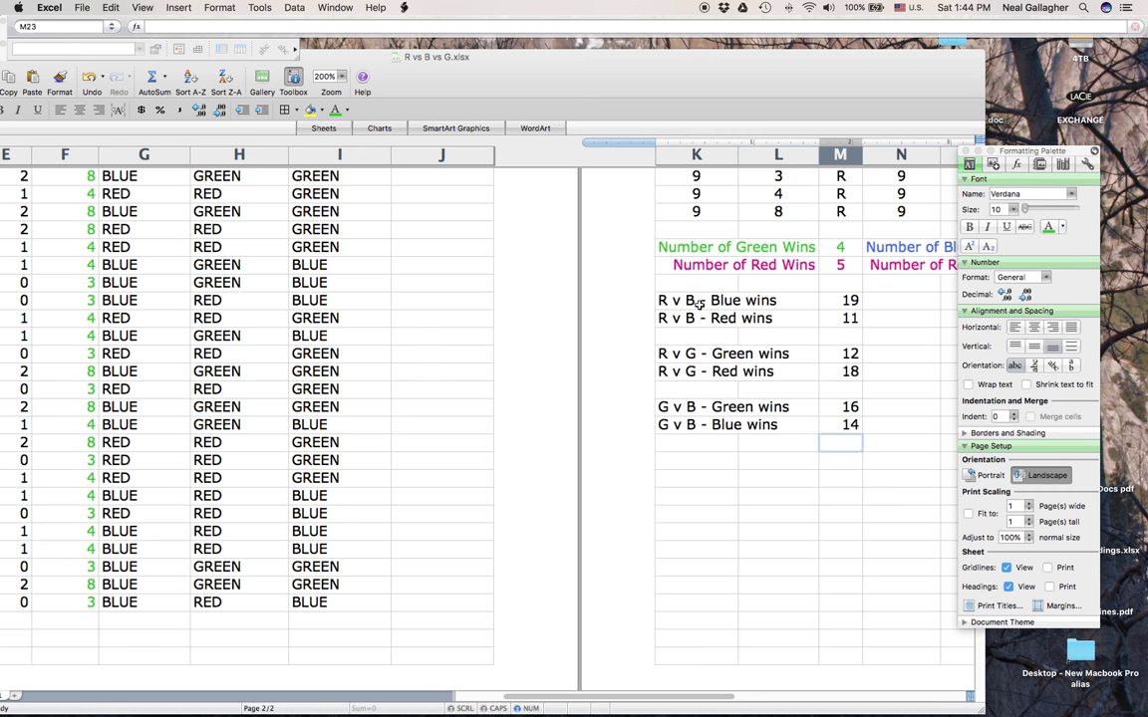
{"action": "left_click_drag", "start_coordinate": [762, 42], "coordinate": [648, 42]}
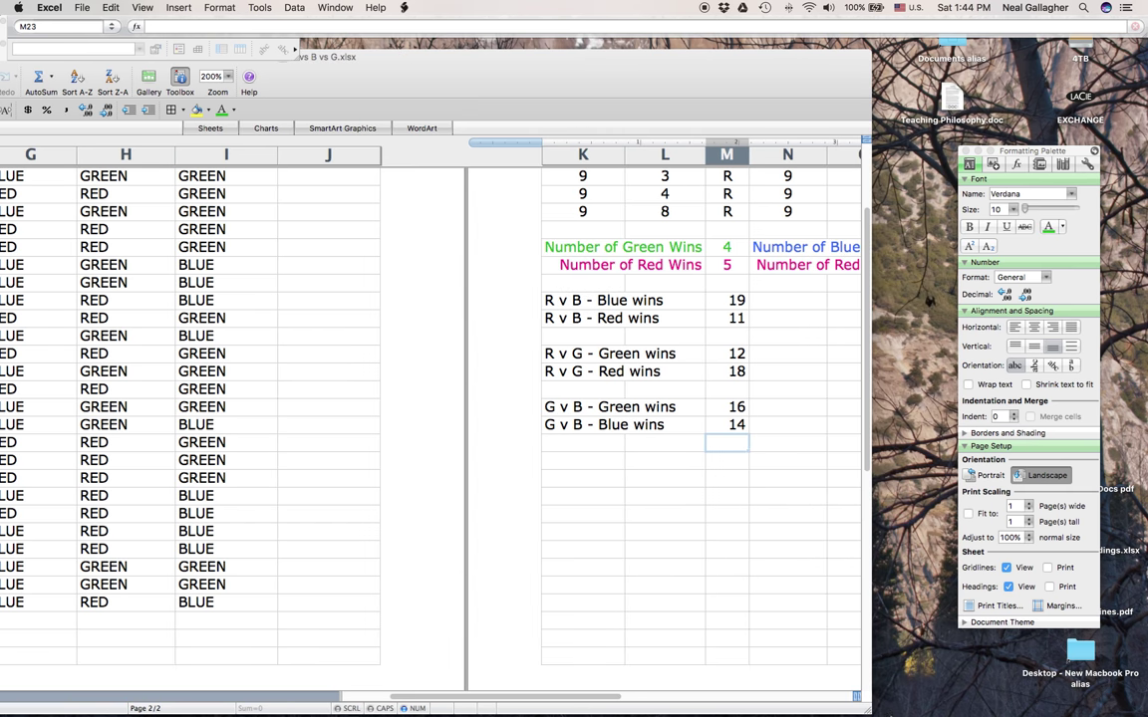
{"action": "left_click_drag", "start_coordinate": [867, 711], "coordinate": [981, 713]}
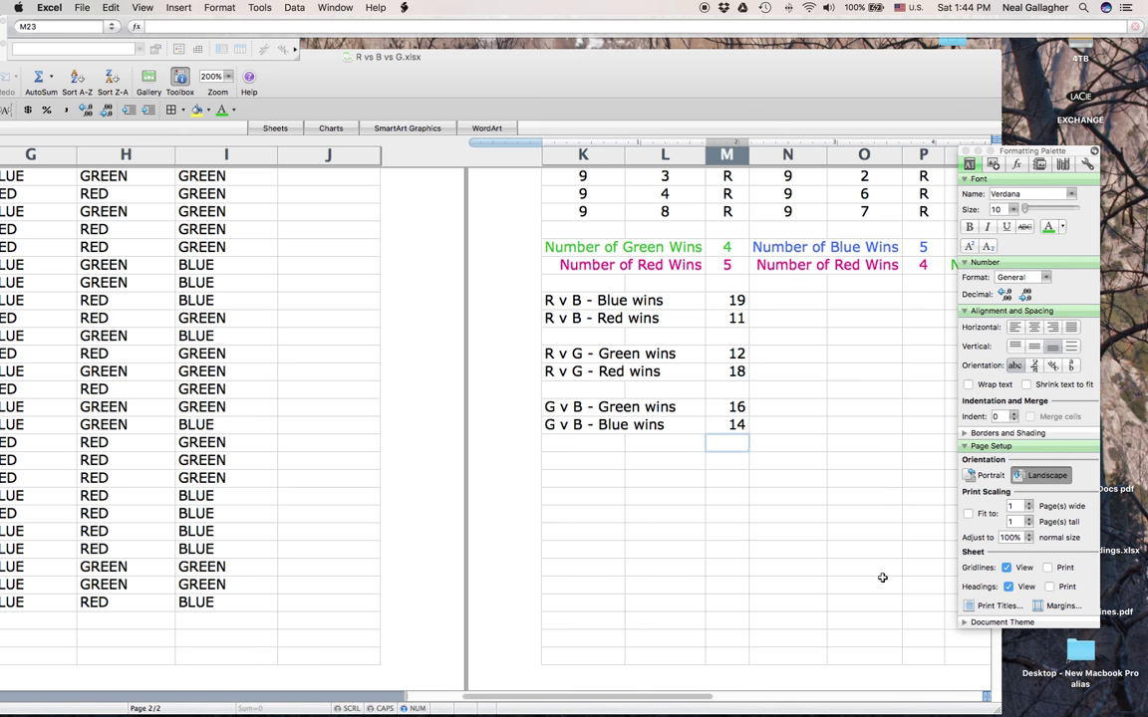
{"action": "left_click_drag", "start_coordinate": [996, 710], "coordinate": [1071, 713]}
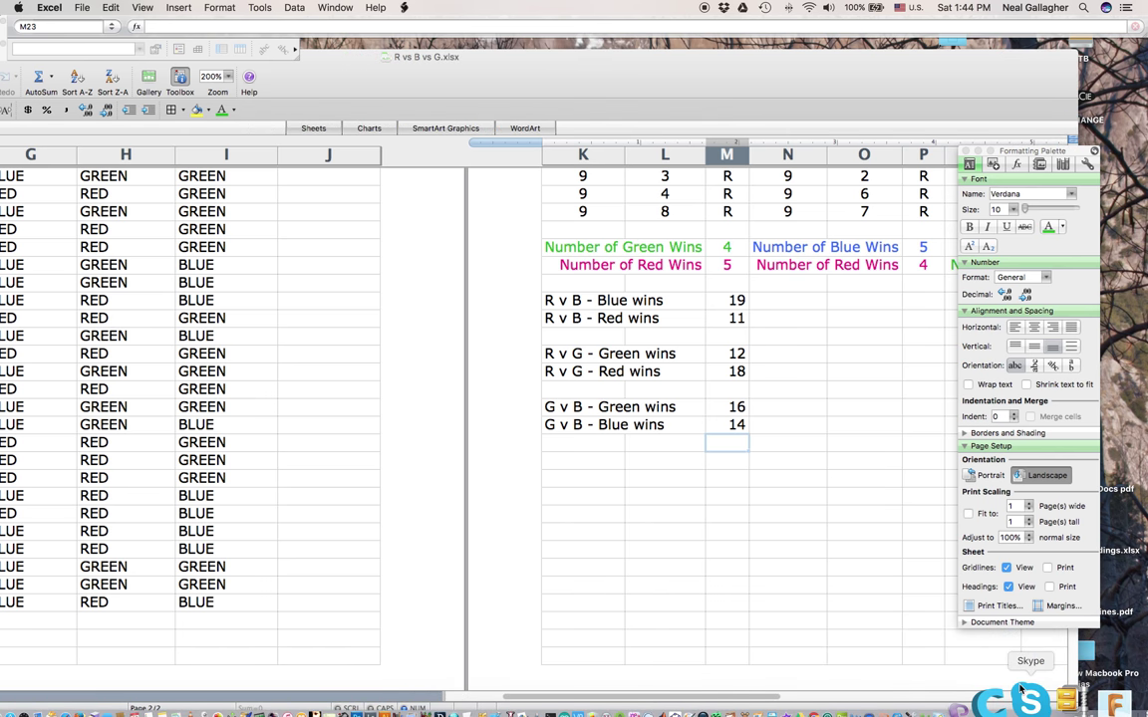
{"action": "left_click", "coordinate": [867, 583]}
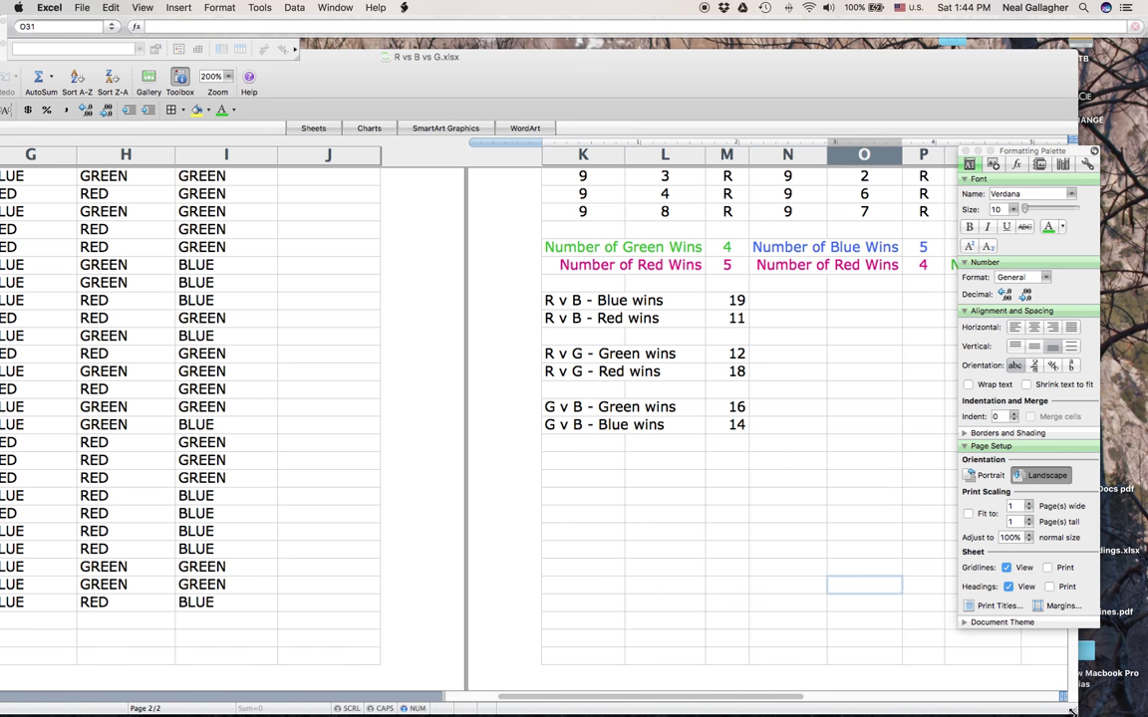
{"action": "left_click_drag", "start_coordinate": [1076, 711], "coordinate": [1143, 713]}
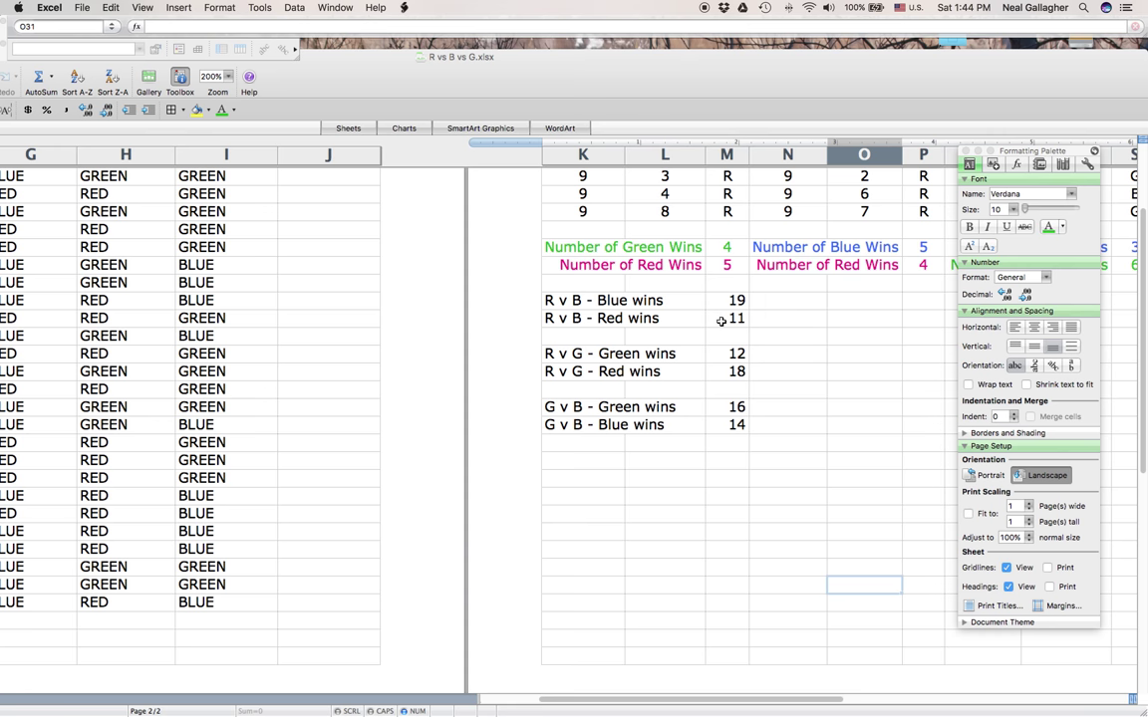
{"action": "scroll", "coordinate": [721, 321], "scroll_direction": "up", "scroll_amount": 1}
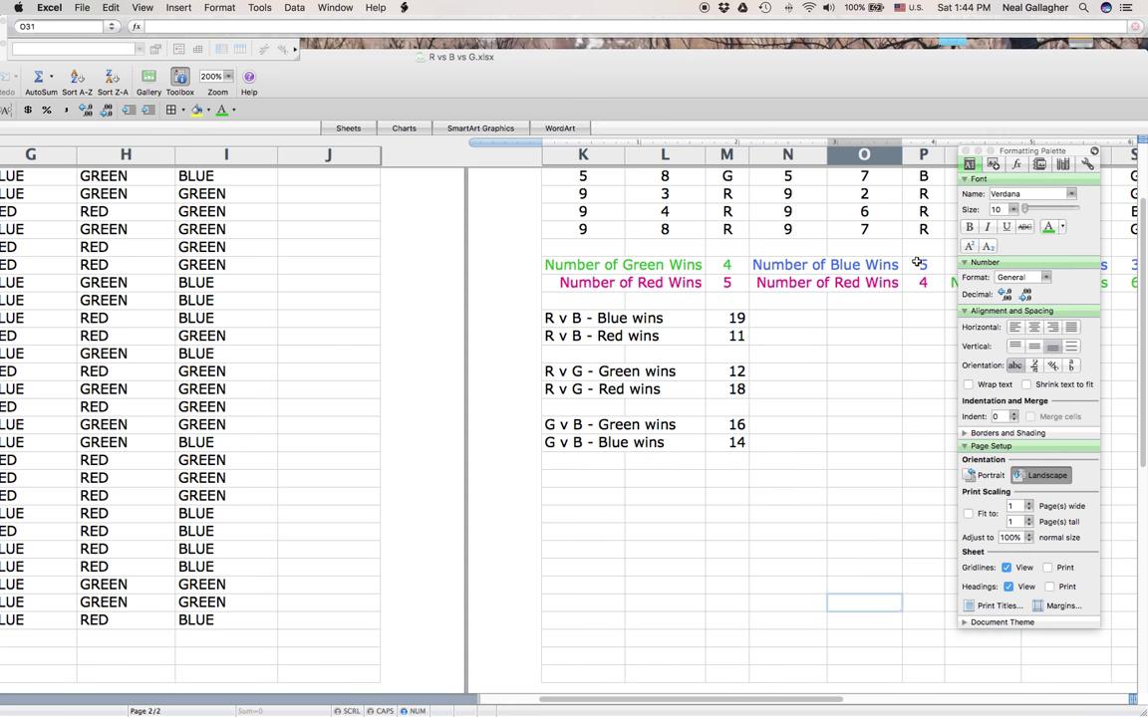
{"action": "left_click_drag", "start_coordinate": [862, 111], "coordinate": [700, 110]}
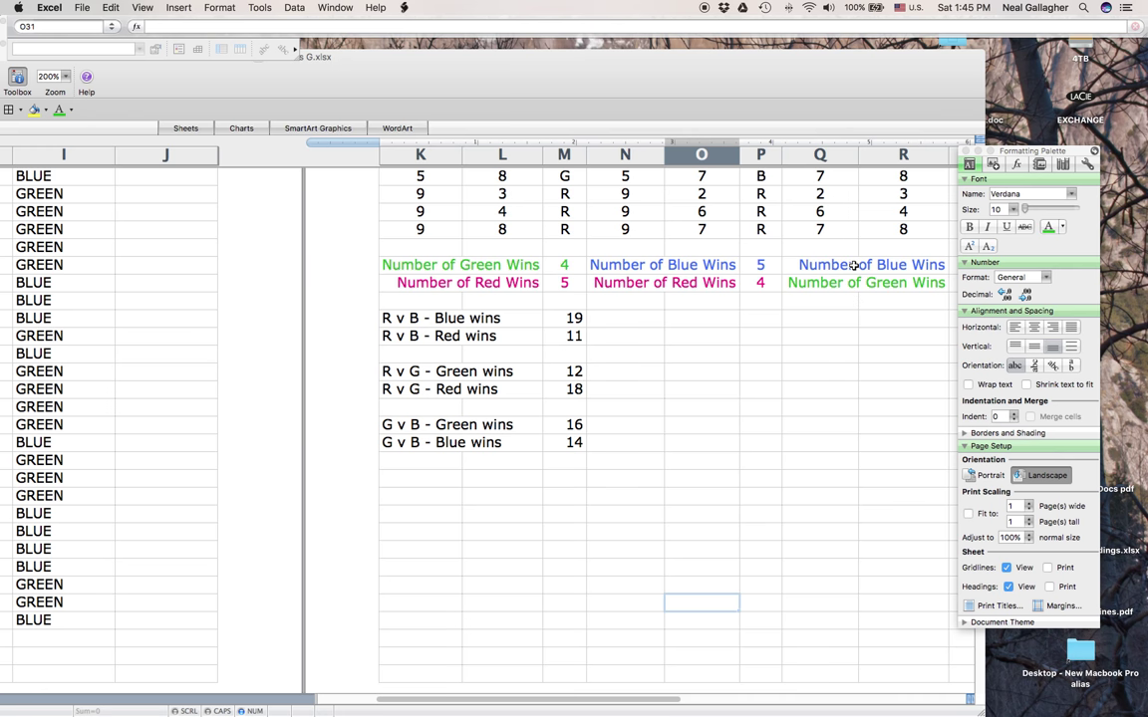
{"action": "left_click_drag", "start_coordinate": [827, 76], "coordinate": [775, 77]}
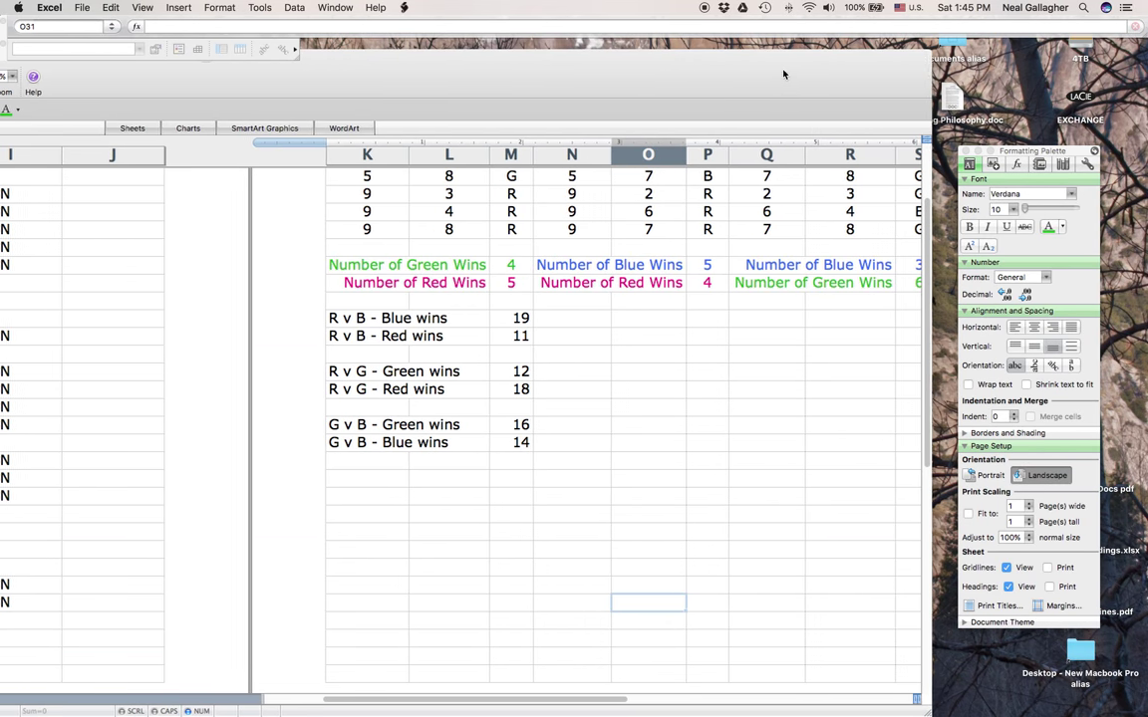
{"action": "left_click_drag", "start_coordinate": [929, 711], "coordinate": [981, 708]}
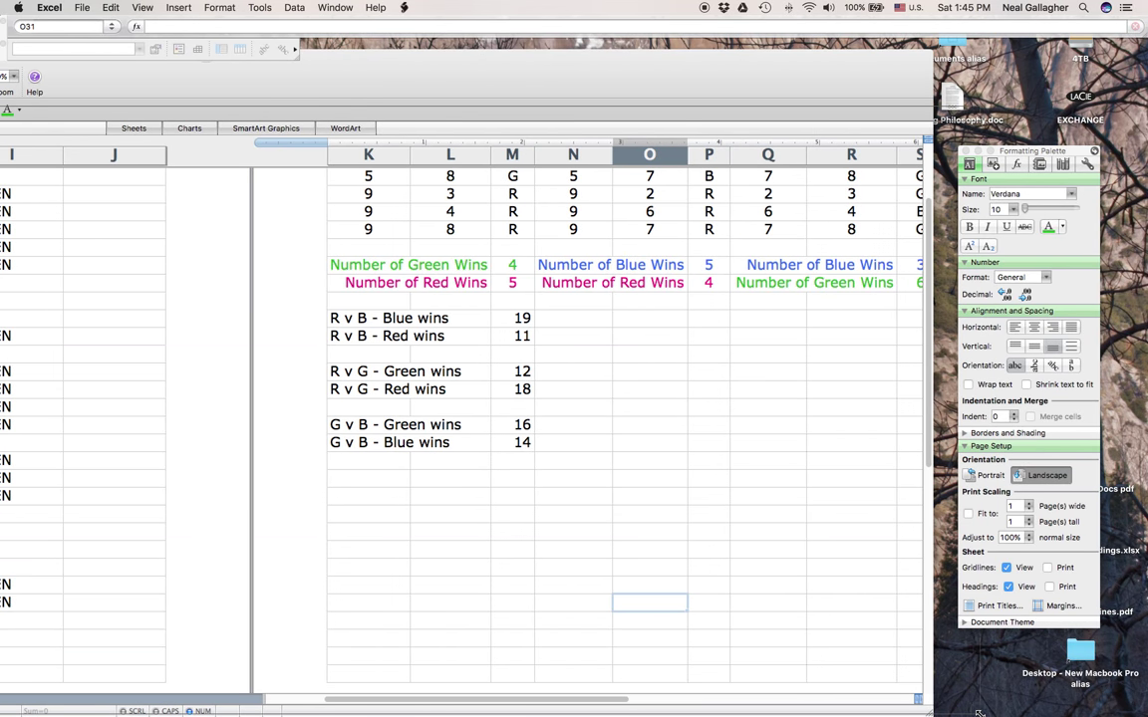
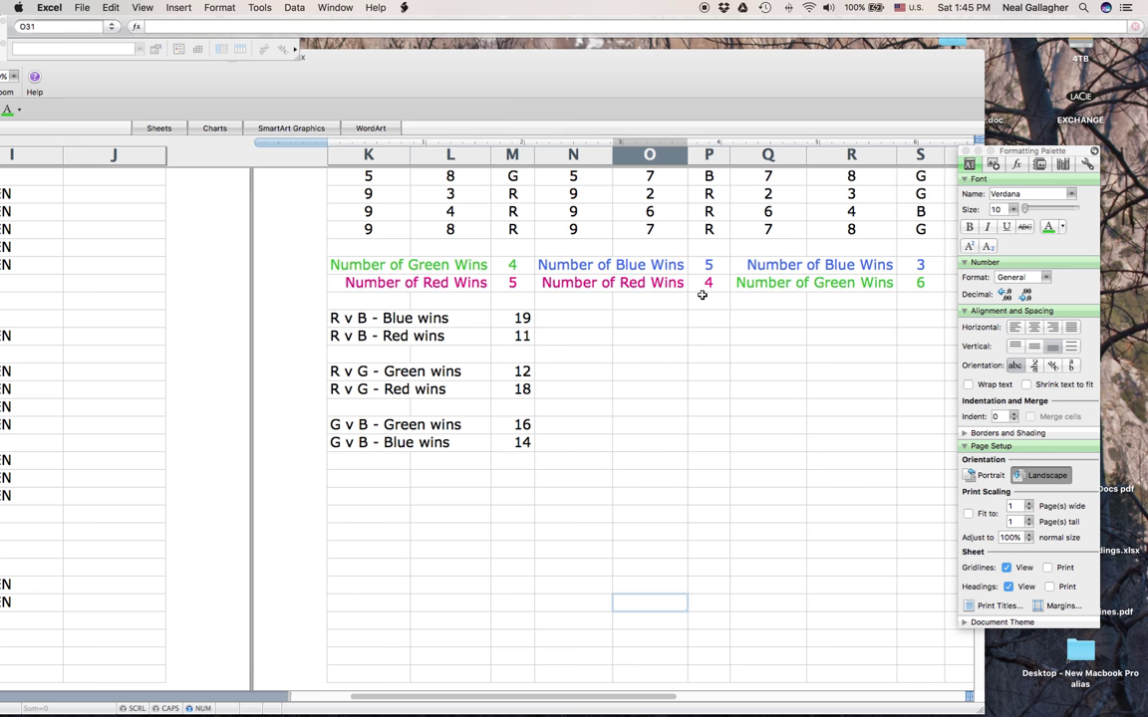
Colour the R v B win counts: 19 in blue and 11 in green
{"action": "left_click", "coordinate": [453, 318]}
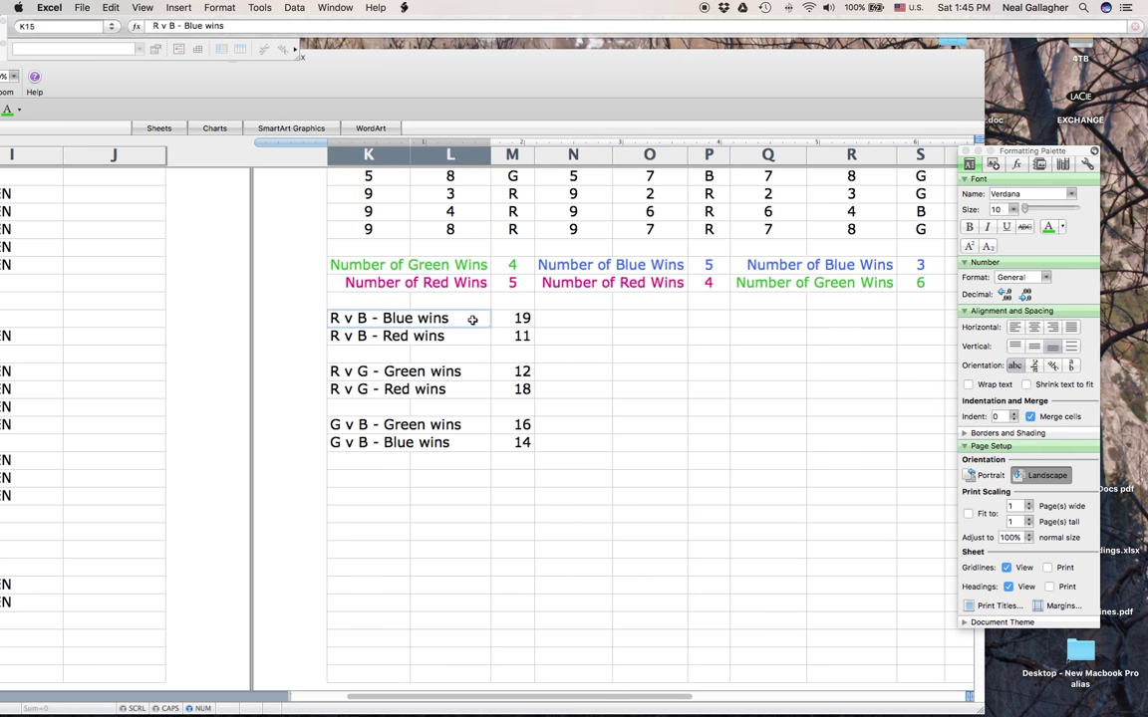
{"action": "left_click", "coordinate": [523, 319]}
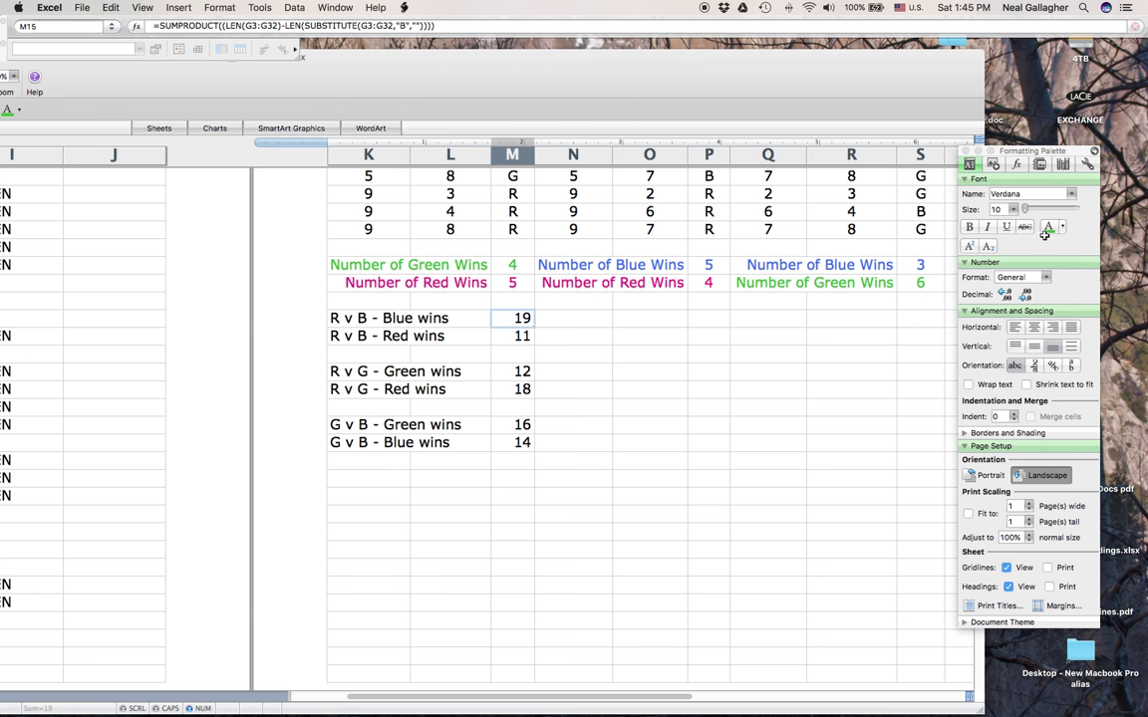
{"action": "left_click", "coordinate": [1063, 228]}
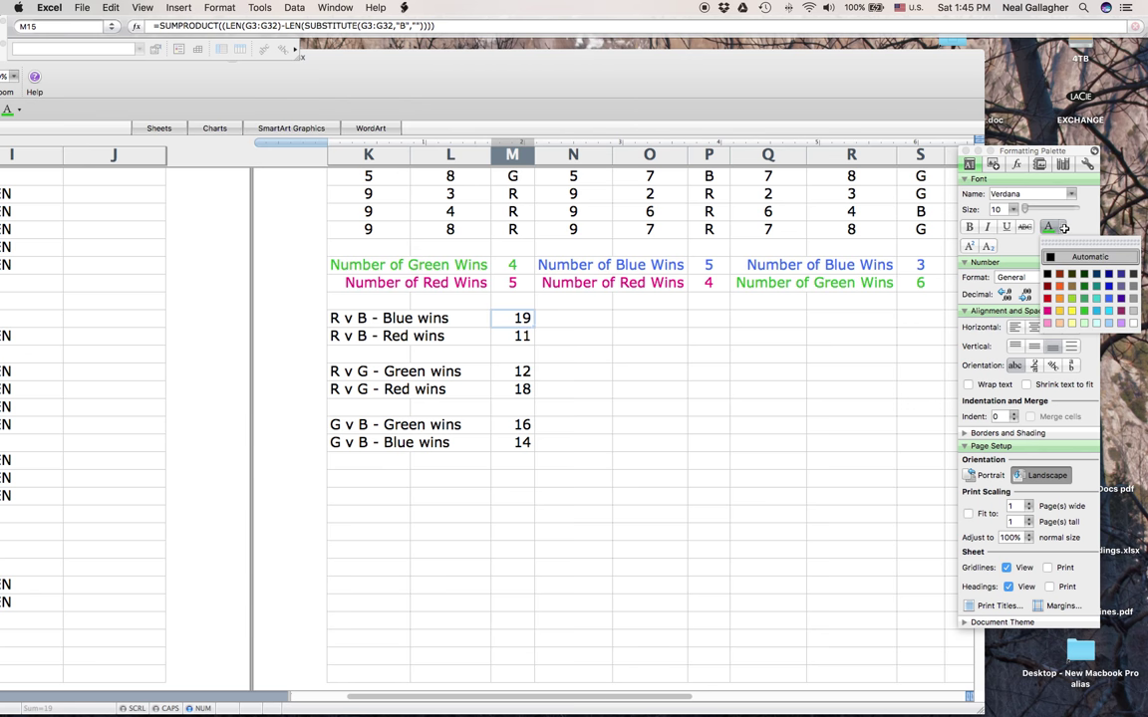
{"action": "left_click", "coordinate": [1108, 301]}
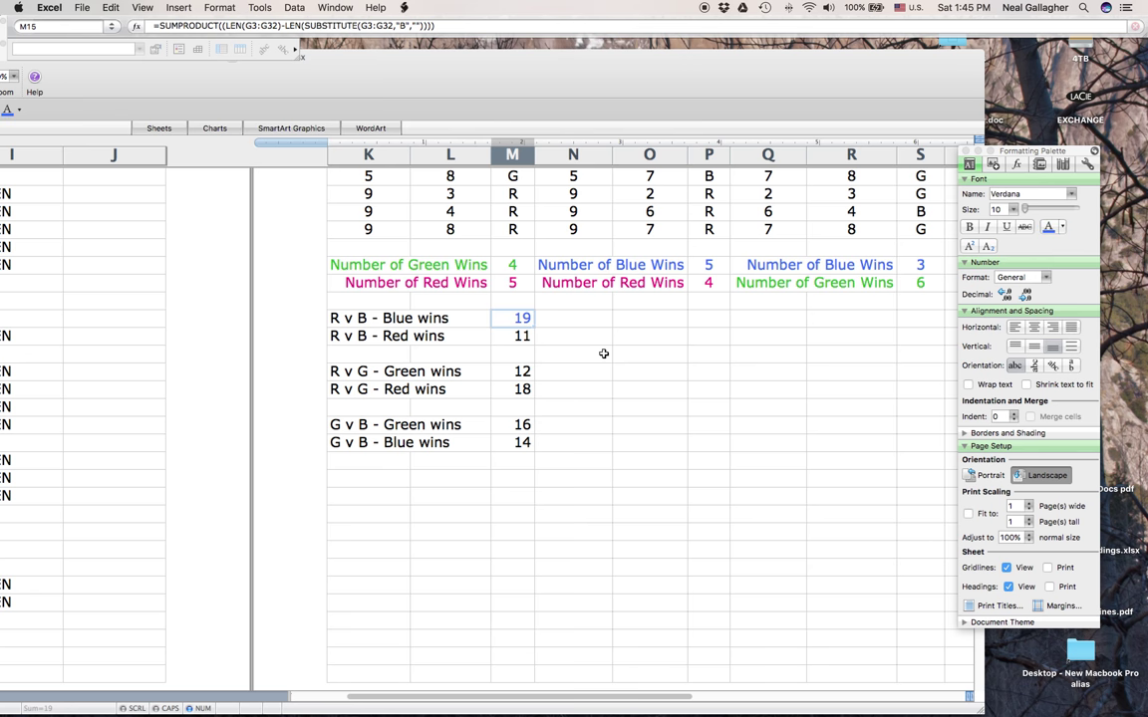
{"action": "left_click", "coordinate": [525, 337]}
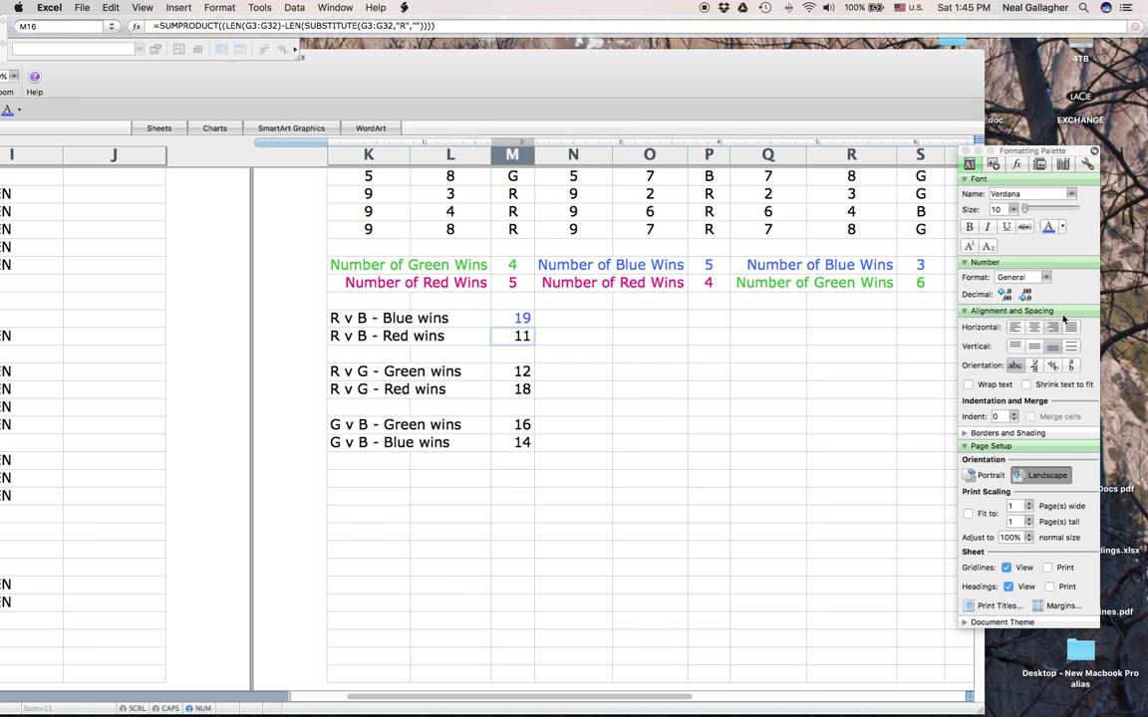
{"action": "left_click", "coordinate": [1063, 229]}
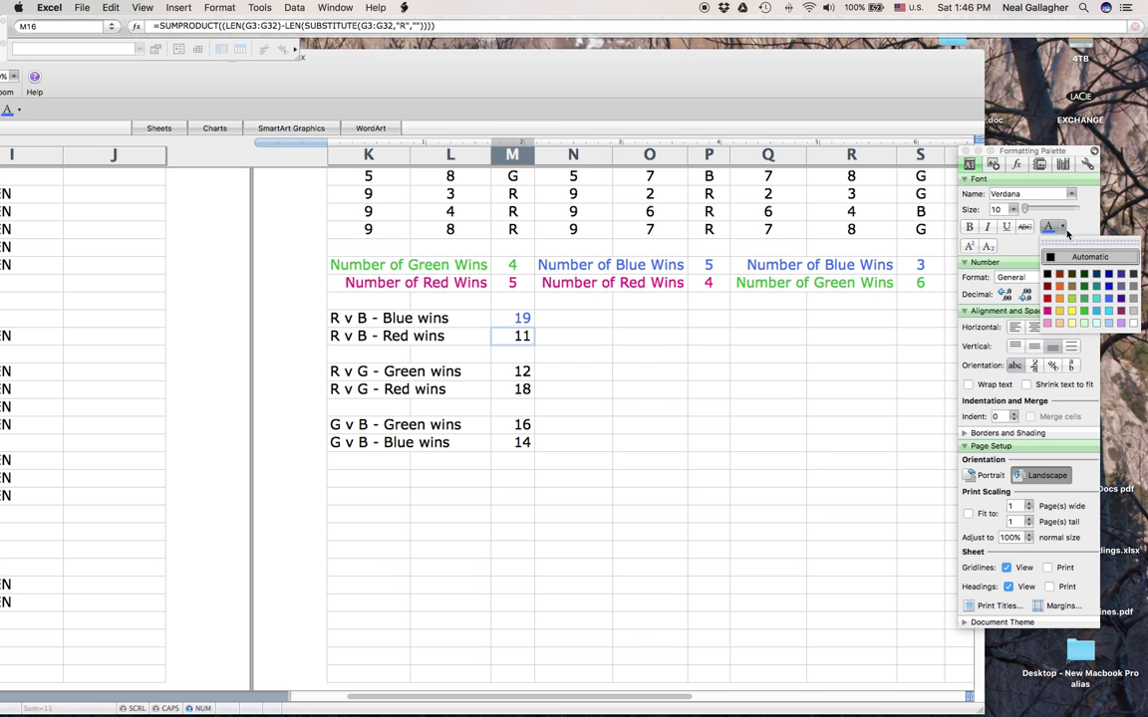
{"action": "left_click", "coordinate": [1086, 300]}
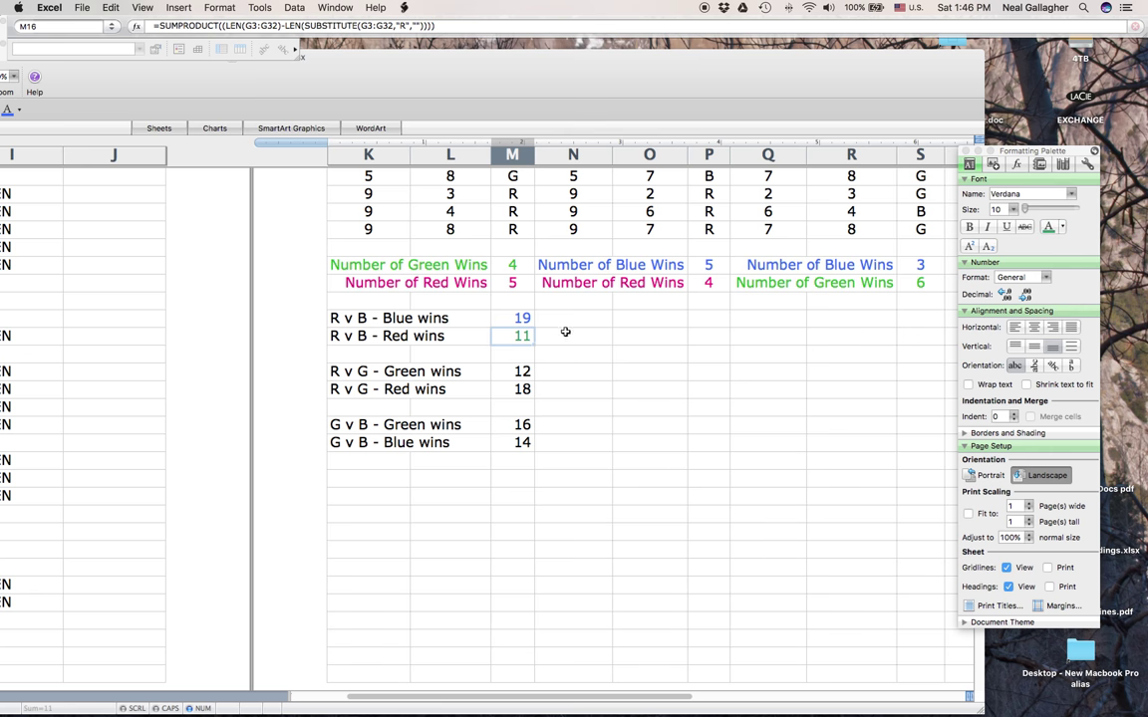
Colour the R v G win counts: 12 in green and 18 in red
{"action": "left_click", "coordinate": [522, 370]}
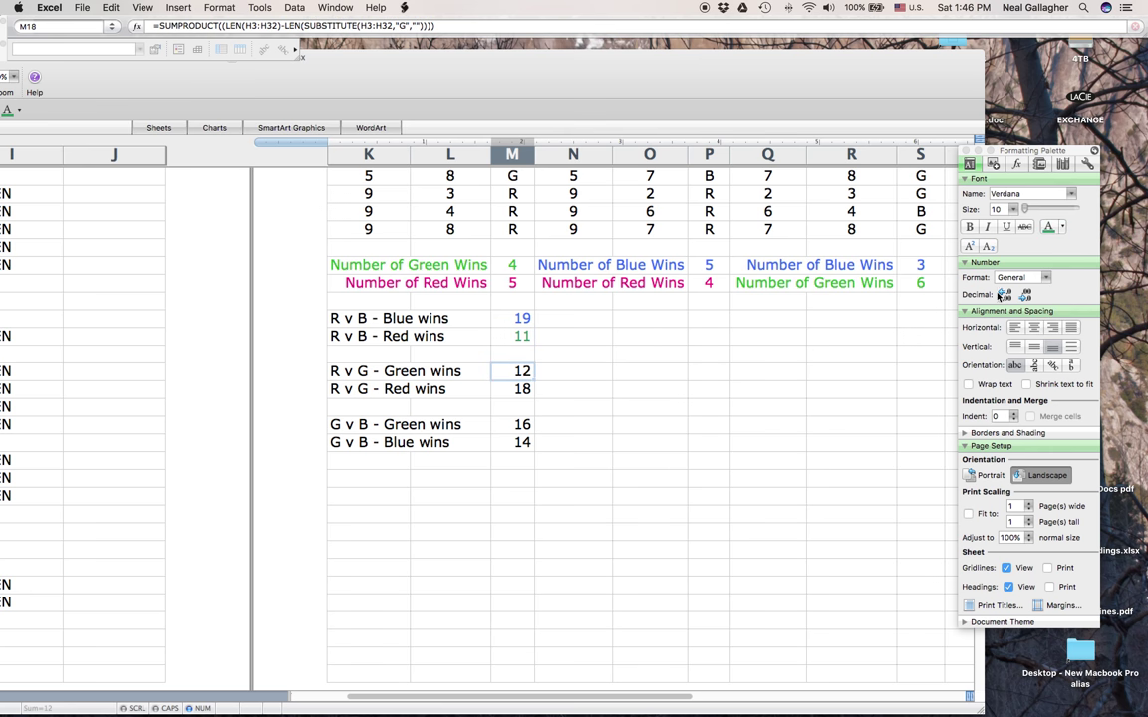
{"action": "left_click", "coordinate": [1064, 229]}
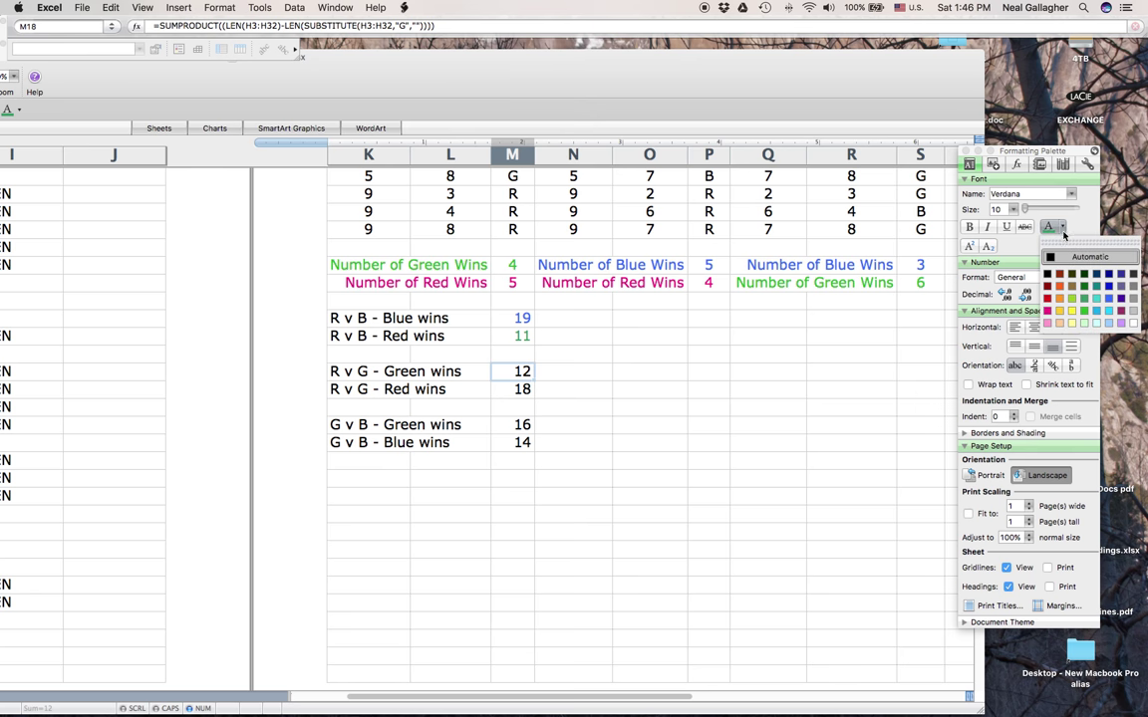
{"action": "left_click", "coordinate": [1083, 301]}
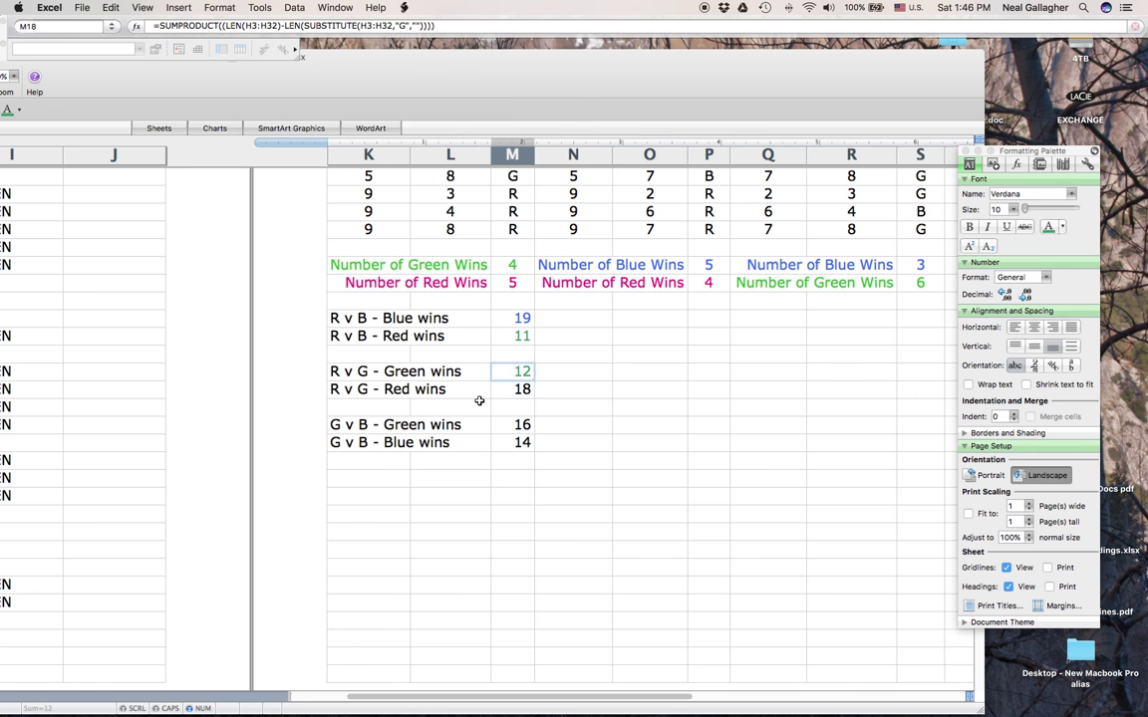
{"action": "left_click", "coordinate": [513, 391]}
{"action": "left_click", "coordinate": [1065, 227]}
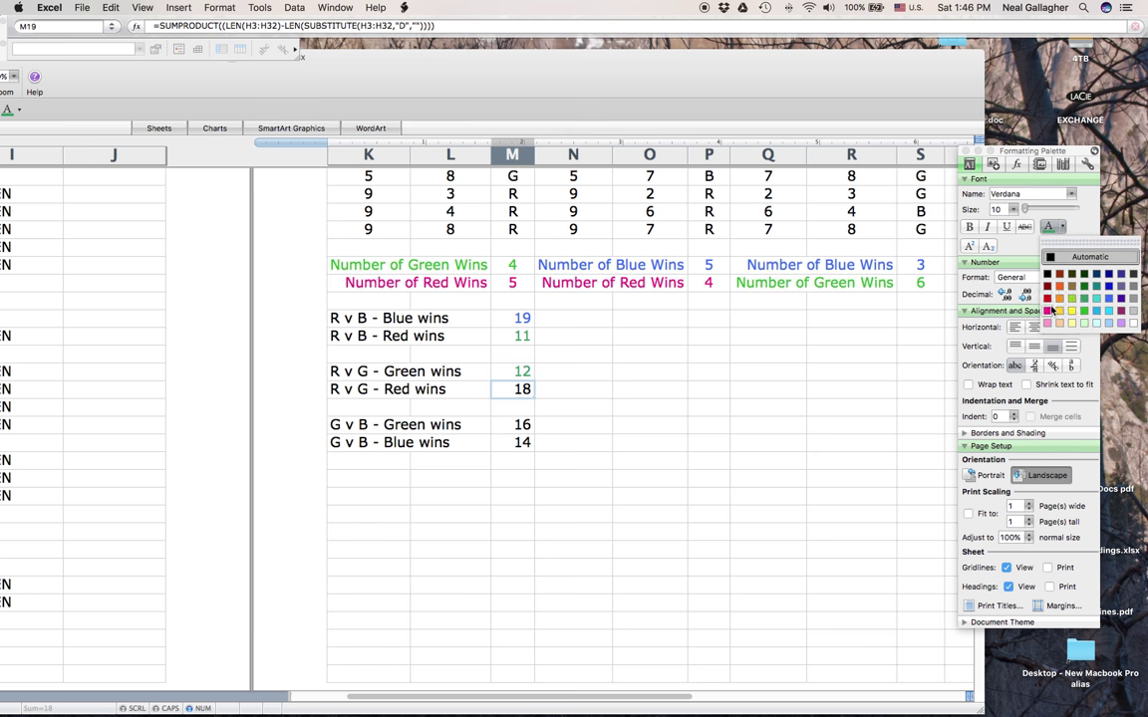
{"action": "left_click", "coordinate": [1046, 295]}
Colour the G v B win counts: 16 in green and 14 in teal
{"action": "left_click", "coordinate": [518, 424]}
{"action": "left_click", "coordinate": [1064, 227]}
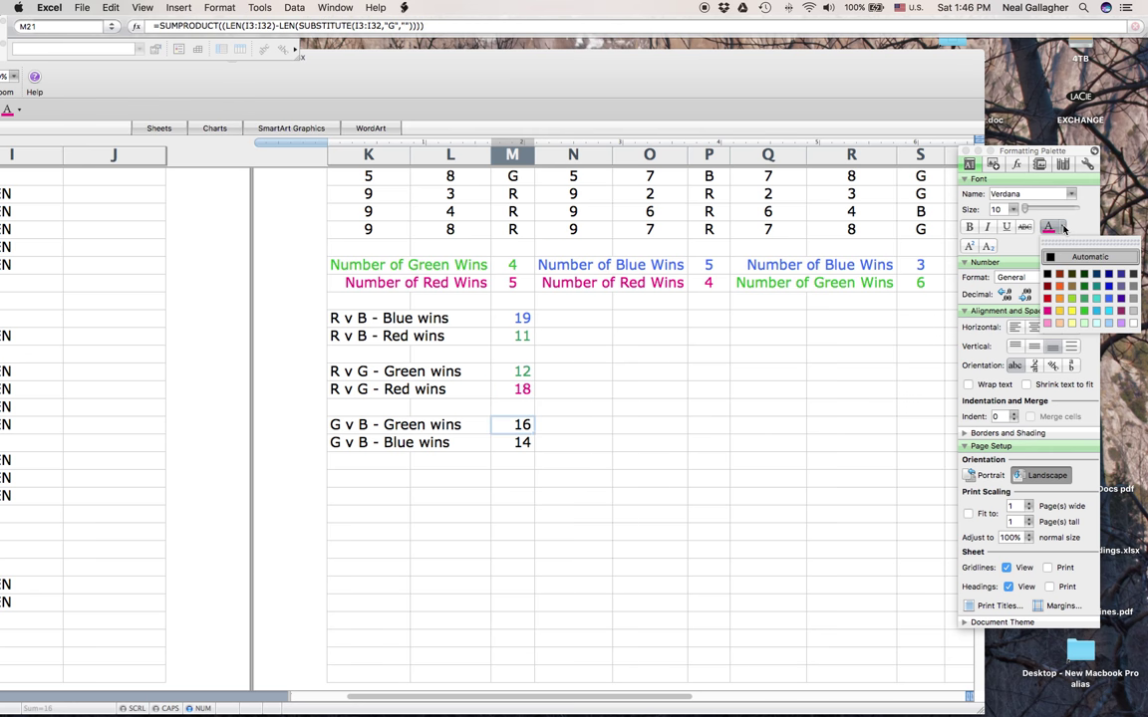
{"action": "key", "text": "Escape"}
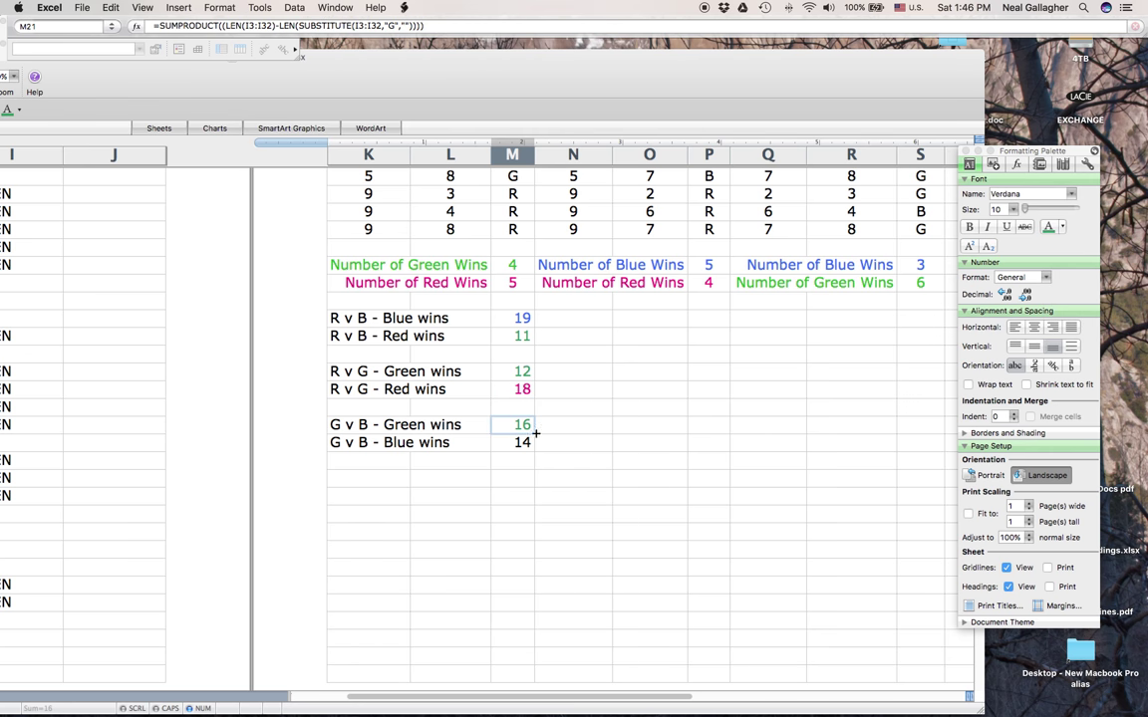
{"action": "left_click", "coordinate": [520, 445]}
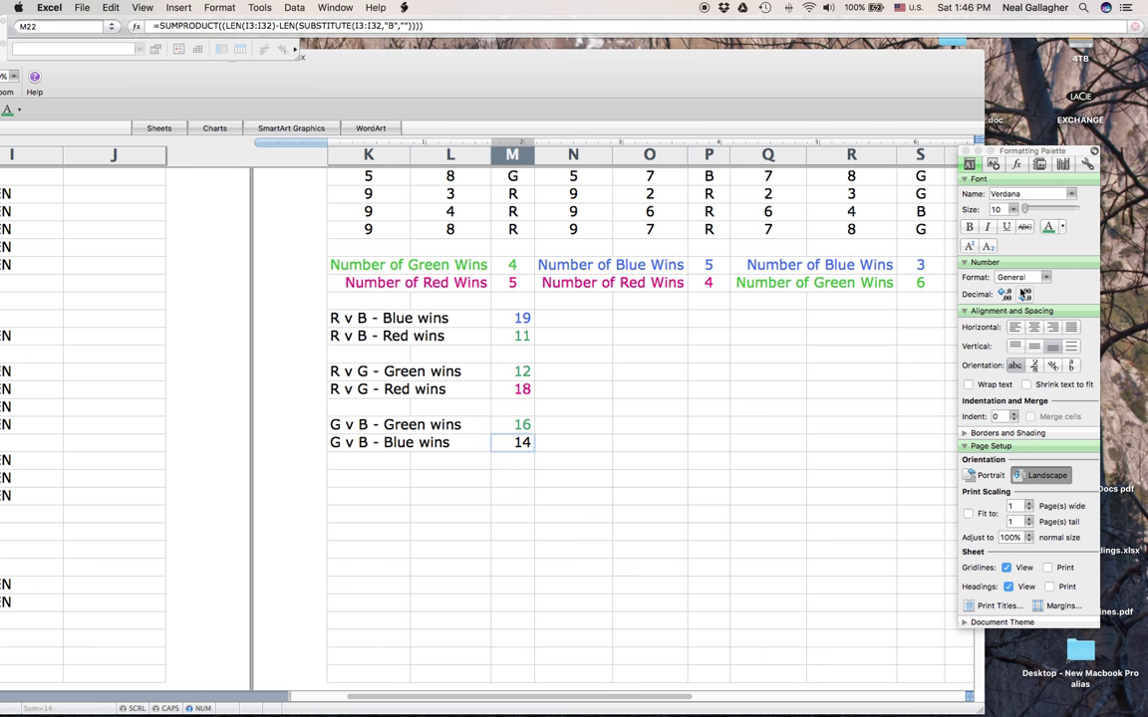
{"action": "left_click", "coordinate": [1063, 227]}
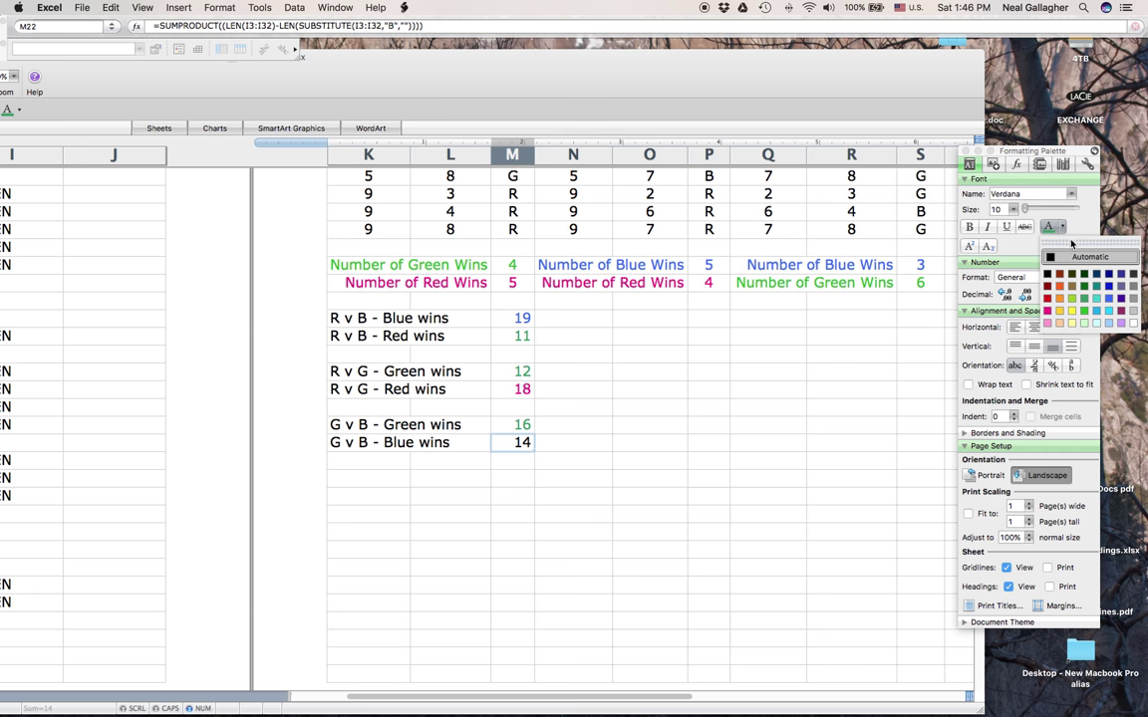
{"action": "left_click", "coordinate": [1096, 312]}
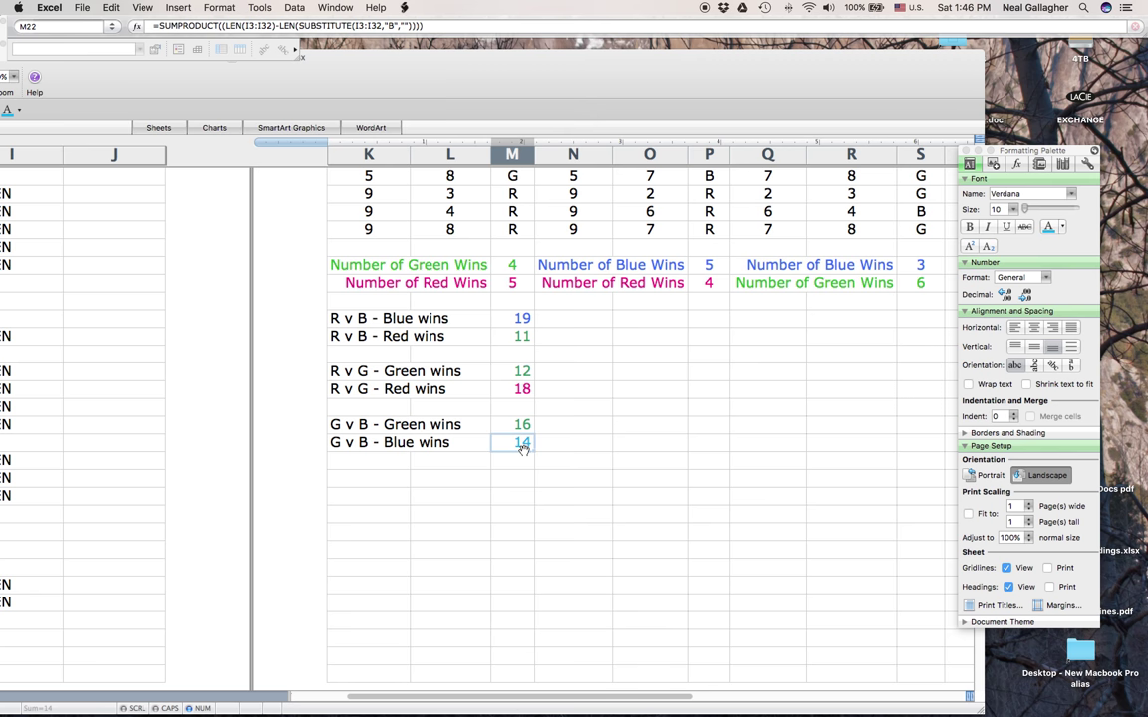
Shift the workbook window right and the Formatting Palette aside, then scroll up to the header row
{"action": "left_click_drag", "start_coordinate": [531, 88], "coordinate": [847, 69]}
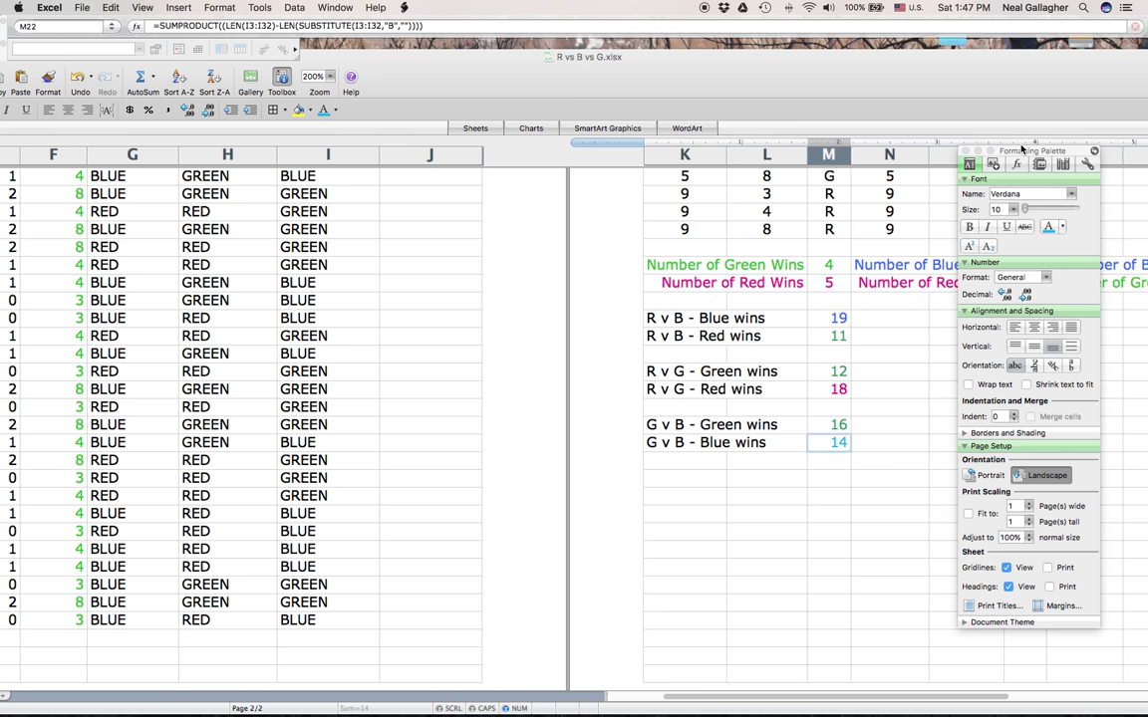
{"action": "left_click_drag", "start_coordinate": [1021, 150], "coordinate": [1080, 310]}
{"action": "left_click_drag", "start_coordinate": [498, 63], "coordinate": [595, 64]}
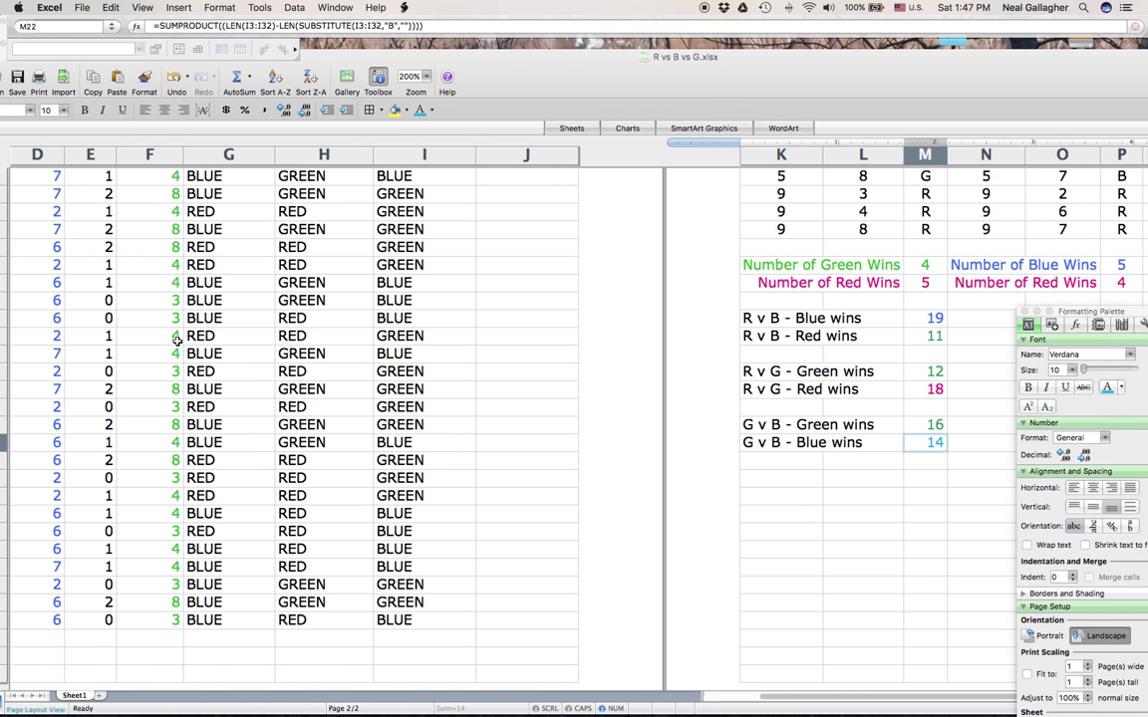
{"action": "scroll", "coordinate": [179, 342], "scroll_direction": "left", "scroll_amount": 3}
{"action": "scroll", "coordinate": [187, 343], "scroll_direction": "right", "scroll_amount": 3}
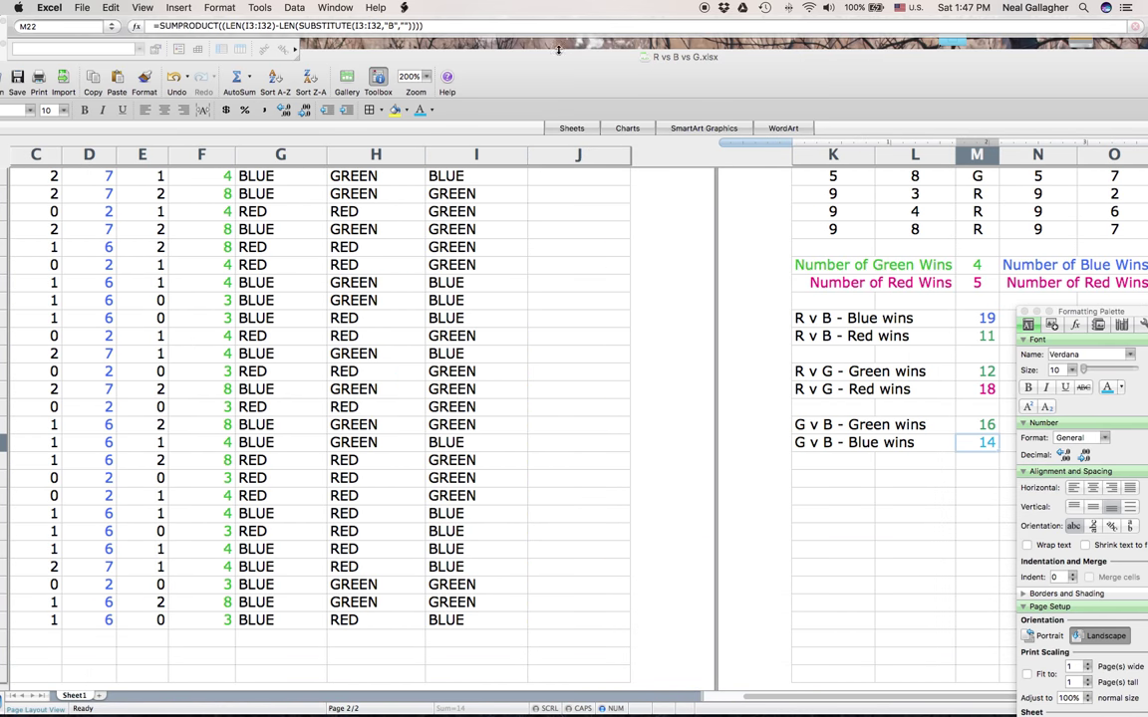
{"action": "left_click_drag", "start_coordinate": [557, 57], "coordinate": [497, 107]}
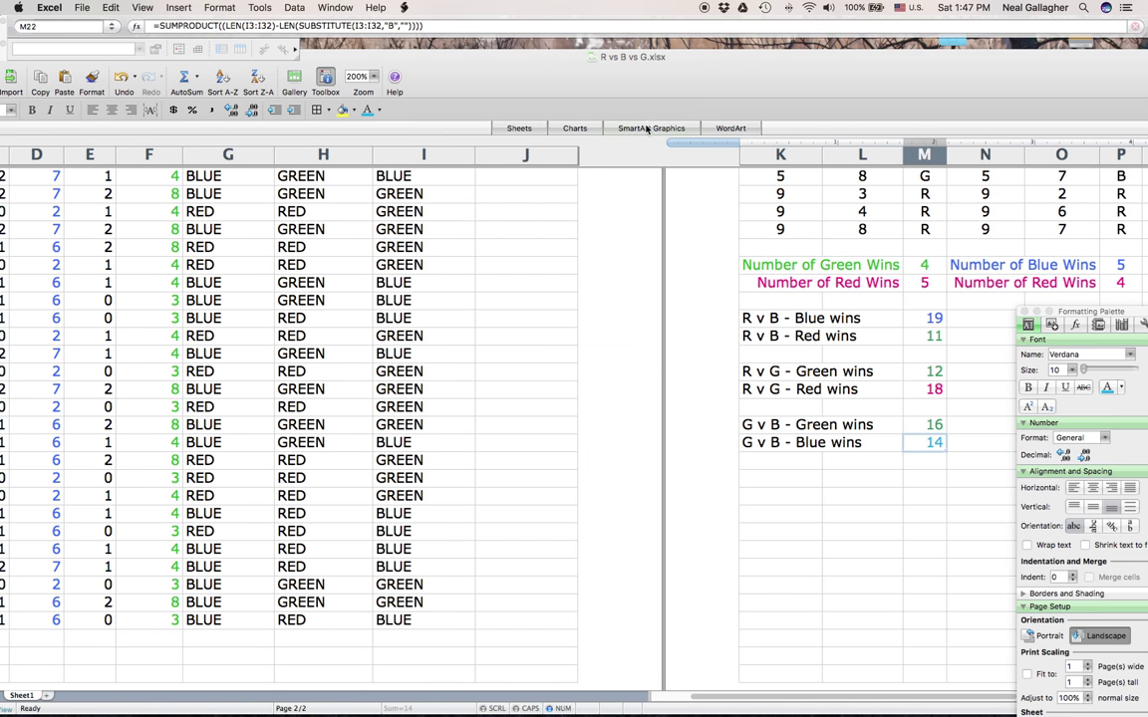
{"action": "left_click_drag", "start_coordinate": [543, 95], "coordinate": [662, 96]}
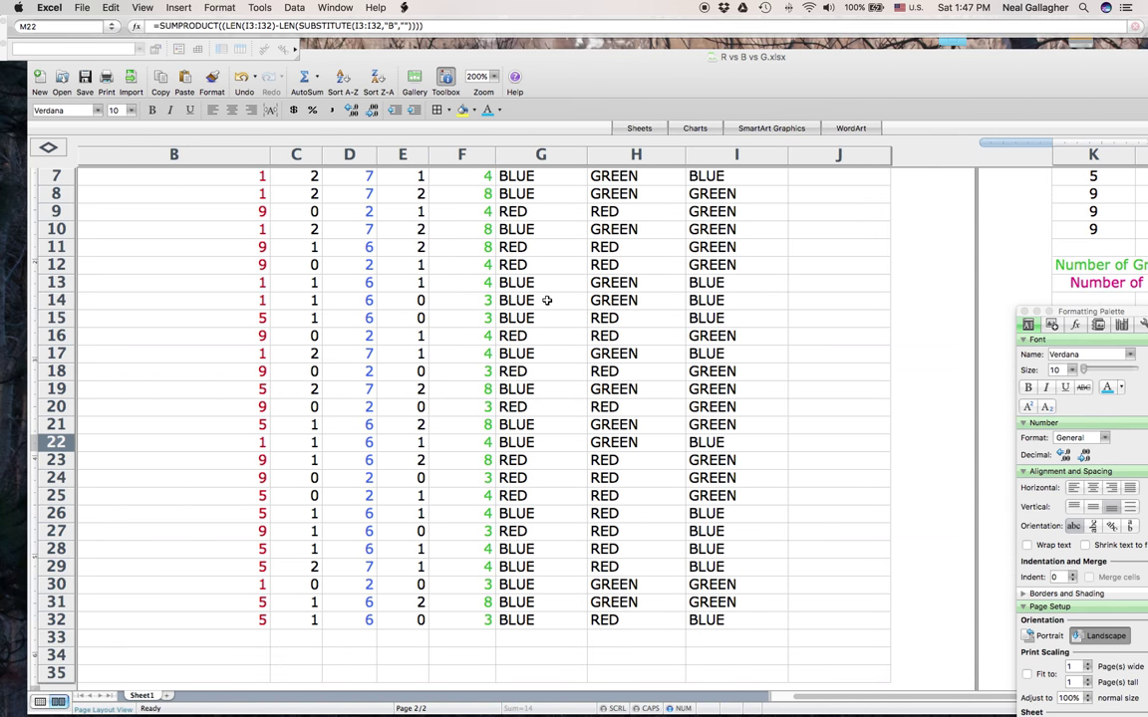
{"action": "scroll", "coordinate": [546, 299], "scroll_direction": "up", "scroll_amount": 3}
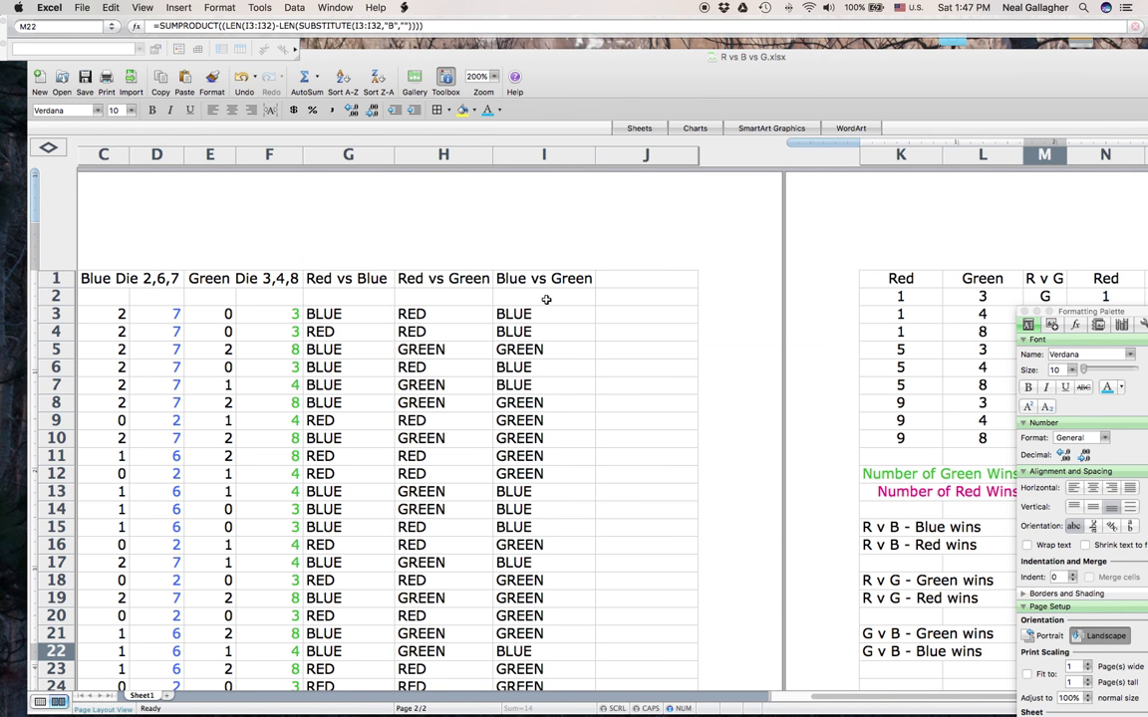
{"action": "scroll", "coordinate": [546, 299], "scroll_direction": "left", "scroll_amount": 5}
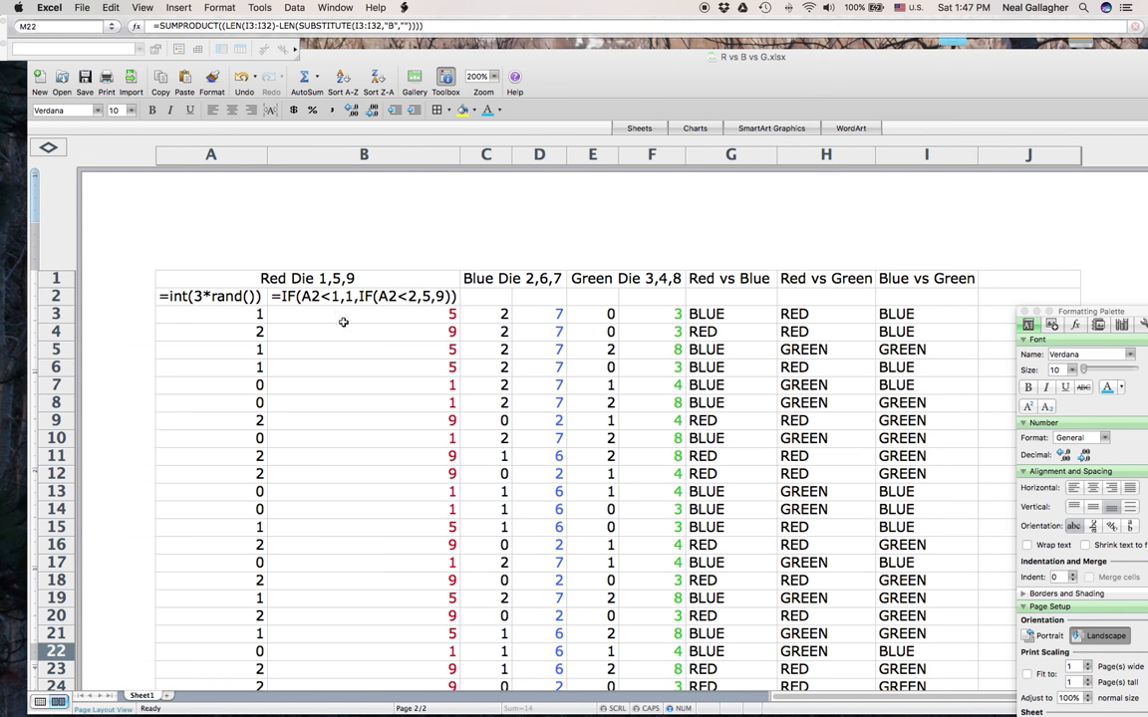
{"action": "left_click", "coordinate": [214, 314]}
{"action": "scroll", "coordinate": [699, 417], "scroll_direction": "down", "scroll_amount": 4}
{"action": "scroll", "coordinate": [698, 416], "scroll_direction": "down", "scroll_amount": 3}
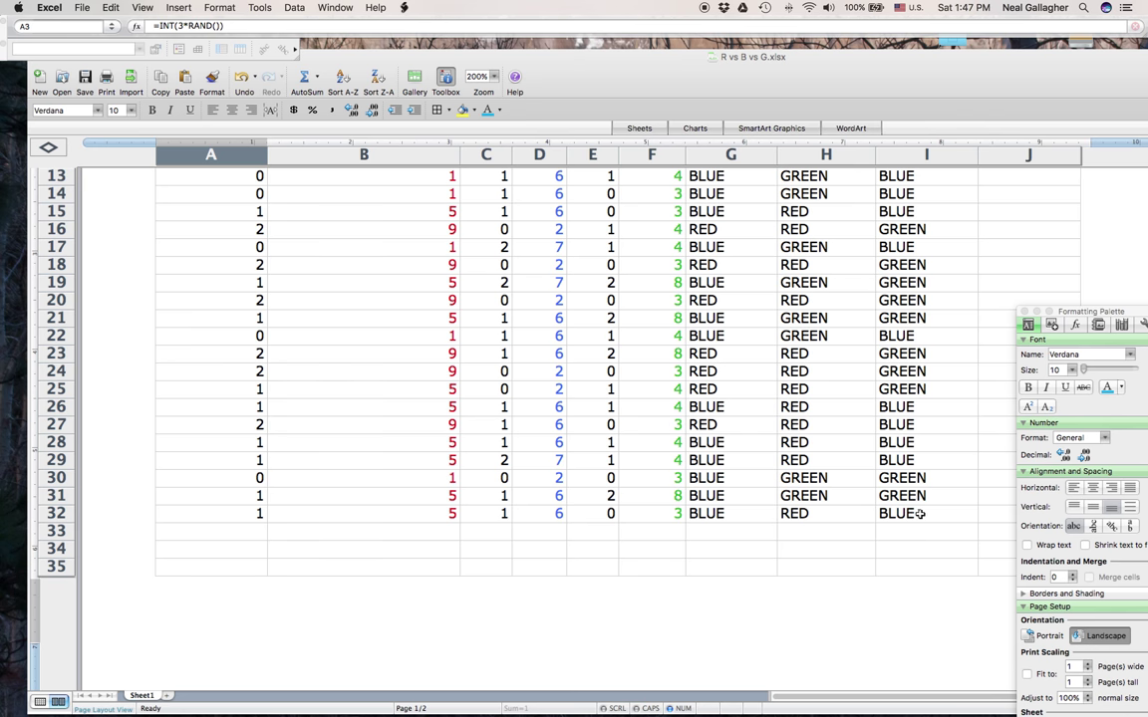
{"action": "left_click", "coordinate": [213, 515]}
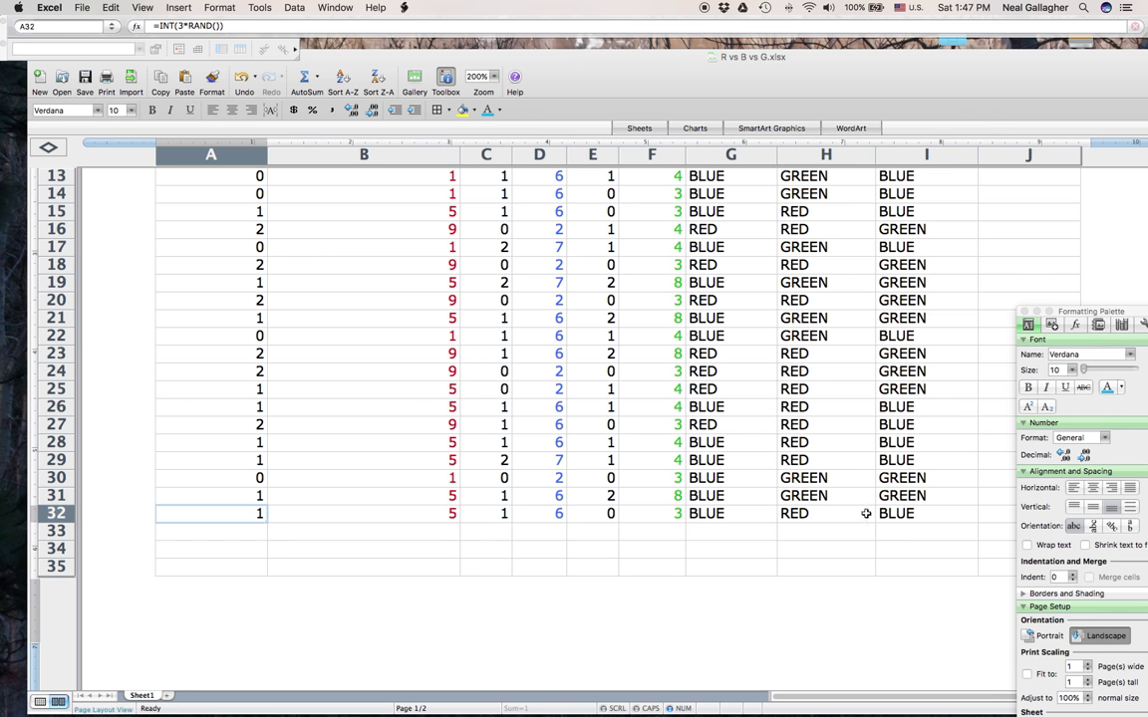
{"action": "left_click", "coordinate": [905, 515], "text": "shift"}
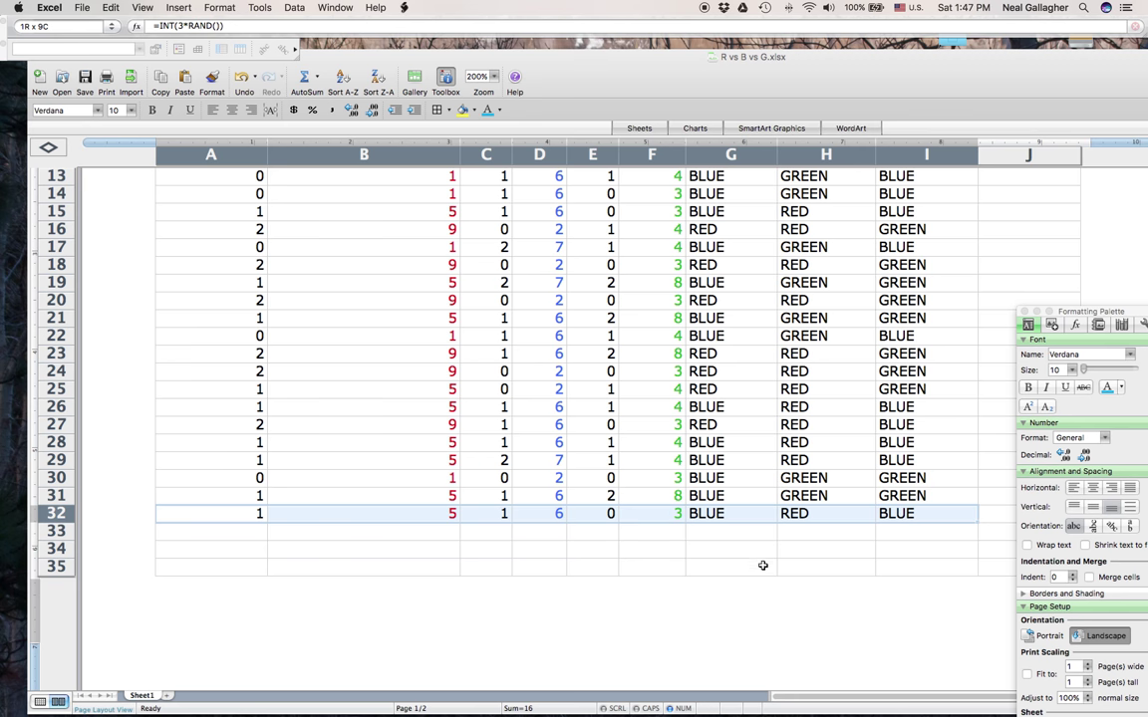
{"action": "scroll", "coordinate": [620, 605], "scroll_direction": "down", "scroll_amount": 4}
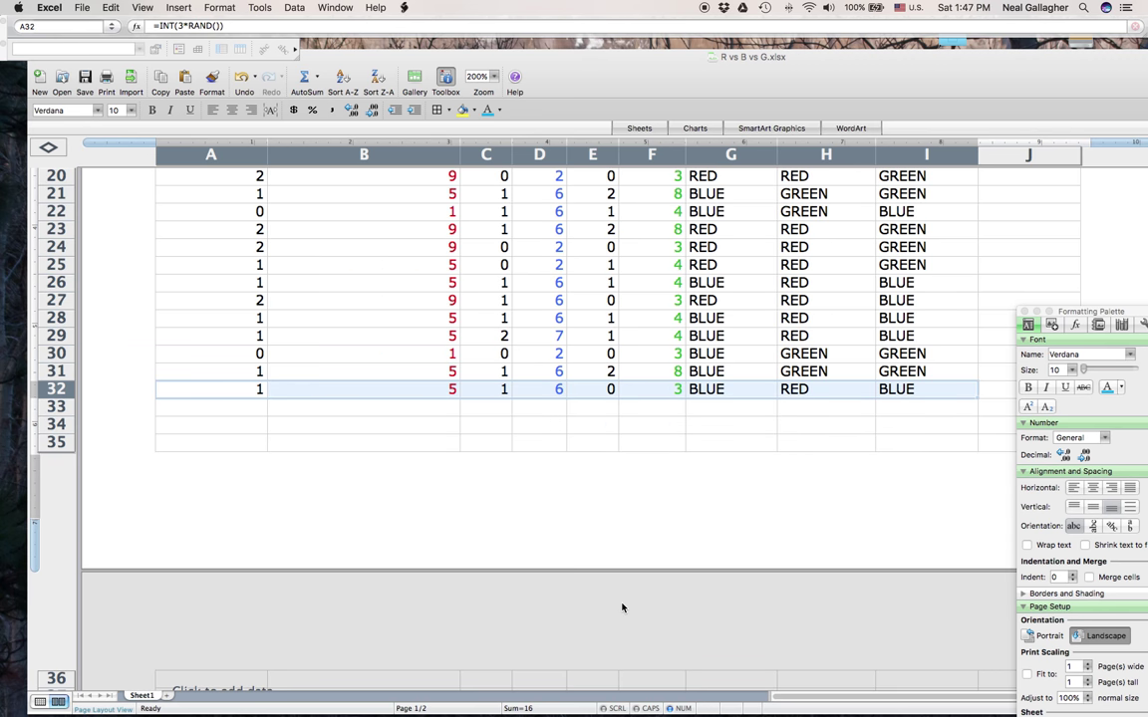
{"action": "scroll", "coordinate": [617, 605], "scroll_direction": "up", "scroll_amount": 10}
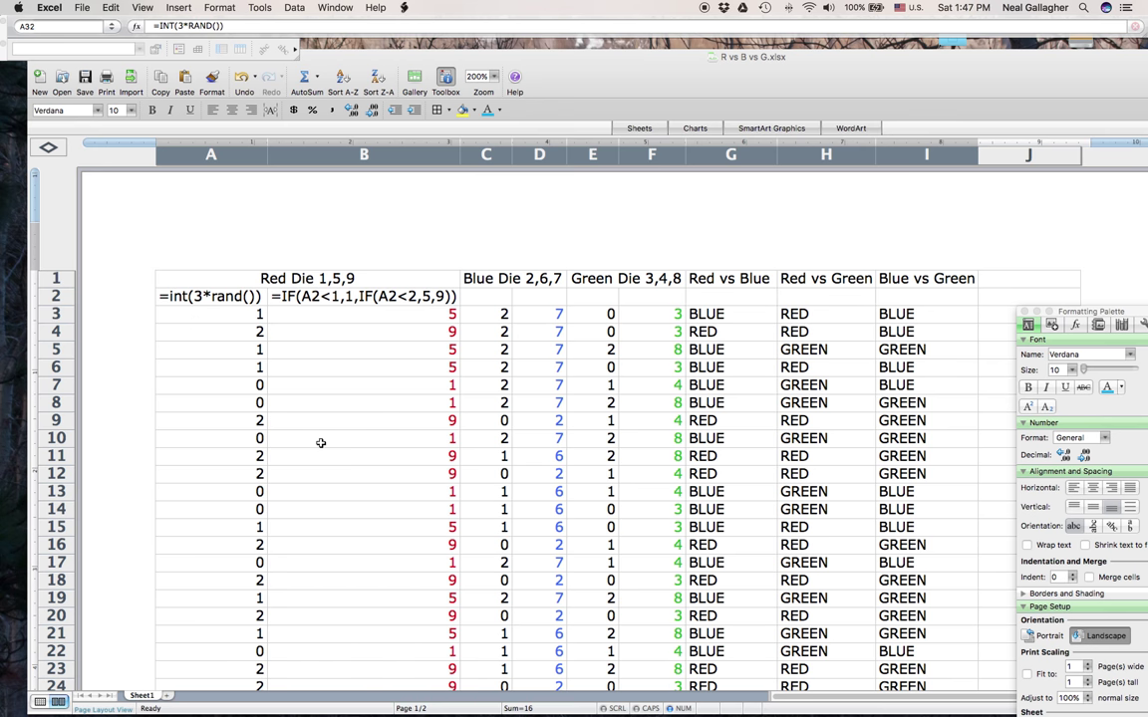
{"action": "scroll", "coordinate": [319, 435], "scroll_direction": "down", "scroll_amount": 8}
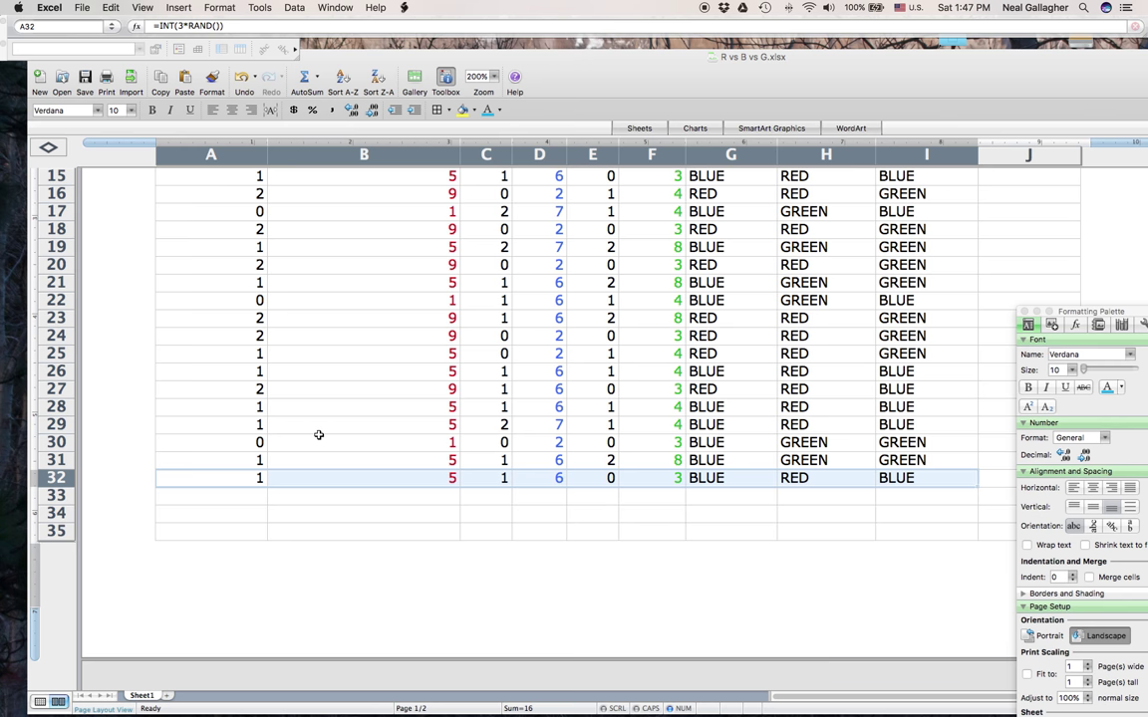
{"action": "scroll", "coordinate": [319, 436], "scroll_direction": "down", "scroll_amount": 3}
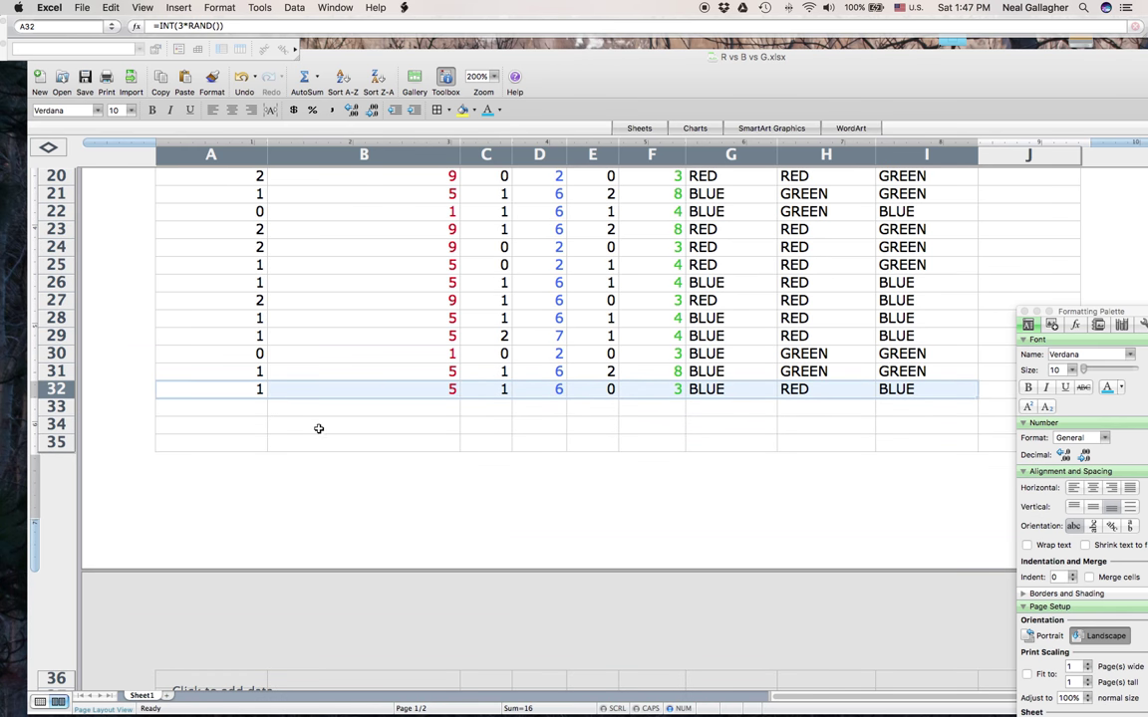
Fill the red, blue and green roll formulas from row 32 down to row 102
{"action": "left_click_drag", "start_coordinate": [978, 398], "coordinate": [899, 663]}
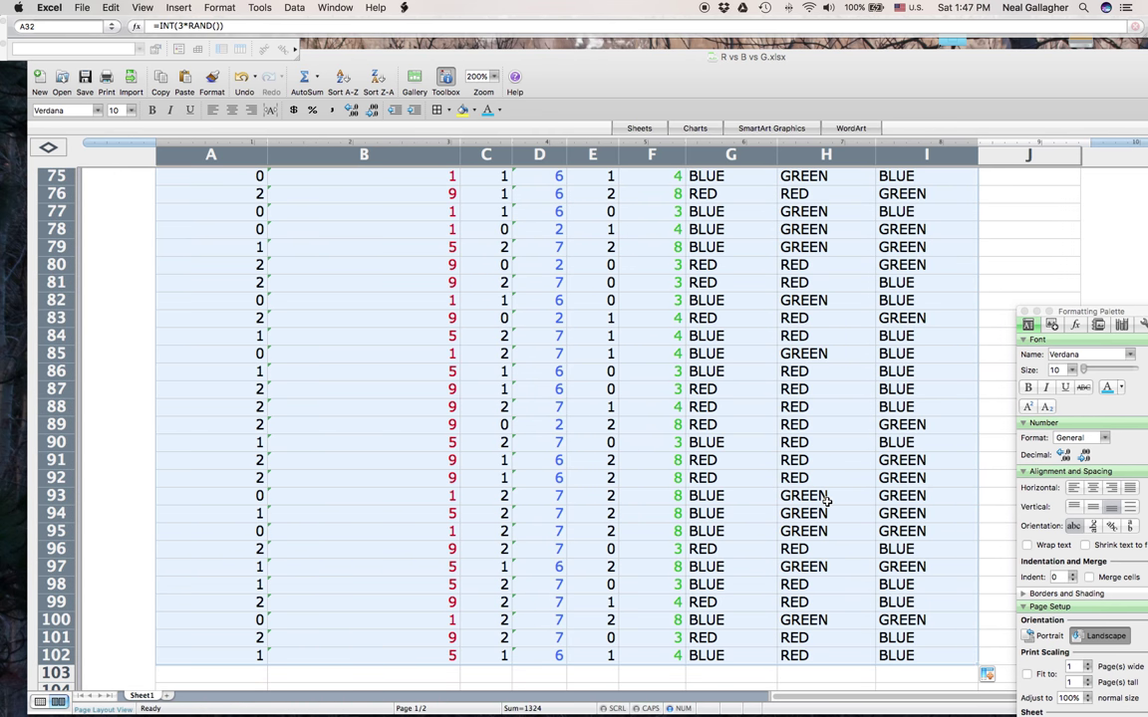
{"action": "scroll", "coordinate": [832, 514], "scroll_direction": "up", "scroll_amount": 10}
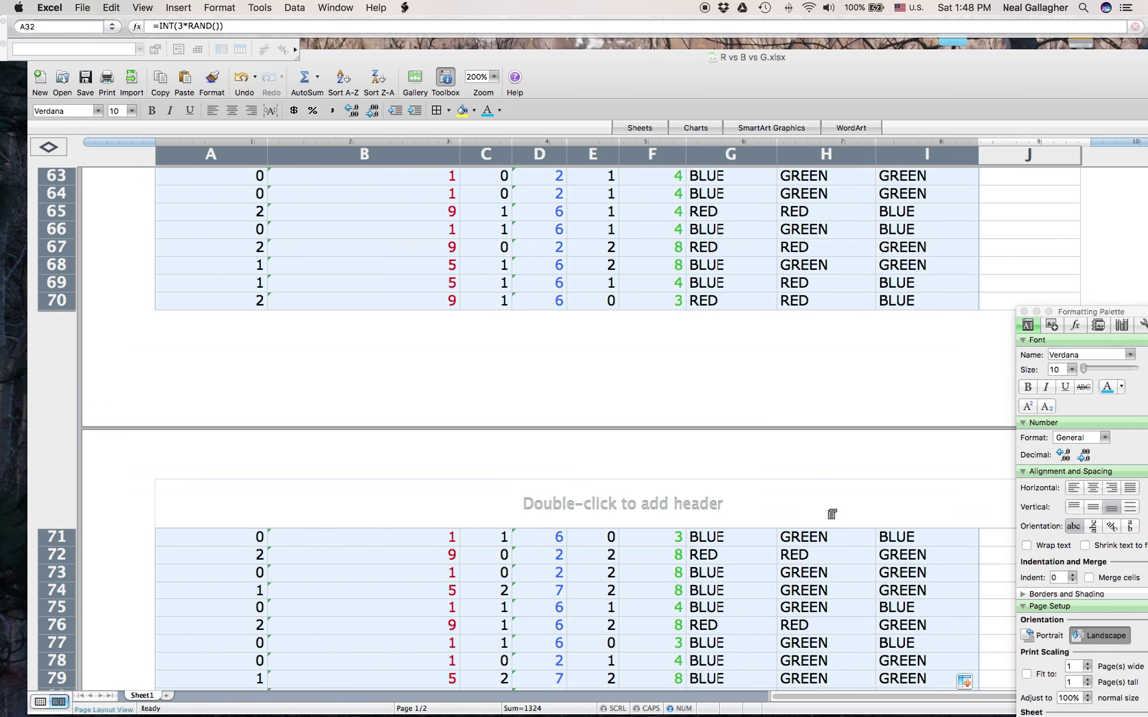
{"action": "scroll", "coordinate": [832, 513], "scroll_direction": "right", "scroll_amount": 15}
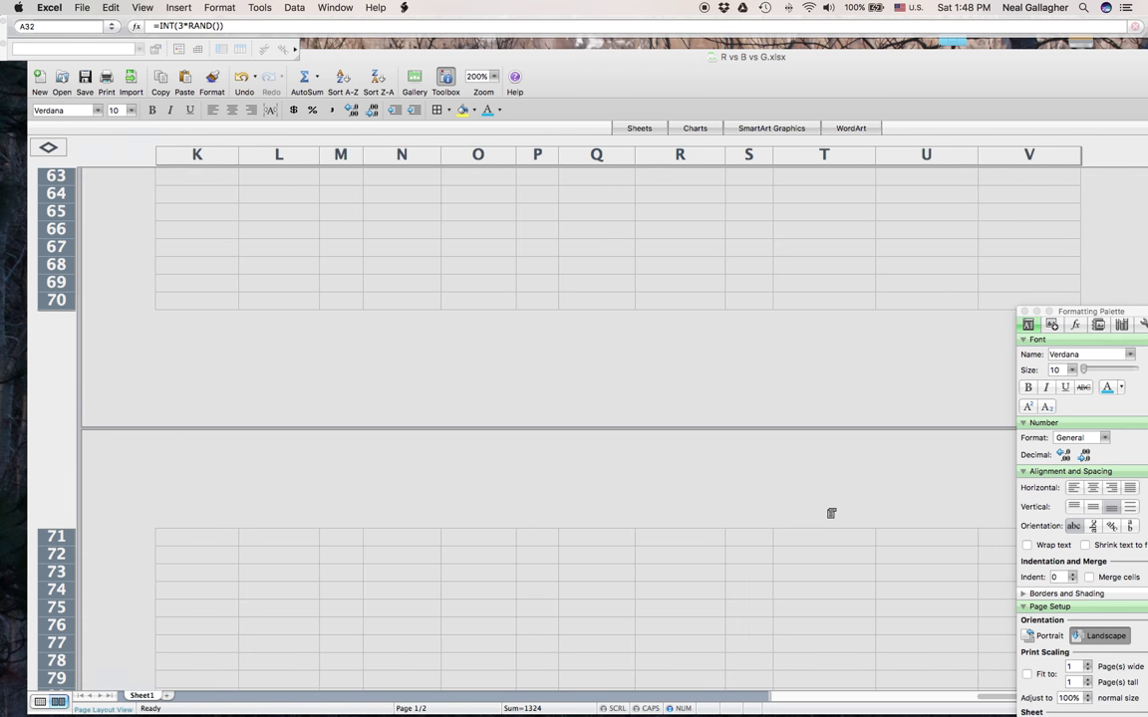
{"action": "scroll", "coordinate": [867, 521], "scroll_direction": "left", "scroll_amount": 5}
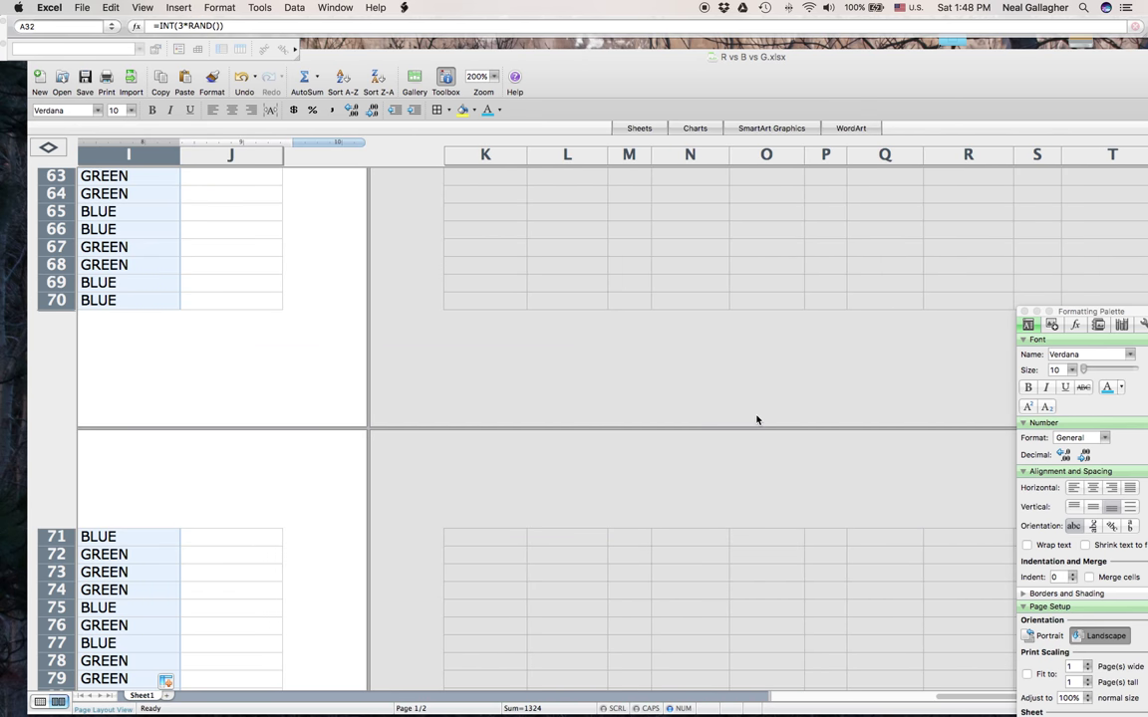
{"action": "scroll", "coordinate": [756, 421], "scroll_direction": "up", "scroll_amount": 15}
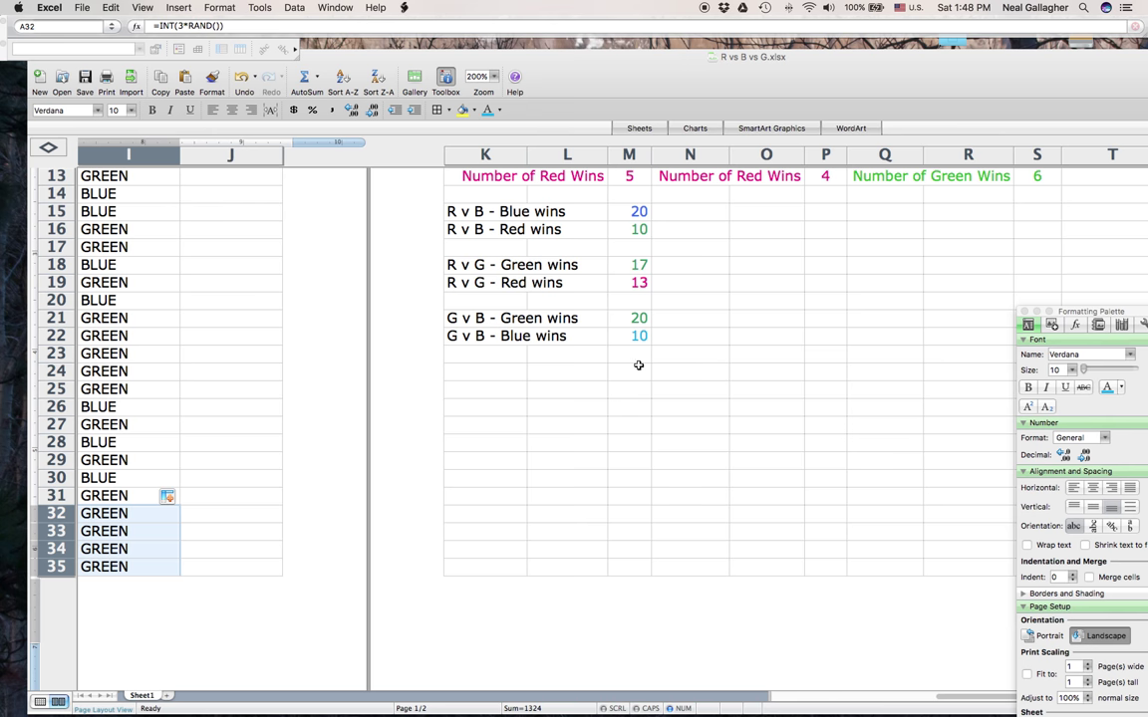
{"action": "left_click_drag", "start_coordinate": [711, 84], "coordinate": [853, 85]}
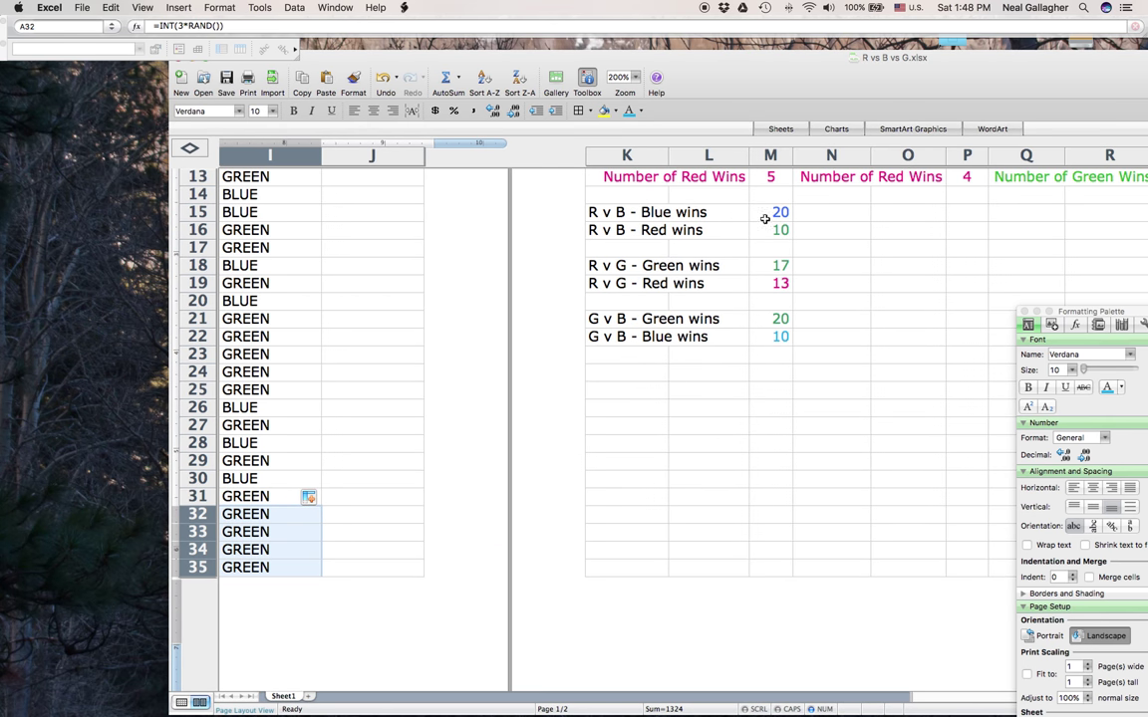
Change both G3:G32 ranges in M15's SUMPRODUCT formula to G3:G102
{"action": "left_click", "coordinate": [783, 215]}
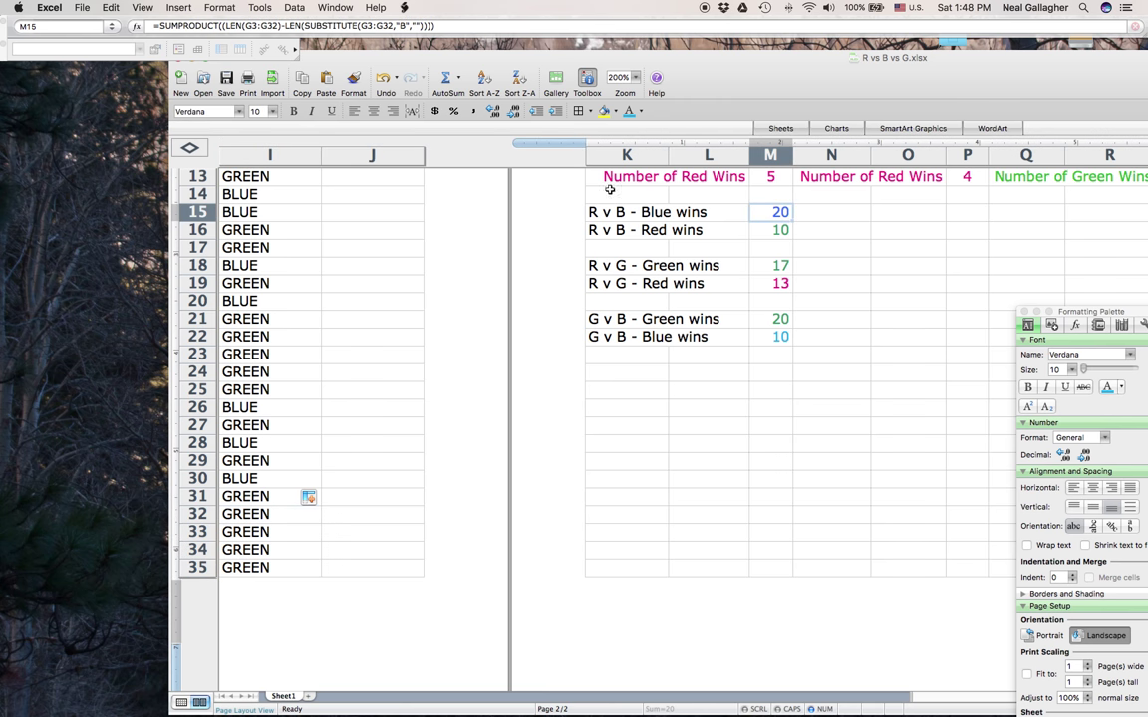
{"action": "left_click", "coordinate": [271, 26]}
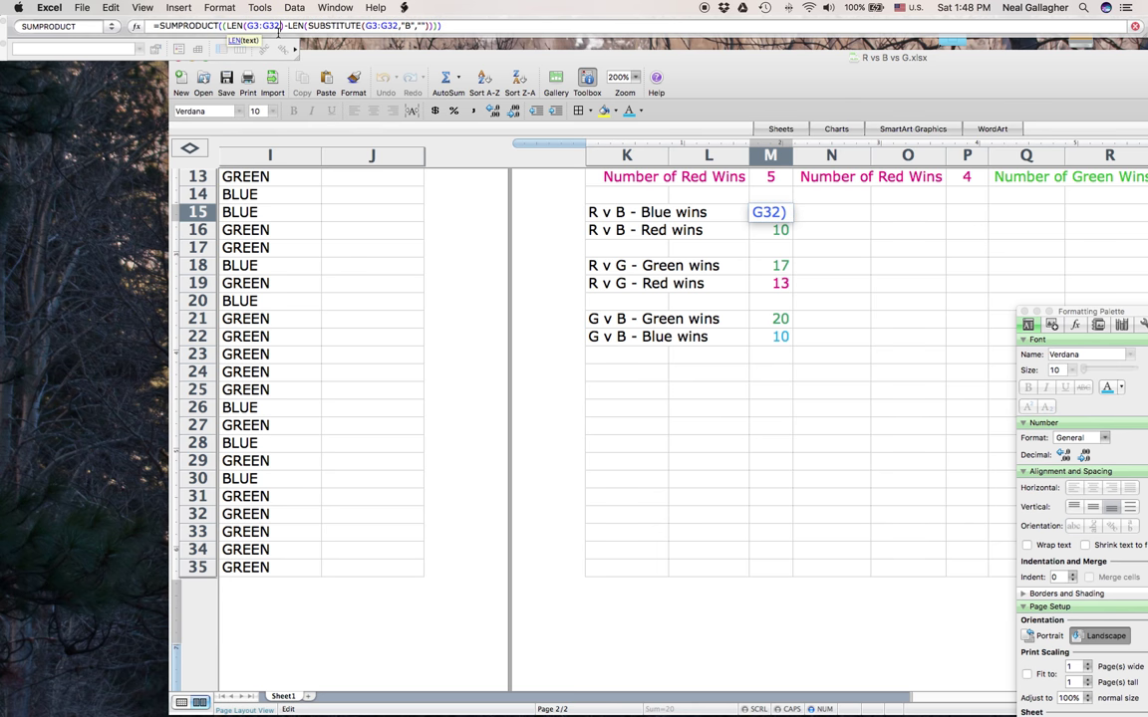
{"action": "key", "text": "BackSpace"}
{"action": "key", "text": "BackSpace"}
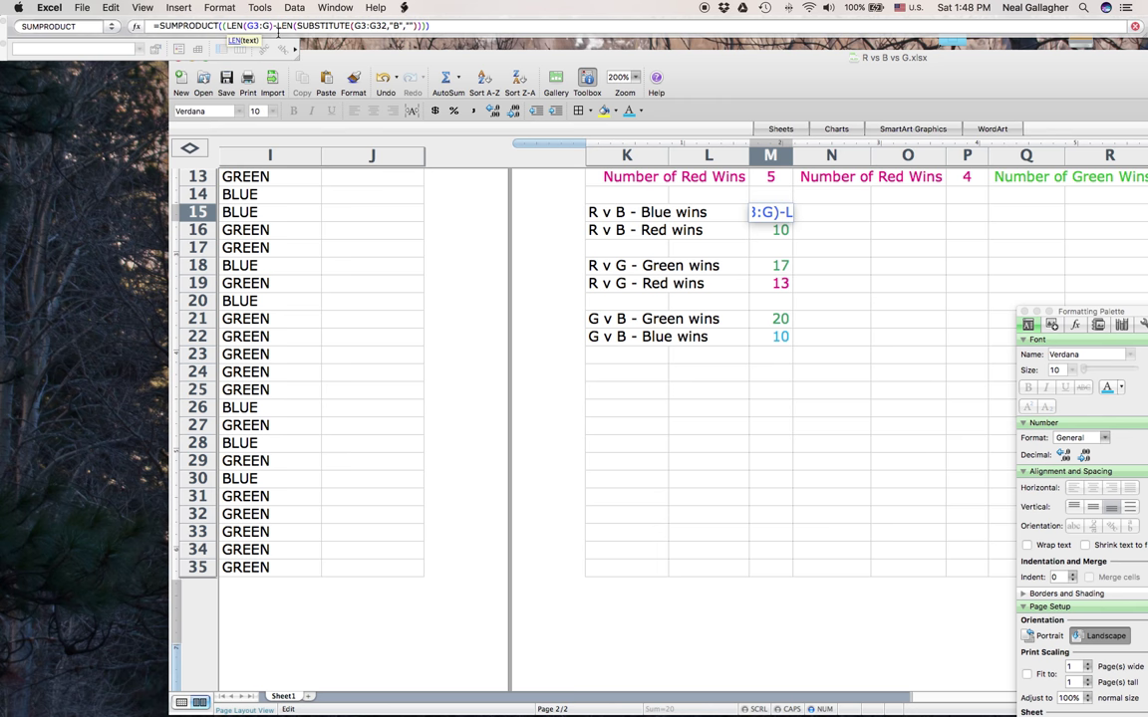
{"action": "type", "text": "102"}
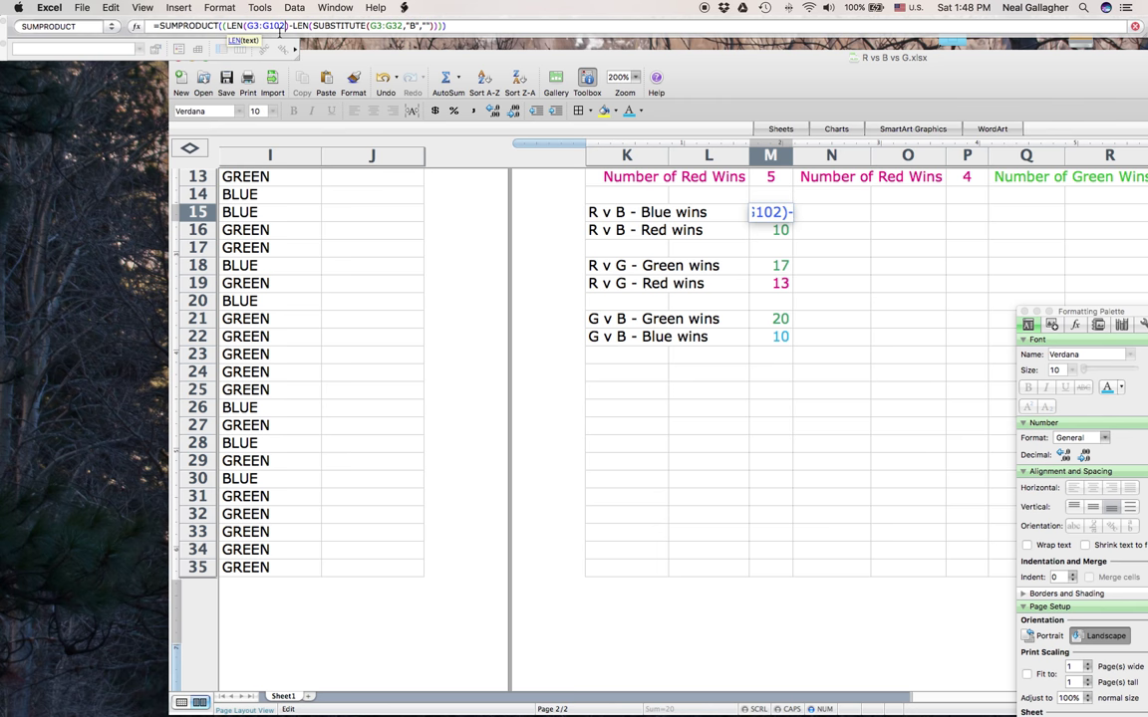
{"action": "left_click", "coordinate": [402, 25]}
{"action": "key", "text": "BackSpace"}
{"action": "key", "text": "BackSpace"}
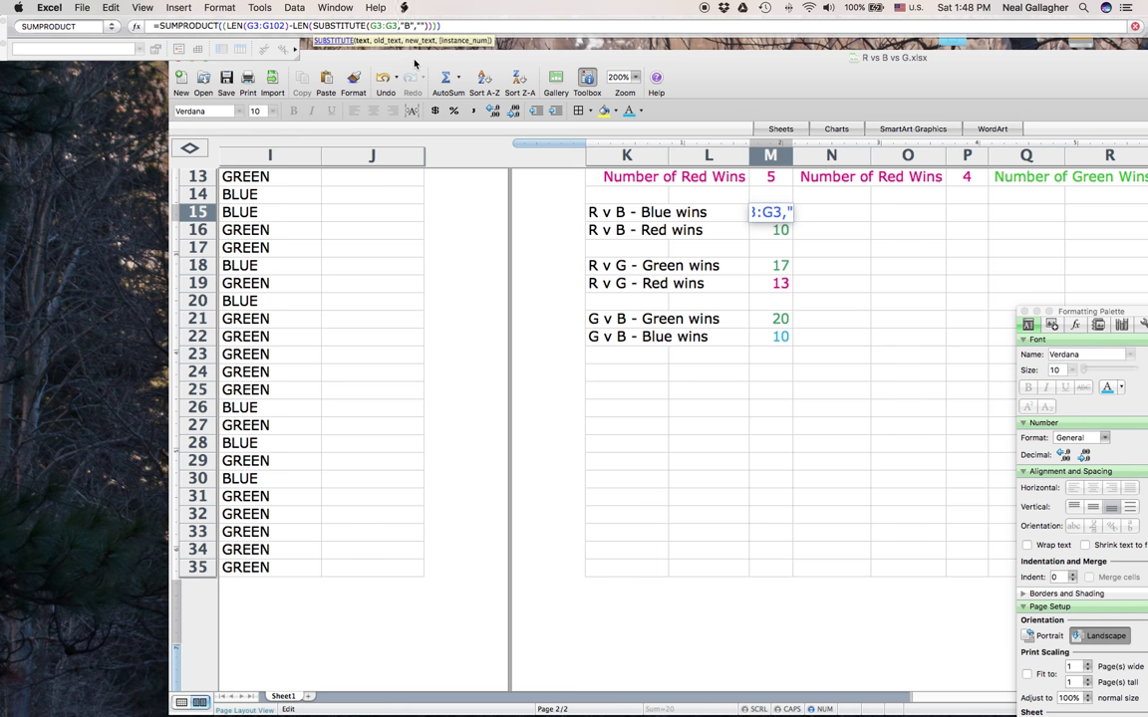
{"action": "type", "text": "102"}
{"action": "key", "text": "Return"}
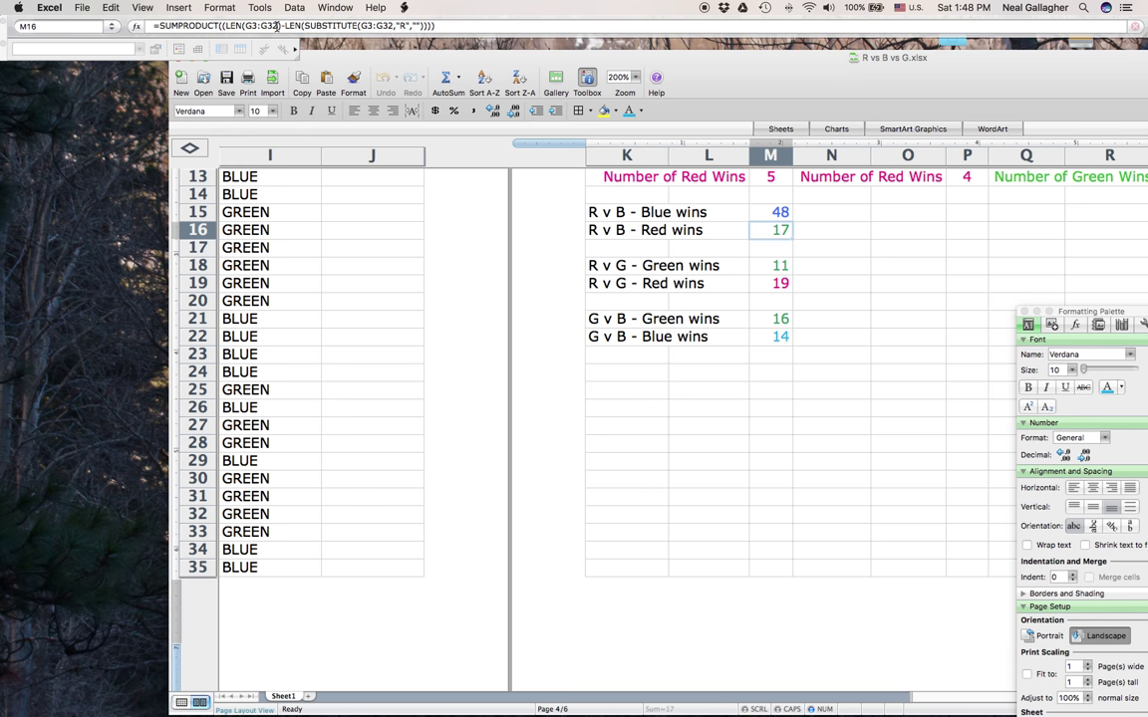
Extend both ranges in M16's Red wins formula to end at row 102
{"action": "left_click", "coordinate": [276, 26]}
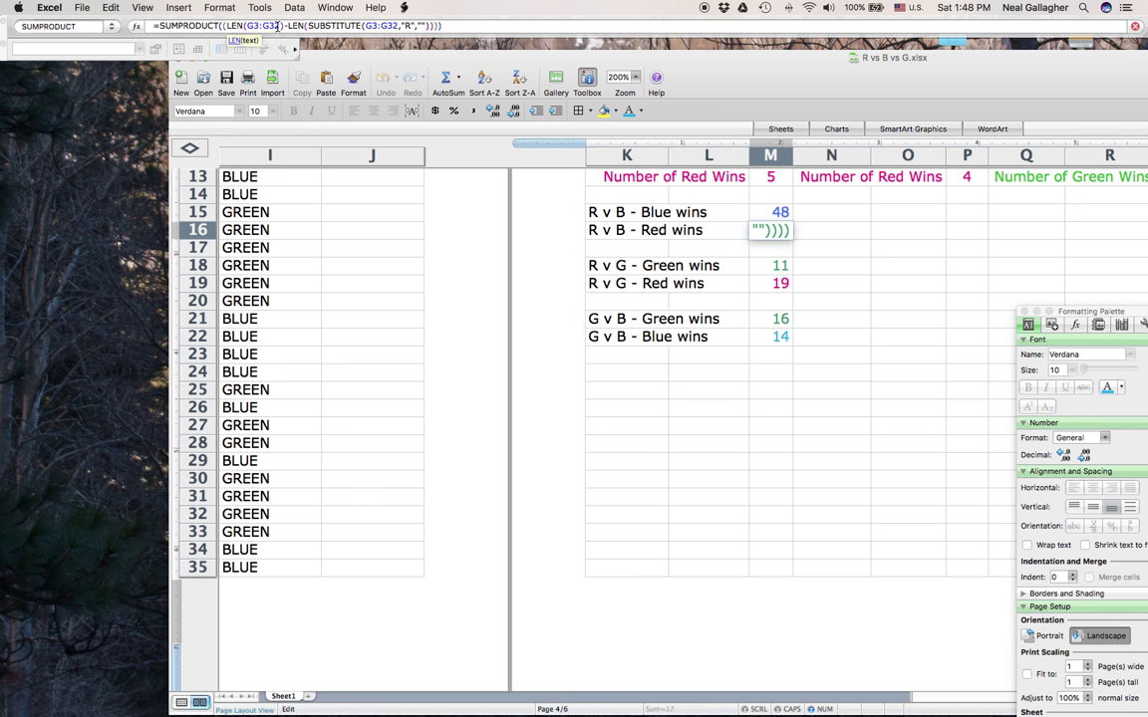
{"action": "scroll", "coordinate": [332, 71], "scroll_direction": "down", "scroll_amount": 20}
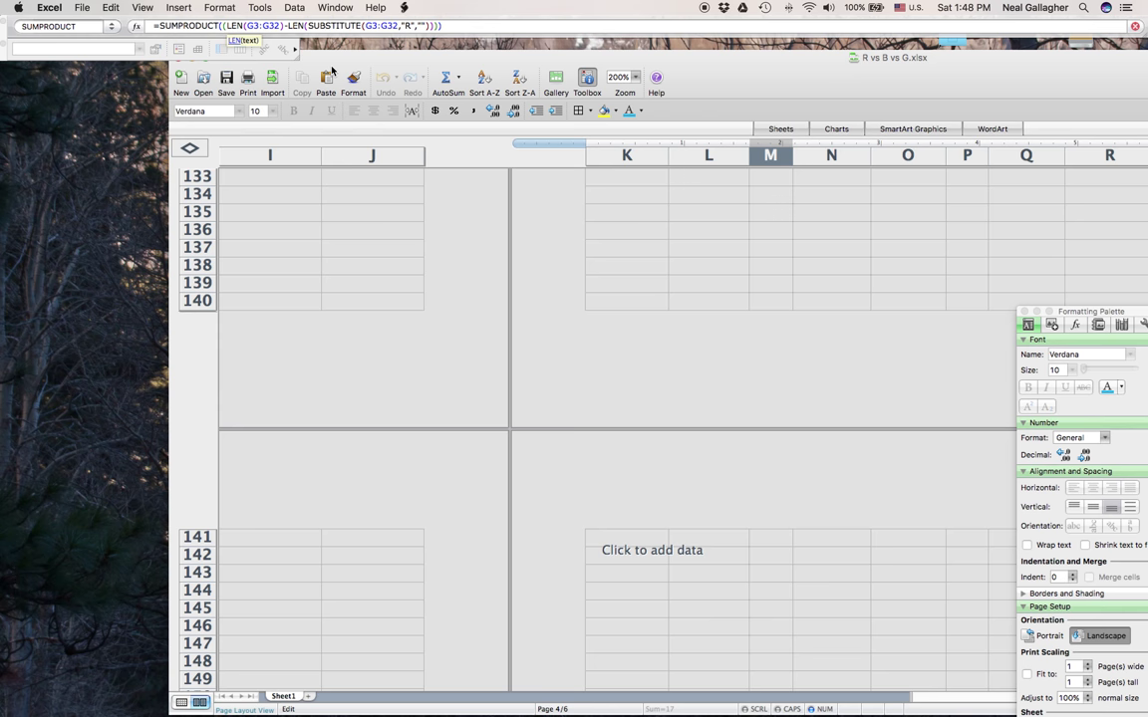
{"action": "key", "text": "BackSpace"}
{"action": "key", "text": "BackSpace"}
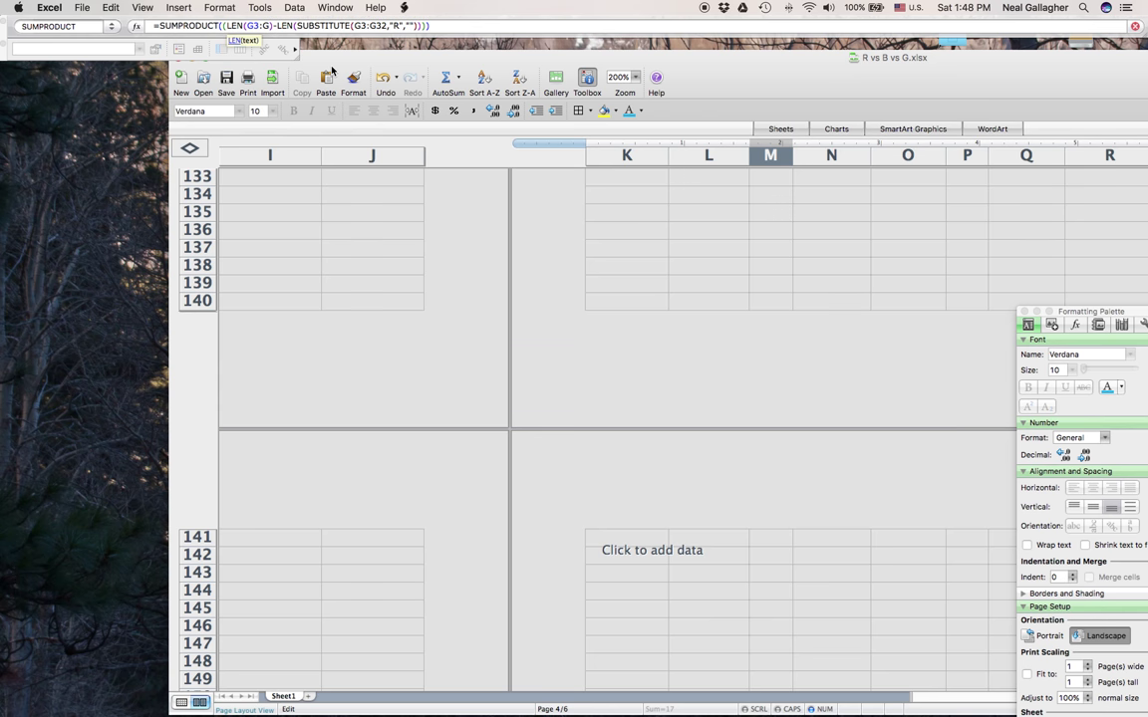
{"action": "type", "text": "102"}
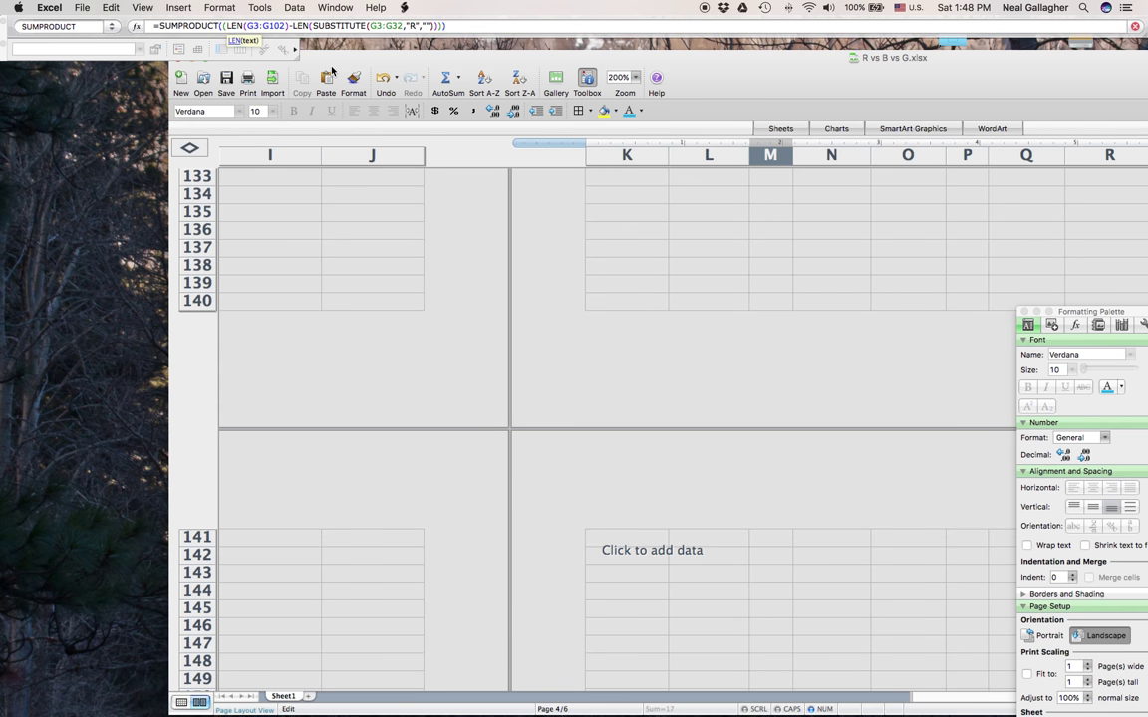
{"action": "key", "text": "Right"}
{"action": "key", "text": "Right"}
{"action": "key", "text": "Right"}
{"action": "key", "text": "Right"}
{"action": "key", "text": "Right"}
{"action": "key", "text": "Right"}
{"action": "key", "text": "Right"}
{"action": "key", "text": "Right"}
{"action": "key", "text": "Right"}
{"action": "key", "text": "Right"}
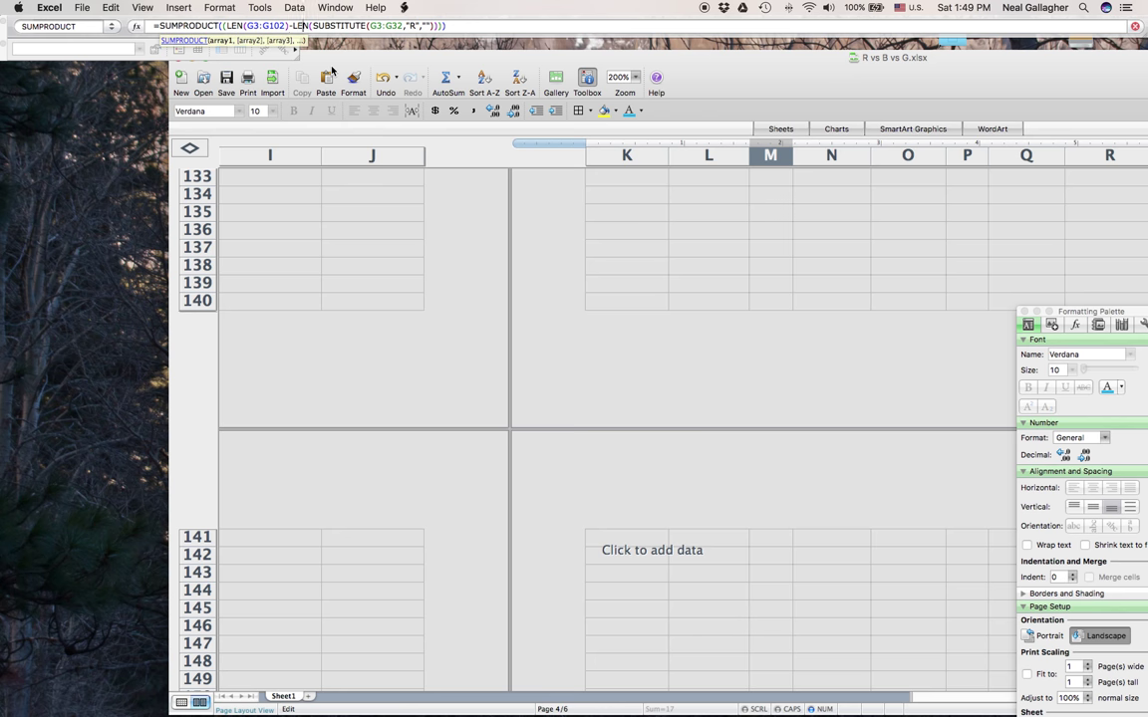
{"action": "key", "text": "Right"}
{"action": "key", "text": "Right"}
{"action": "key", "text": "Right"}
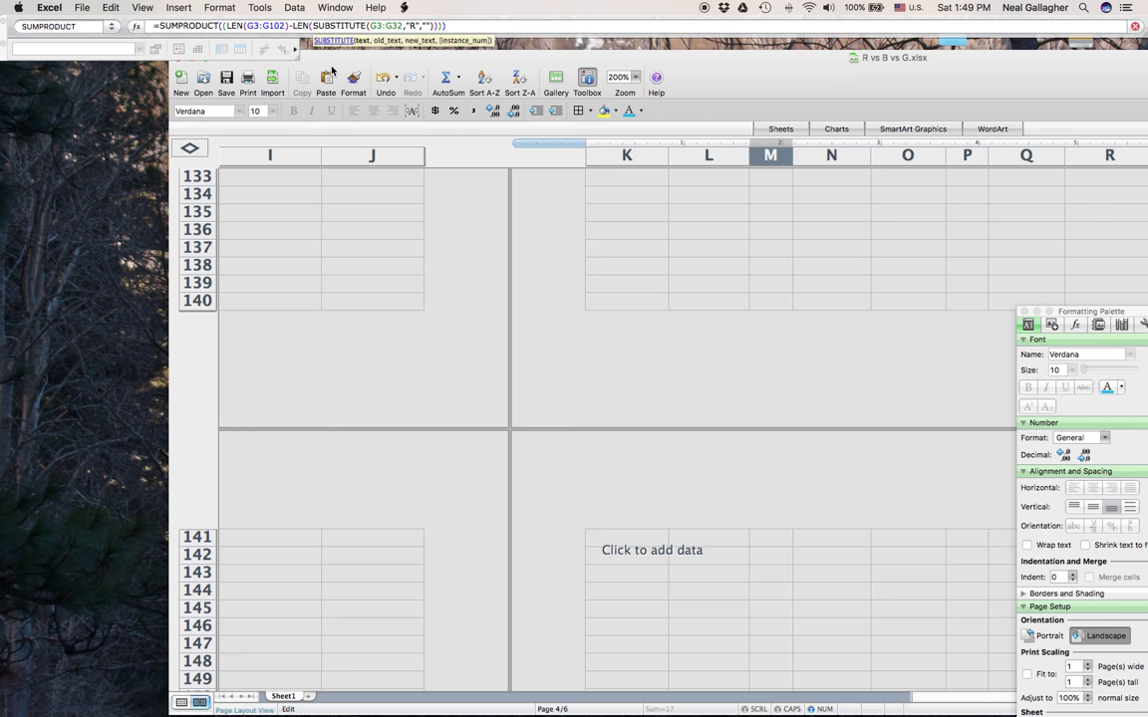
{"action": "key", "text": "BackSpace"}
{"action": "type", "text": "102"}
{"action": "key", "text": "Return"}
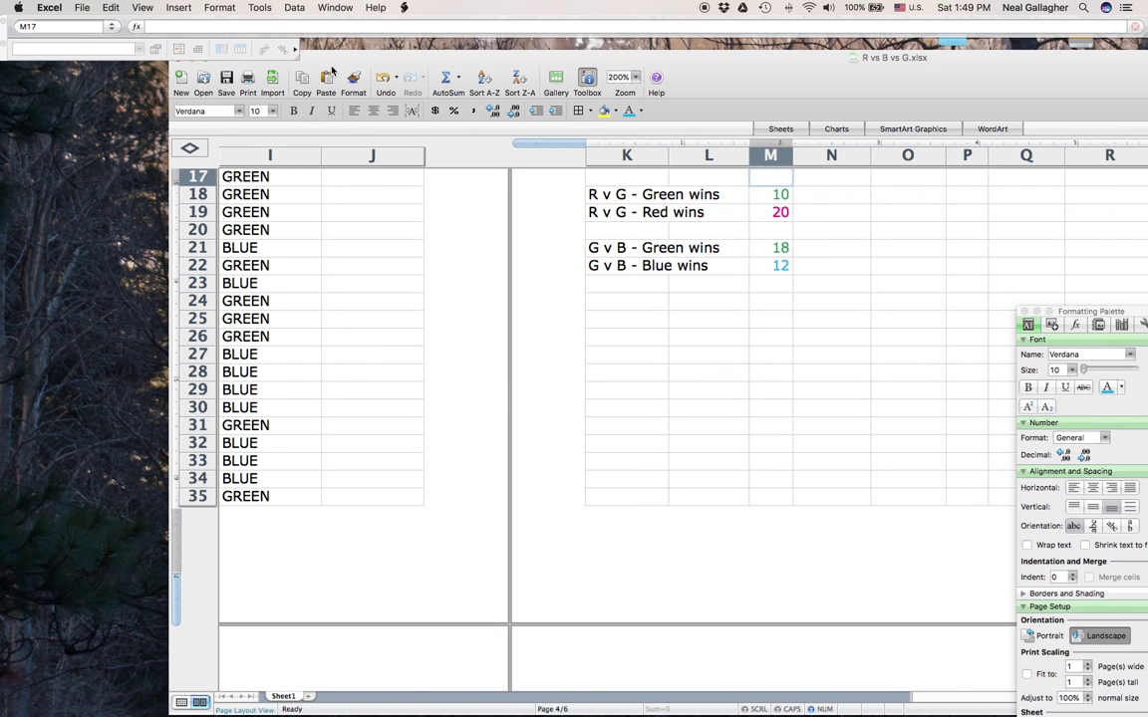
Fix M16's #N/A error by correcting G3:G3102 to G3:G102
{"action": "scroll", "coordinate": [742, 367], "scroll_direction": "up", "scroll_amount": 4}
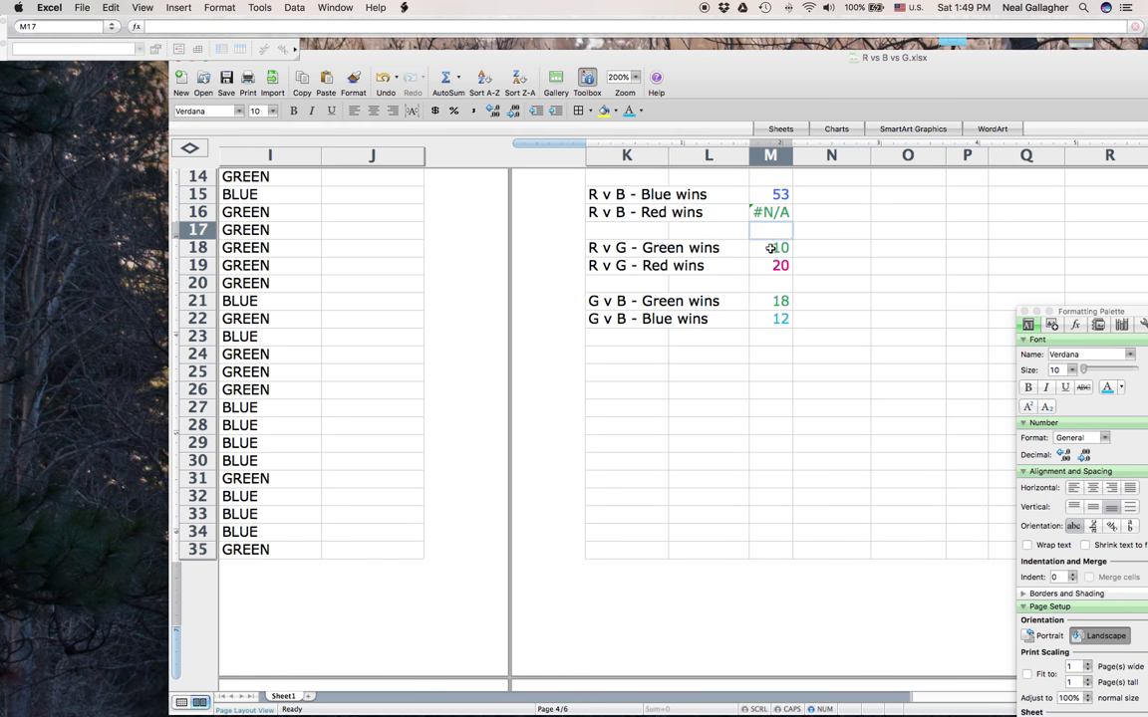
{"action": "left_click", "coordinate": [774, 214]}
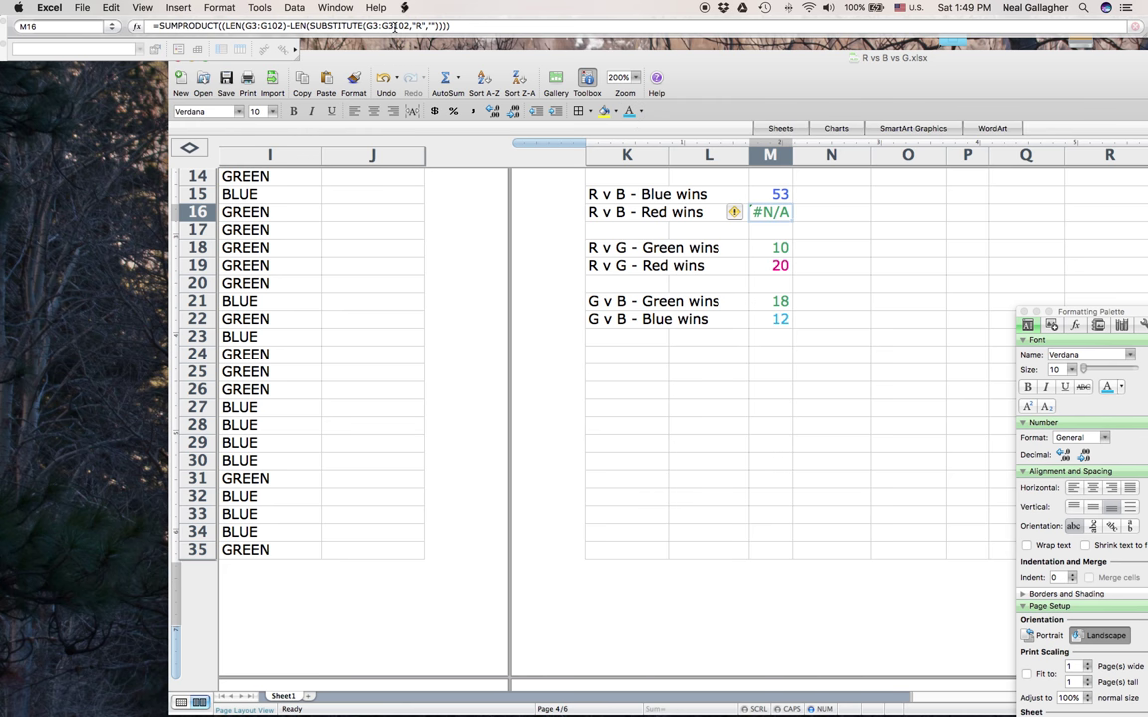
{"action": "left_click", "coordinate": [355, 25]}
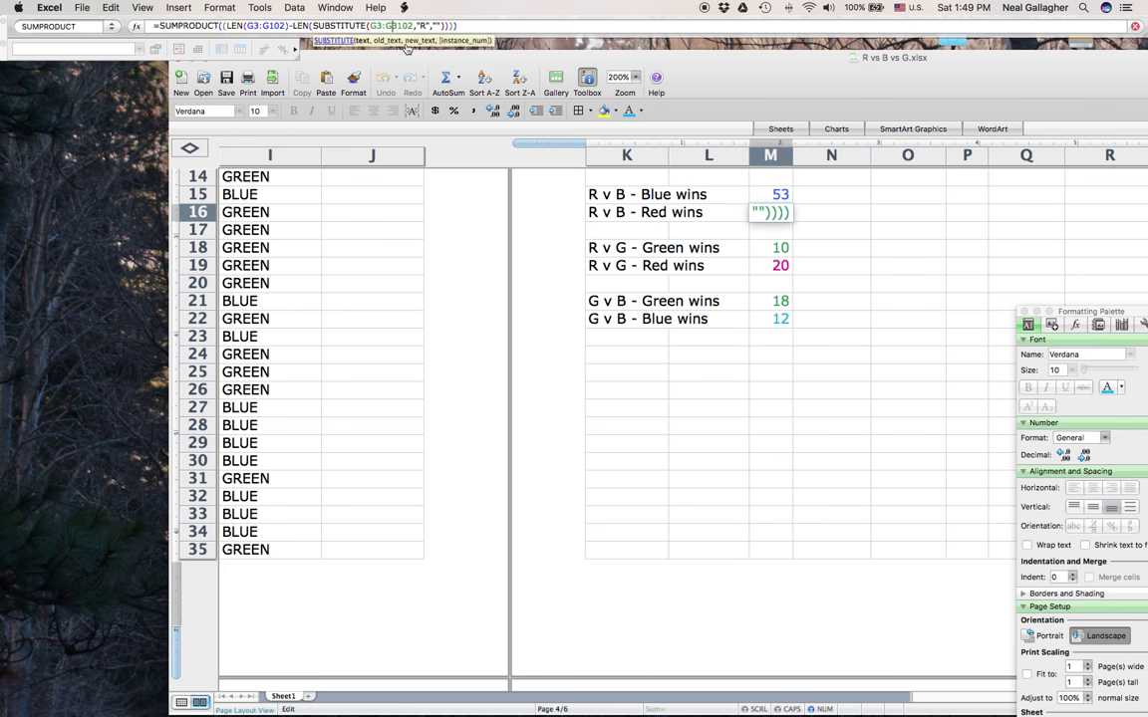
{"action": "key", "text": "BackSpace"}
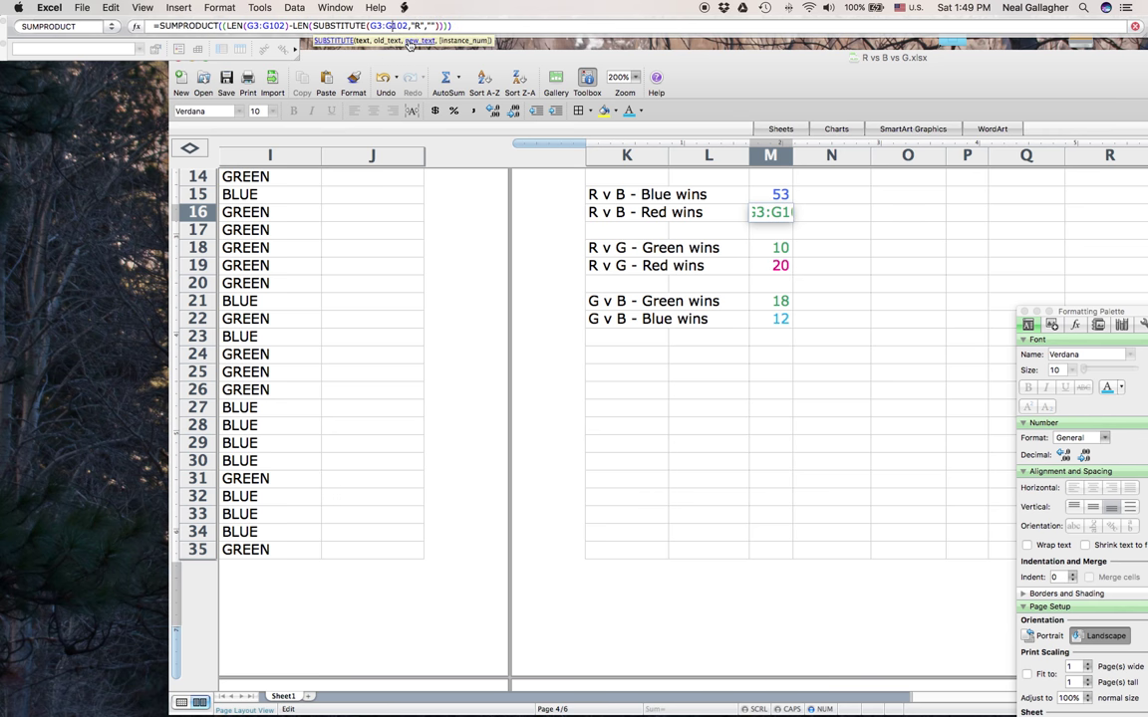
{"action": "key", "text": "Return"}
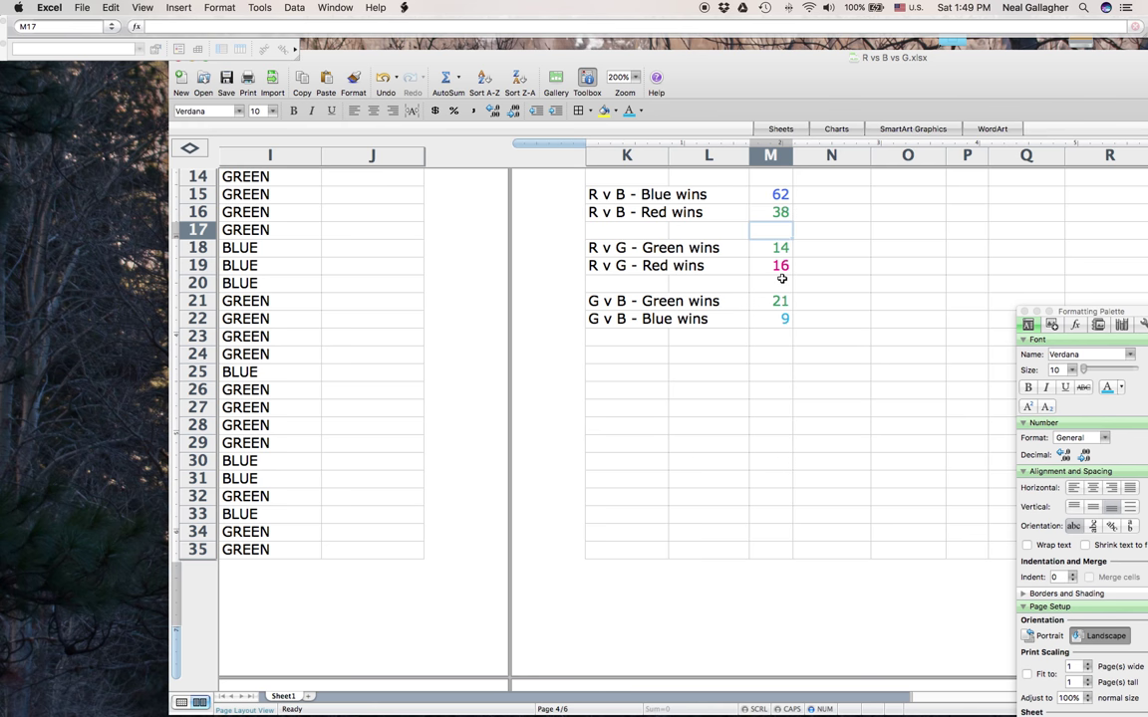
Change both H3:H32 ranges in M18's Green wins formula to H3:H102
{"action": "left_click", "coordinate": [770, 249]}
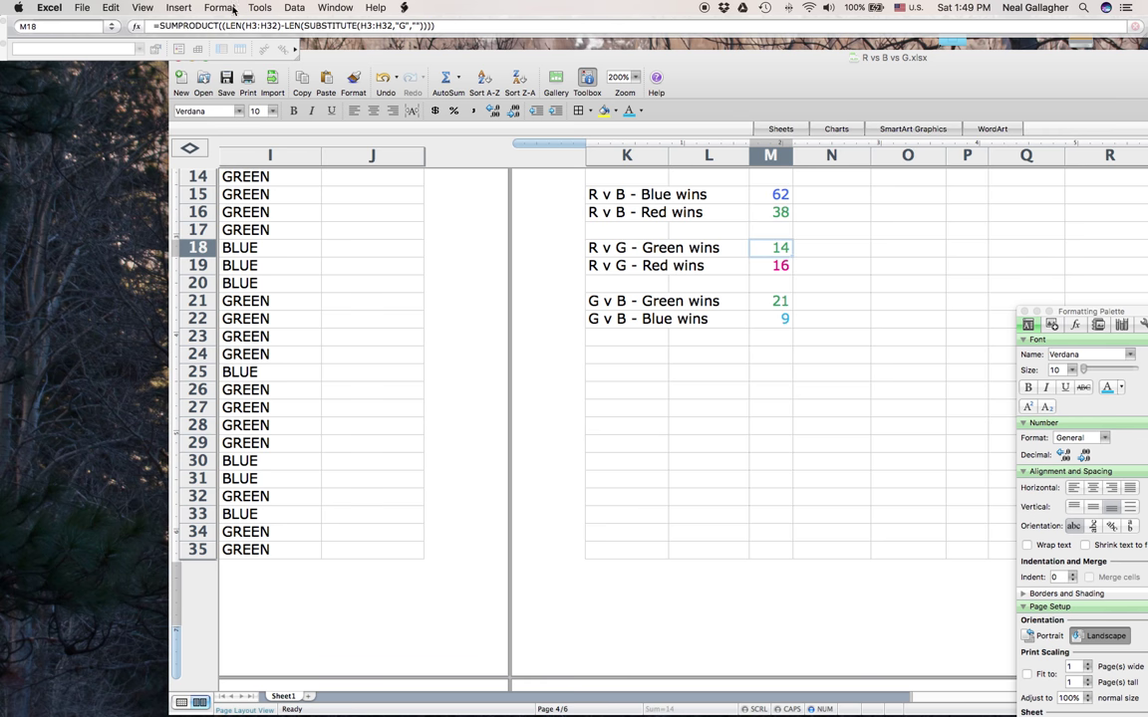
{"action": "left_click", "coordinate": [282, 26]}
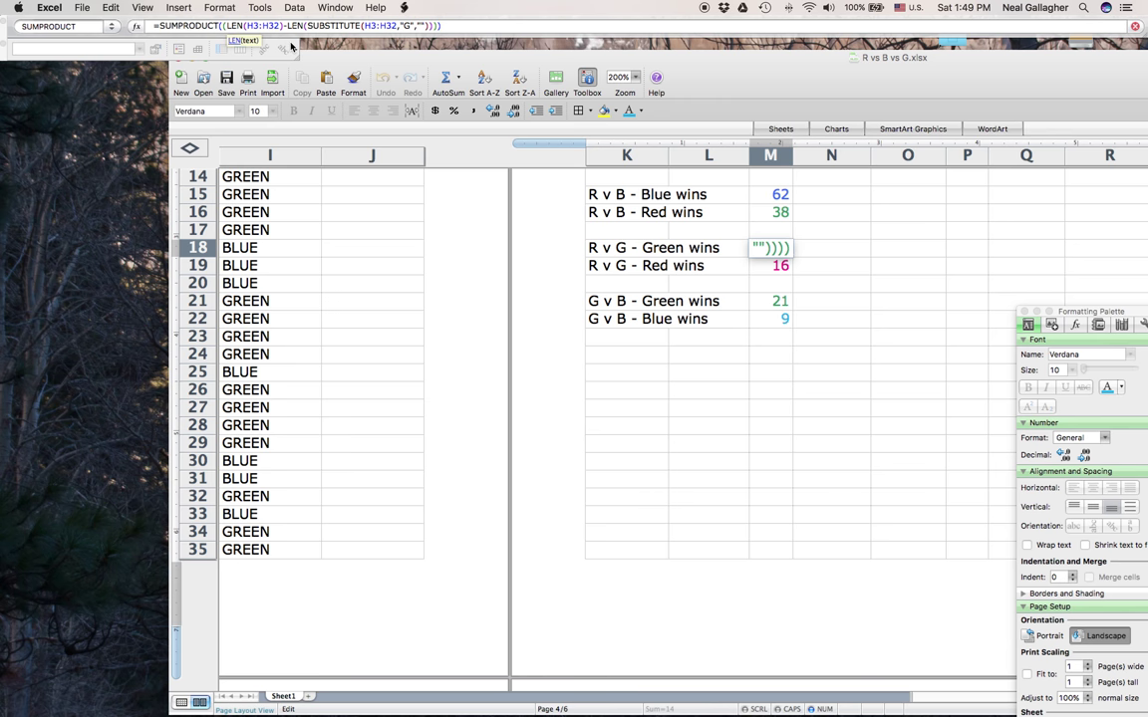
{"action": "key", "text": "BackSpace"}
{"action": "key", "text": "BackSpace"}
{"action": "type", "text": "102"}
{"action": "left_click", "coordinate": [397, 26]}
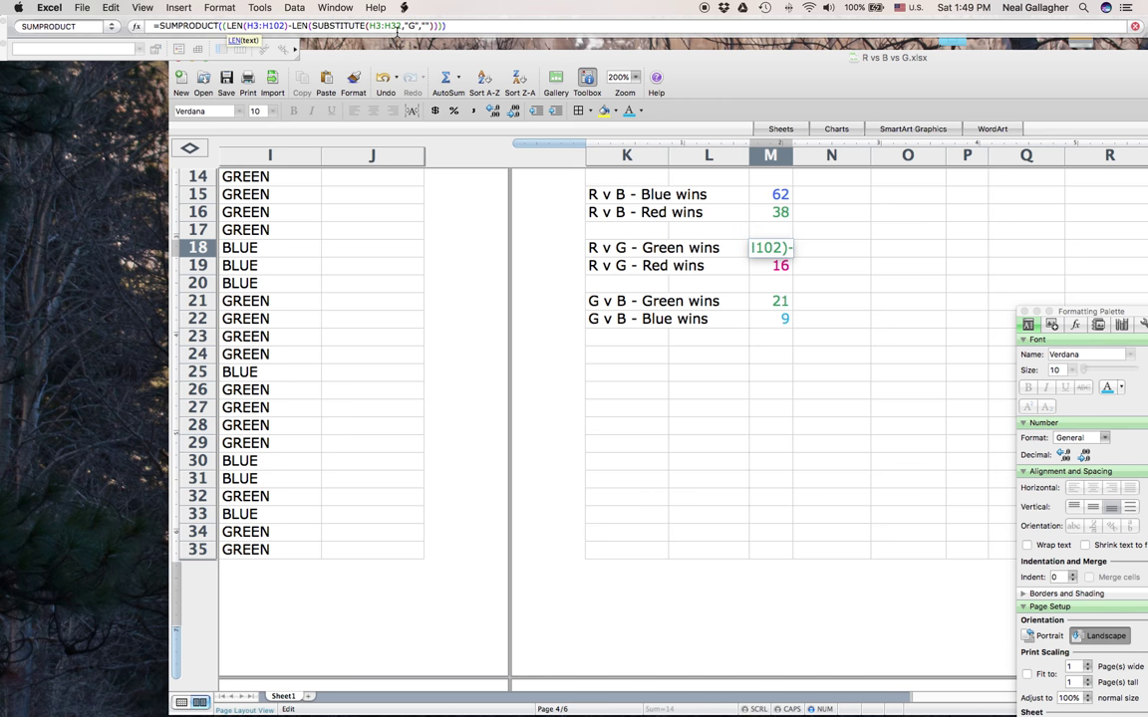
{"action": "left_click", "coordinate": [401, 27]}
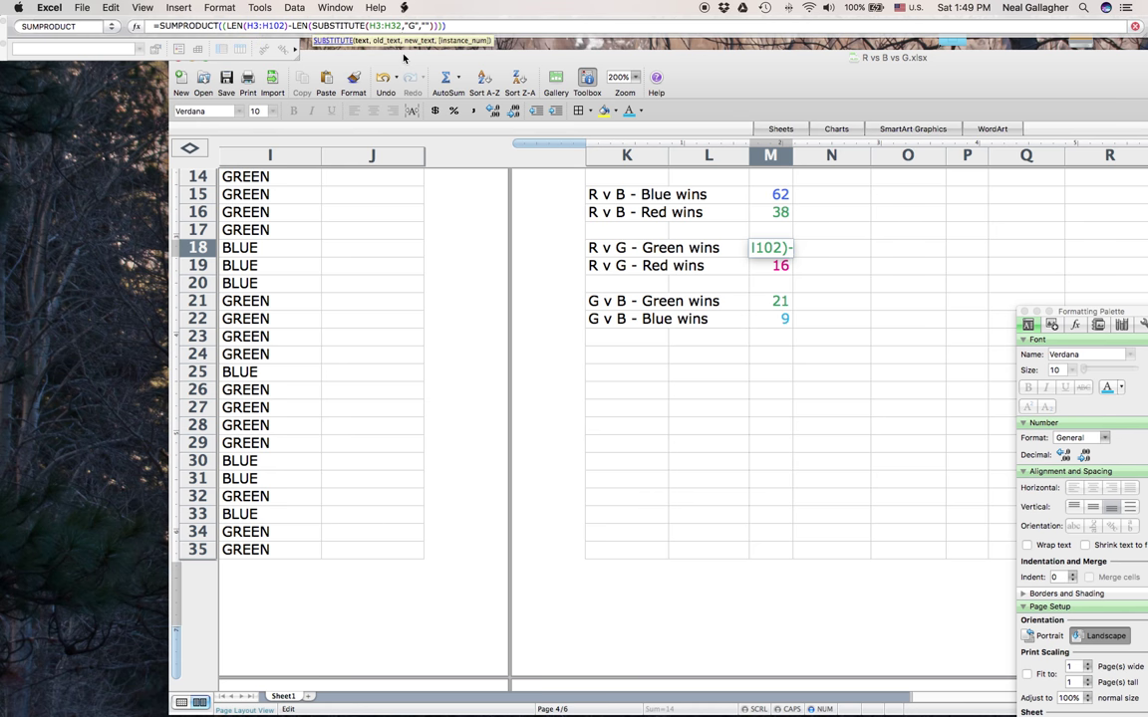
{"action": "key", "text": "BackSpace"}
{"action": "key", "text": "BackSpace"}
{"action": "type", "text": "102"}
{"action": "key", "text": "Return"}
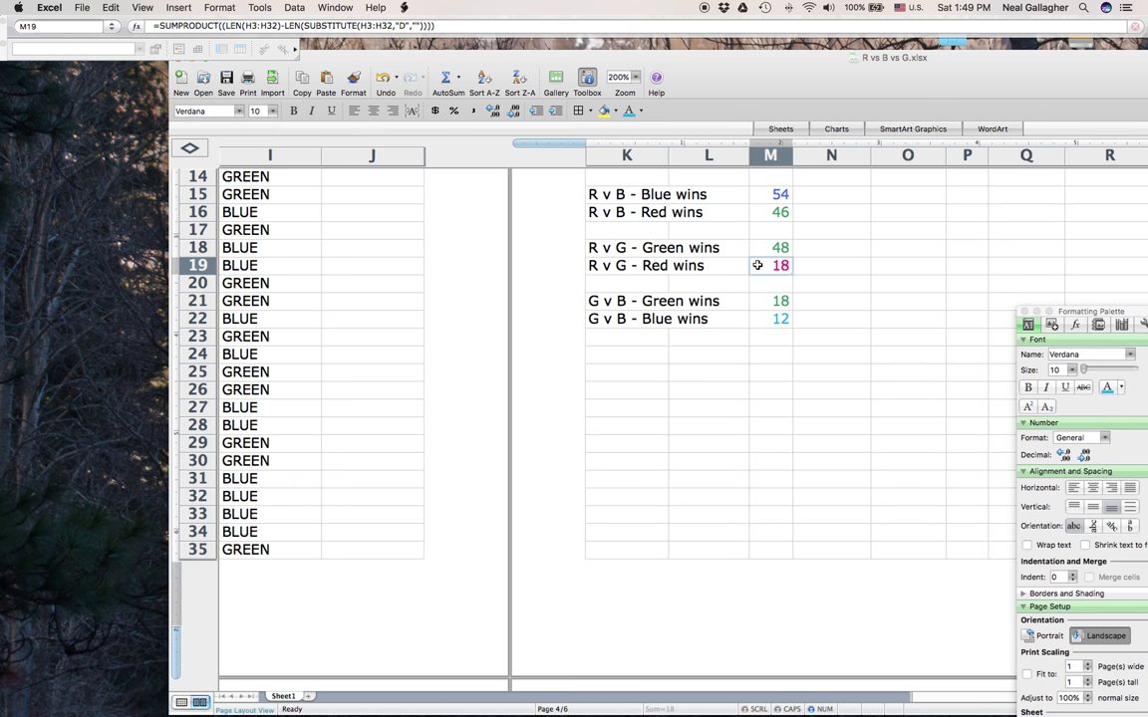
Change both H3:H32 ranges in M19's Red wins formula to H3:H102
{"action": "left_click", "coordinate": [276, 27]}
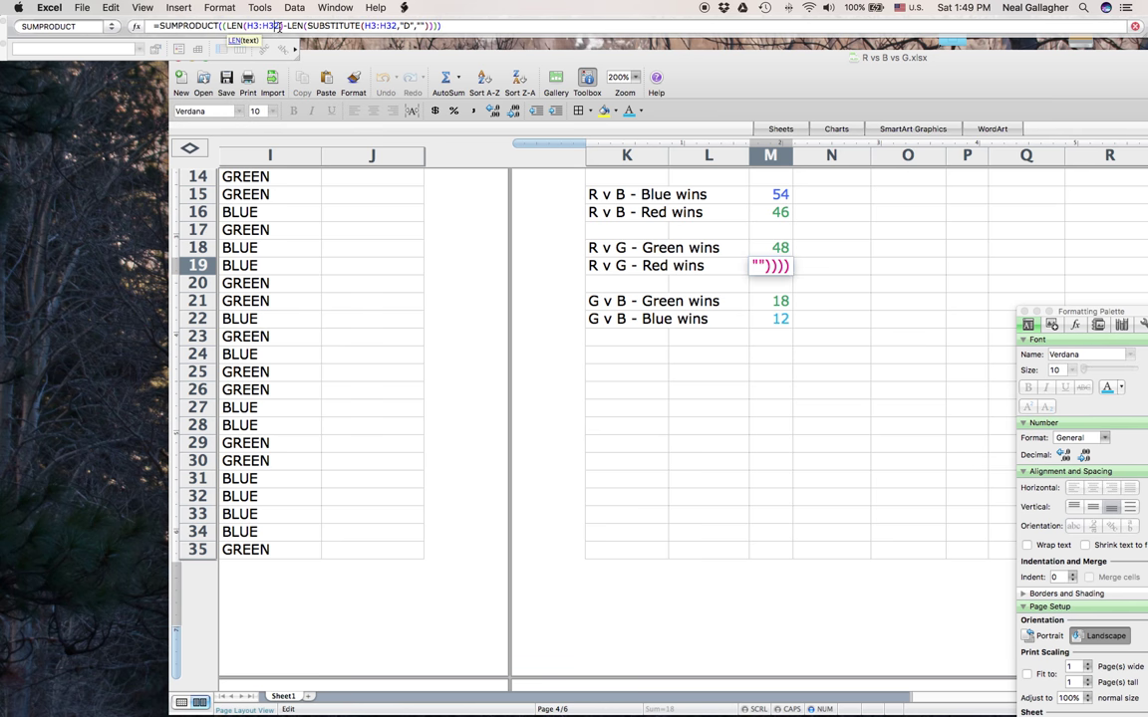
{"action": "key", "text": "BackSpace"}
{"action": "key", "text": "BackSpace"}
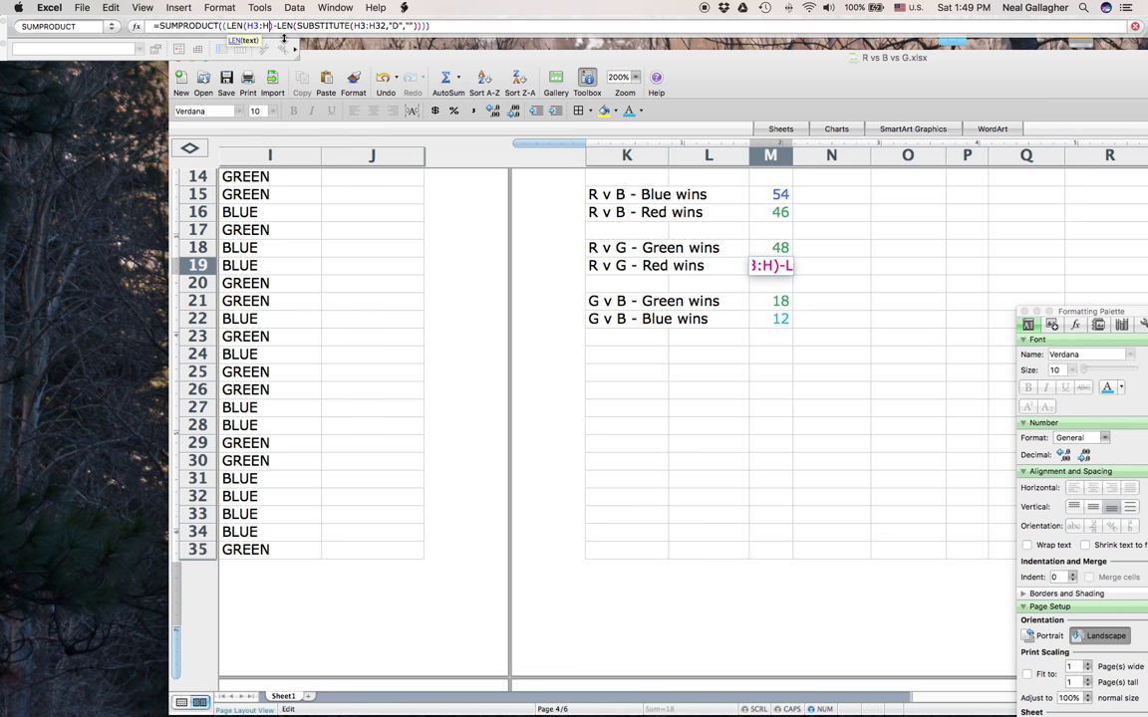
{"action": "type", "text": "102"}
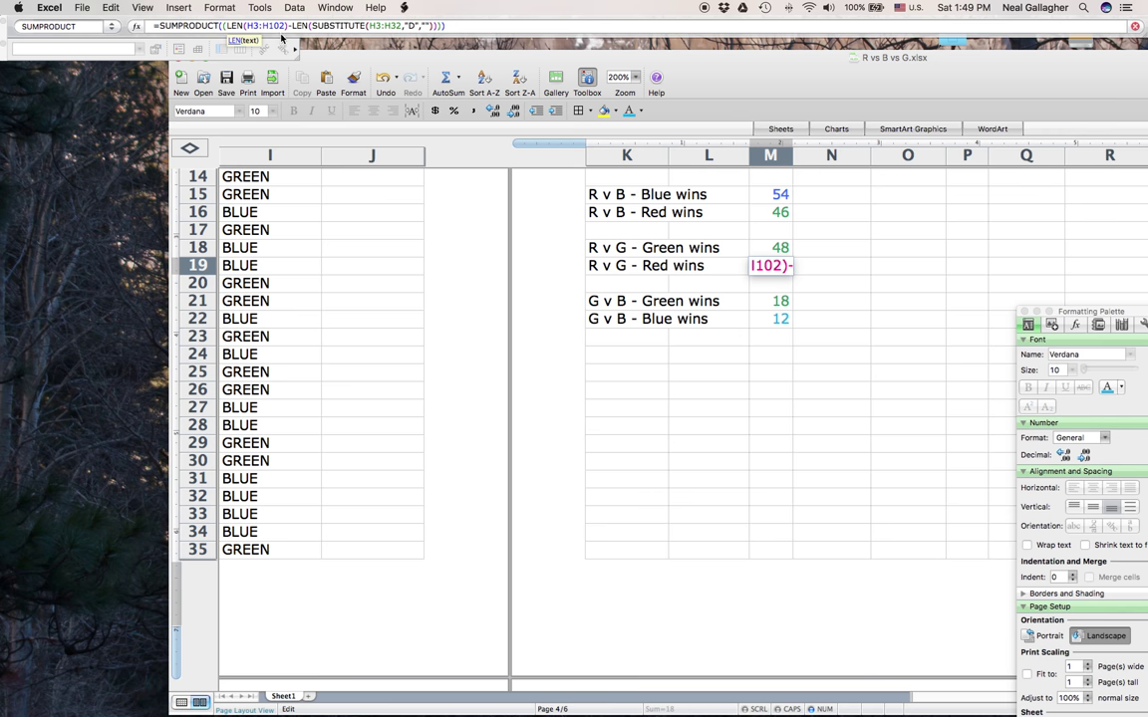
{"action": "left_click", "coordinate": [400, 25]}
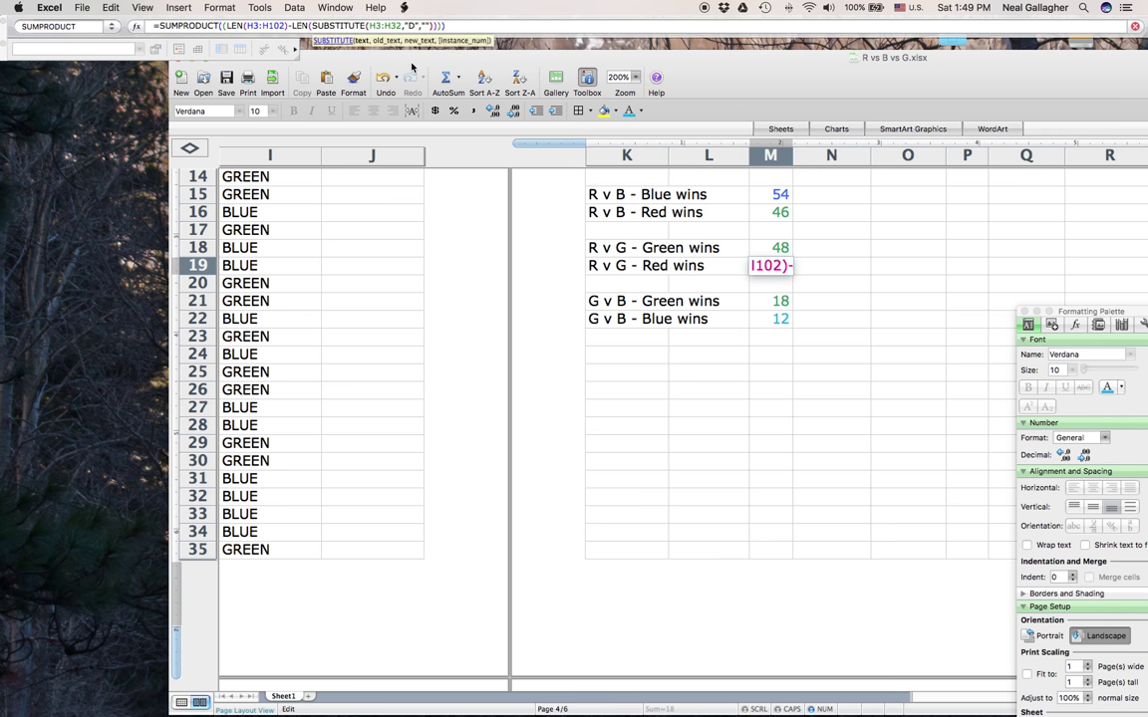
{"action": "key", "text": "BackSpace"}
{"action": "key", "text": "BackSpace"}
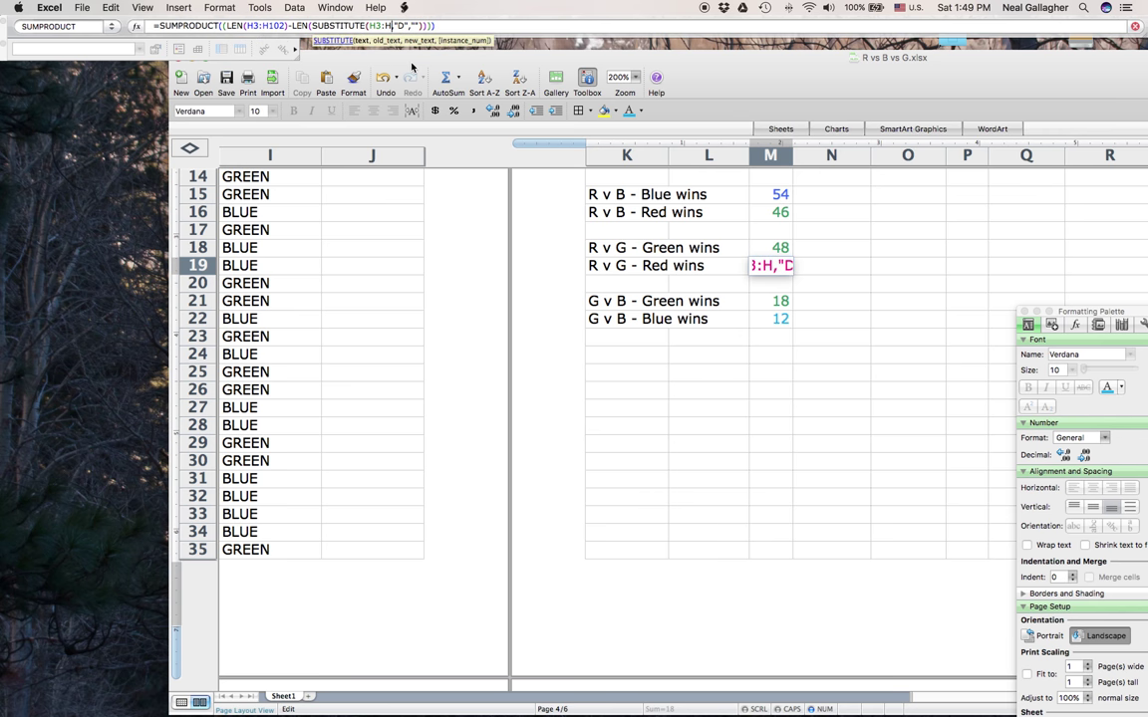
{"action": "type", "text": "102"}
{"action": "key", "text": "Return"}
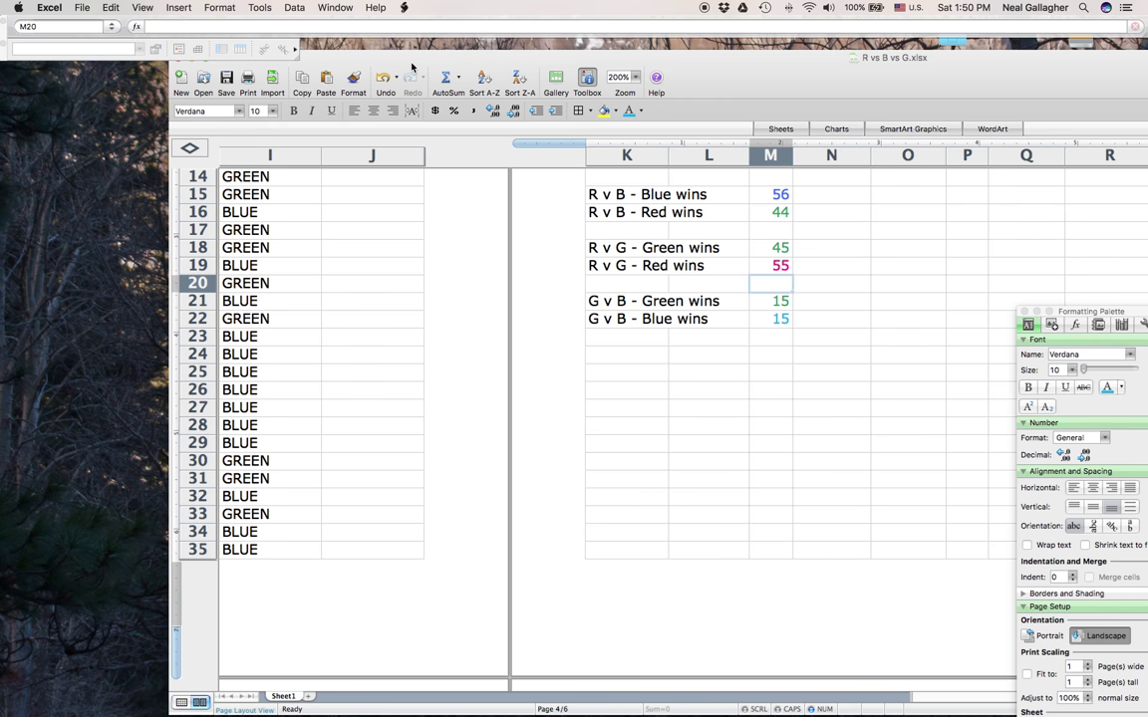
{"action": "left_click", "coordinate": [777, 302]}
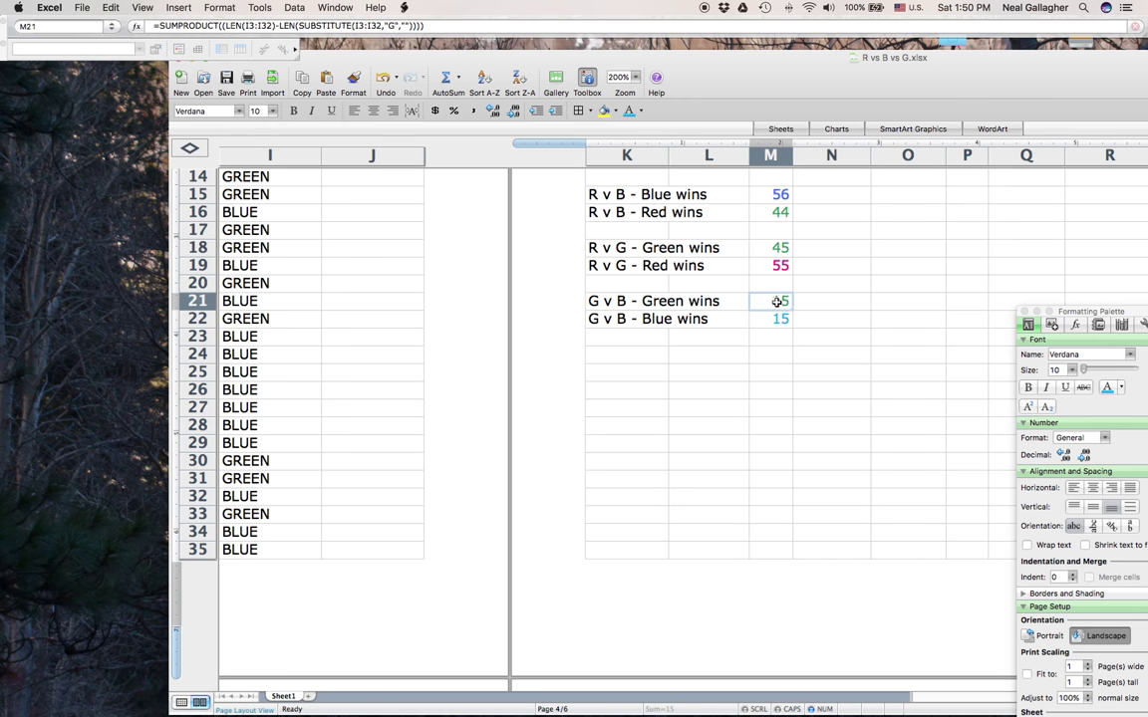
Change both I3:I32 ranges in M21's Green wins formula to I3:I102
{"action": "left_click", "coordinate": [271, 27]}
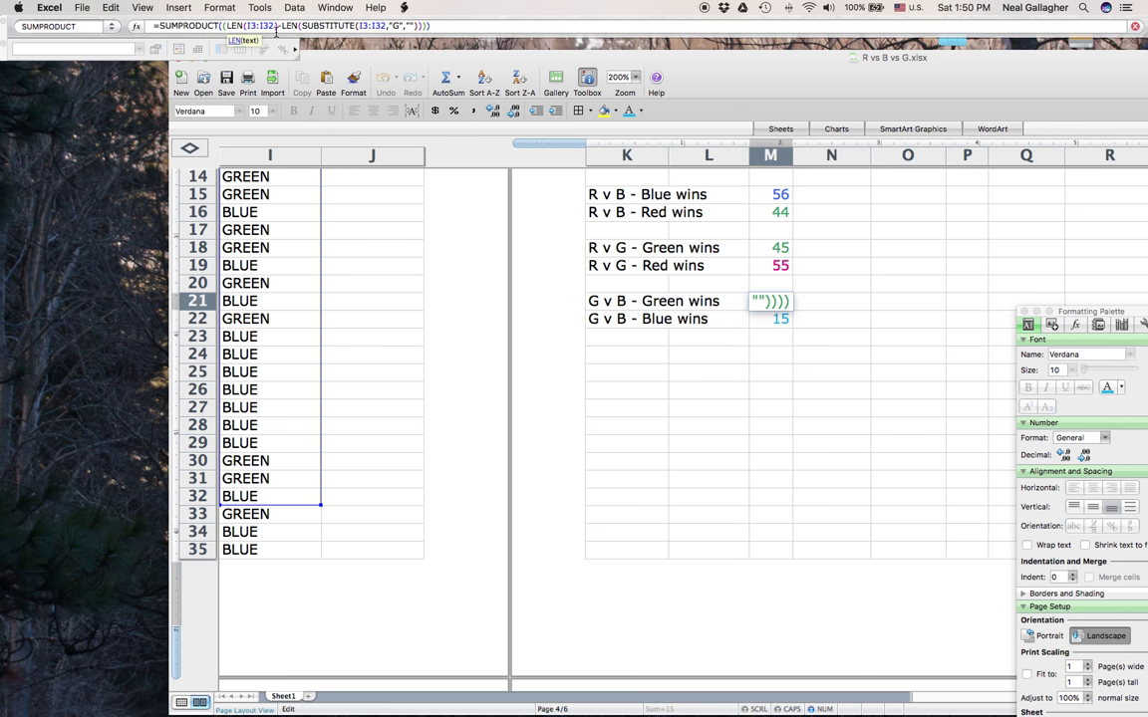
{"action": "key", "text": "BackSpace"}
{"action": "key", "text": "BackSpace"}
{"action": "type", "text": "102"}
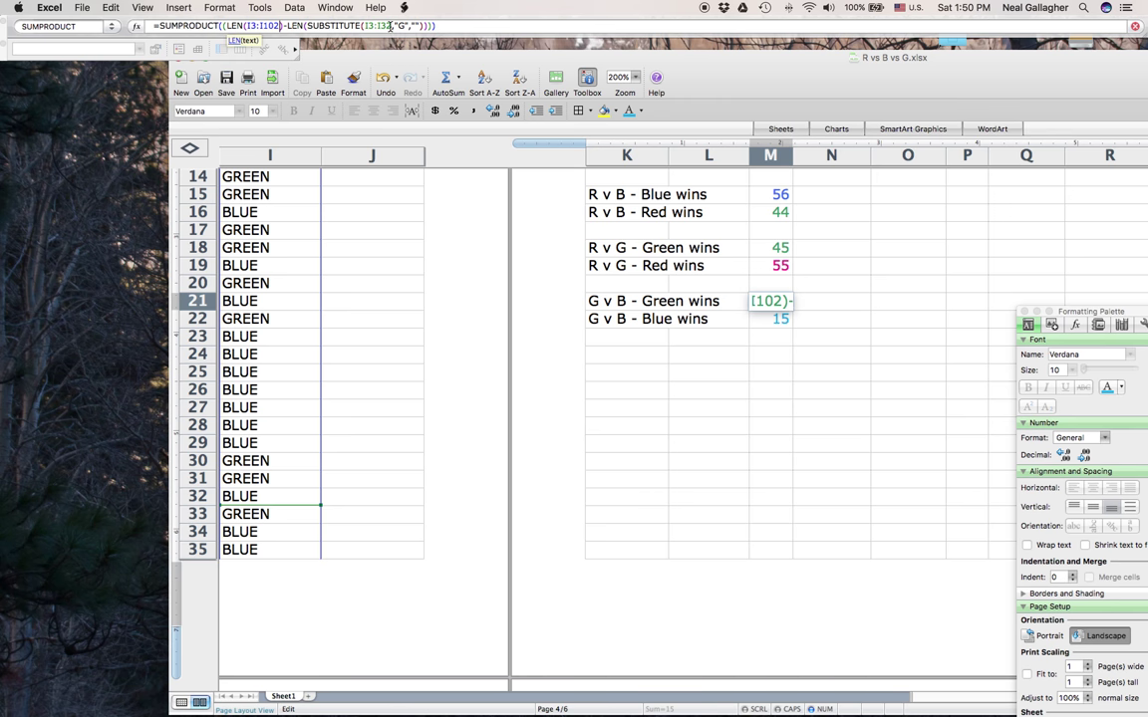
{"action": "left_click", "coordinate": [390, 27]}
{"action": "key", "text": "BackSpace"}
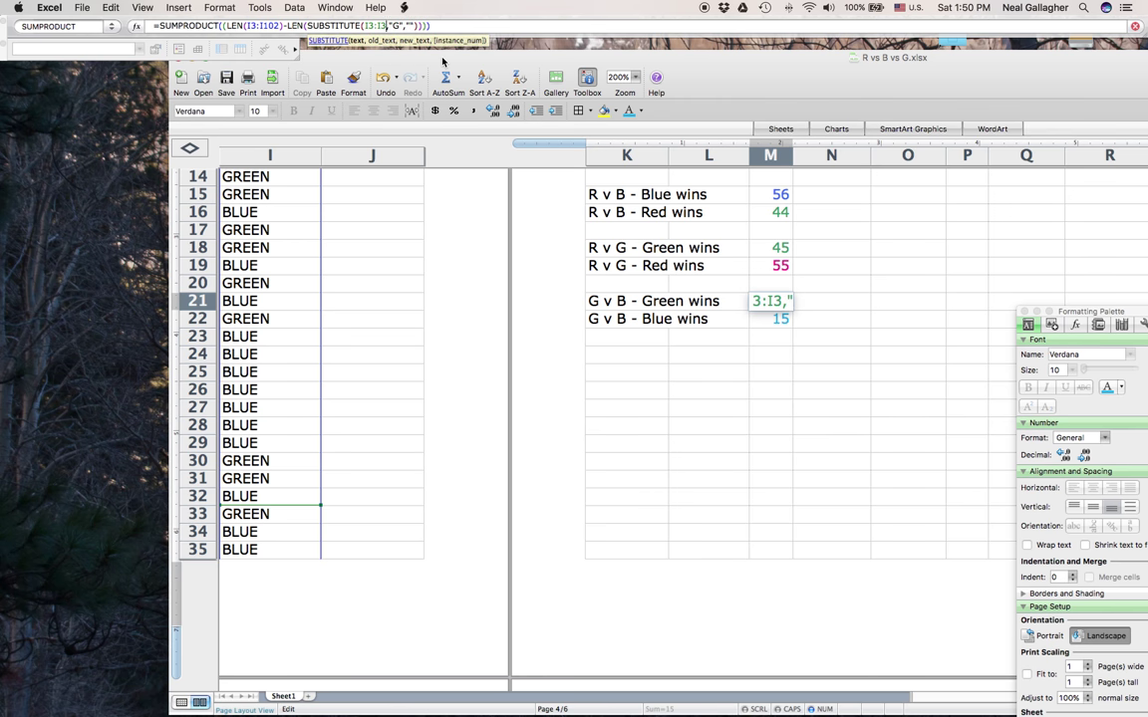
{"action": "key", "text": "BackSpace"}
{"action": "type", "text": "102"}
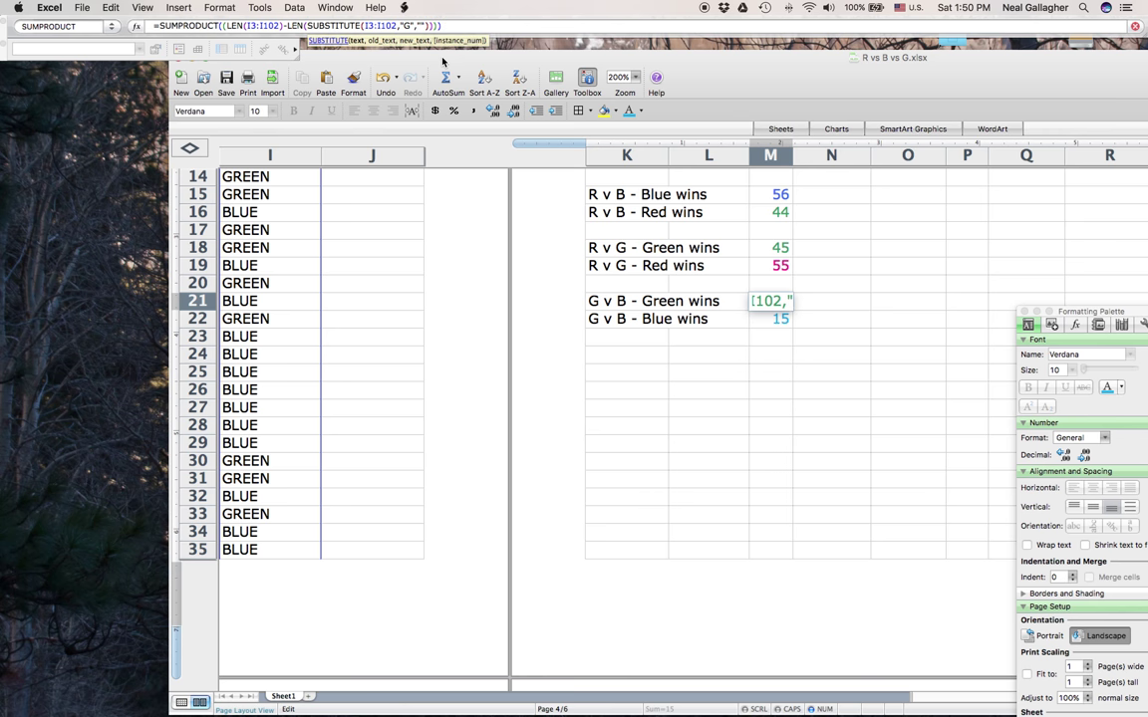
{"action": "key", "text": "Return"}
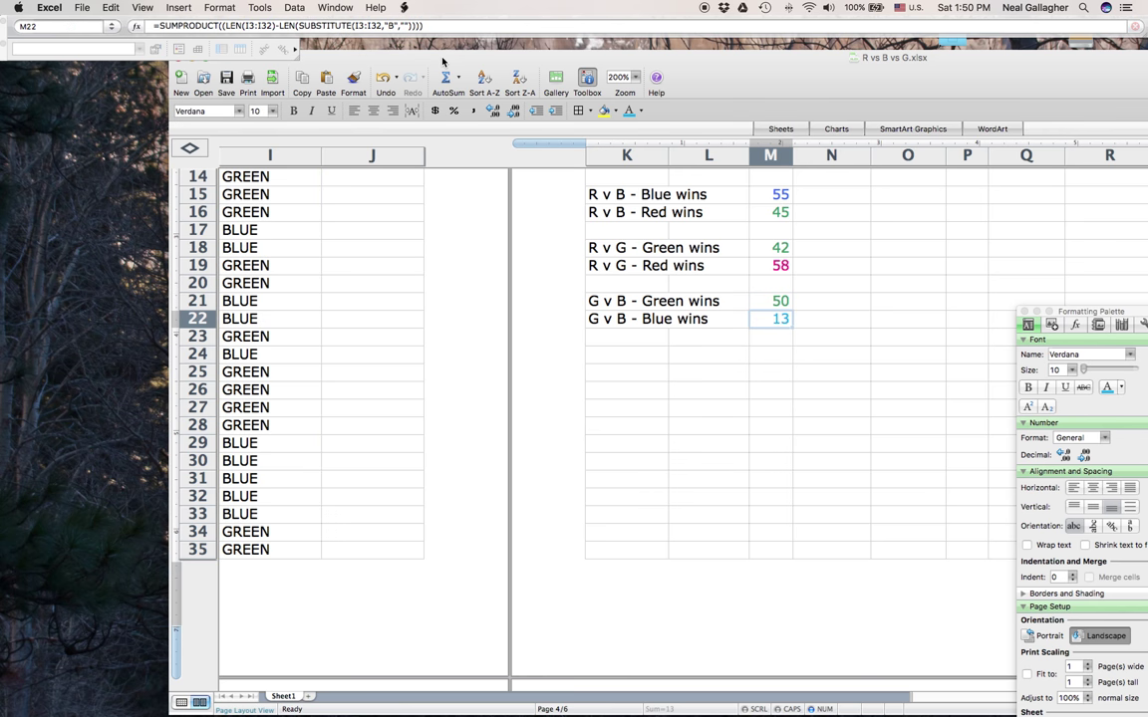
Change both I3:I32 ranges in M22's Blue wins formula to I3:I102
{"action": "left_click", "coordinate": [272, 27]}
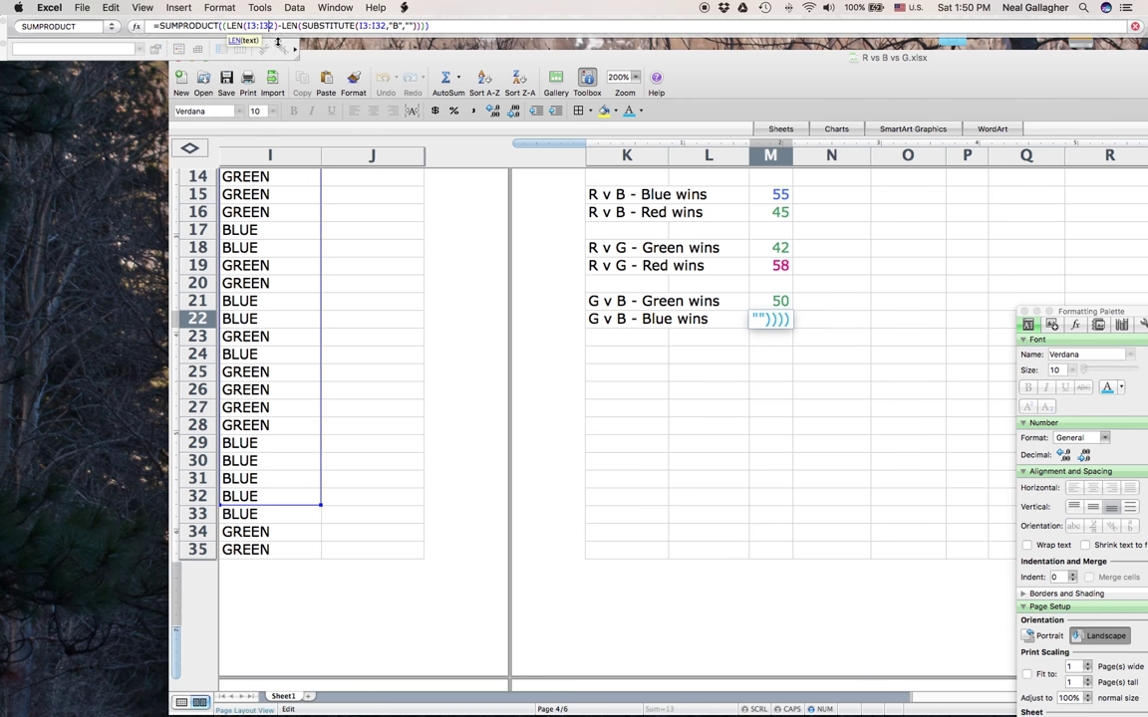
{"action": "key", "text": "BackSpace"}
{"action": "key", "text": "BackSpace"}
{"action": "type", "text": "102"}
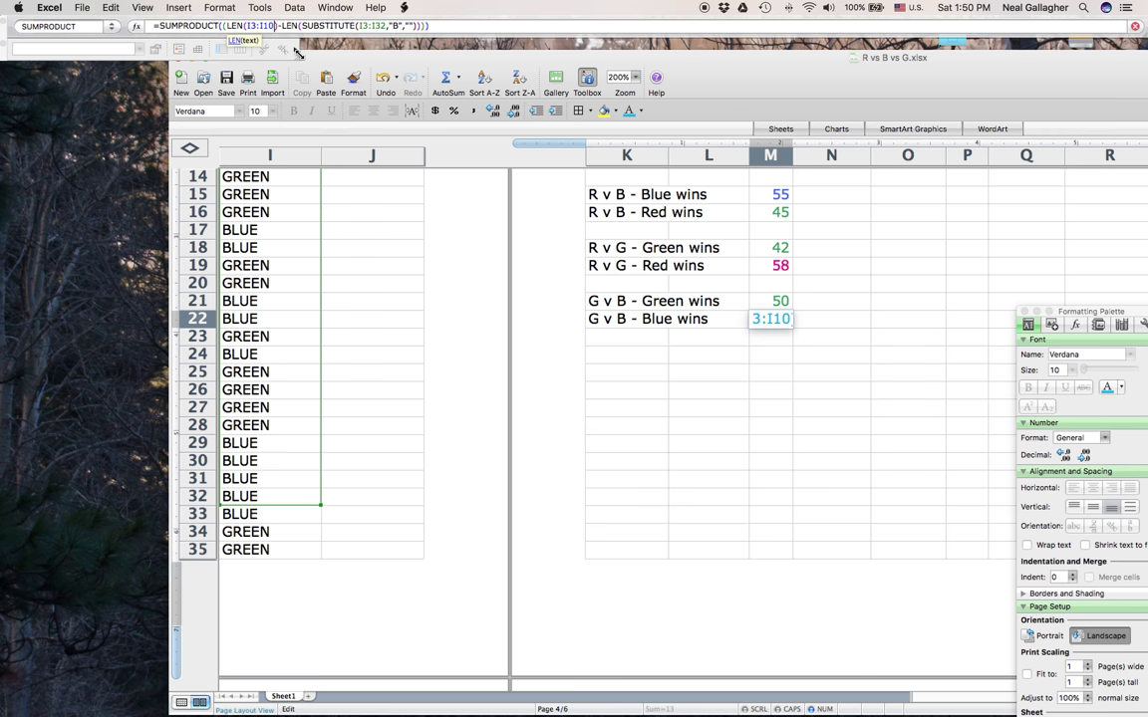
{"action": "left_click", "coordinate": [391, 22]}
{"action": "key", "text": "BackSpace"}
{"action": "key", "text": "BackSpace"}
{"action": "type", "text": "102"}
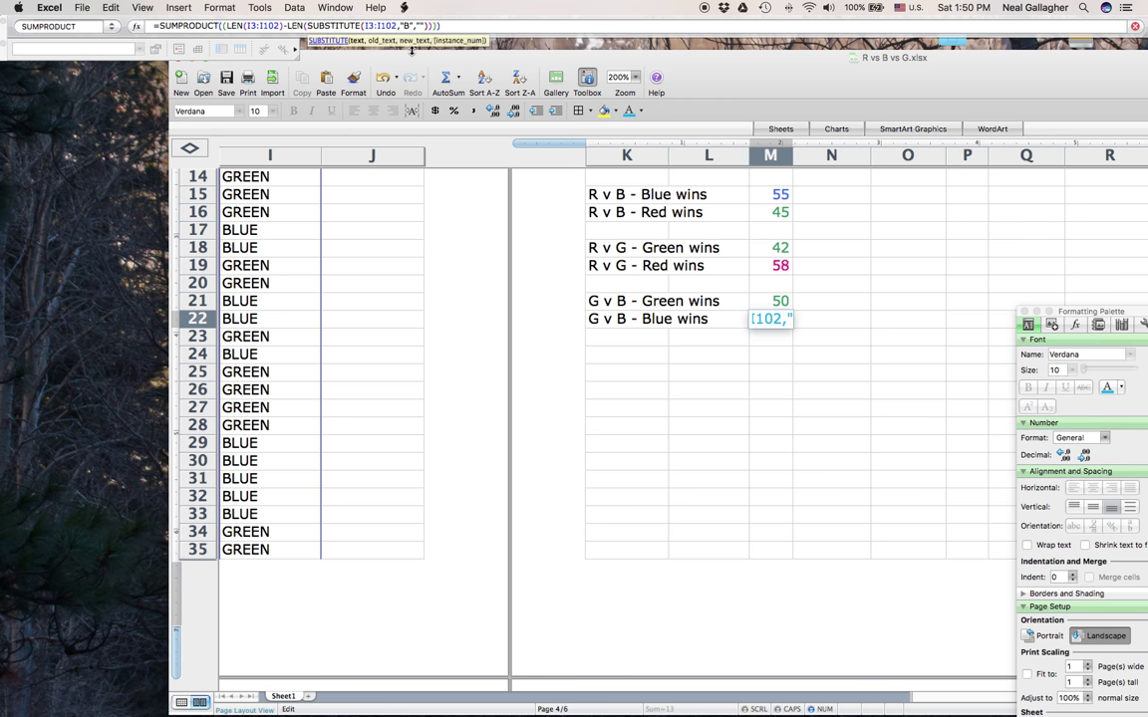
{"action": "key", "text": "Return"}
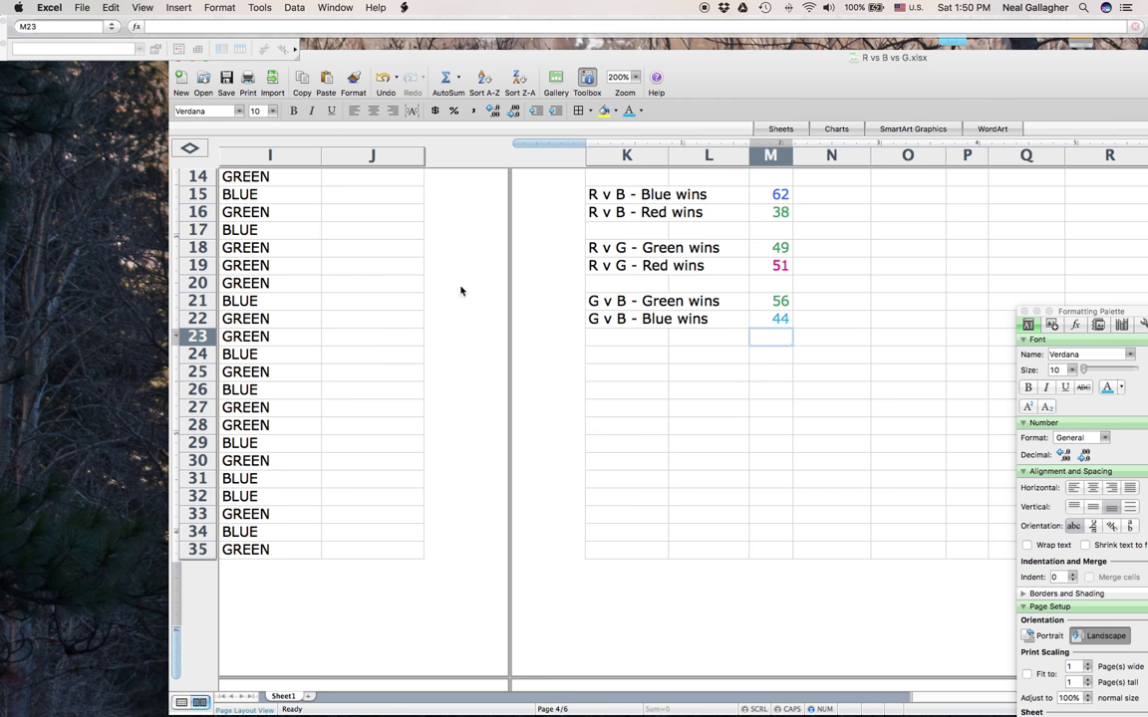
{"action": "scroll", "coordinate": [807, 414], "scroll_direction": "up", "scroll_amount": 5}
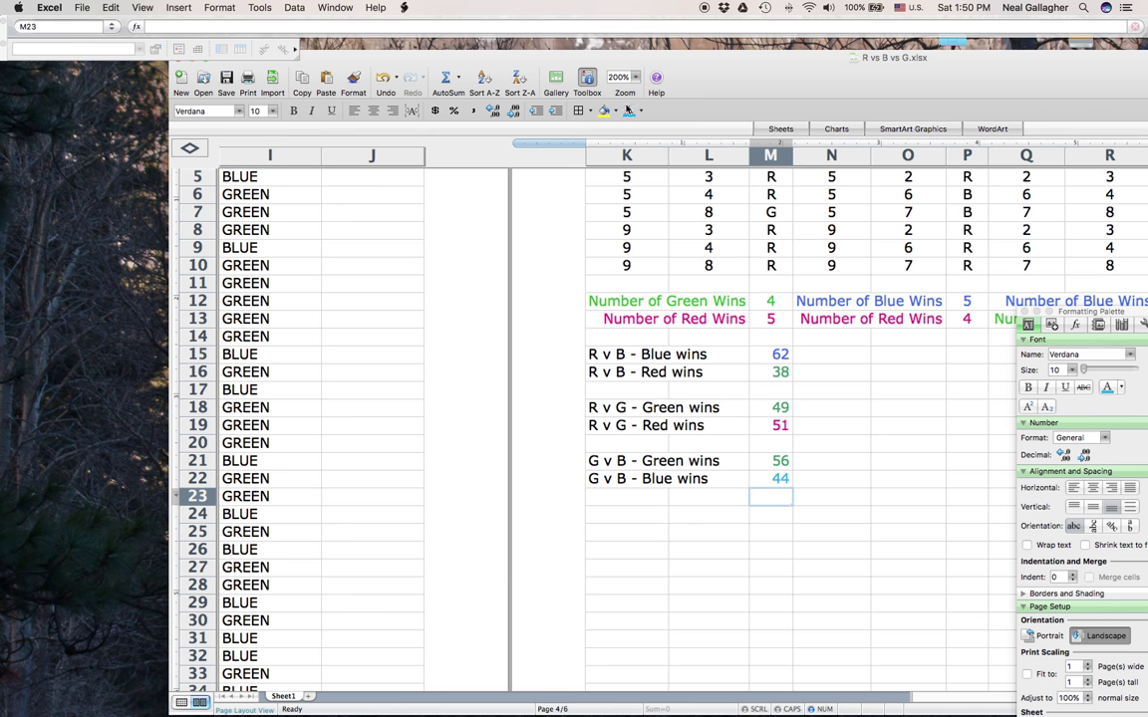
Shift the Excel window left to show the dice tables and tallies through column S
{"action": "left_click_drag", "start_coordinate": [788, 45], "coordinate": [576, 44]}
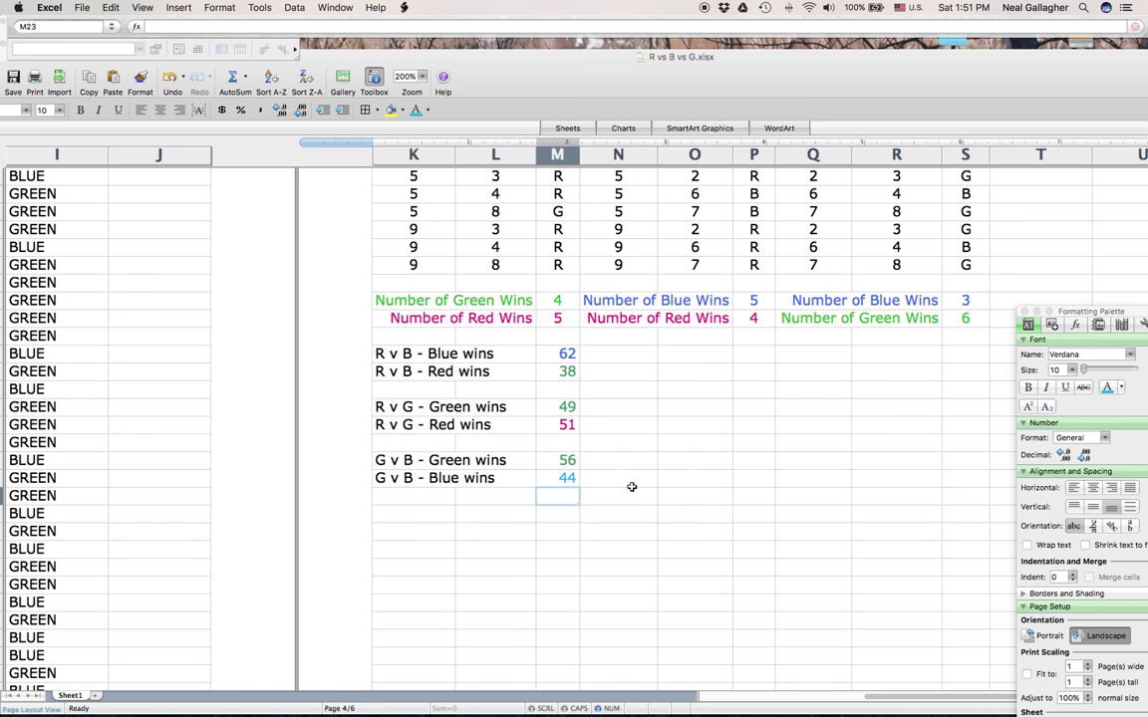
{"action": "scroll", "coordinate": [634, 484], "scroll_direction": "left", "scroll_amount": 5}
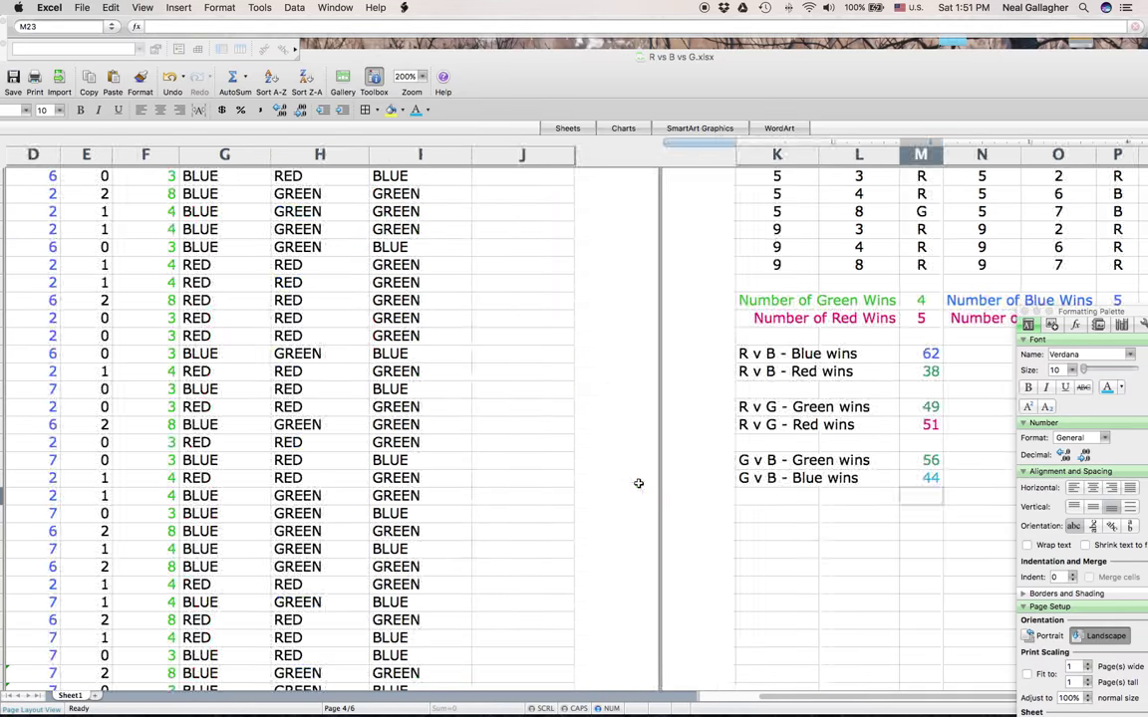
{"action": "scroll", "coordinate": [637, 483], "scroll_direction": "right", "scroll_amount": 3}
{"action": "scroll", "coordinate": [637, 483], "scroll_direction": "up", "scroll_amount": 5}
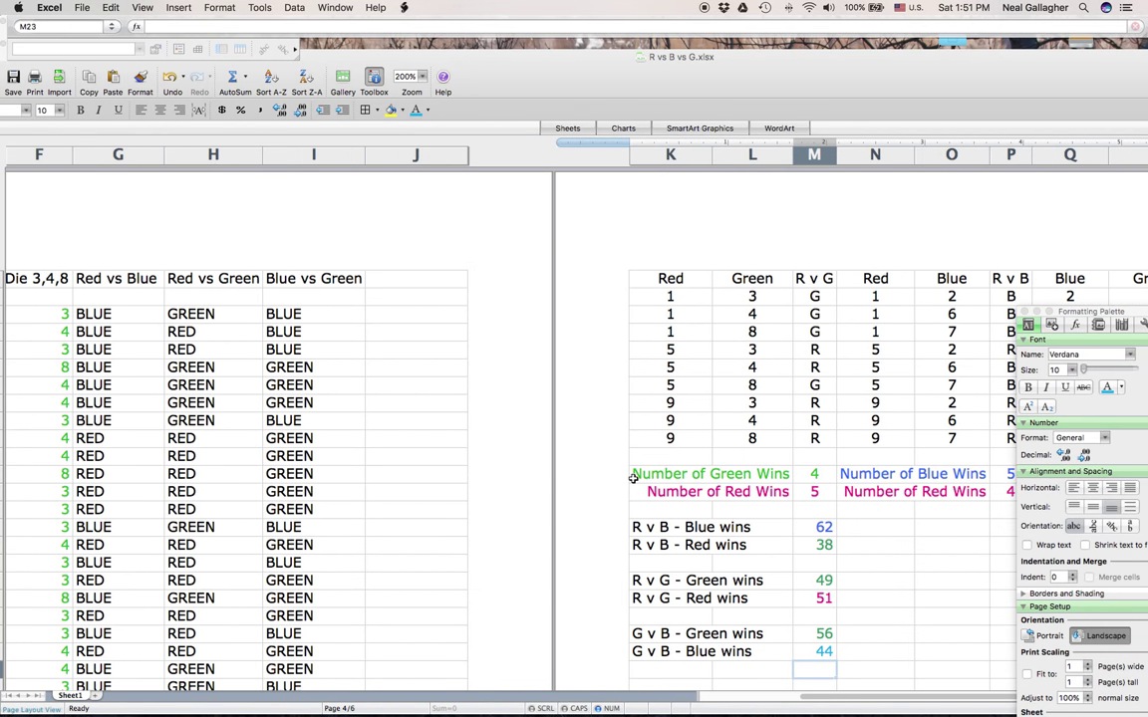
{"action": "scroll", "coordinate": [633, 478], "scroll_direction": "right", "scroll_amount": 6}
{"action": "scroll", "coordinate": [634, 478], "scroll_direction": "left", "scroll_amount": 3}
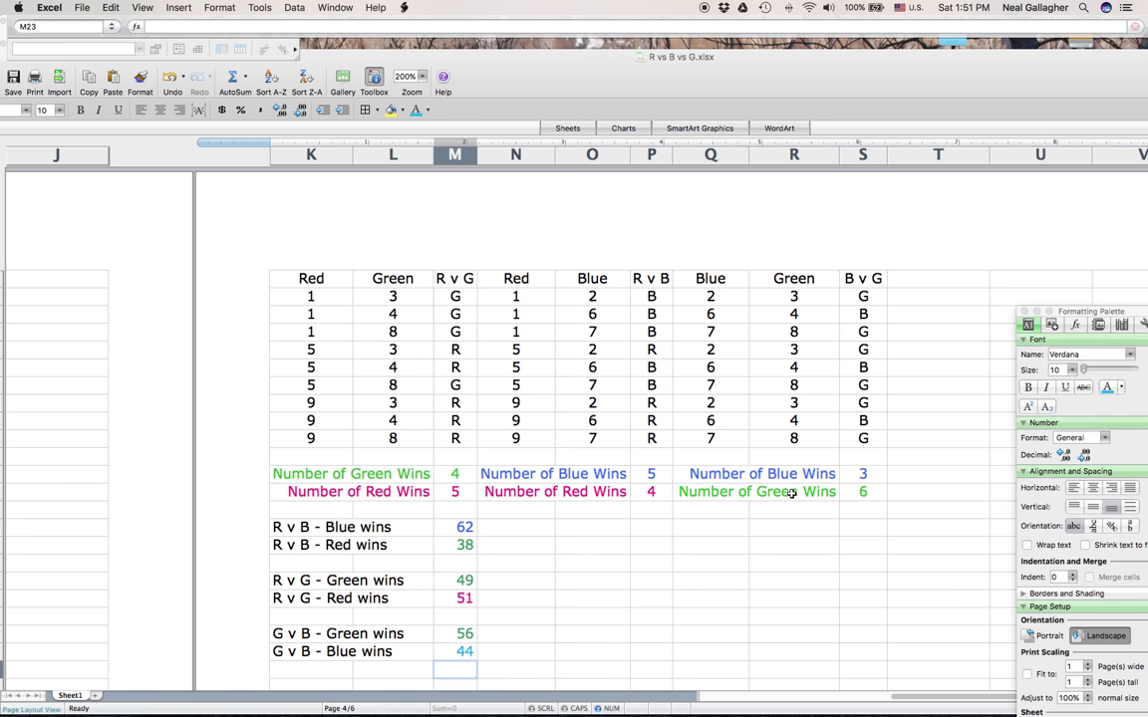
{"action": "scroll", "coordinate": [790, 493], "scroll_direction": "down", "scroll_amount": 5}
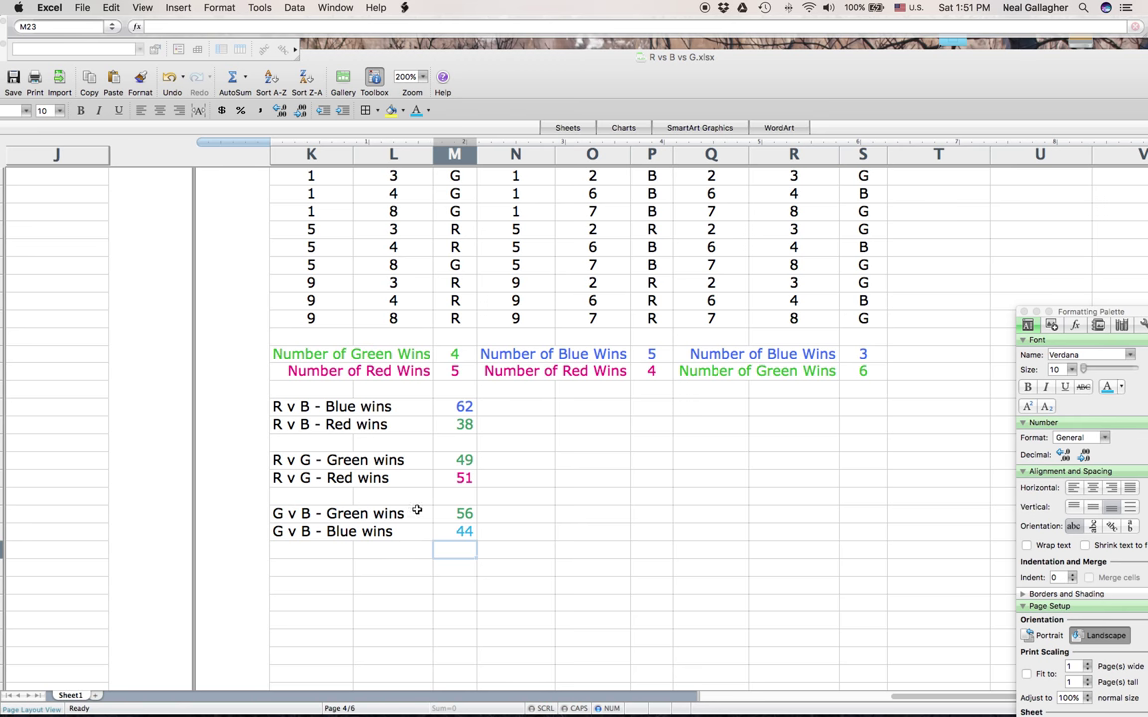